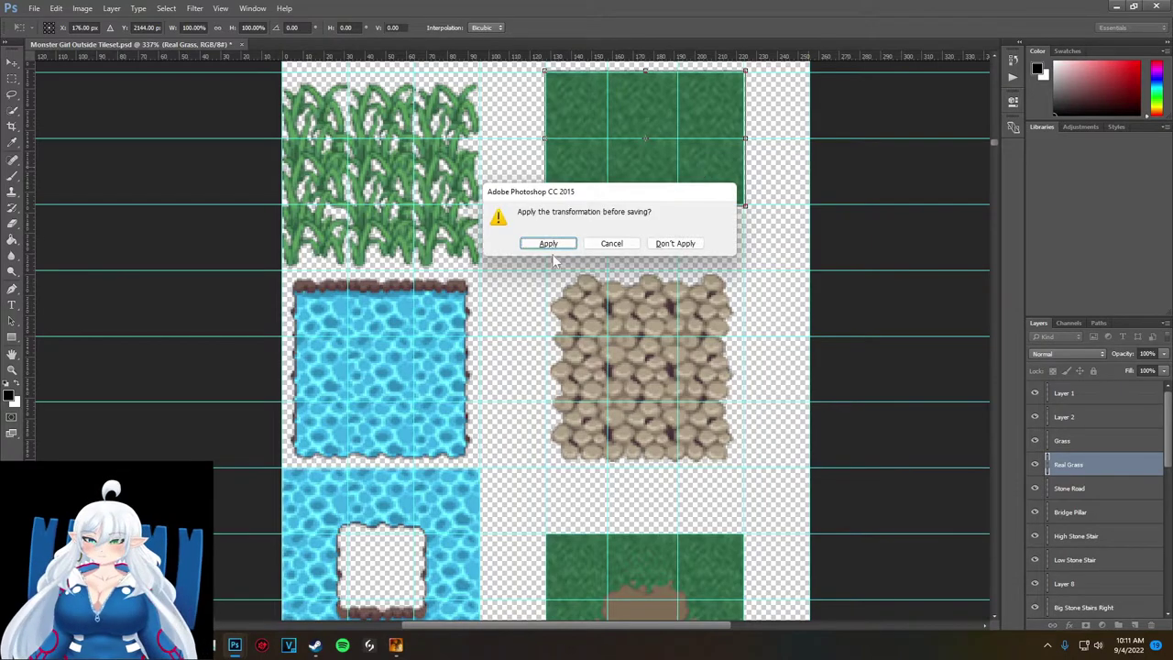
- Apply the pending transformation and save Monster Girl Outside Tileset as a PNG
{"action": "scroll", "coordinate": [548, 251], "scroll_direction": "down", "scroll_amount": 2}
{"action": "key", "text": "ctrl+shift+s"}
{"action": "left_click", "coordinate": [367, 280]}
{"action": "left_click", "coordinate": [196, 440]}
{"action": "left_click", "coordinate": [479, 379]}
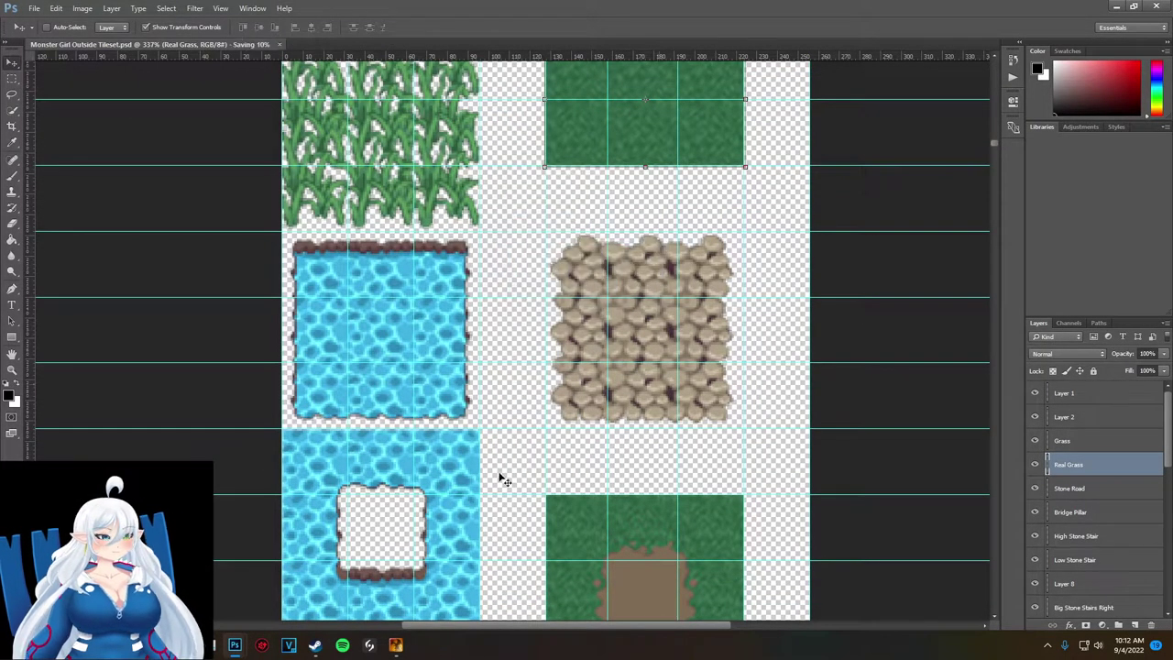
- Switch to RPG Maker XP and reload the tileset graphic by opening and dismissing the script and resource windows
{"action": "left_click", "coordinate": [396, 645]}
{"action": "left_click", "coordinate": [395, 41]}
{"action": "left_click", "coordinate": [821, 114]}
{"action": "left_click", "coordinate": [394, 40]}
{"action": "left_click", "coordinate": [820, 114]}
{"action": "left_click", "coordinate": [379, 40]}
{"action": "key", "text": "Escape"}
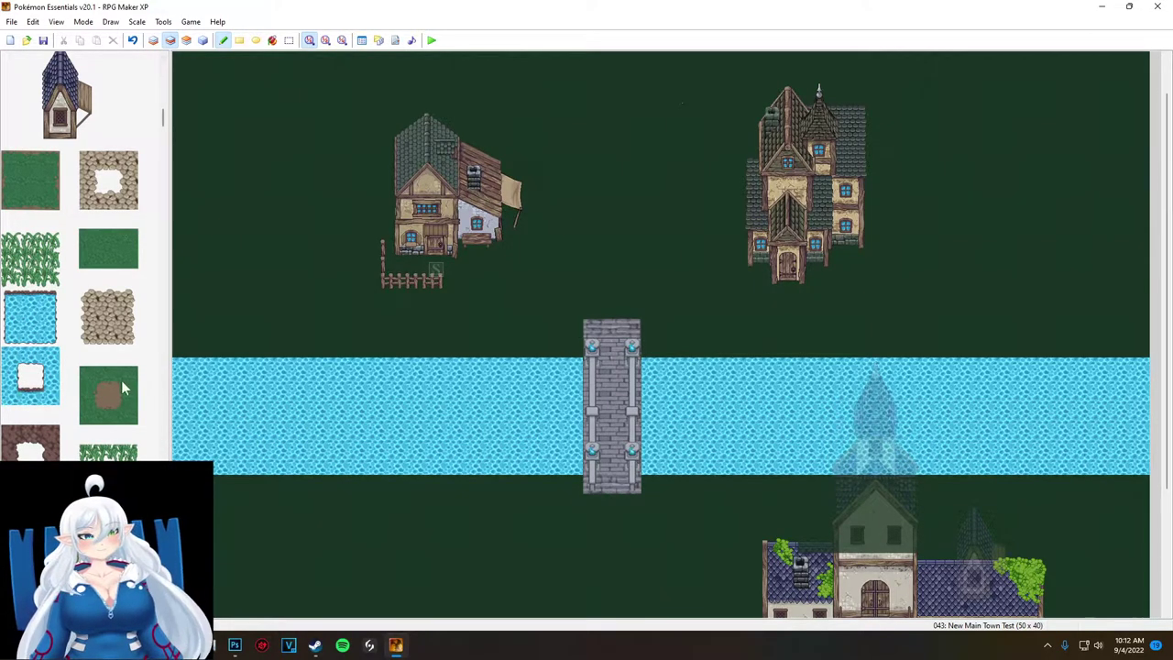
- Clear the stone bridge's top row of tiles and fill the gap with plain grass on the ground layer
{"action": "scroll", "coordinate": [125, 388], "scroll_direction": "down", "scroll_amount": 5}
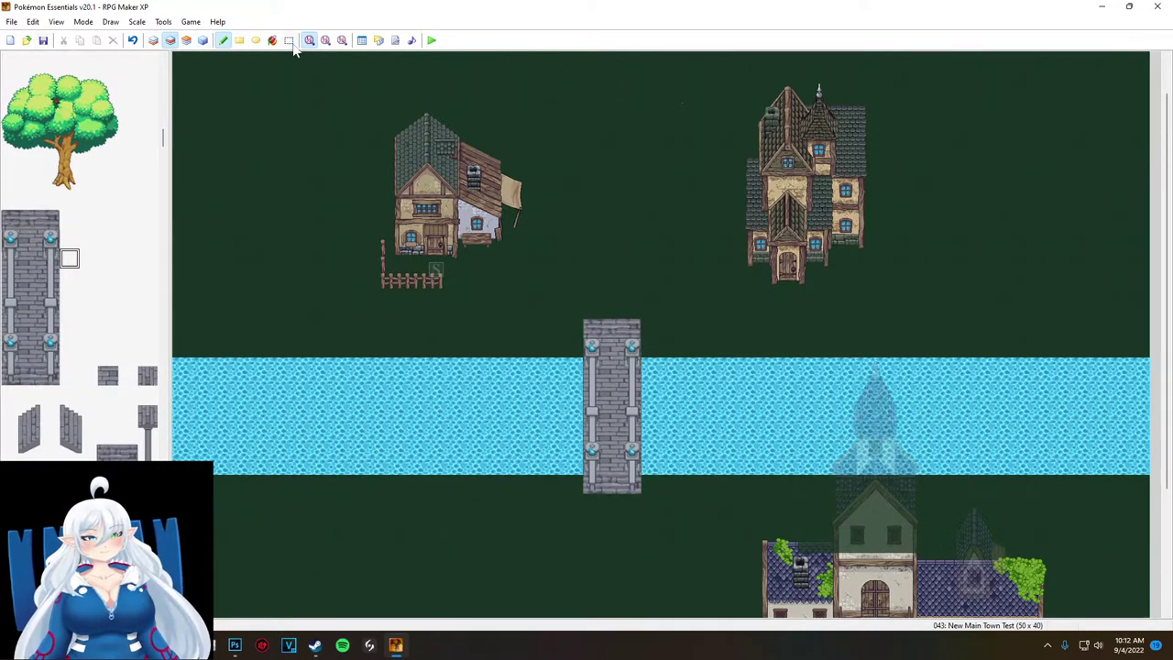
{"action": "left_click", "coordinate": [635, 337]}
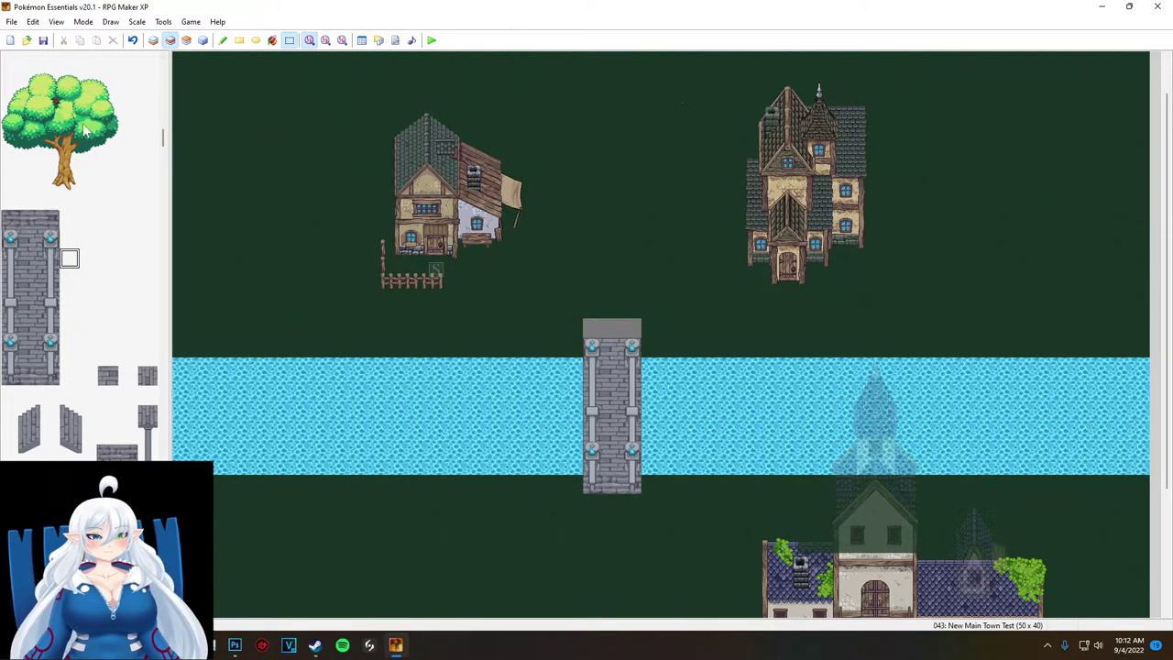
{"action": "scroll", "coordinate": [90, 135], "scroll_direction": "up", "scroll_amount": 10}
{"action": "key", "text": "F5"}
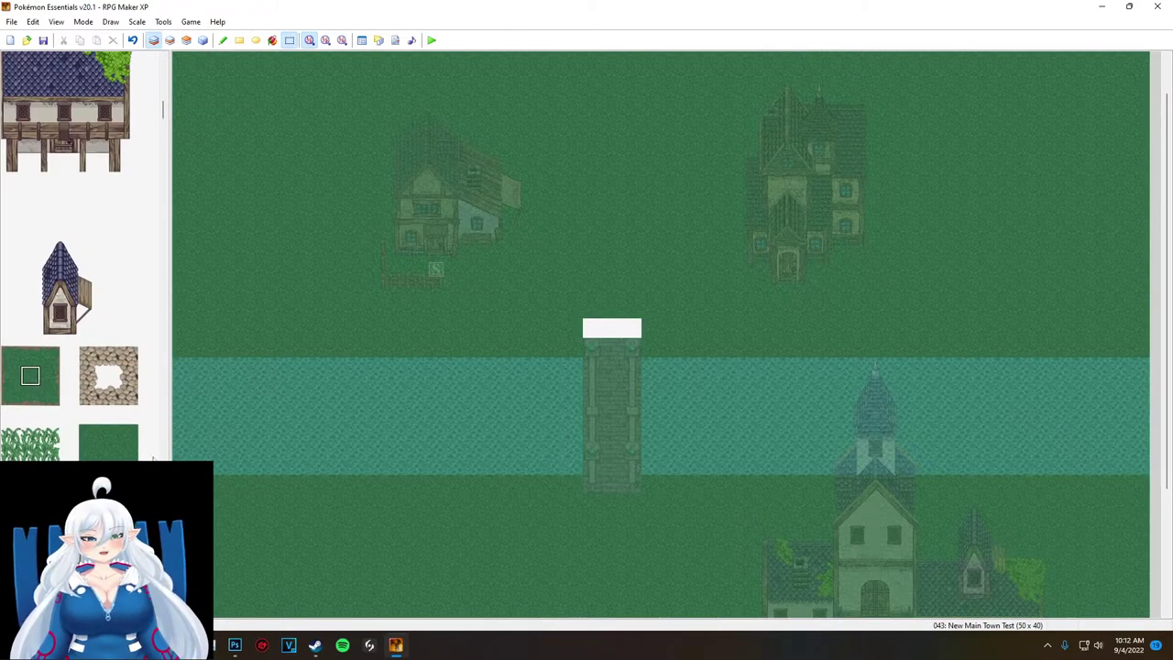
{"action": "left_click", "coordinate": [273, 39]}
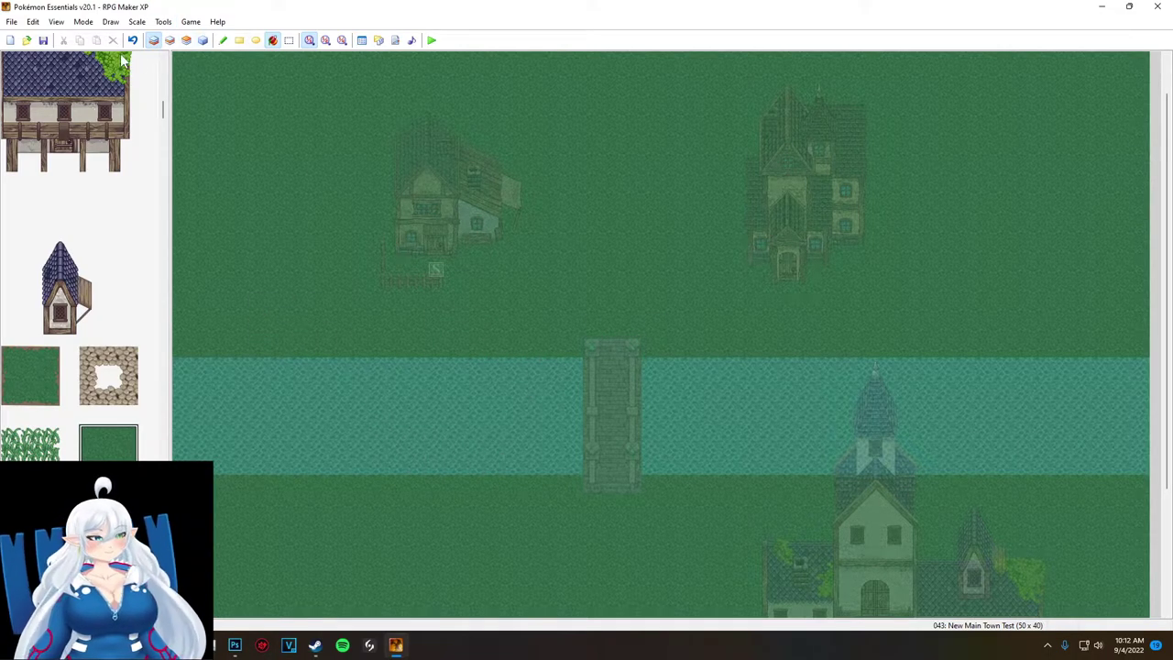
{"action": "key", "text": "F6"}
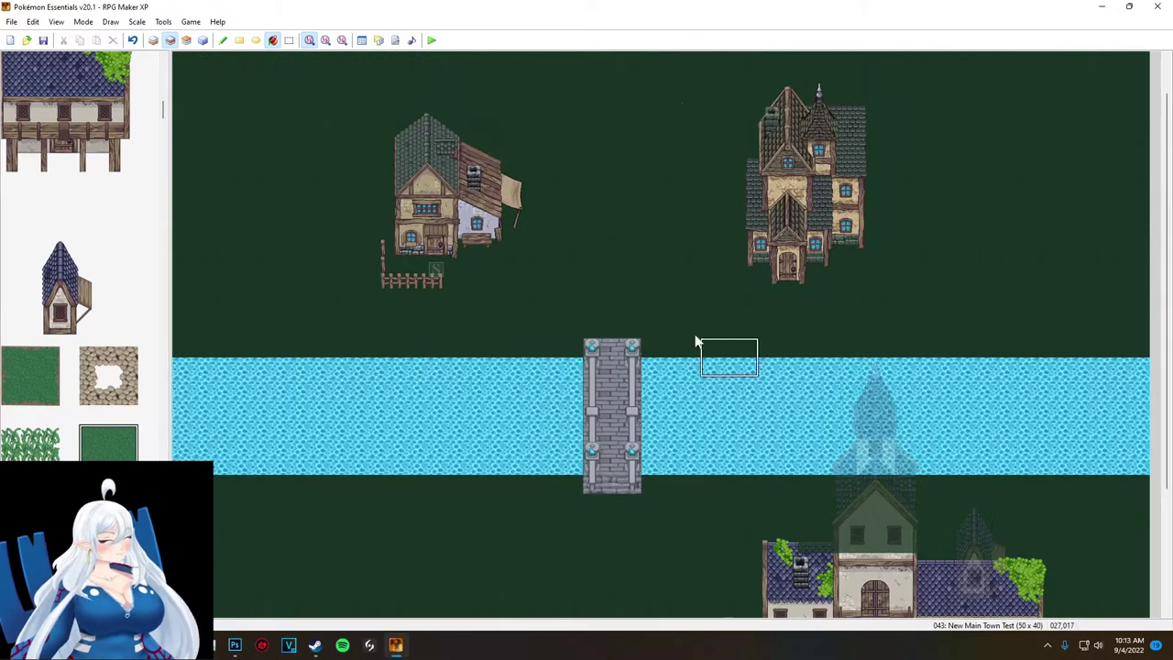
- Playtest the map with a new game, walk the character onto the bridge, and close the game
{"action": "left_click", "coordinate": [432, 41]}
{"action": "left_click", "coordinate": [600, 343]}
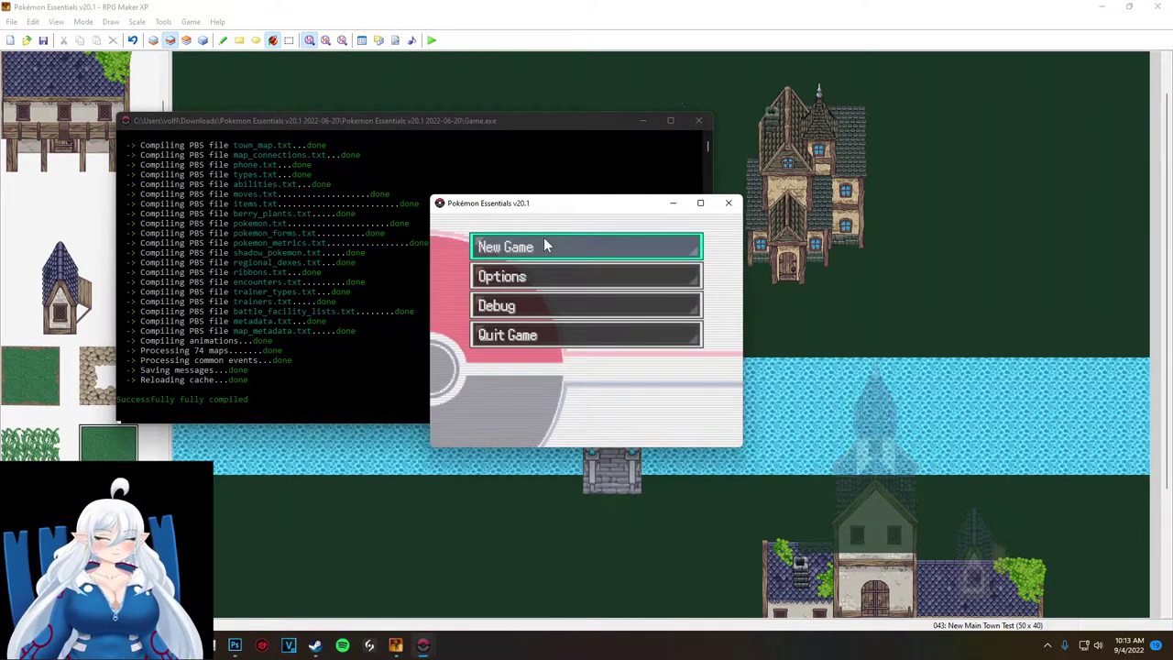
{"action": "left_click", "coordinate": [544, 242]}
{"action": "key", "text": "Right"}
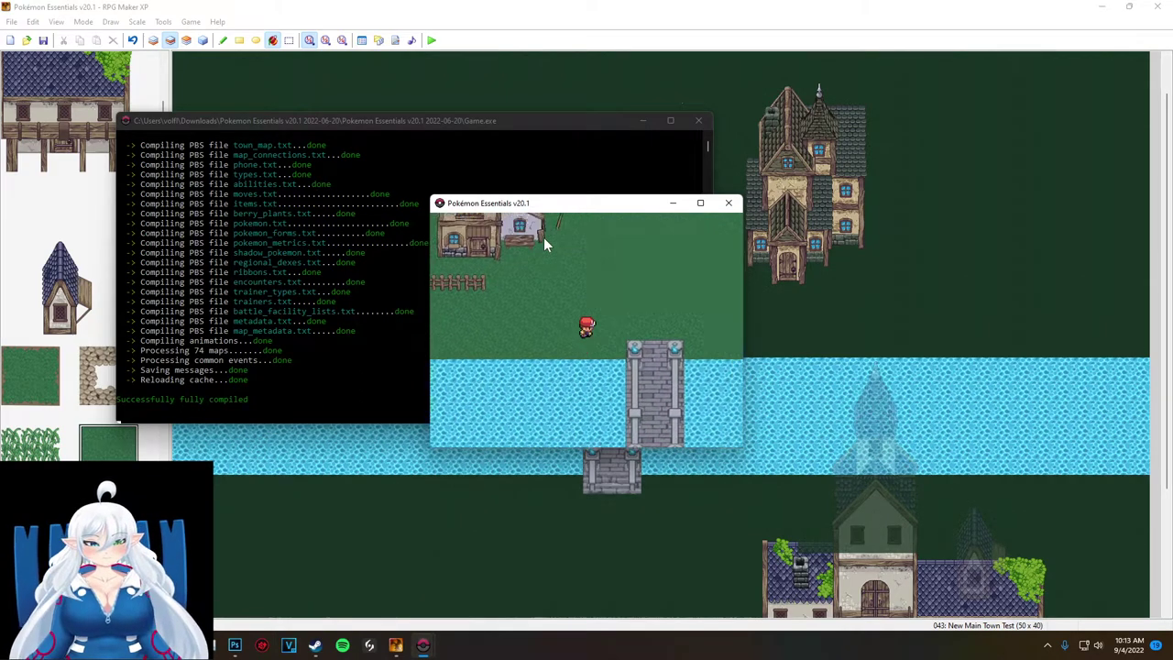
{"action": "key", "text": "Down"}
{"action": "key", "text": "Up"}
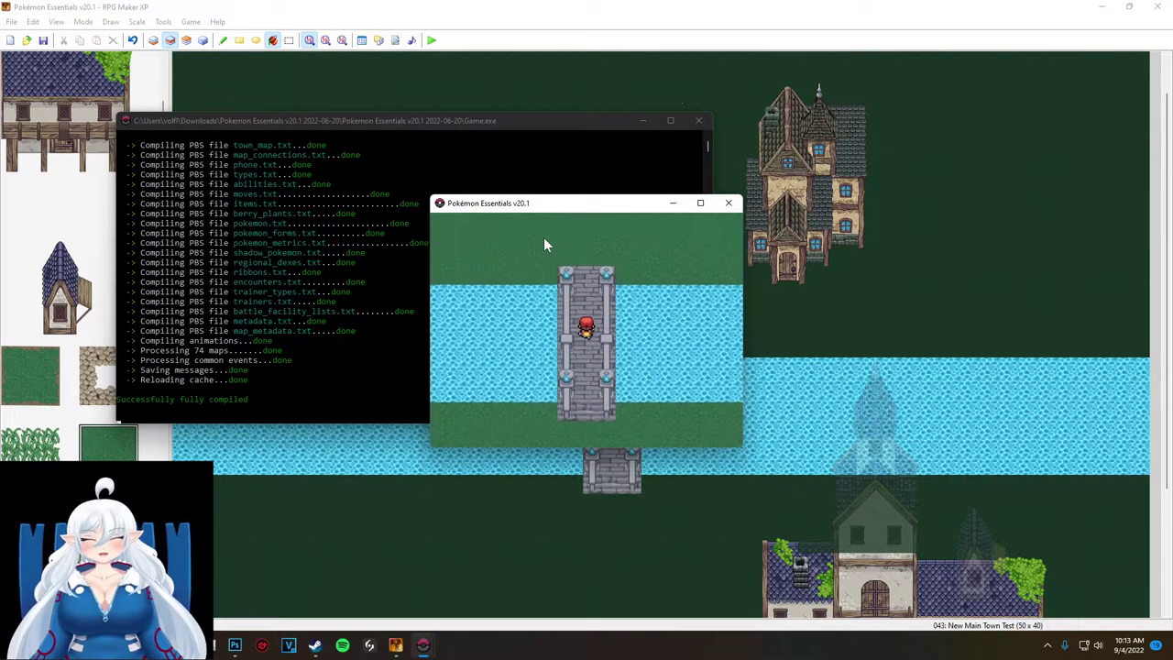
{"action": "left_click", "coordinate": [728, 203]}
- Open the Database and look through the passage settings of My Game Tileset
{"action": "left_click", "coordinate": [191, 22]}
{"action": "left_click", "coordinate": [362, 40]}
{"action": "scroll", "coordinate": [612, 275], "scroll_direction": "down", "scroll_amount": 2}
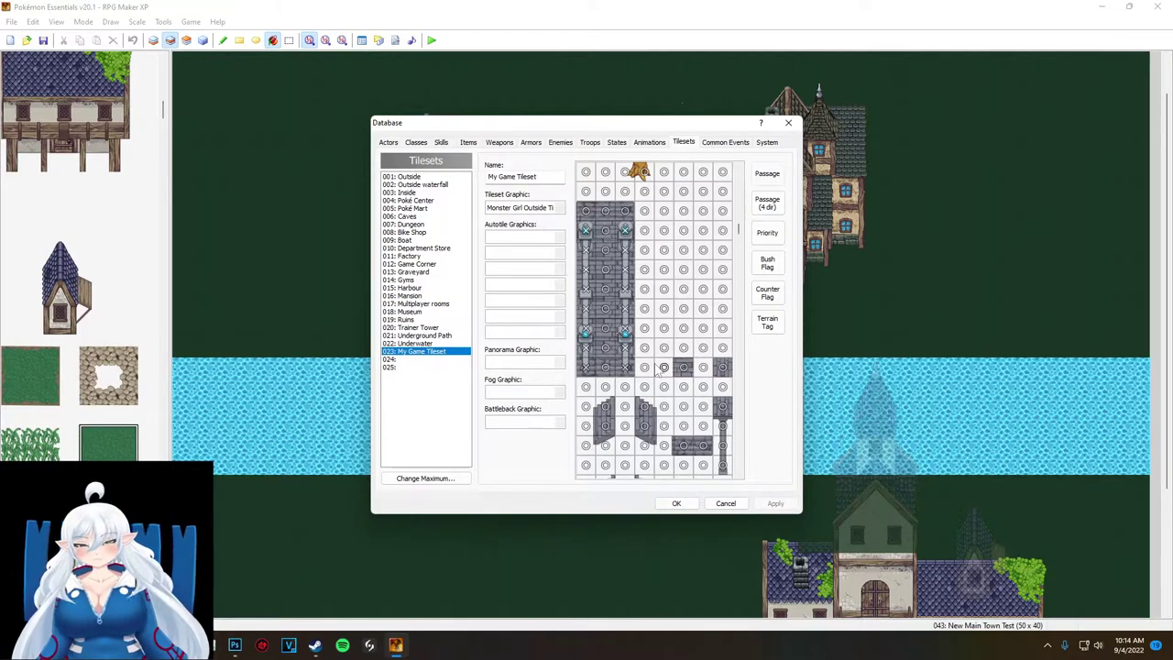
{"action": "scroll", "coordinate": [664, 368], "scroll_direction": "up", "scroll_amount": 8}
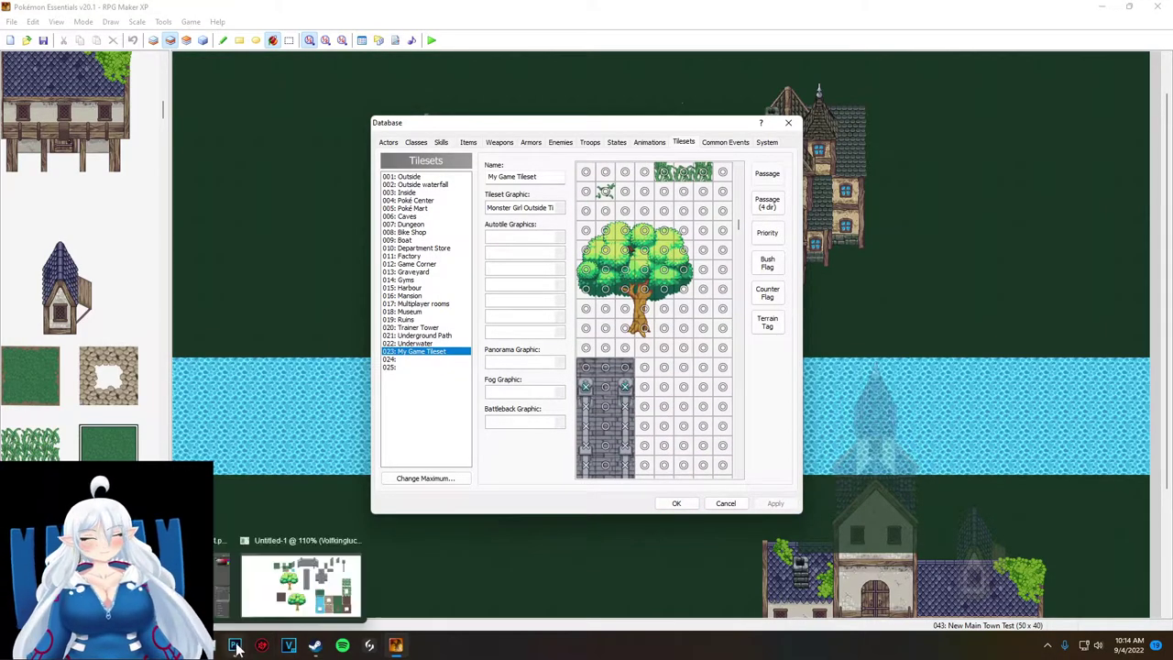
- Switch to Photoshop, move the High Stone Stair layer's brick block, and line it up with the tile guides
{"action": "left_click", "coordinate": [236, 647]}
{"action": "scroll", "coordinate": [512, 305], "scroll_direction": "down", "scroll_amount": 15}
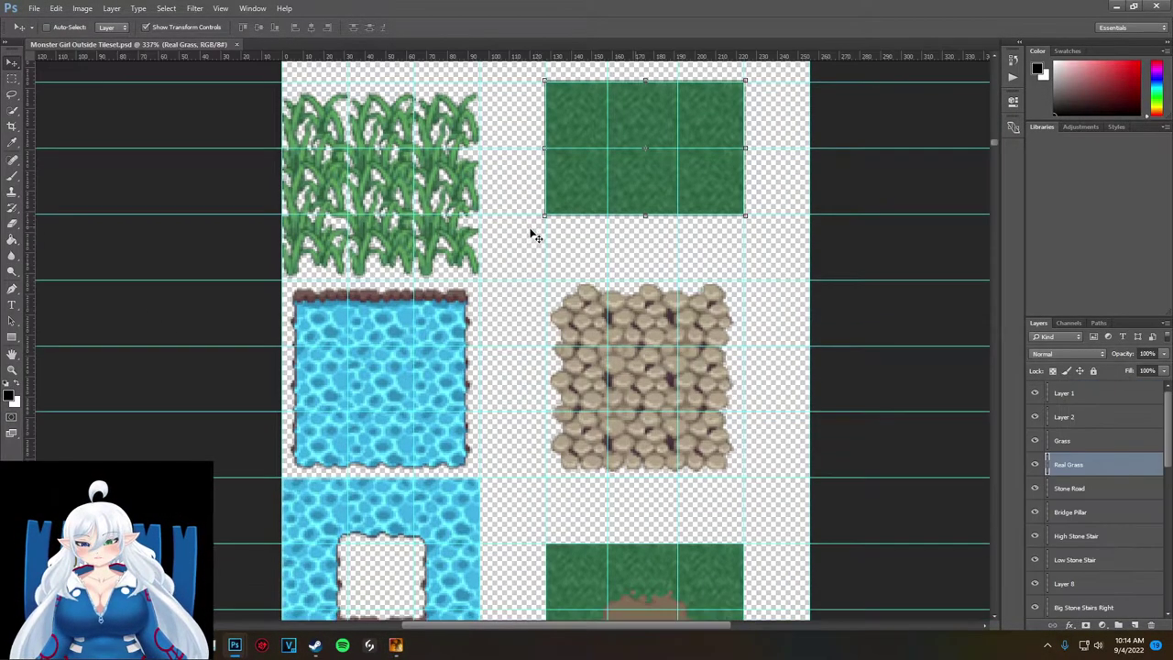
{"action": "scroll", "coordinate": [986, 165], "scroll_direction": "up", "scroll_amount": 5}
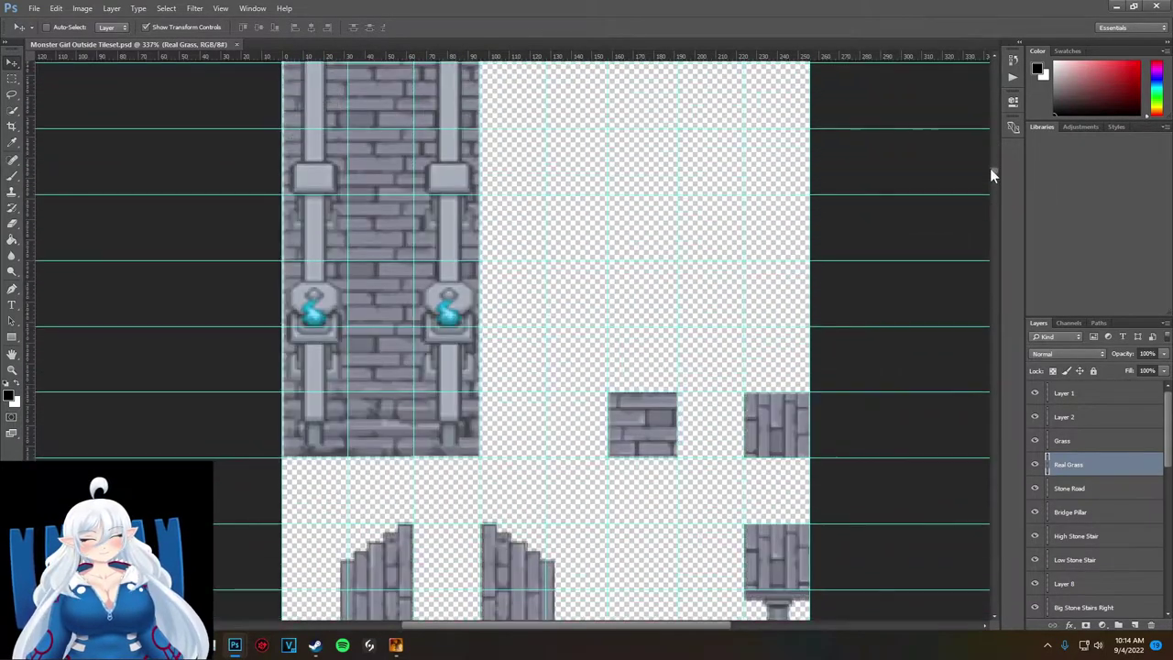
{"action": "left_click", "coordinate": [1085, 529]}
{"action": "left_click_drag", "start_coordinate": [432, 318], "coordinate": [722, 568]}
{"action": "scroll", "coordinate": [720, 549], "scroll_direction": "down", "scroll_amount": 8, "text": "alt"}
{"action": "mouse_move", "coordinate": [995, 162]}
{"action": "left_mouse_down"}
{"action": "mouse_move", "coordinate": [996, 188]}
{"action": "mouse_move", "coordinate": [998, 167]}
{"action": "mouse_move", "coordinate": [996, 177]}
{"action": "left_mouse_up"}
{"action": "left_click_drag", "start_coordinate": [725, 131], "coordinate": [762, 219]}
{"action": "scroll", "coordinate": [731, 252], "scroll_direction": "up", "scroll_amount": 1, "text": "alt"}
{"action": "scroll", "coordinate": [731, 252], "scroll_direction": "up", "scroll_amount": 3, "text": "alt"}
{"action": "left_click_drag", "start_coordinate": [805, 186], "coordinate": [809, 186]}
{"action": "key", "text": "Return"}
- Move the High Stone Stair block into the two grid cells below the other two-tile brick block
{"action": "scroll", "coordinate": [667, 335], "scroll_direction": "down", "scroll_amount": 2, "text": "alt"}
{"action": "scroll", "coordinate": [701, 285], "scroll_direction": "up", "scroll_amount": 4, "text": "alt"}
{"action": "left_click", "coordinate": [801, 172]}
{"action": "left_click_drag", "start_coordinate": [801, 172], "coordinate": [680, 501]}
{"action": "key", "text": "Return"}
{"action": "scroll", "coordinate": [681, 482], "scroll_direction": "down", "scroll_amount": 8}
{"action": "left_click_drag", "start_coordinate": [683, 266], "coordinate": [690, 419]}
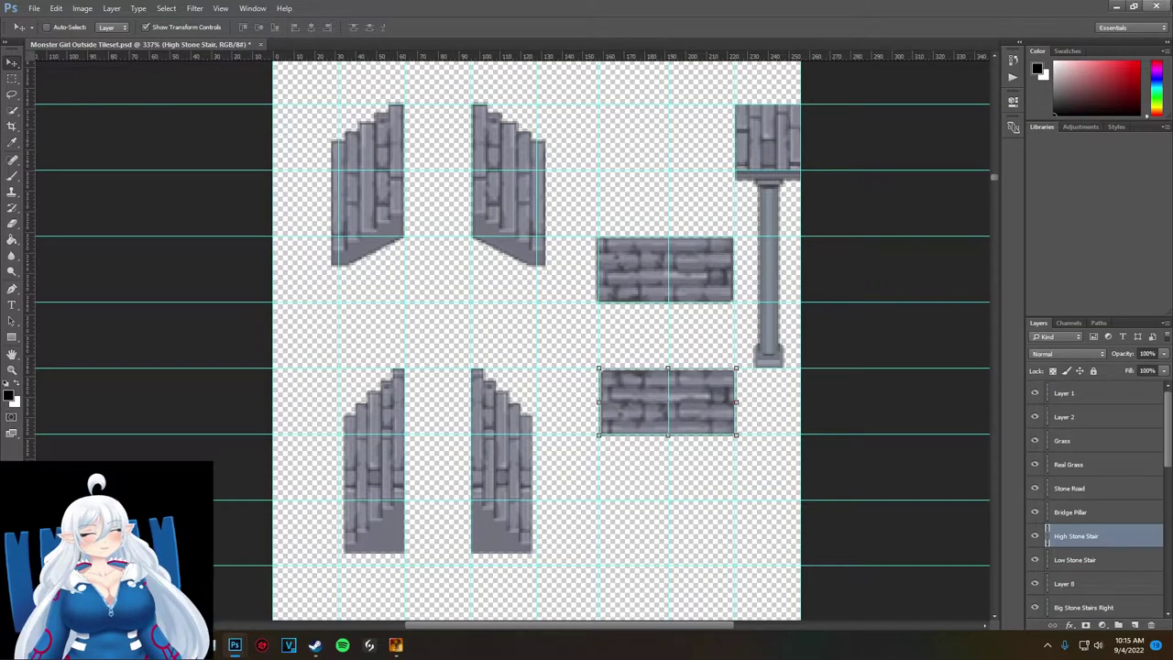
- Save Monster Girl Outside Tileset as a PNG, replacing the existing file
{"action": "key", "text": "ctrl+shift+s"}
{"action": "left_click", "coordinate": [267, 283]}
{"action": "left_click", "coordinate": [162, 440]}
{"action": "left_click", "coordinate": [483, 378]}
{"action": "left_click", "coordinate": [611, 318]}
{"action": "key", "text": "Return"}
- Return to RPG Maker XP, accept the Database, and bring the stone stair tiles into view in the palette
{"action": "key", "text": "alt+Tab"}
{"action": "left_click", "coordinate": [680, 508]}
{"action": "scroll", "coordinate": [55, 378], "scroll_direction": "down", "scroll_amount": 4}
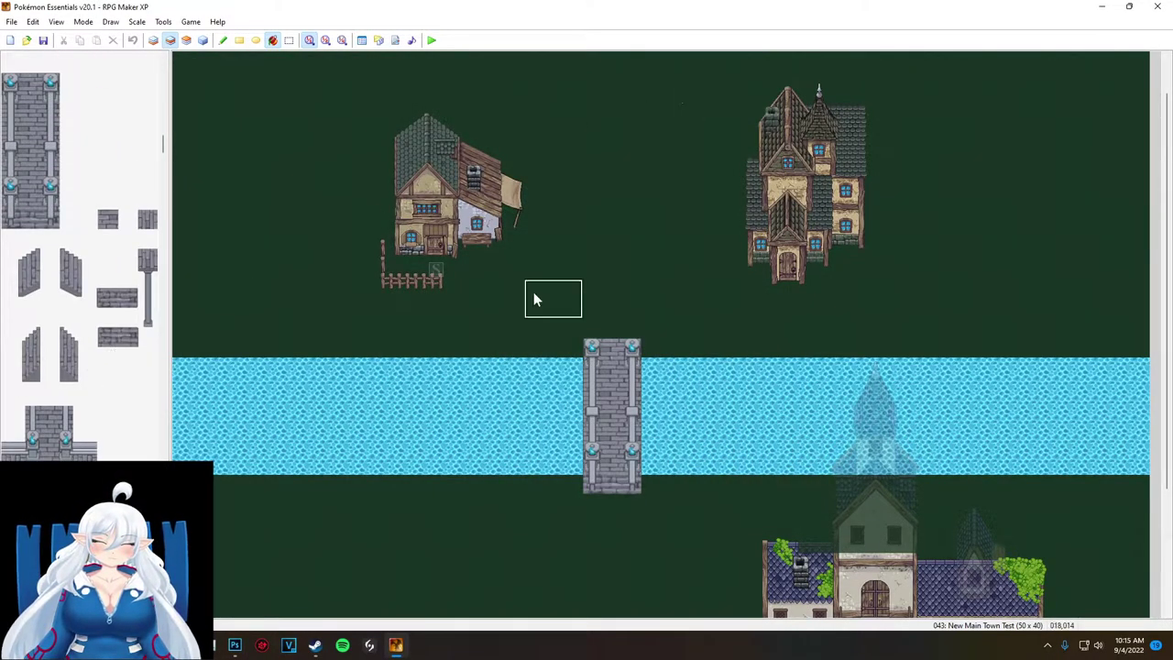
{"action": "left_click", "coordinate": [338, 501]}
{"action": "key", "text": "ctrl+z"}
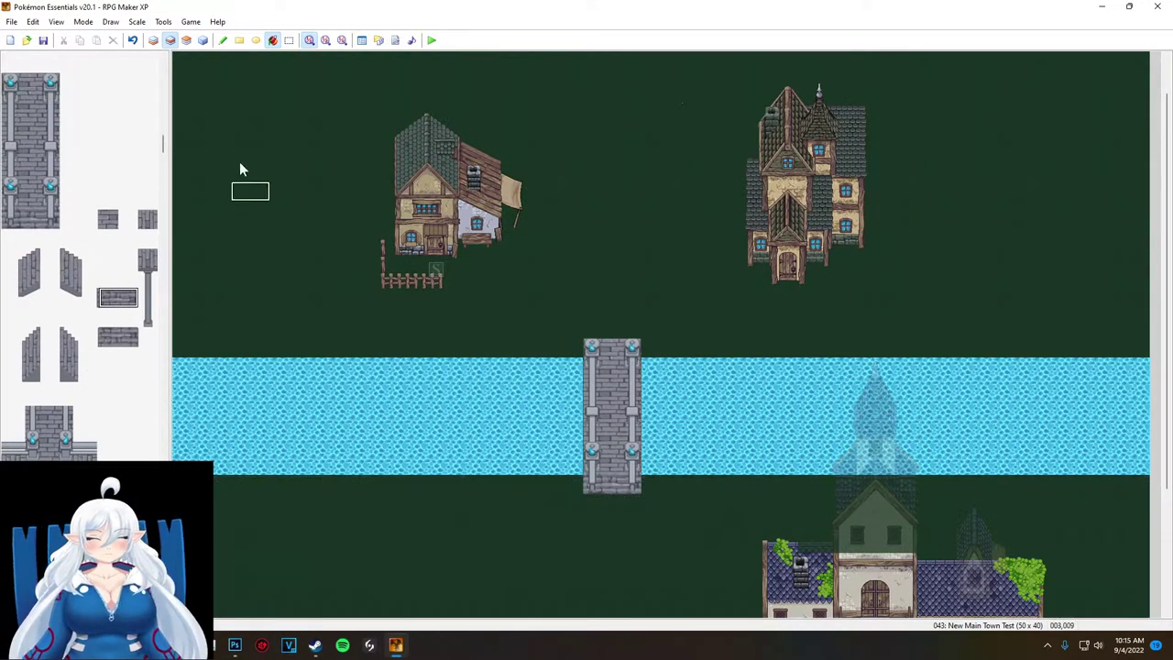
{"action": "left_click", "coordinate": [223, 41]}
{"action": "left_click", "coordinate": [319, 485]}
{"action": "key", "text": "ctrl+z"}
- Build a two-tile-wide test bridge with a brick block on the south bank and vertical stone tiles across the river
{"action": "left_click", "coordinate": [88, 299]}
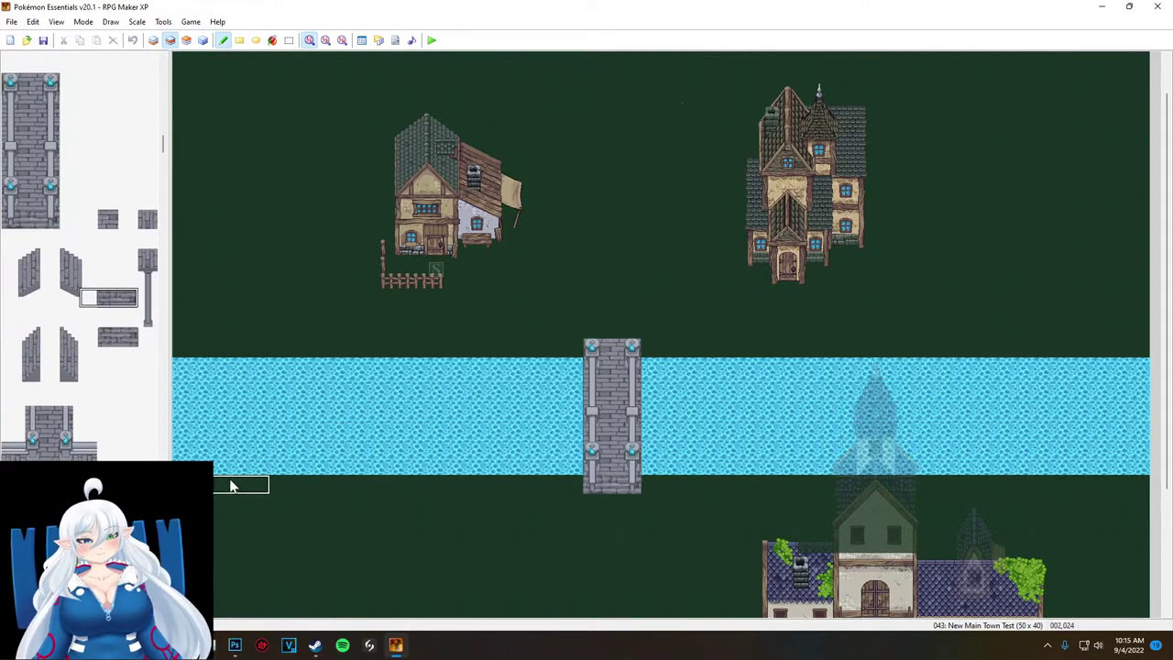
{"action": "left_click", "coordinate": [103, 302]}
{"action": "left_click", "coordinate": [270, 484]}
{"action": "left_click", "coordinate": [147, 219]}
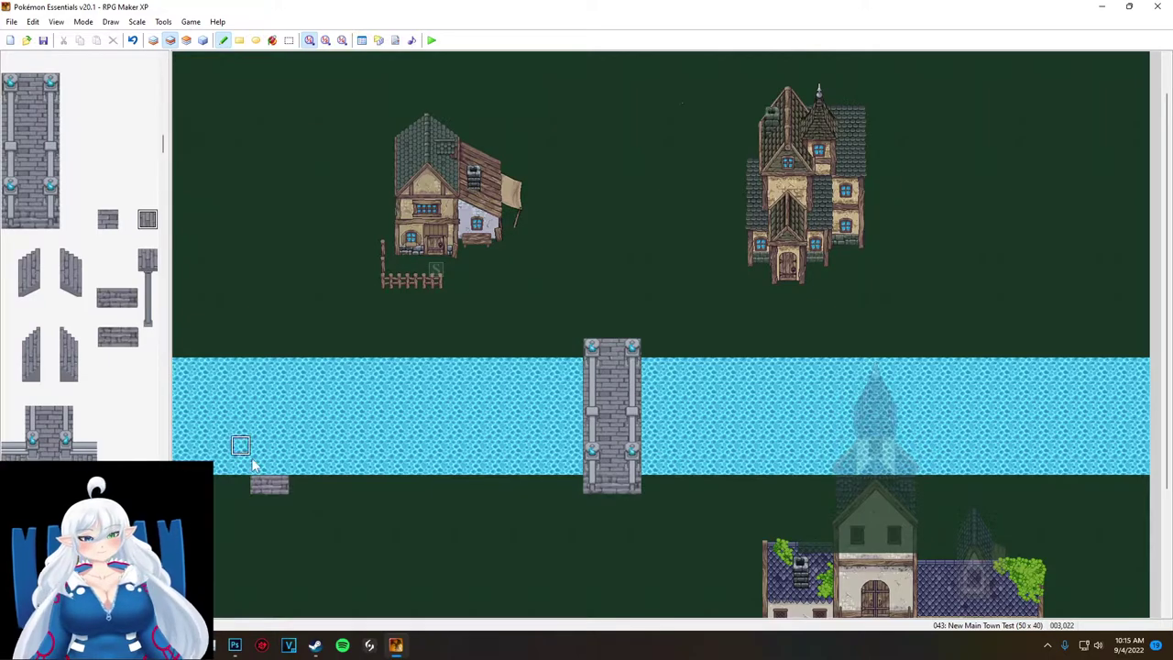
{"action": "left_click_drag", "start_coordinate": [279, 469], "coordinate": [279, 368]}
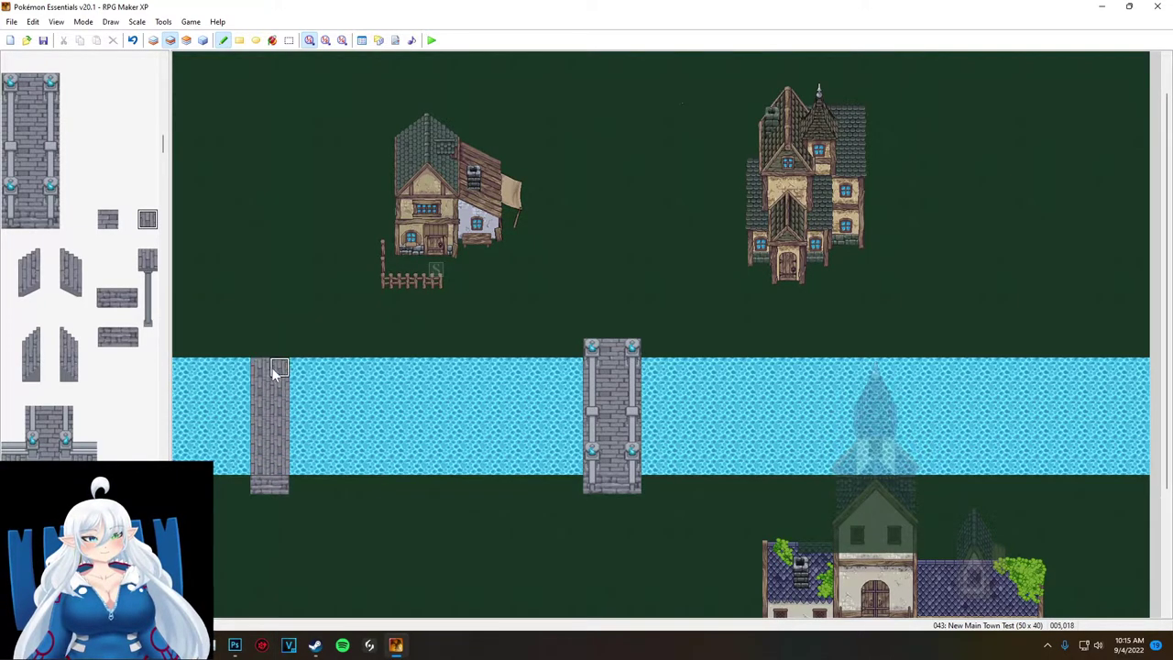
- Try both brick blocks as the test bridge's north end, and undo the whole test bridge
{"action": "left_click", "coordinate": [260, 349]}
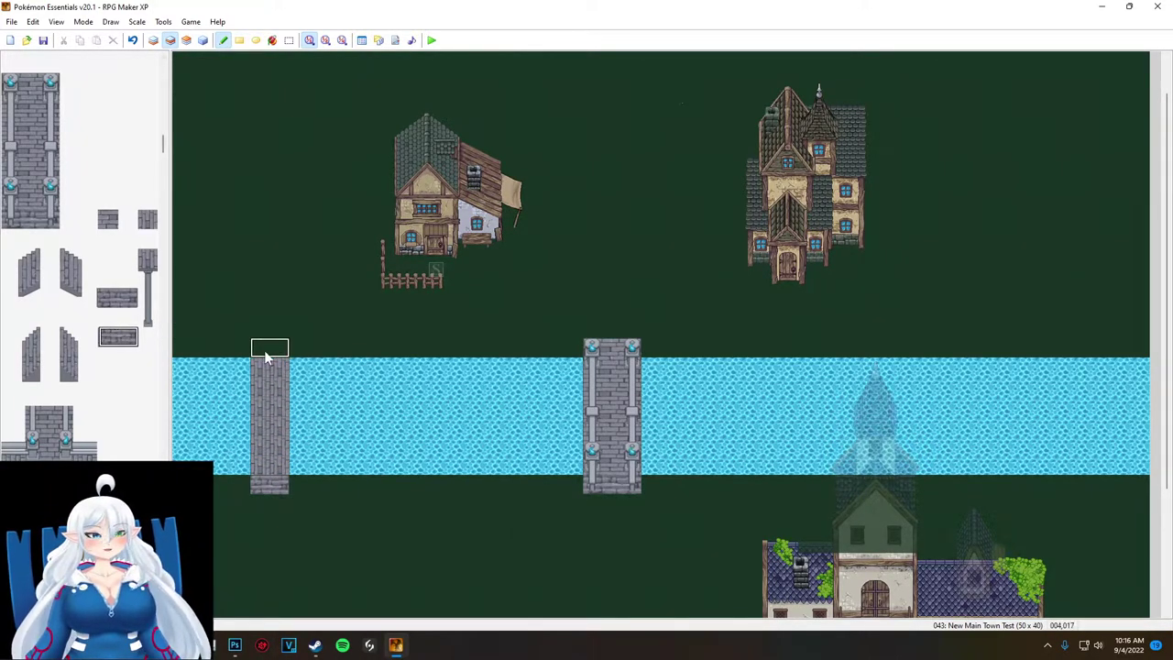
{"action": "key", "text": "ctrl+z"}
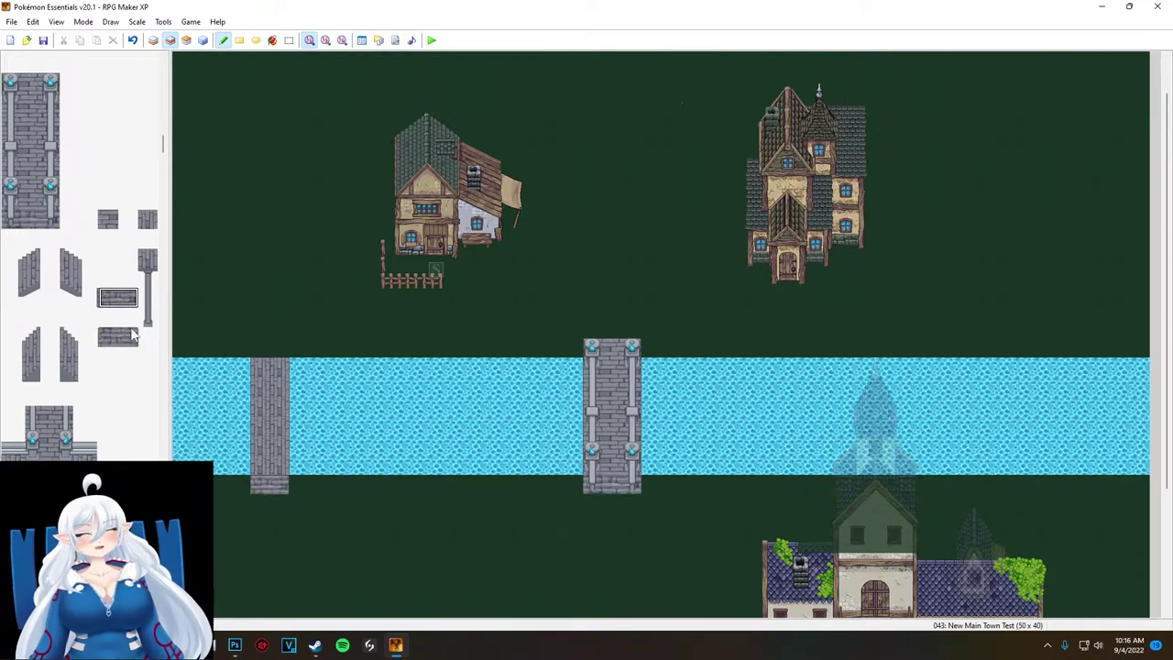
{"action": "left_click", "coordinate": [260, 348]}
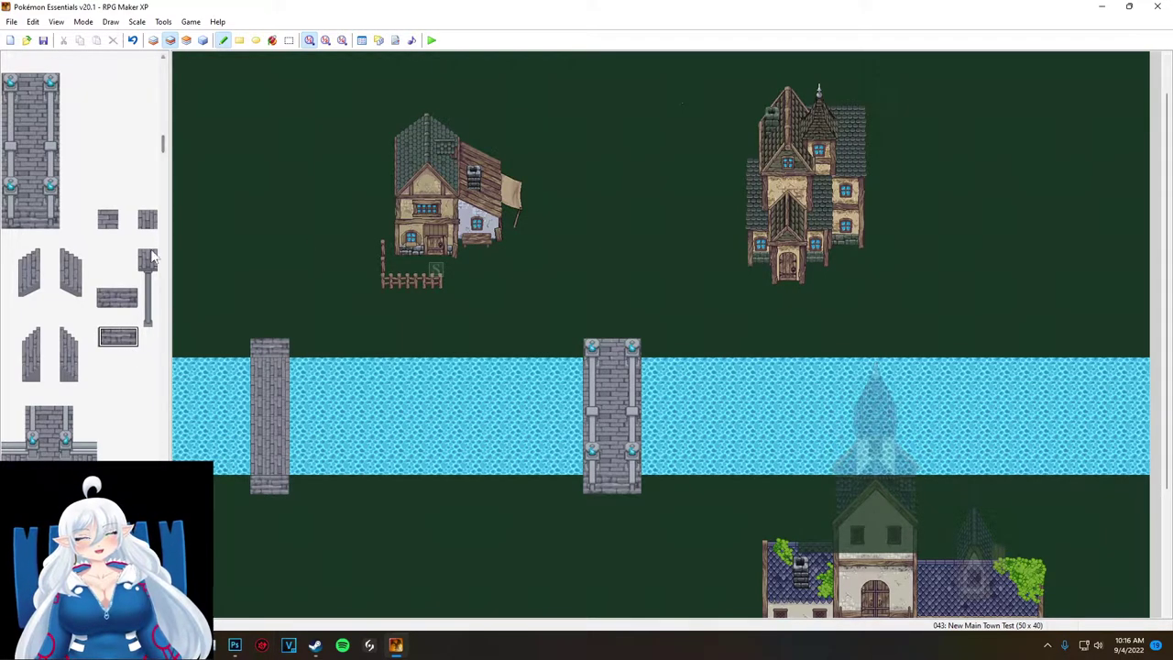
{"action": "key", "text": "ctrl+z"}
{"action": "key", "text": "ctrl+z"}
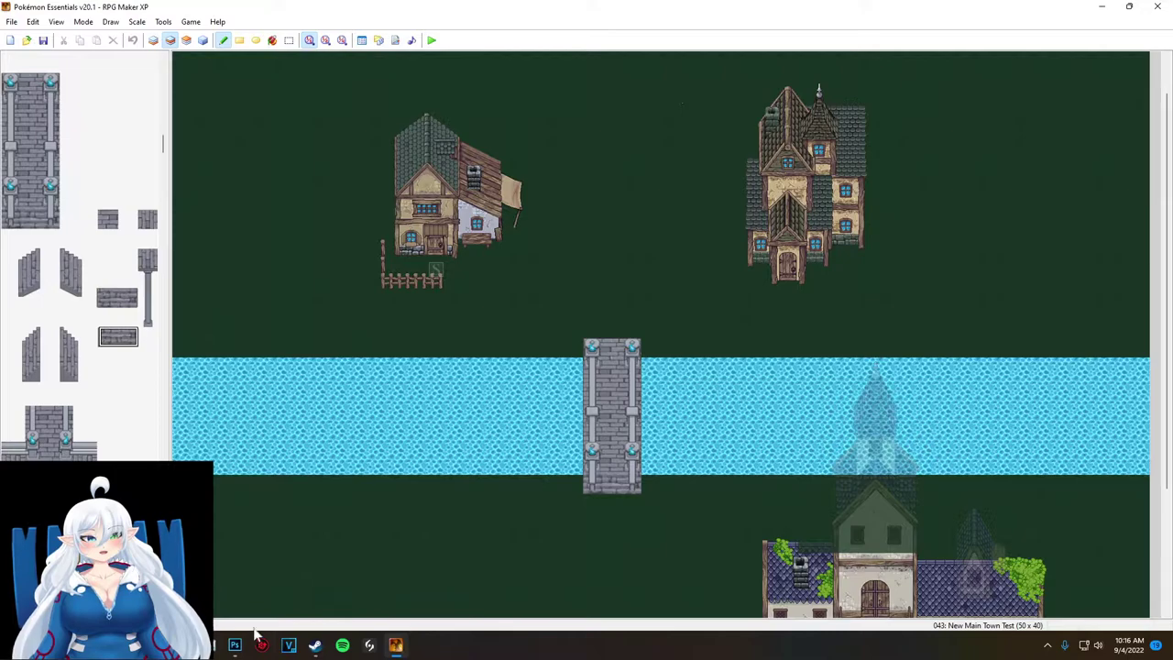
{"action": "left_click", "coordinate": [289, 646]}
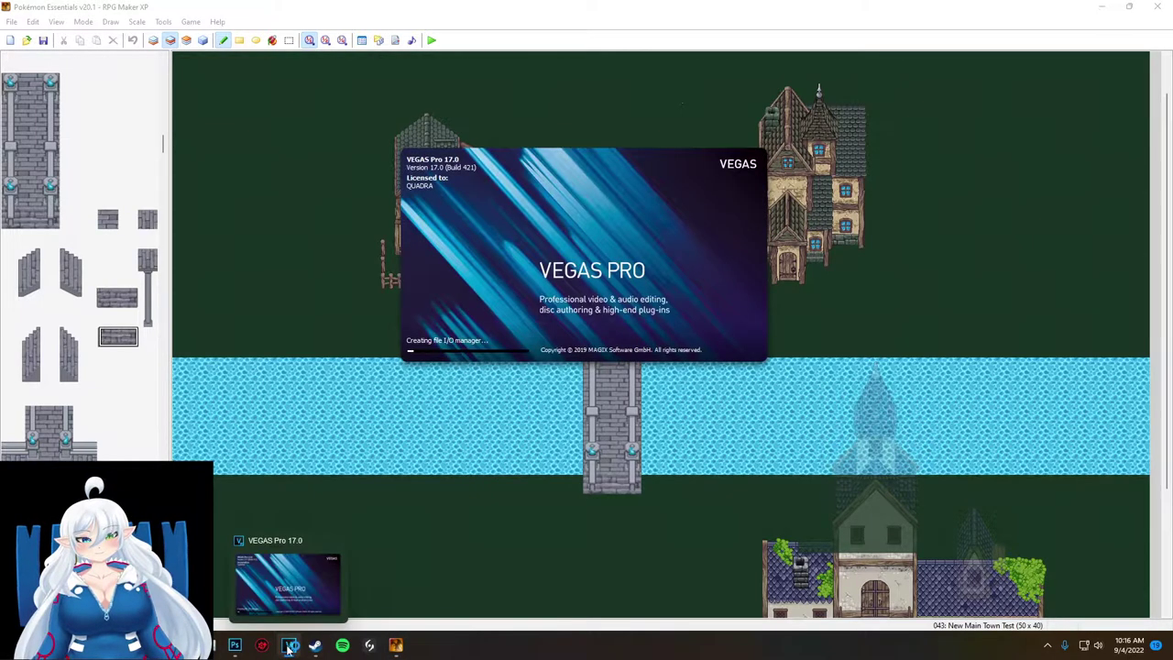
{"action": "key", "text": "ctrl+shift+Escape"}
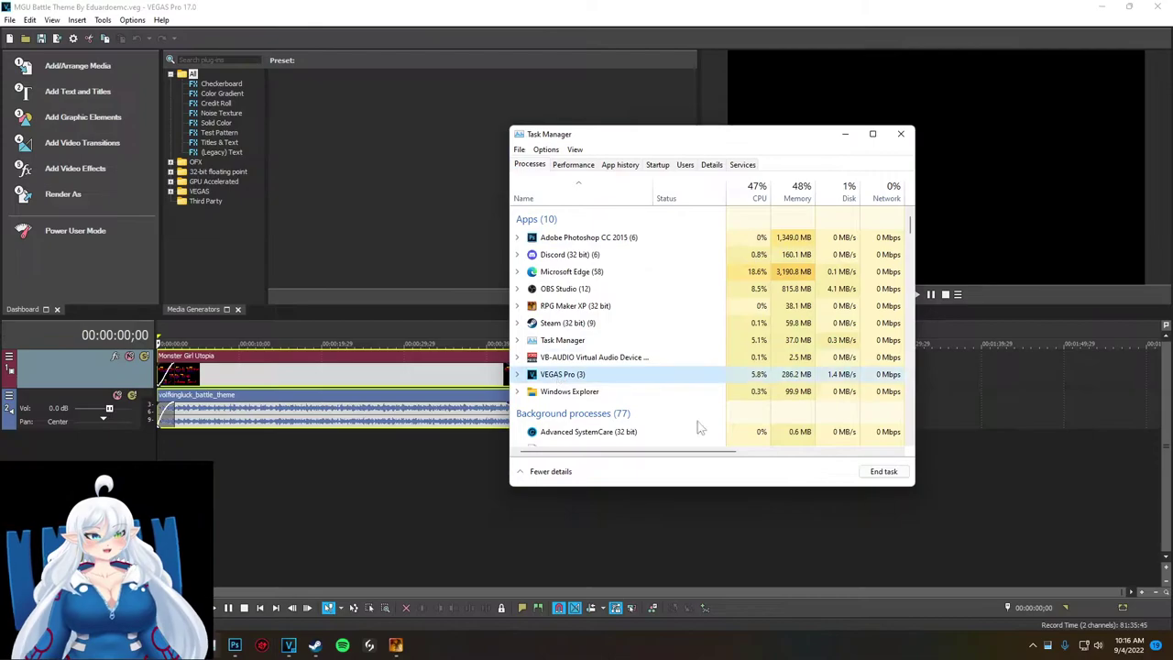
{"action": "left_click", "coordinate": [883, 471]}
{"action": "left_click", "coordinate": [481, 168]}
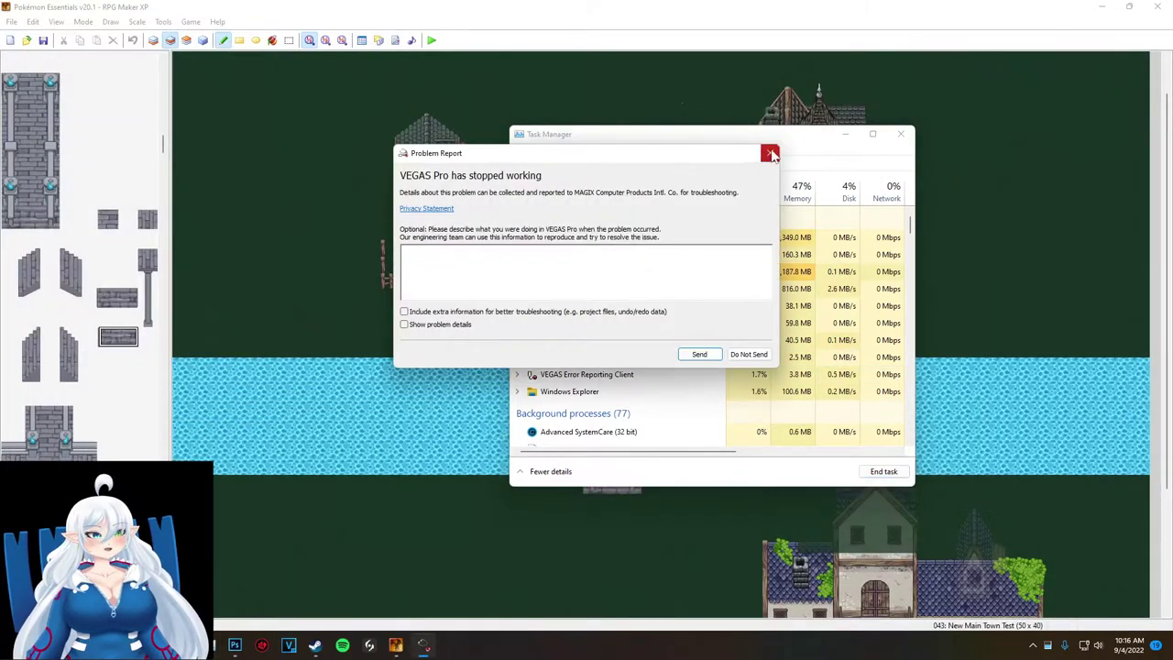
{"action": "left_click", "coordinate": [772, 155]}
{"action": "left_click", "coordinate": [378, 543]}
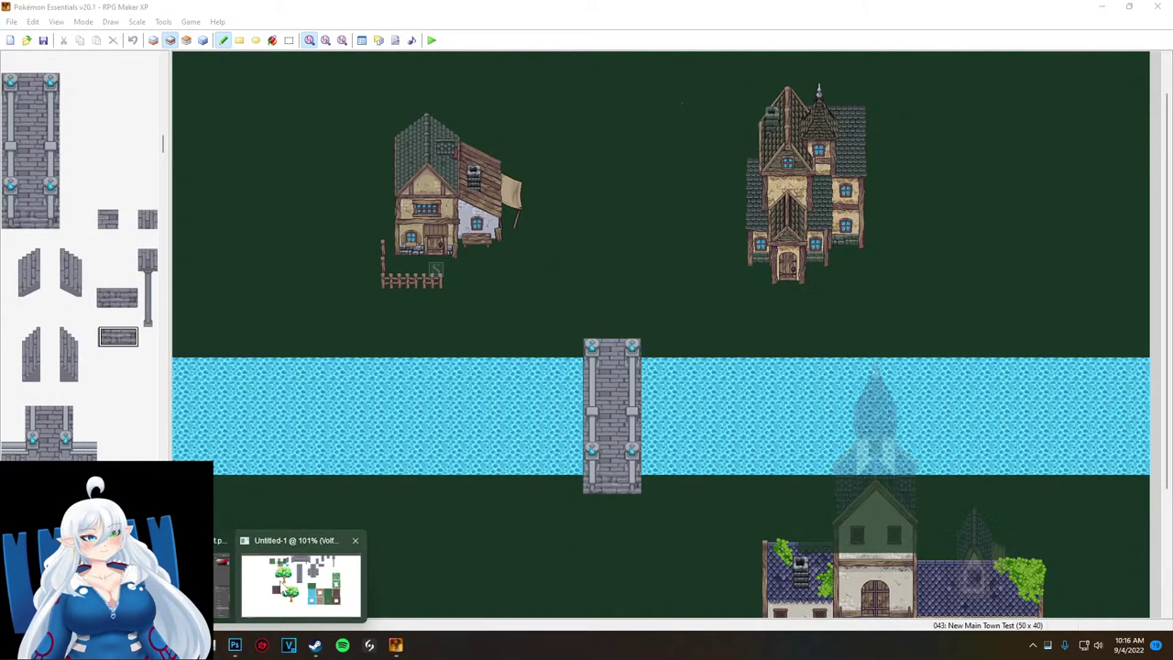
- Switch to Photoshop, scale the High Stone Stair block to 89.55% width and 87.88% height, and move it under the single brick tile
{"action": "left_click", "coordinate": [235, 645]}
{"action": "mouse_move", "coordinate": [741, 436]}
{"action": "left_mouse_down"}
{"action": "mouse_move", "coordinate": [732, 417]}
{"action": "mouse_move", "coordinate": [719, 432]}
{"action": "left_mouse_up"}
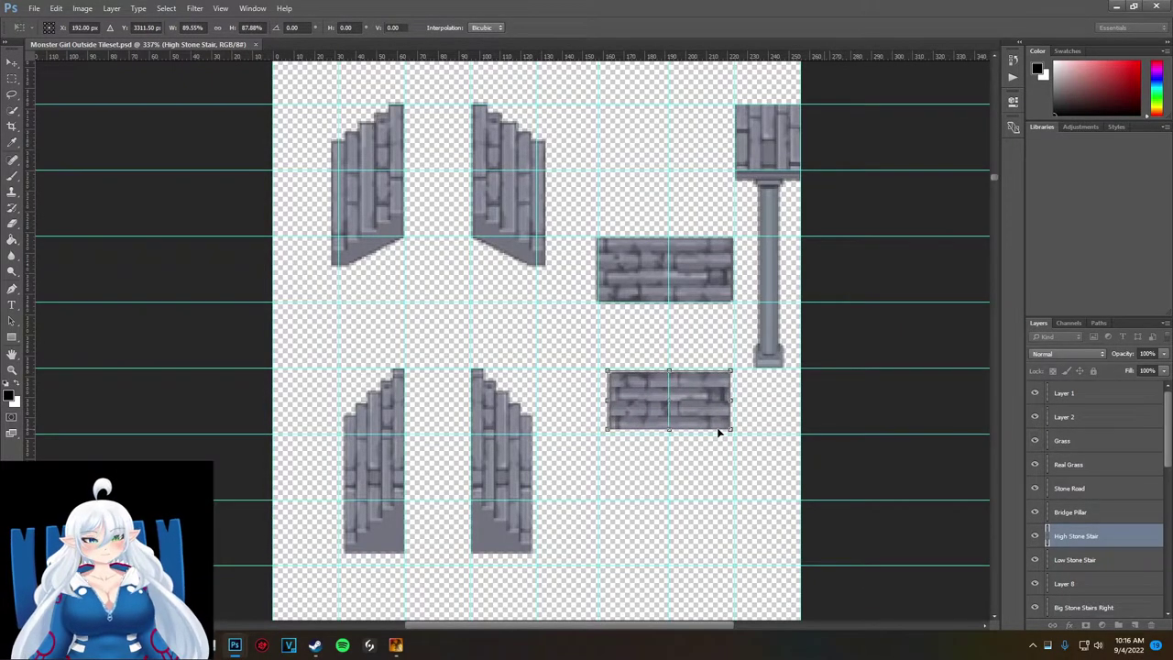
{"action": "scroll", "coordinate": [704, 417], "scroll_direction": "down", "scroll_amount": 3, "text": "alt"}
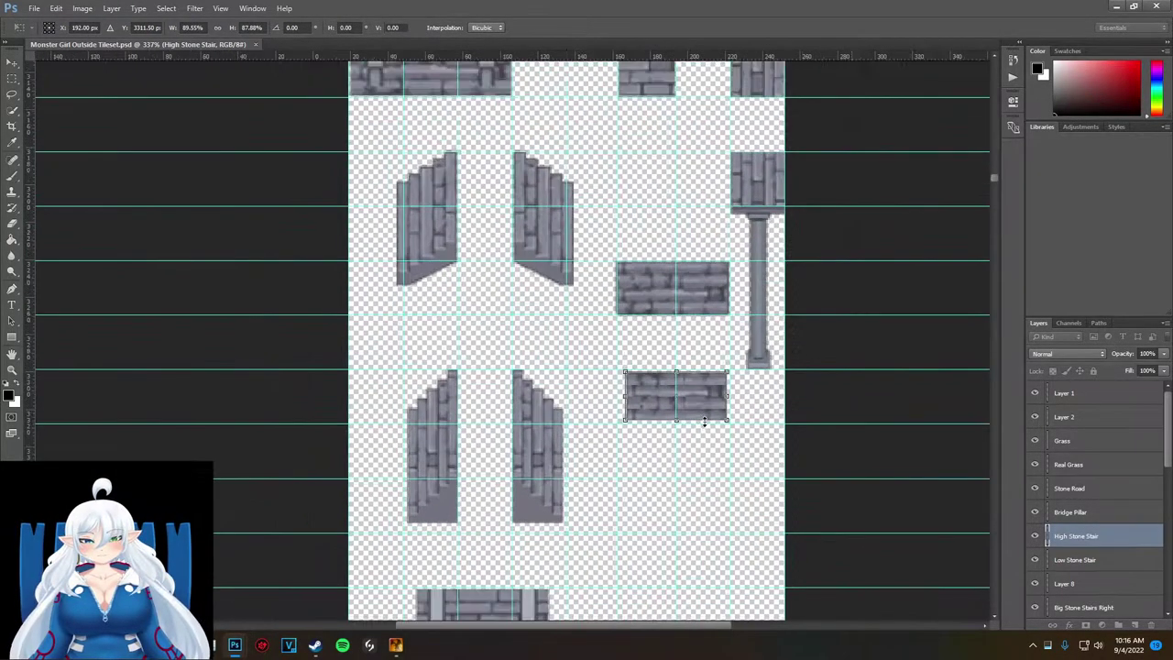
{"action": "left_click_drag", "start_coordinate": [701, 403], "coordinate": [706, 180]}
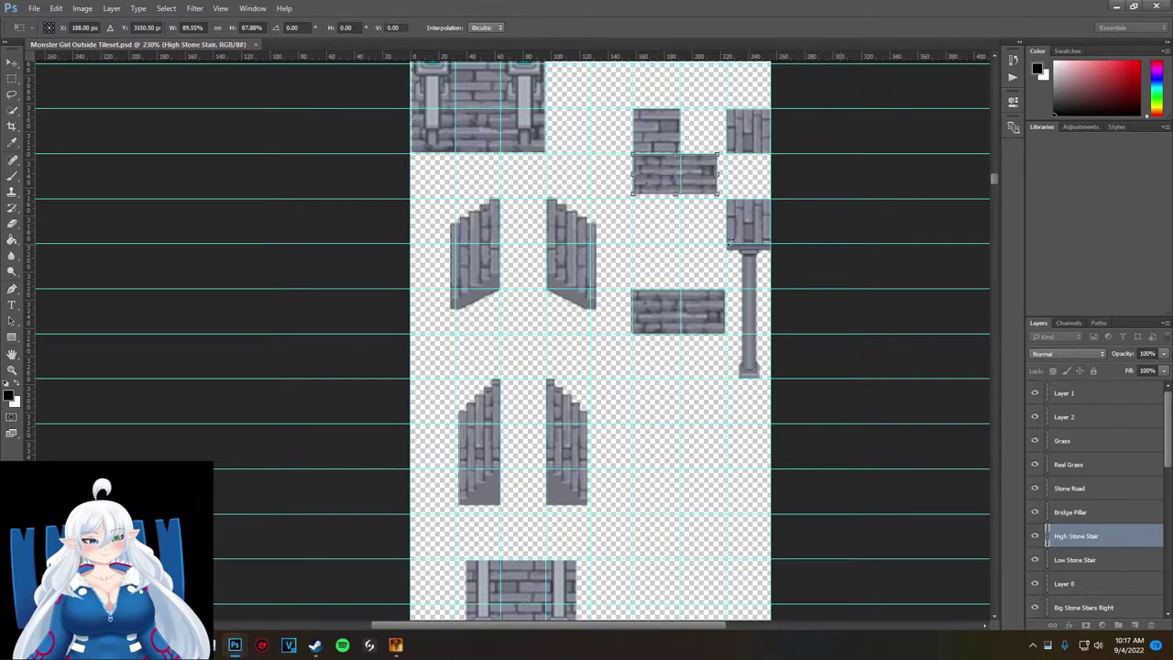
- Align the High Stone Stair block with the guides, widen it to span two tiles, and apply the transformation
{"action": "scroll", "coordinate": [706, 187], "scroll_direction": "up", "scroll_amount": 3, "text": "alt"}
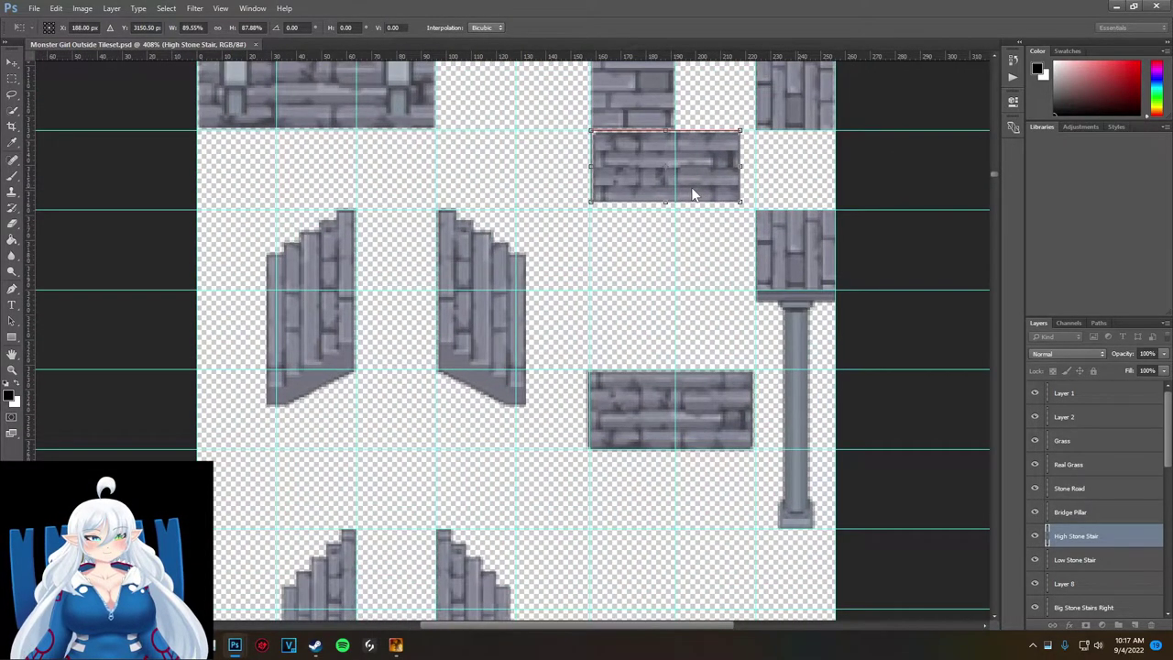
{"action": "left_click_drag", "start_coordinate": [710, 176], "coordinate": [713, 175]}
{"action": "left_click_drag", "start_coordinate": [597, 170], "coordinate": [591, 170]}
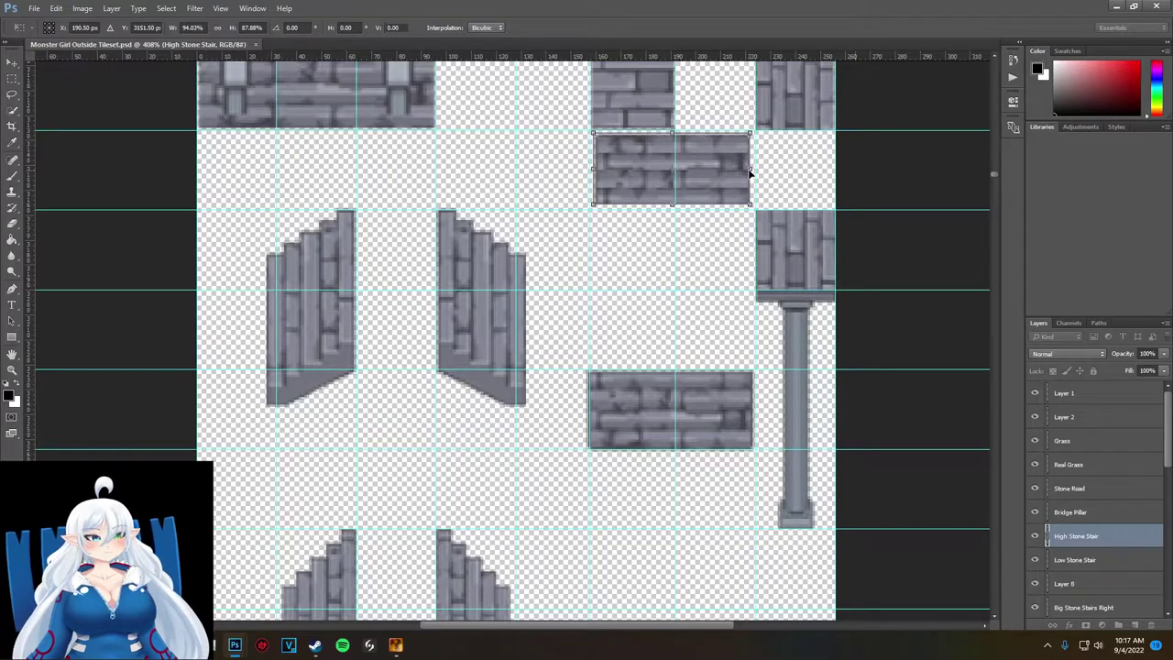
{"action": "key", "text": "Return"}
- Save the revised Monster Girl Outside Tileset as a PNG over the existing file
{"action": "scroll", "coordinate": [707, 207], "scroll_direction": "down", "scroll_amount": 2, "text": "alt"}
{"action": "scroll", "coordinate": [705, 207], "scroll_direction": "down", "scroll_amount": 1, "text": "alt"}
{"action": "key", "text": "ctrl+shift+s"}
{"action": "left_click", "coordinate": [257, 283]}
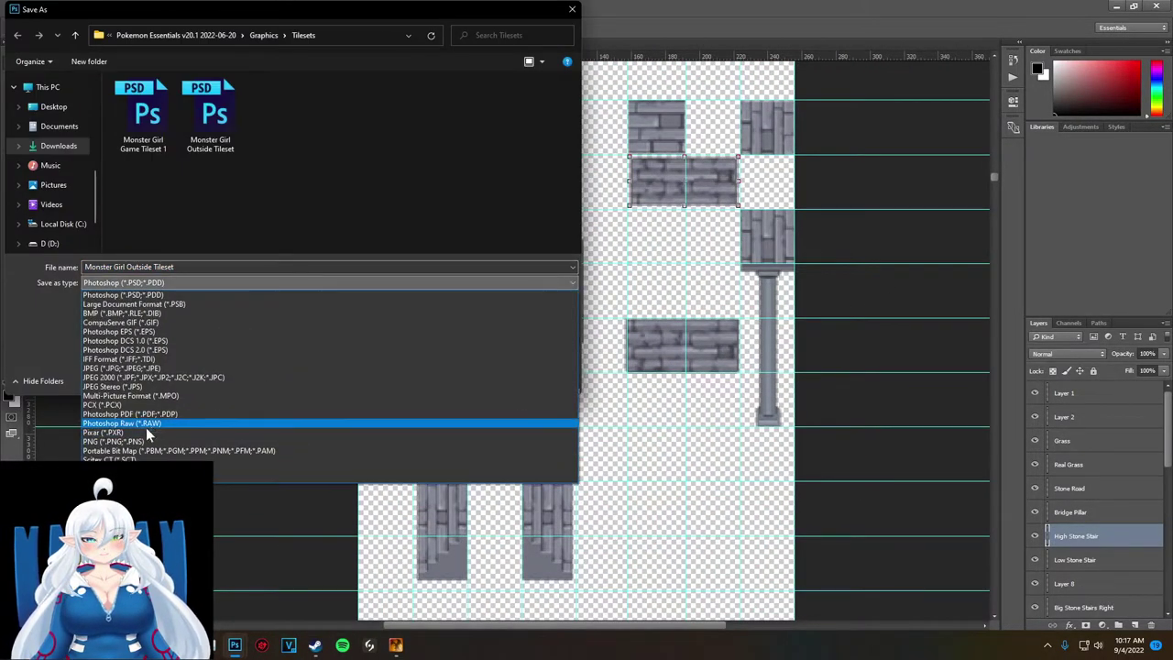
{"action": "left_click", "coordinate": [137, 441]}
{"action": "left_click", "coordinate": [425, 381]}
{"action": "left_click", "coordinate": [607, 321]}
{"action": "key", "text": "Return"}
- Switch to RPG Maker XP and reload the tileset by opening and dismissing the Database
{"action": "left_click", "coordinate": [395, 645]}
{"action": "left_click", "coordinate": [362, 40]}
{"action": "key", "text": "Escape"}
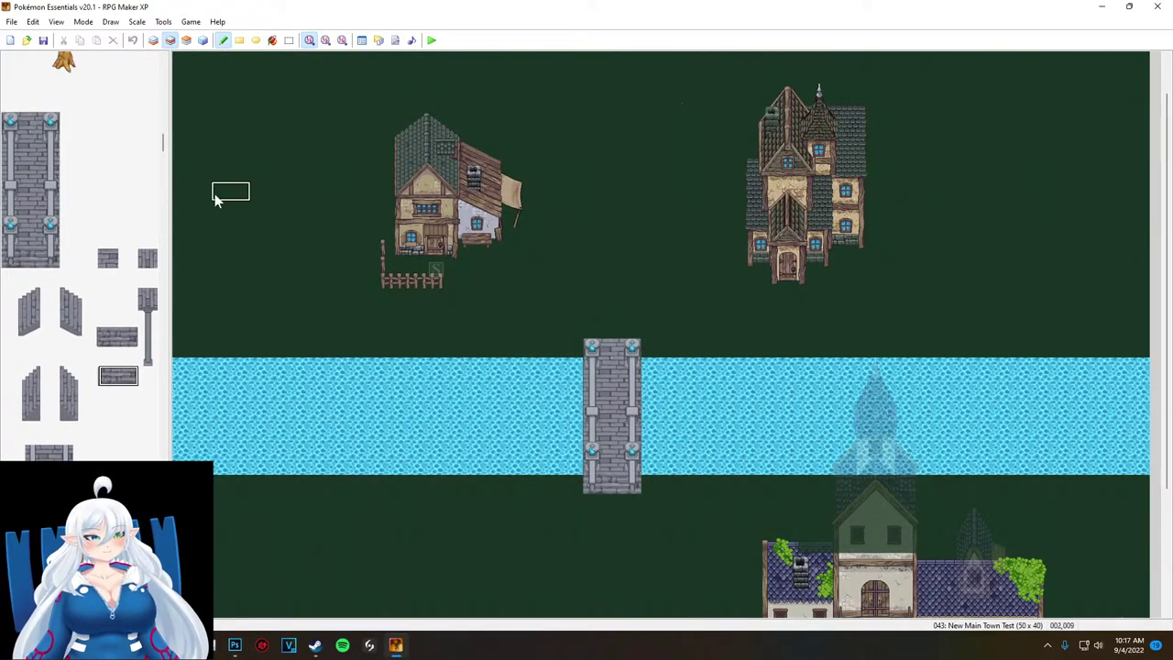
- Reload the map's revised tileset by opening and dismissing the Database, and select the single brick tile
{"action": "left_click", "coordinate": [234, 645]}
{"action": "left_click", "coordinate": [395, 645]}
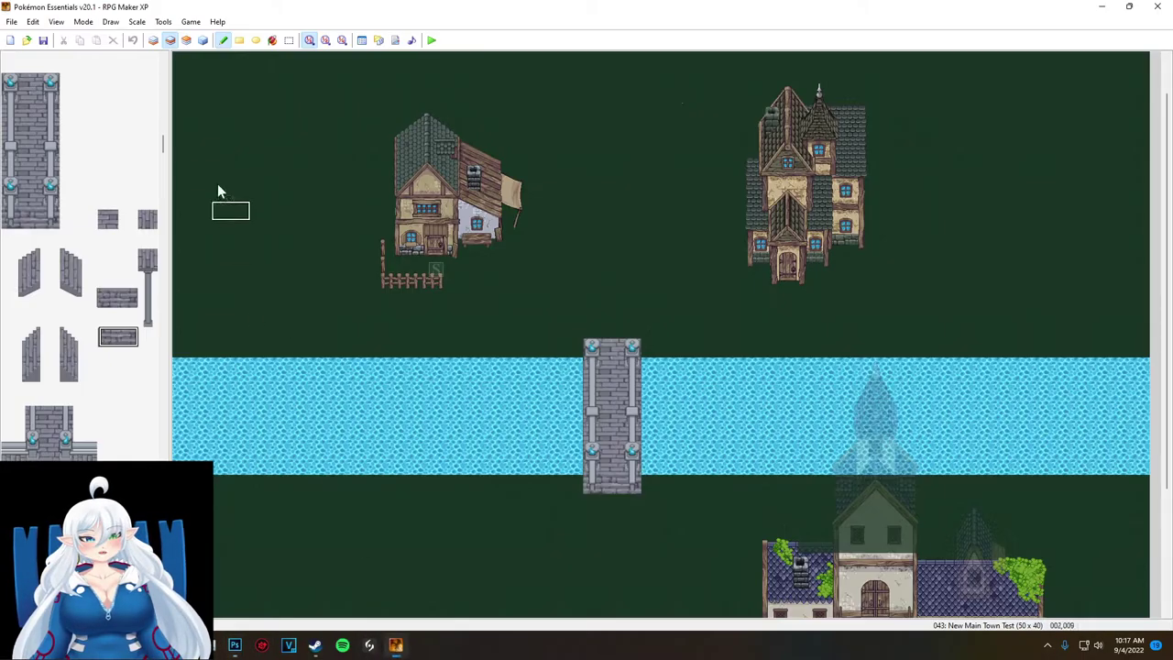
{"action": "left_click", "coordinate": [362, 41]}
{"action": "left_click", "coordinate": [779, 126]}
{"action": "key", "text": "Escape"}
{"action": "left_click", "coordinate": [384, 346]}
{"action": "left_click", "coordinate": [107, 220]}
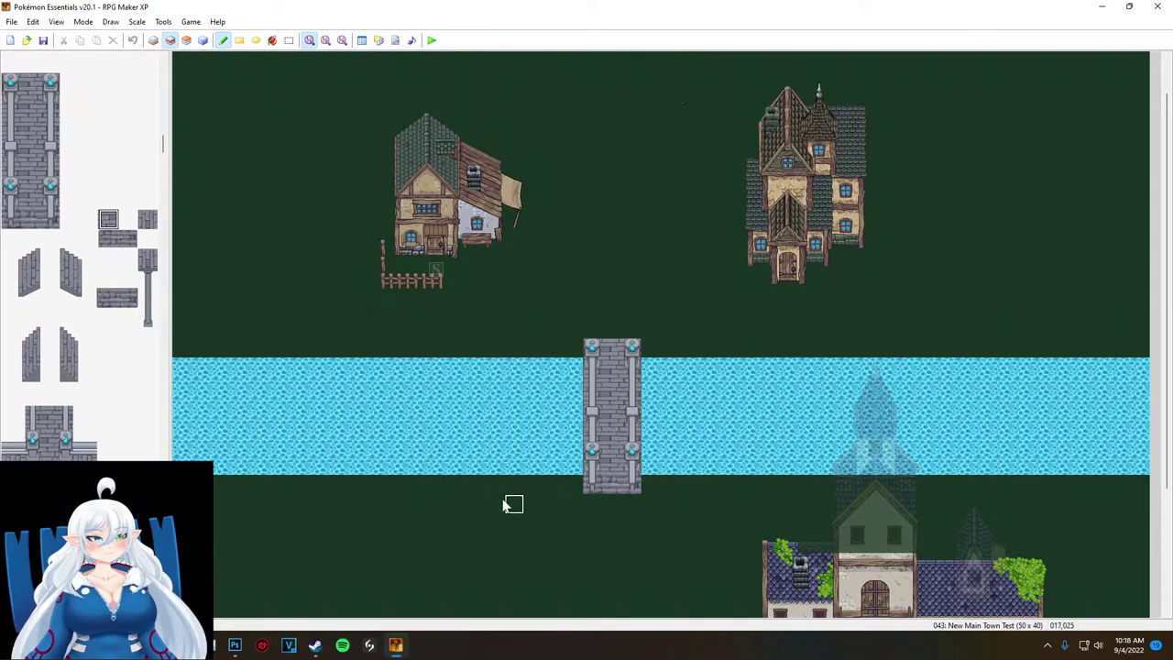
- Look over the remaining stair and bridge tiles, and launch a playtest without saving the changes
{"action": "scroll", "coordinate": [64, 343], "scroll_direction": "down", "scroll_amount": 7}
{"action": "scroll", "coordinate": [64, 343], "scroll_direction": "up", "scroll_amount": 2}
{"action": "left_click", "coordinate": [433, 41]}
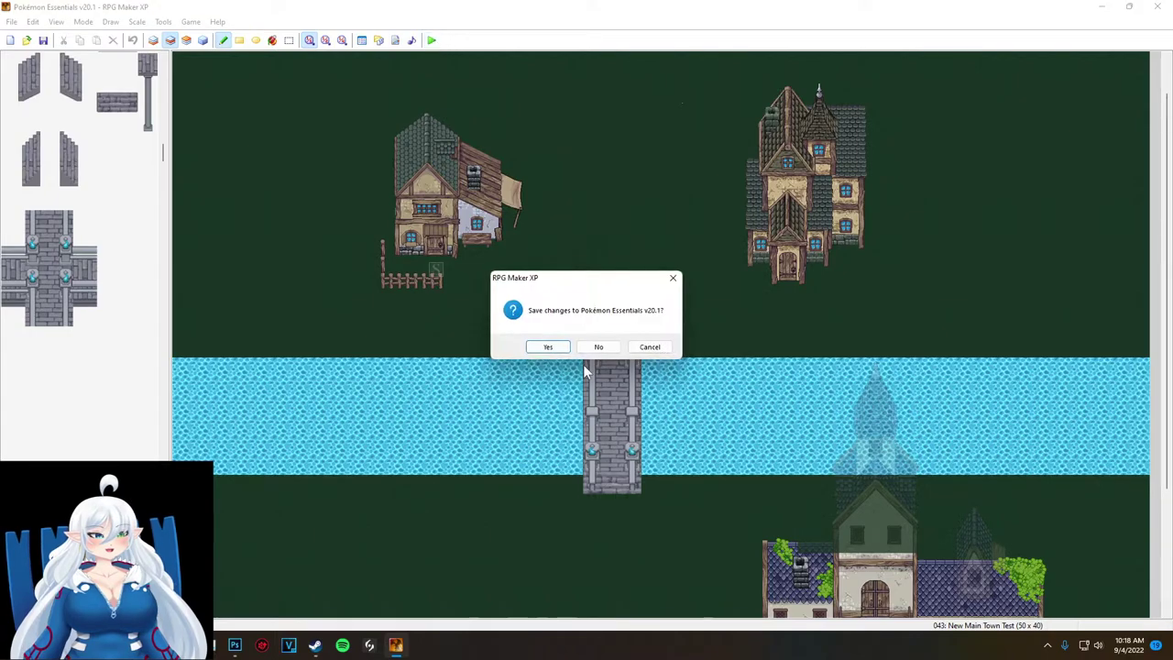
{"action": "left_click", "coordinate": [596, 348]}
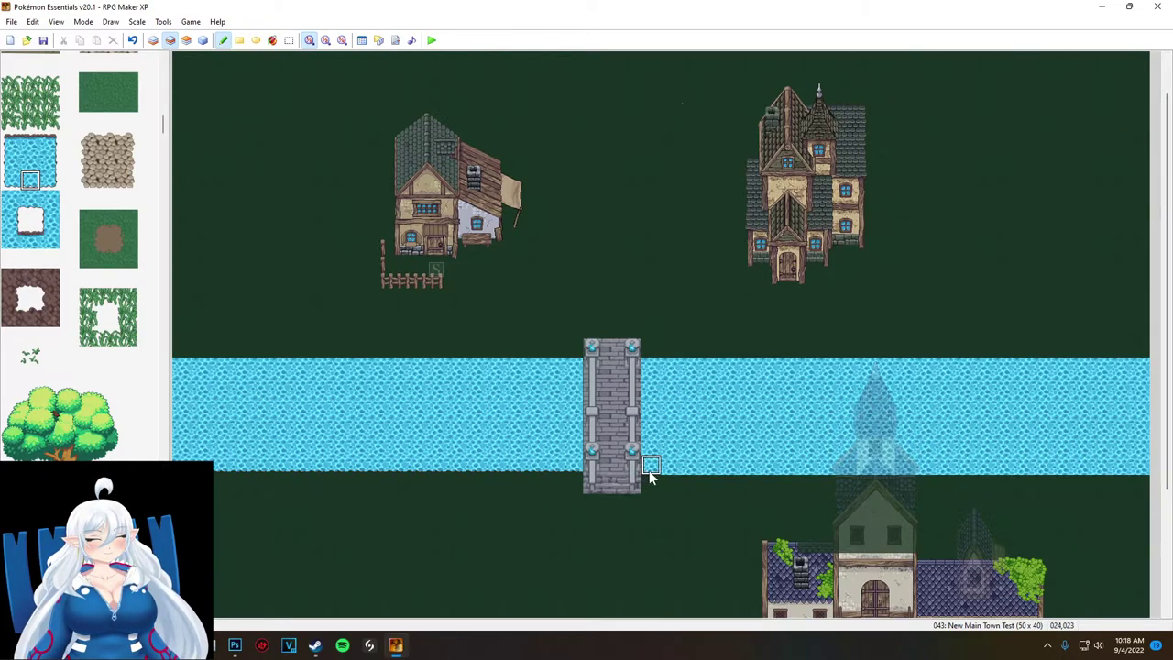
- Paint the top shore edge tile along the river's north bank on both sides of the bridge using rectangle fill
{"action": "left_click", "coordinate": [241, 41]}
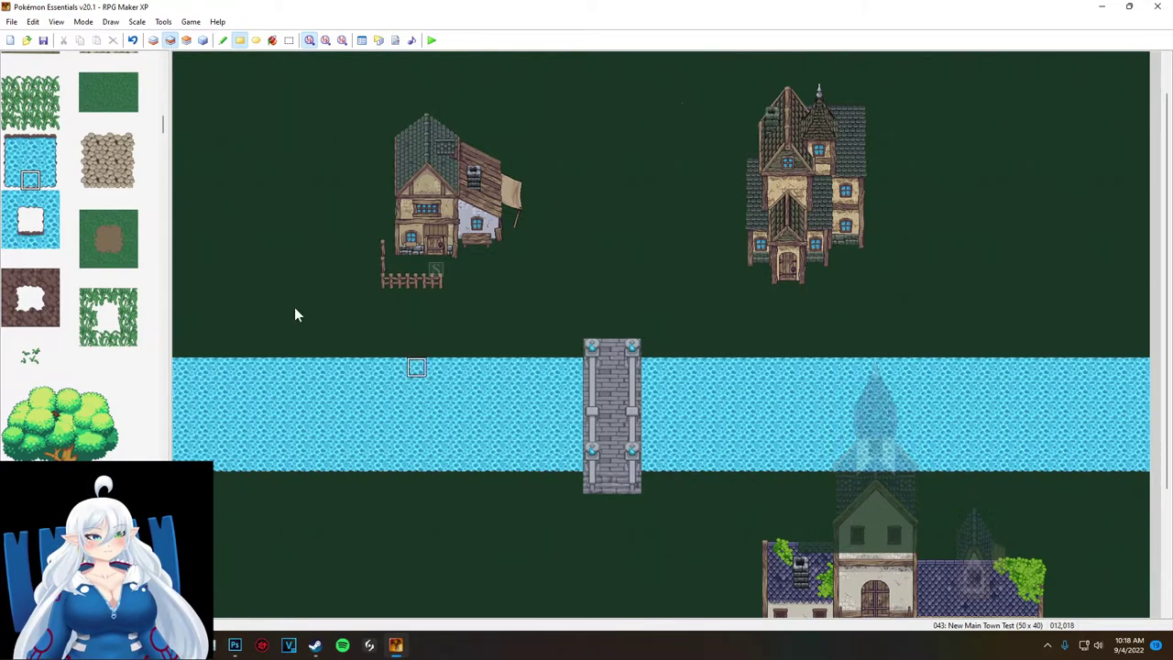
{"action": "left_click", "coordinate": [30, 144]}
{"action": "left_click_drag", "start_coordinate": [179, 367], "coordinate": [520, 375]}
{"action": "left_click_drag", "start_coordinate": [656, 364], "coordinate": [1157, 364]}
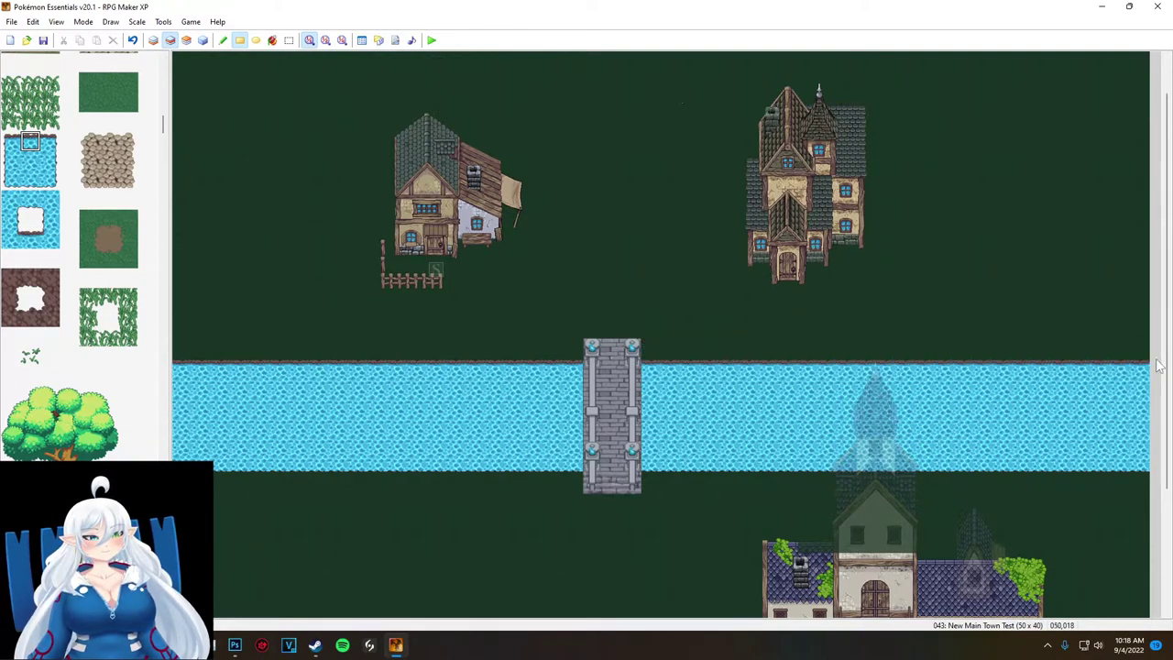
- Save the project changes and start a playtest on the town map
{"action": "left_click", "coordinate": [431, 41]}
{"action": "left_click", "coordinate": [549, 346]}
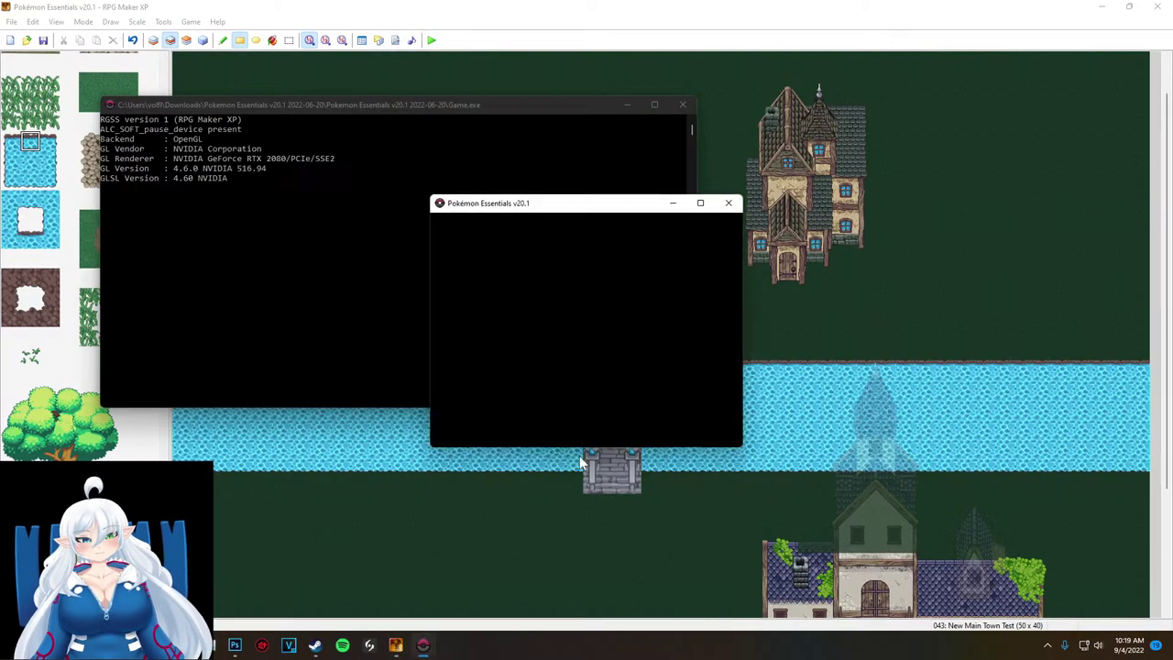
{"action": "key", "text": "Return"}
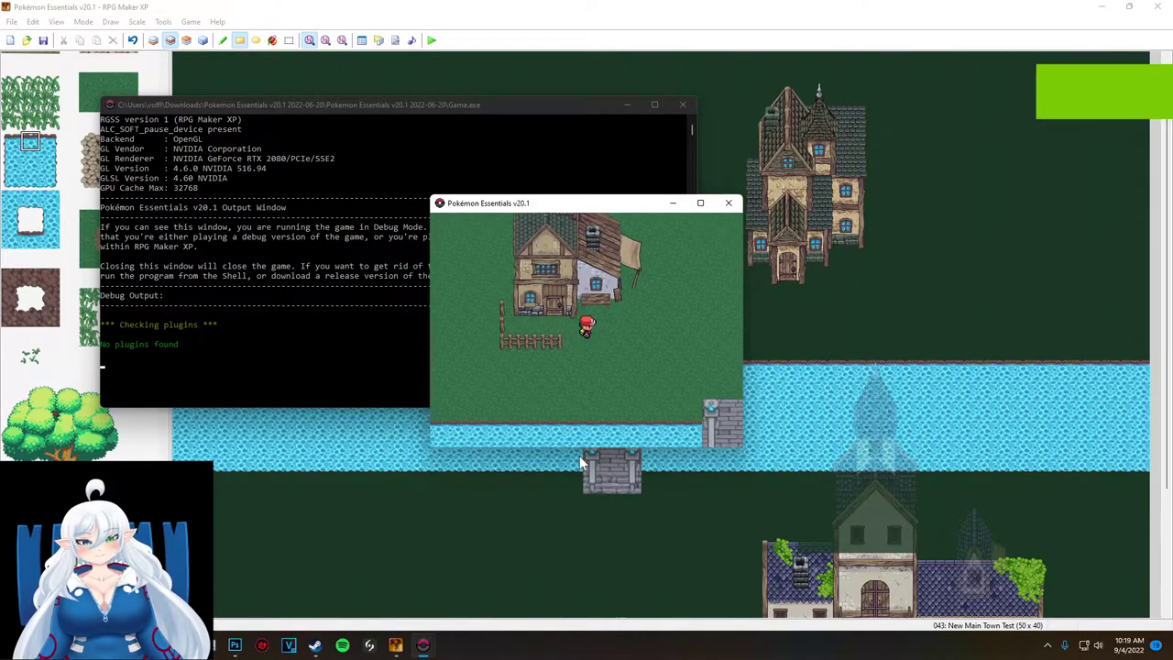
- Walk the character south past the river to examine the shoreline, open grass and blue-roofed building in the playtest
{"action": "key", "text": "Down"}
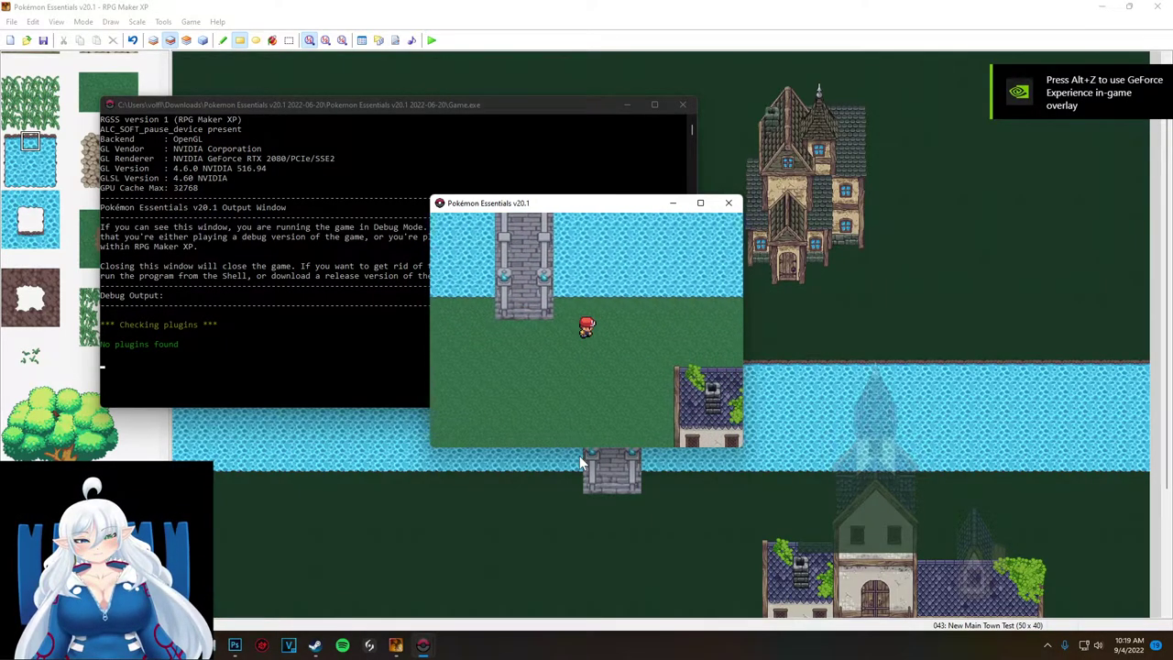
{"action": "key", "text": "Right"}
{"action": "key", "text": "Up"}
{"action": "key", "text": "Left"}
{"action": "key", "text": "Down"}
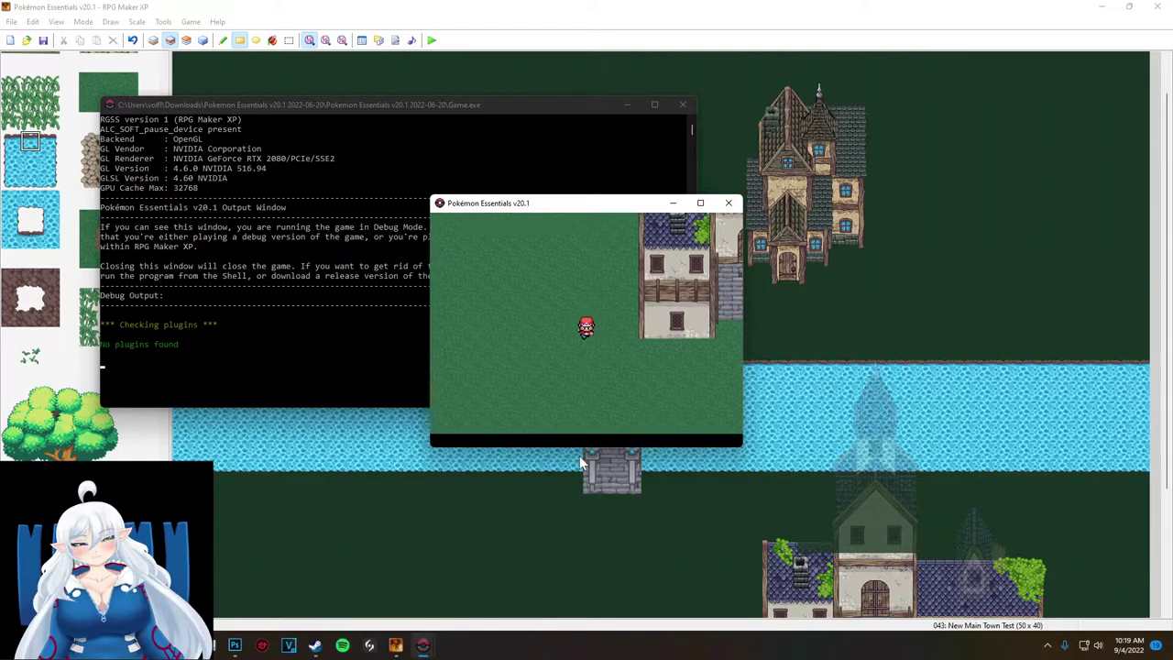
{"action": "key", "text": "Right"}
{"action": "key", "text": "Up"}
{"action": "key", "text": "Left"}
{"action": "key", "text": "Down"}
{"action": "key", "text": "Left"}
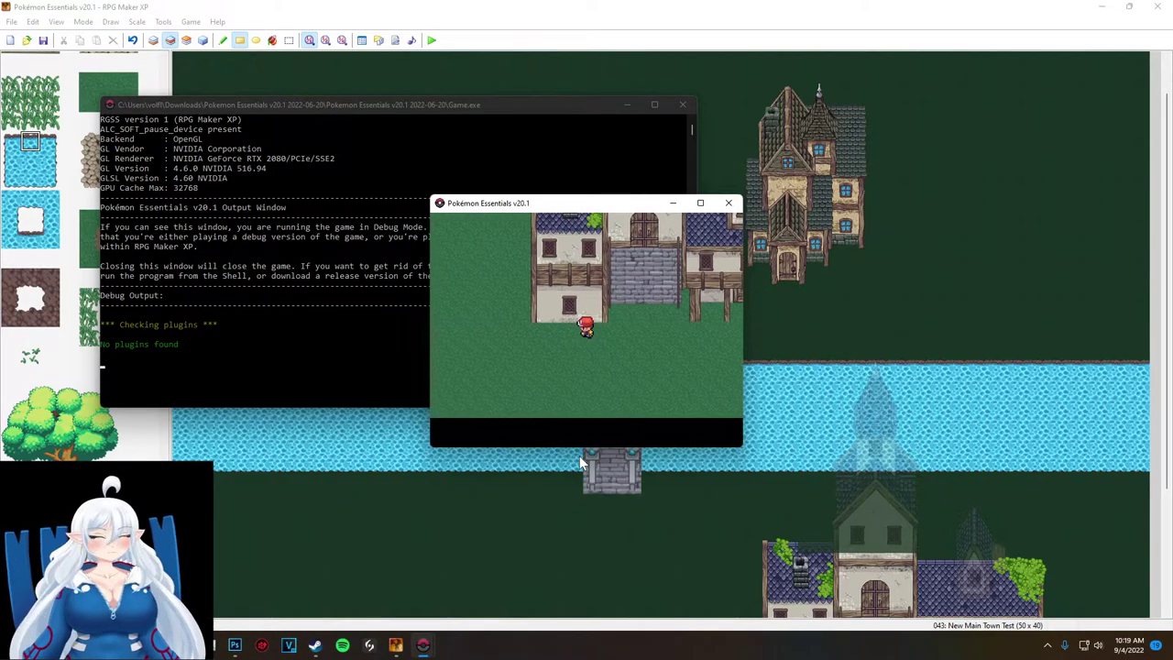
- Walk the character back over the stone bridge to check its scale and the river edges, and close the playtest
{"action": "key", "text": "Left"}
{"action": "key", "text": "Up"}
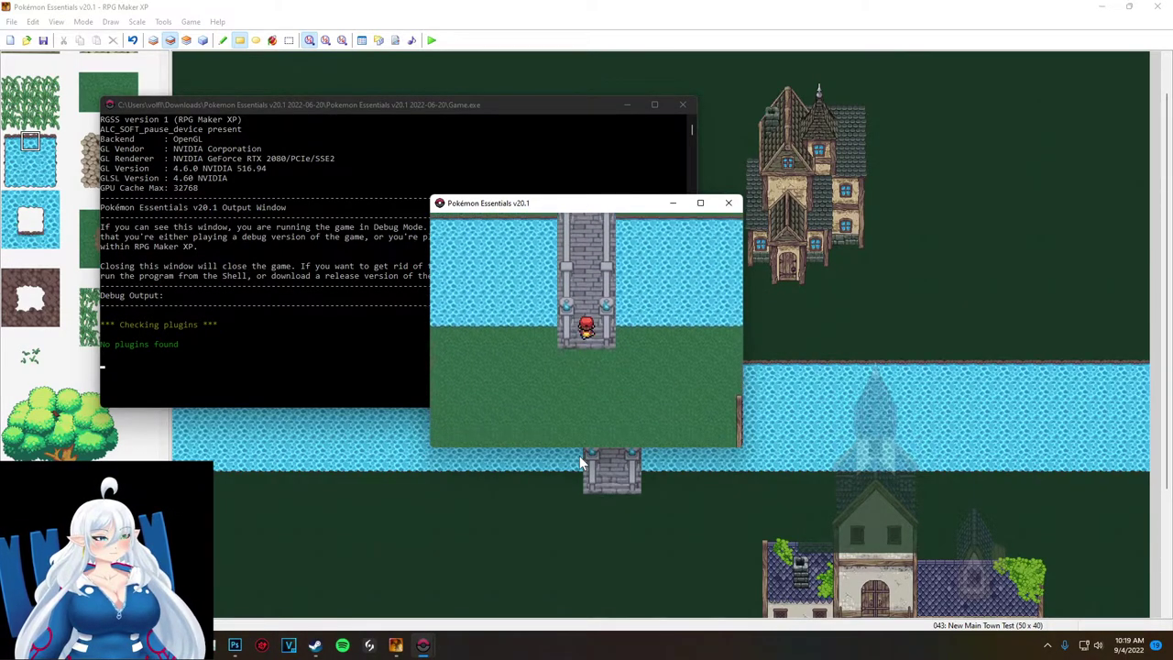
{"action": "key", "text": "Up"}
{"action": "key", "text": "Up"}
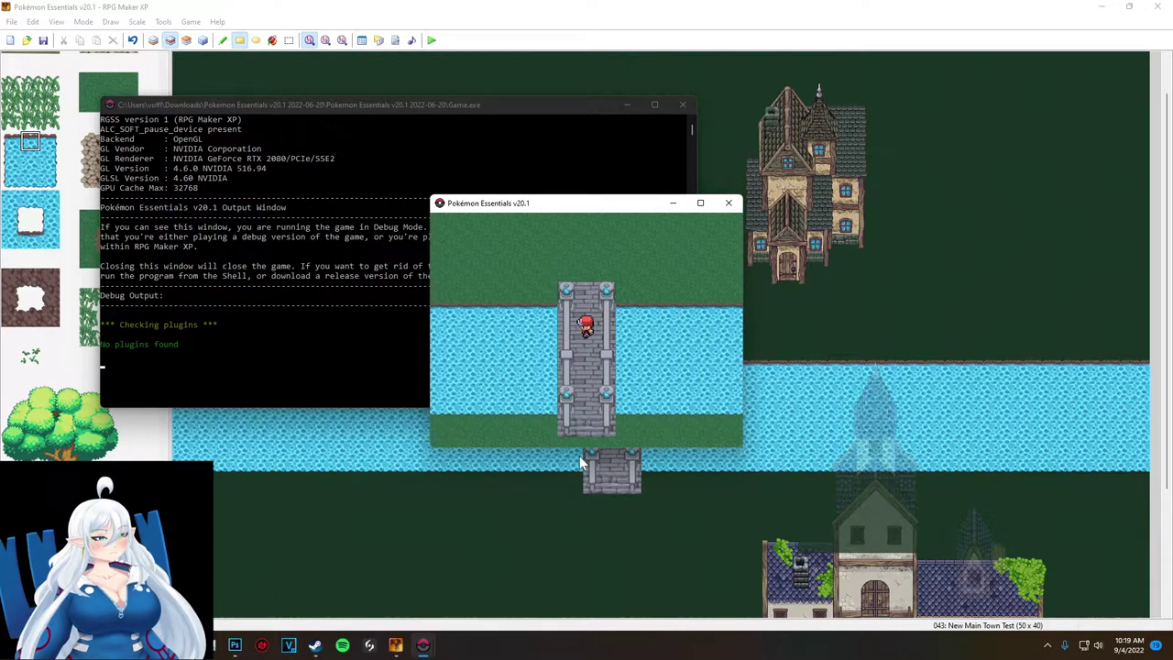
{"action": "key", "text": "Down"}
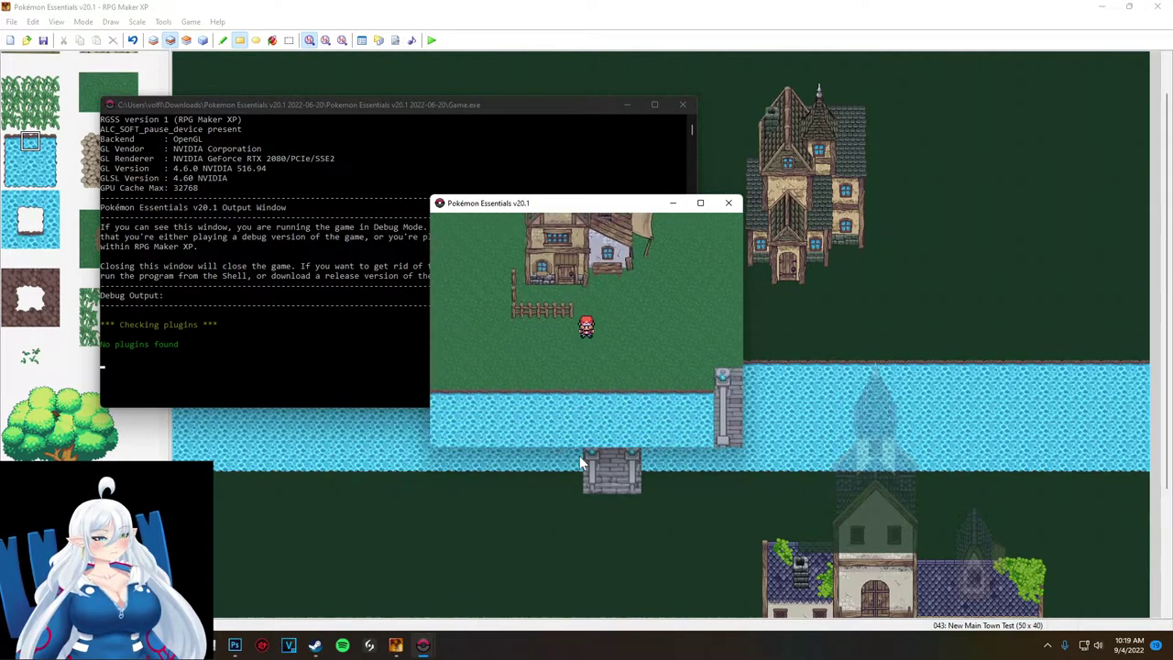
{"action": "key", "text": "Down"}
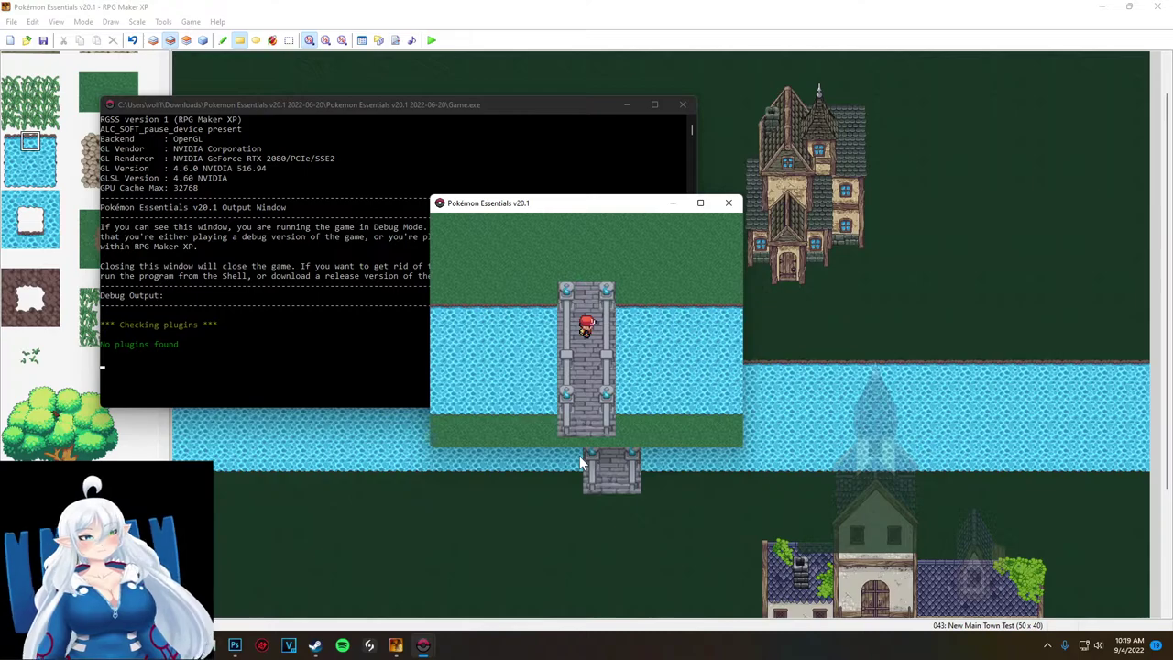
{"action": "left_click", "coordinate": [728, 203]}
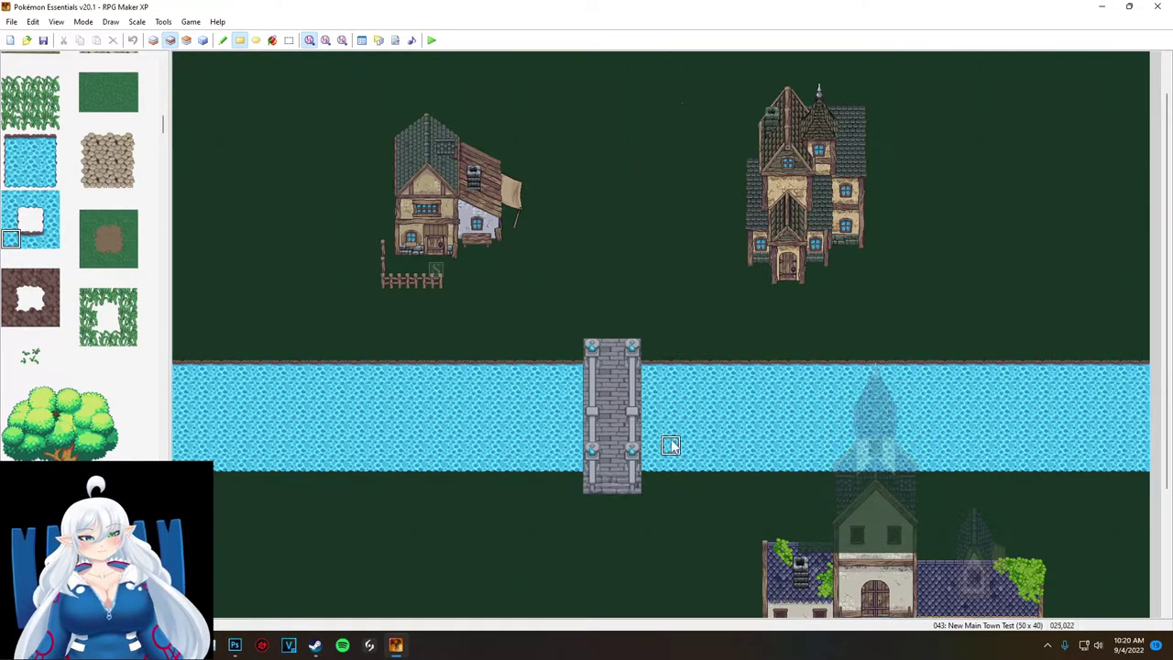
- Try a water edge tile beside the stone bridge
{"action": "left_click", "coordinate": [578, 456]}
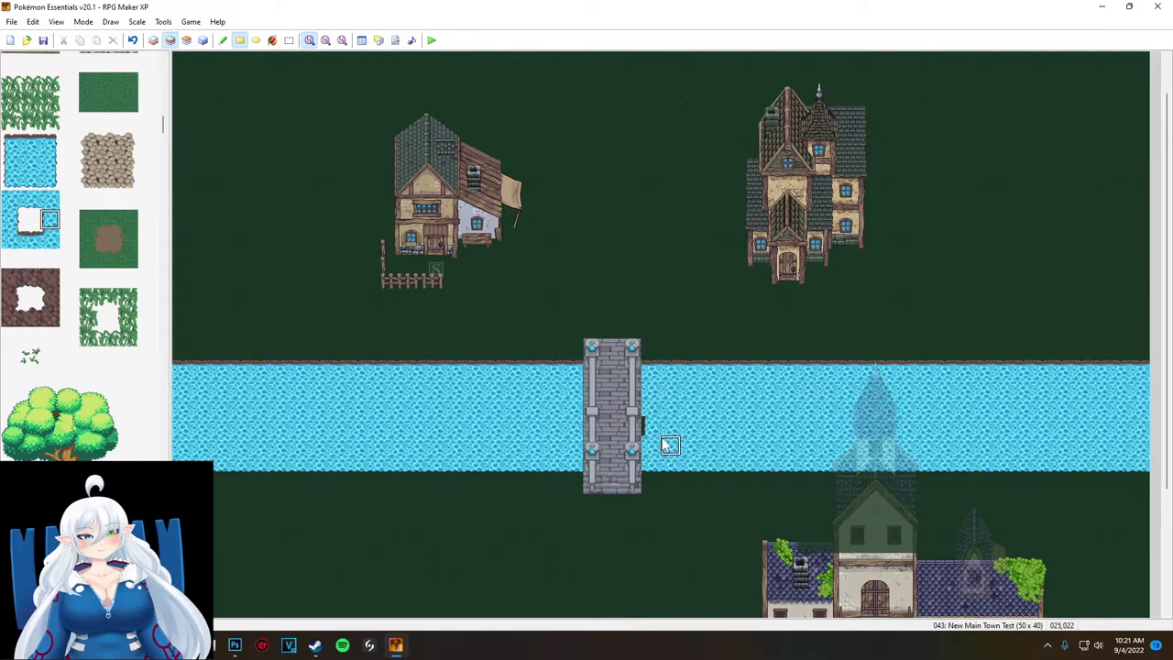
{"action": "scroll", "coordinate": [64, 337], "scroll_direction": "down", "scroll_amount": 1}
{"action": "scroll", "coordinate": [64, 337], "scroll_direction": "up", "scroll_amount": 1}
{"action": "scroll", "coordinate": [63, 337], "scroll_direction": "up", "scroll_amount": 2}
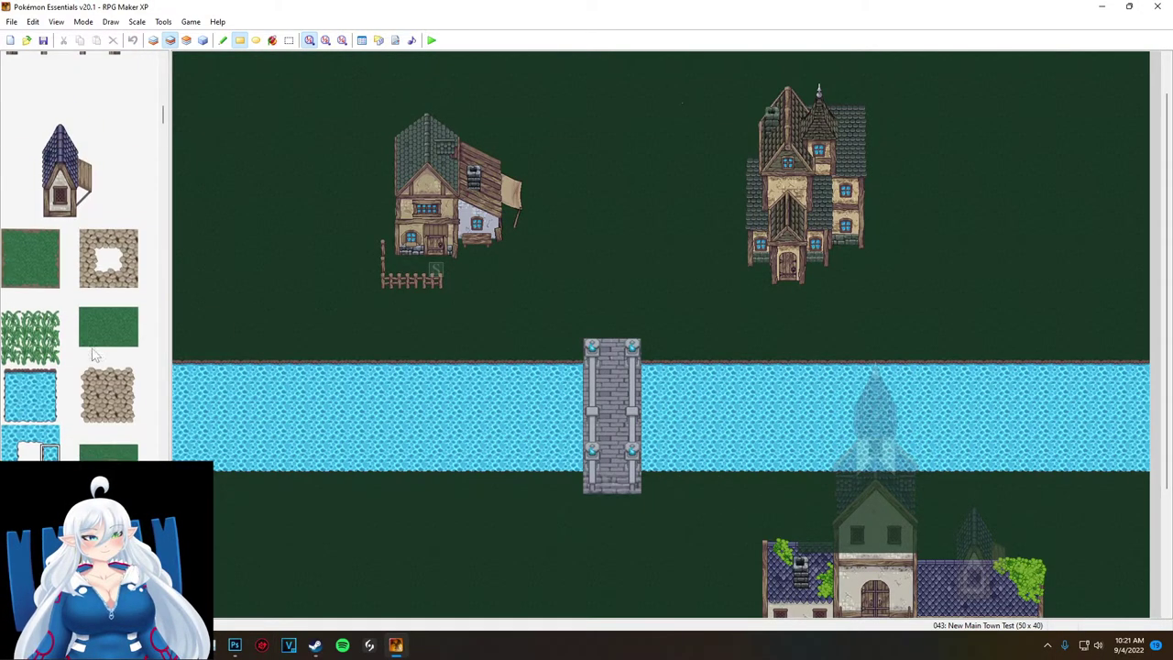
- Scatter single grass tuft tiles around the two houses north of the river
{"action": "scroll", "coordinate": [64, 337], "scroll_direction": "down", "scroll_amount": 3}
{"action": "left_click", "coordinate": [30, 316]}
{"action": "left_click", "coordinate": [279, 249]}
{"action": "left_click", "coordinate": [611, 249]}
{"action": "key", "text": "ctrl+z"}
{"action": "left_click", "coordinate": [592, 175]}
{"action": "left_click", "coordinate": [943, 249]}
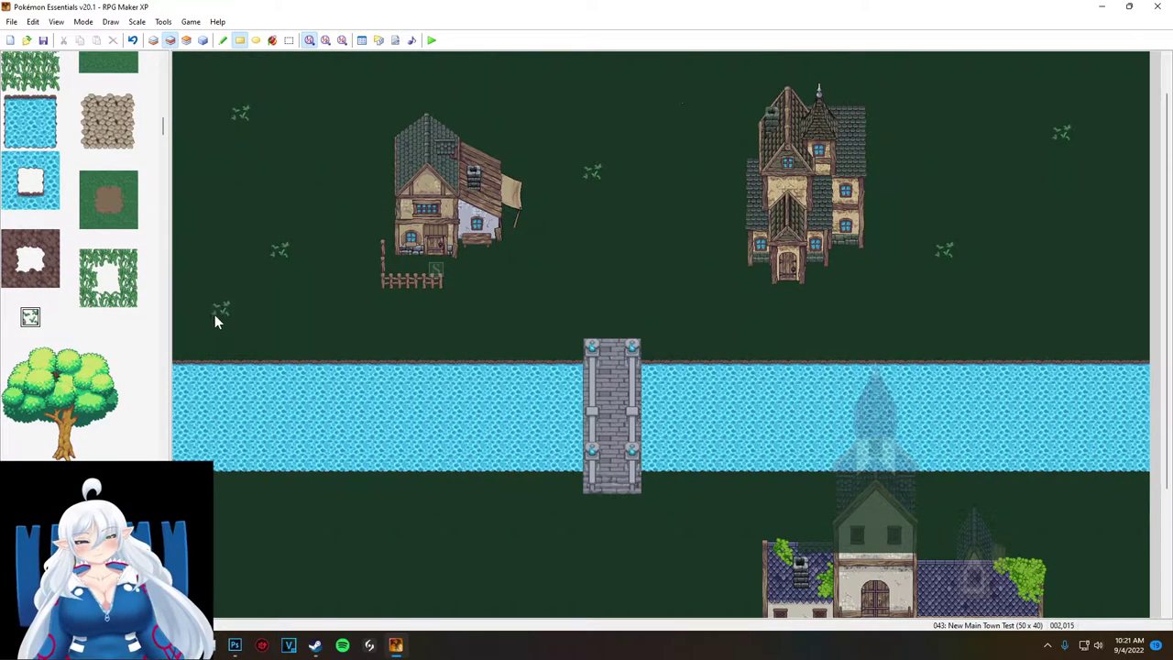
{"action": "left_click", "coordinate": [221, 309]}
{"action": "left_click", "coordinate": [670, 268]}
{"action": "left_click", "coordinate": [475, 309]}
{"action": "left_click", "coordinate": [357, 327]}
{"action": "left_click", "coordinate": [767, 327]}
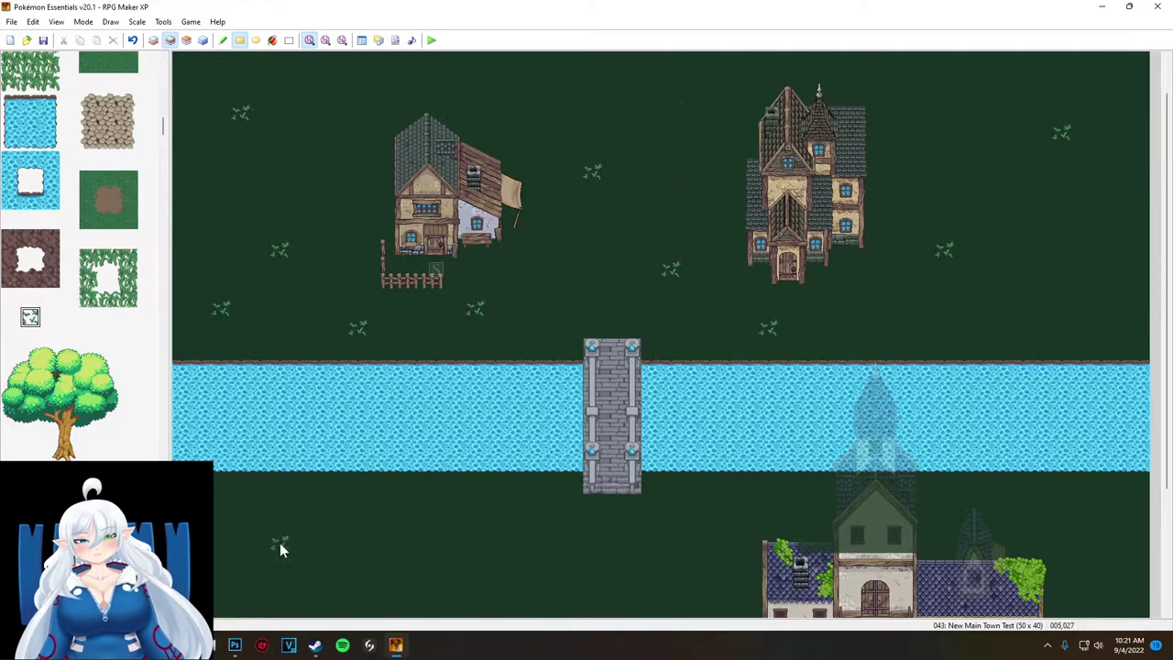
- Scatter more grass tufts across the open ground south of the river
{"action": "left_click", "coordinate": [749, 504]}
{"action": "left_click", "coordinate": [357, 583]}
{"action": "scroll", "coordinate": [1145, 183], "scroll_direction": "down", "scroll_amount": 6}
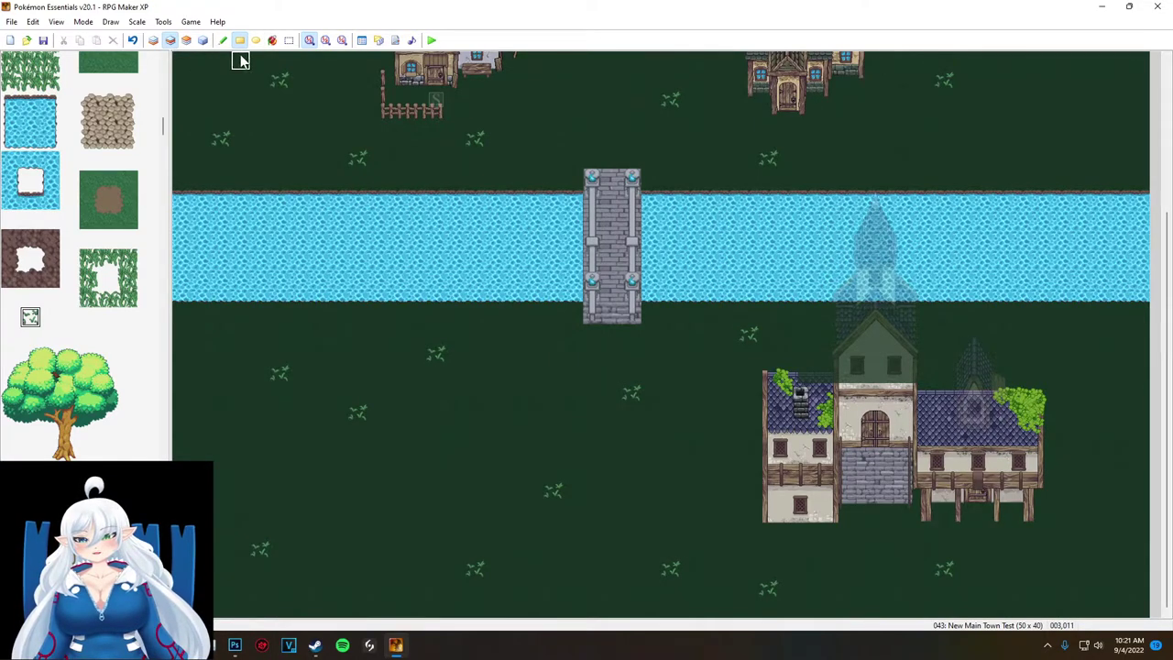
{"action": "left_click_drag", "start_coordinate": [196, 330], "coordinate": [709, 578]}
{"action": "key", "text": "ctrl+z"}
- Save the project, playtest the map to examine the grass tufts, and close the playtest
{"action": "left_click", "coordinate": [431, 40]}
{"action": "left_click", "coordinate": [547, 345]}
{"action": "key", "text": "Return"}
{"action": "key", "text": "Down"}
{"action": "key", "text": "Right"}
{"action": "key", "text": "Up"}
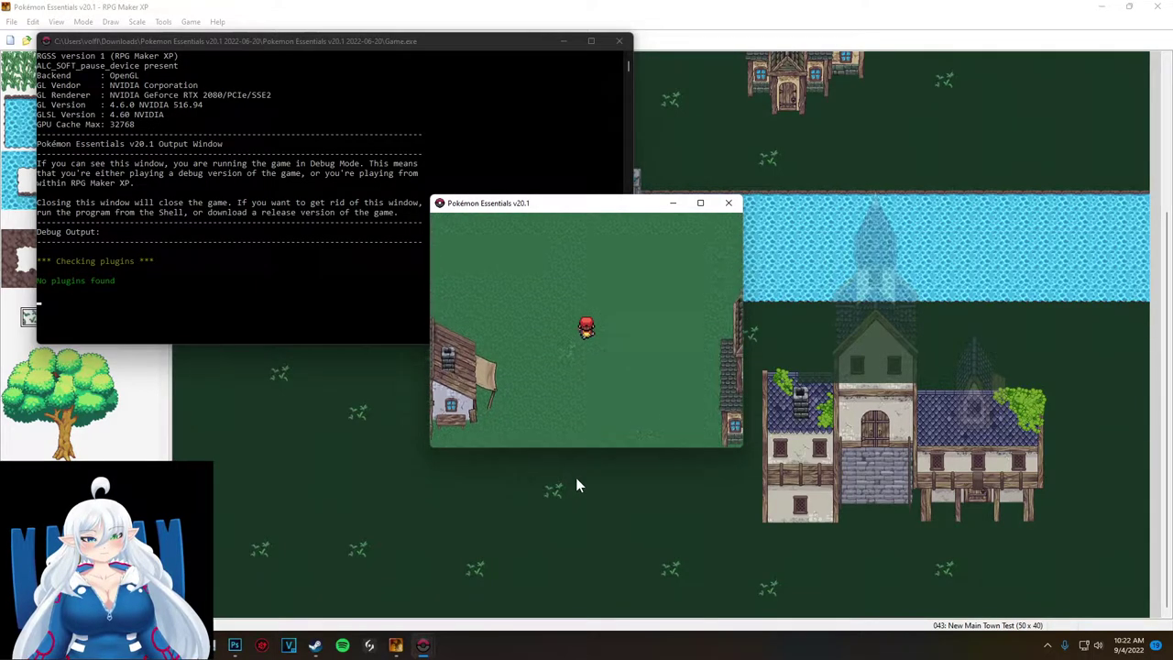
{"action": "left_click", "coordinate": [729, 202]}
- Browse the tileset for suitable path tiles among the cobblestone and brick pieces
{"action": "scroll", "coordinate": [412, 279], "scroll_direction": "up", "scroll_amount": 5}
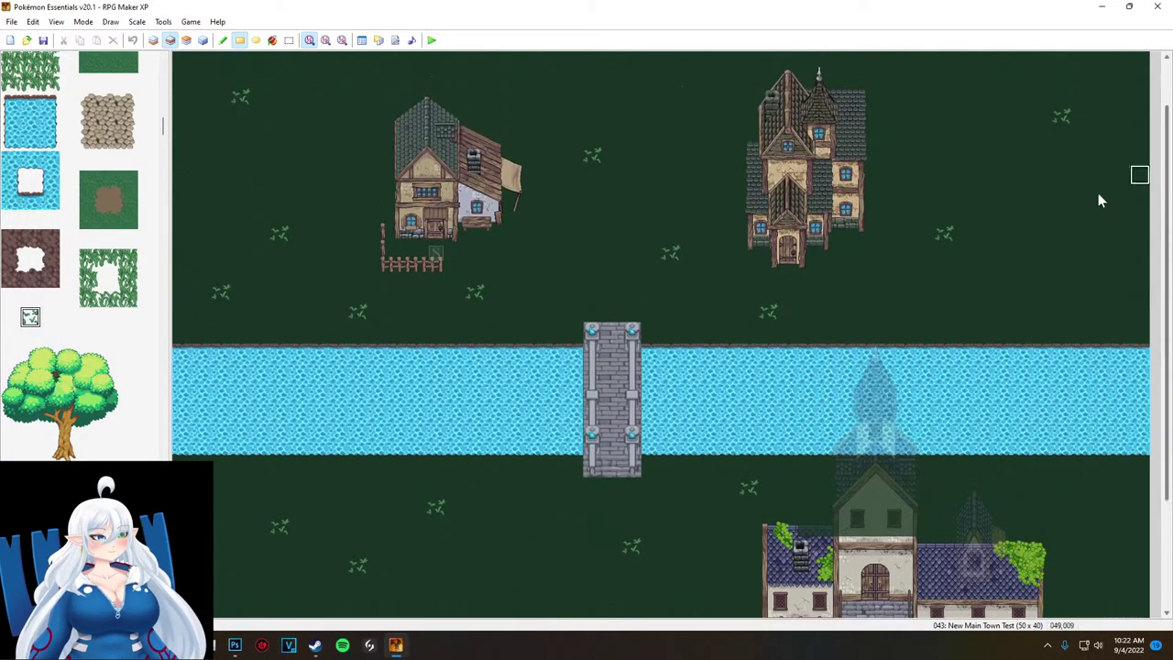
{"action": "key", "text": "ctrl+z"}
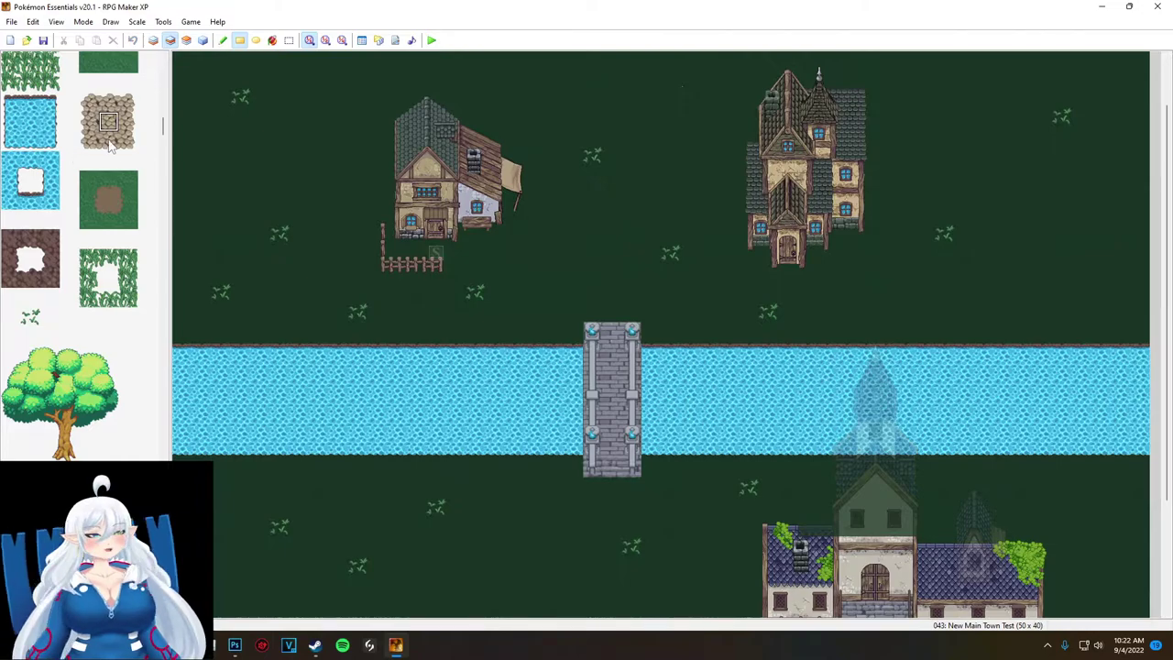
{"action": "scroll", "coordinate": [95, 138], "scroll_direction": "up", "scroll_amount": 3}
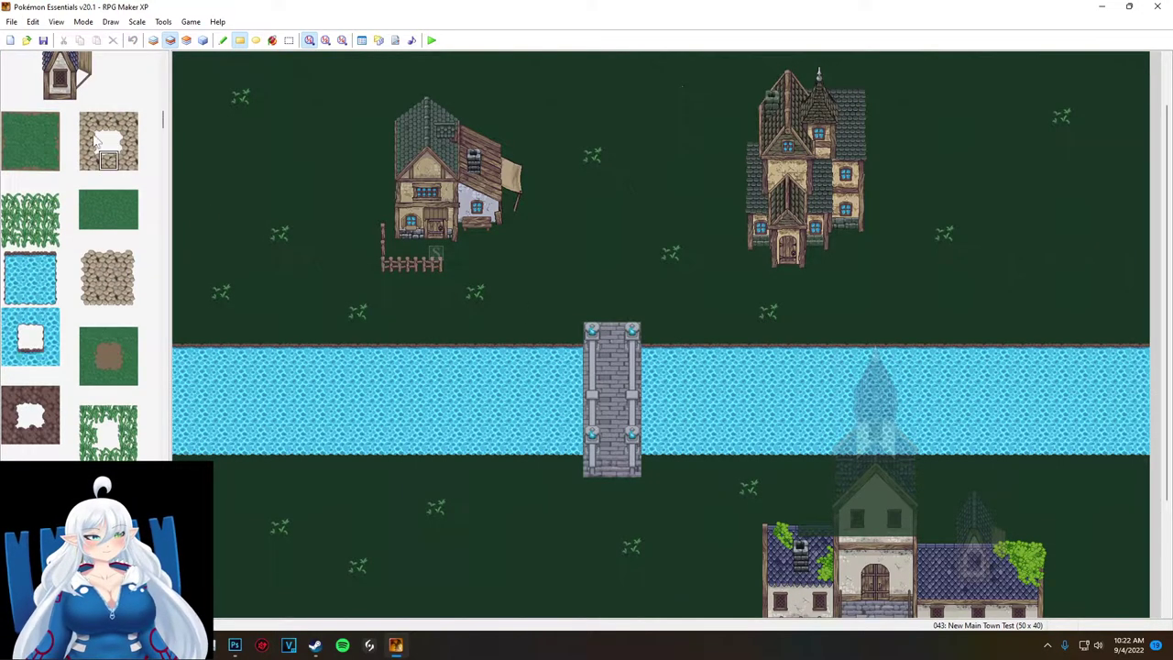
{"action": "left_click", "coordinate": [109, 277]}
{"action": "scroll", "coordinate": [109, 260], "scroll_direction": "down", "scroll_amount": 7}
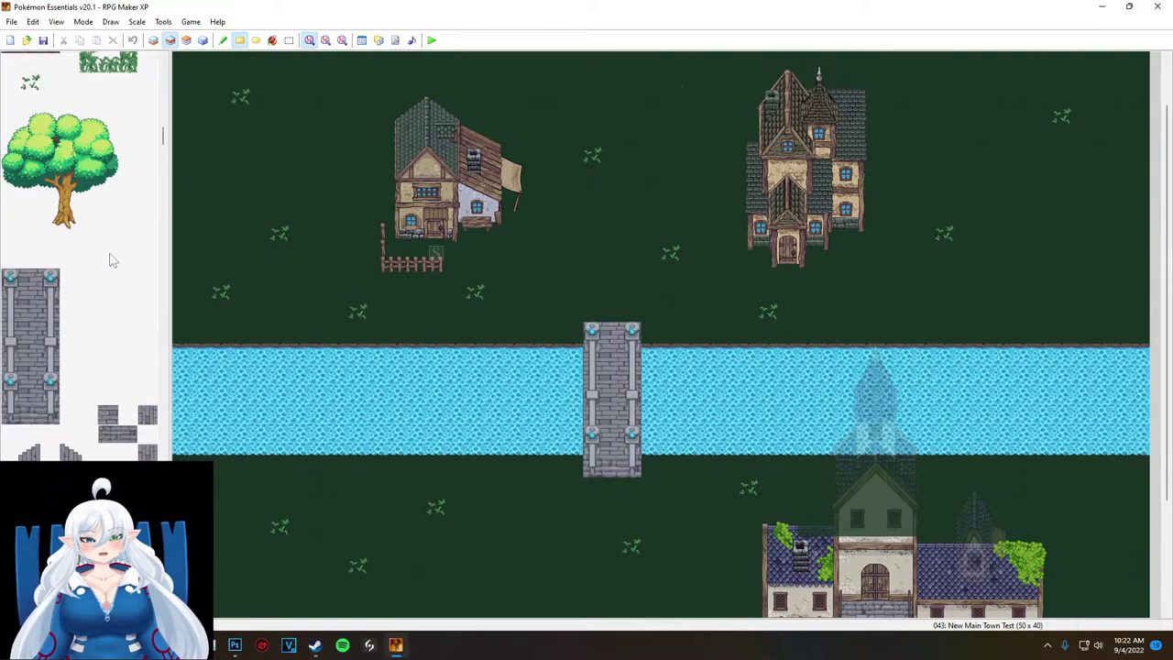
{"action": "key", "text": "ctrl+z"}
{"action": "scroll", "coordinate": [122, 215], "scroll_direction": "up", "scroll_amount": 6}
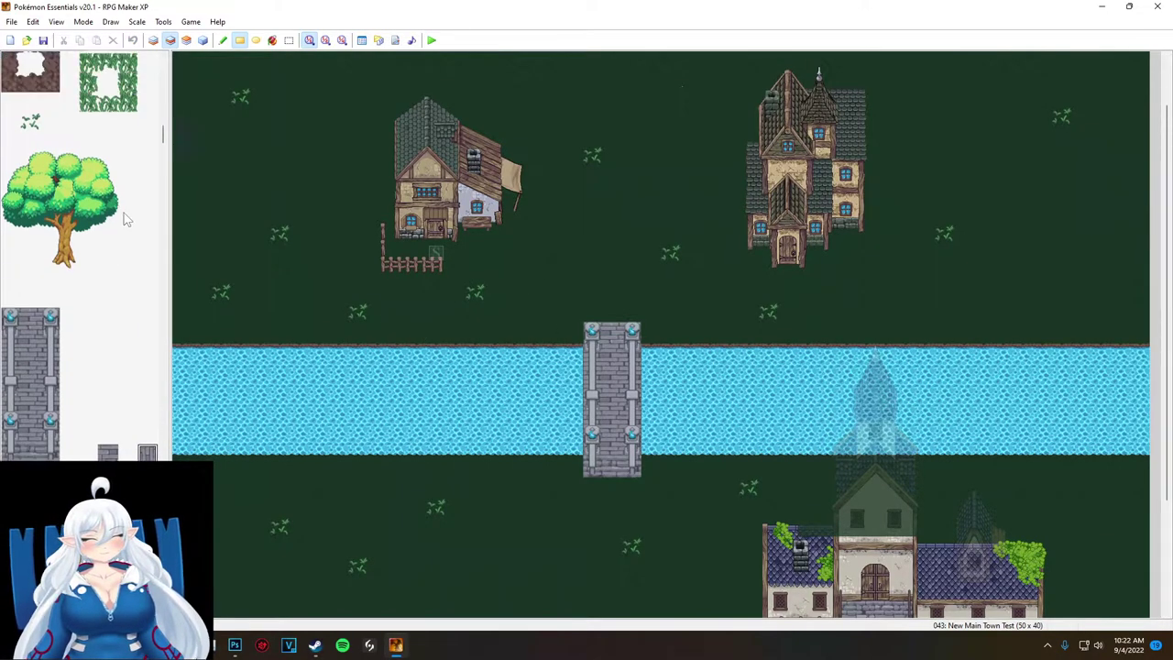
- Try cobblestone tiles in front of the timber house with the awning
{"action": "left_click_drag", "start_coordinate": [473, 261], "coordinate": [515, 264]}
{"action": "left_click", "coordinate": [112, 226]}
{"action": "left_click", "coordinate": [475, 235]}
{"action": "key", "text": "ctrl+z"}
{"action": "key", "text": "ctrl+z"}
- Lay a two-row cobblestone path east of the fence below the awning house, using the centre, bottom and top edge tiles
{"action": "left_click", "coordinate": [474, 254]}
{"action": "left_click", "coordinate": [108, 240]}
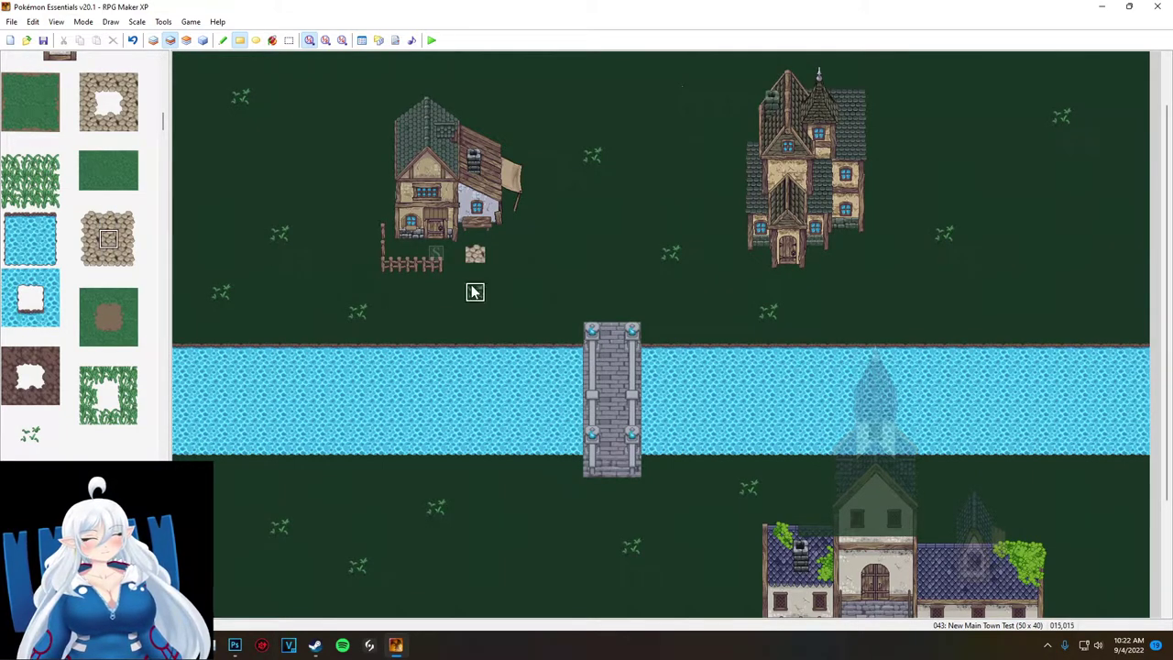
{"action": "left_click", "coordinate": [114, 260]}
{"action": "left_click", "coordinate": [474, 273]}
{"action": "left_click", "coordinate": [495, 253]}
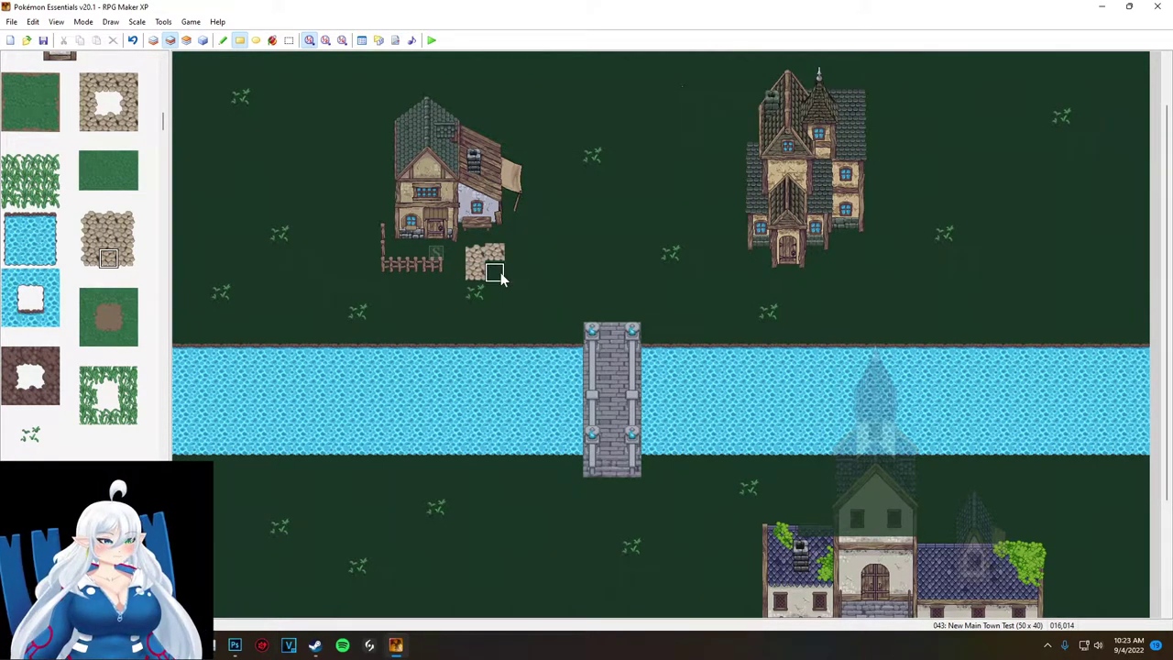
{"action": "left_click", "coordinate": [114, 223]}
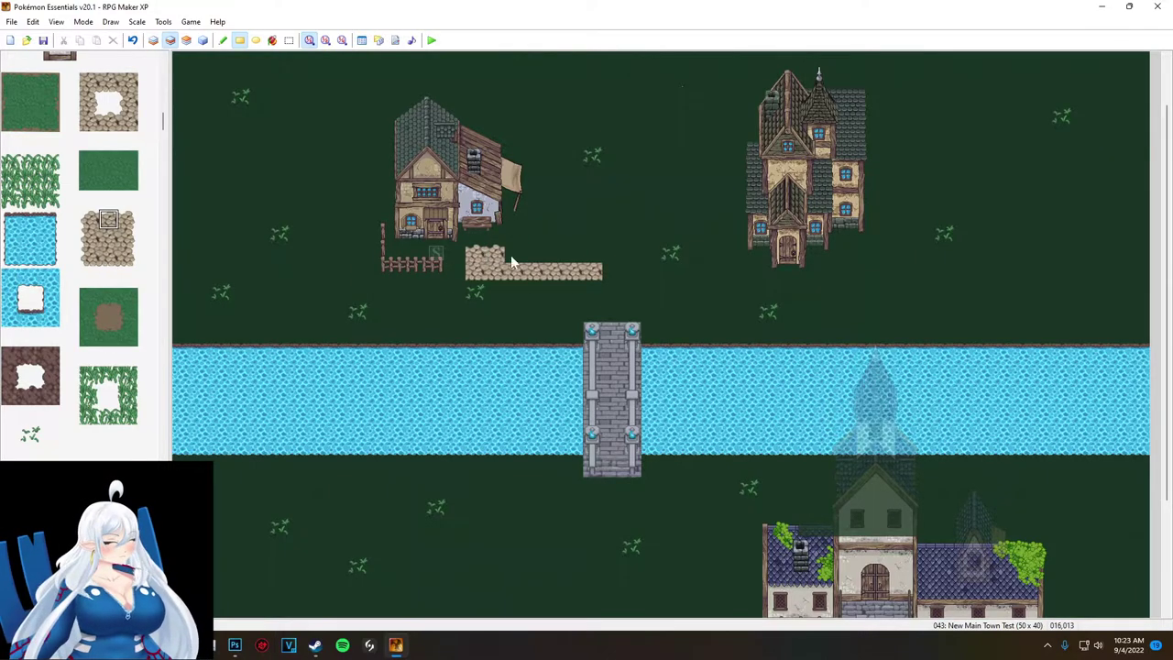
- Close off the path's west and east ends with the matching cobblestone side and corner tiles
{"action": "left_click", "coordinate": [89, 221]}
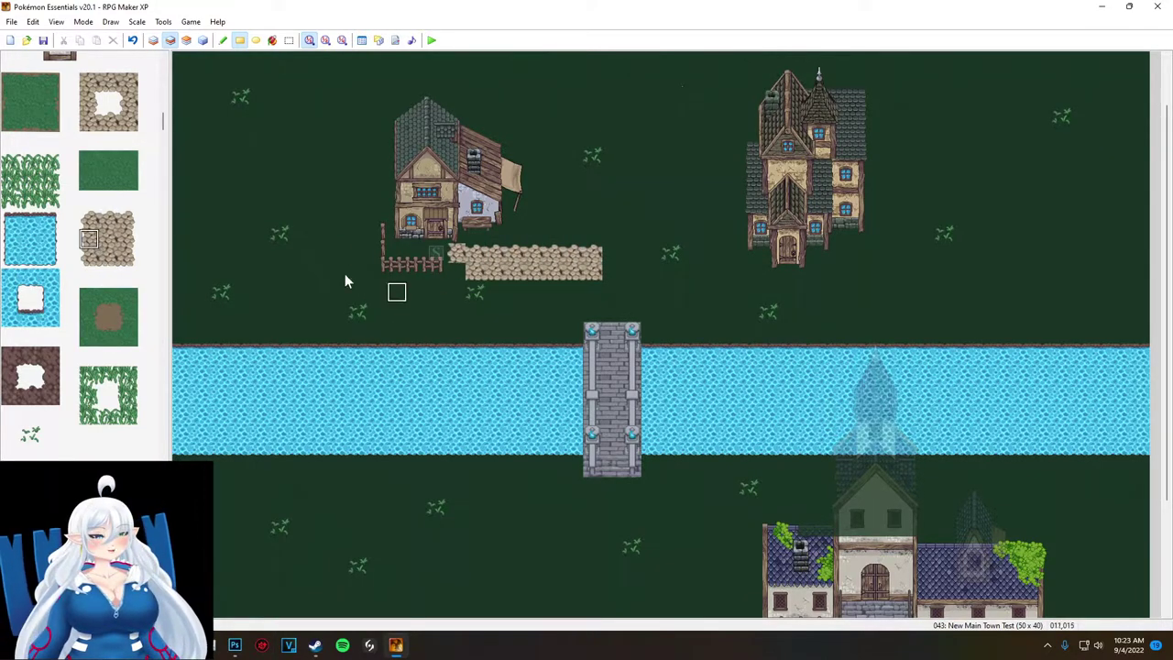
{"action": "left_click", "coordinate": [90, 258]}
{"action": "left_click", "coordinate": [456, 266]}
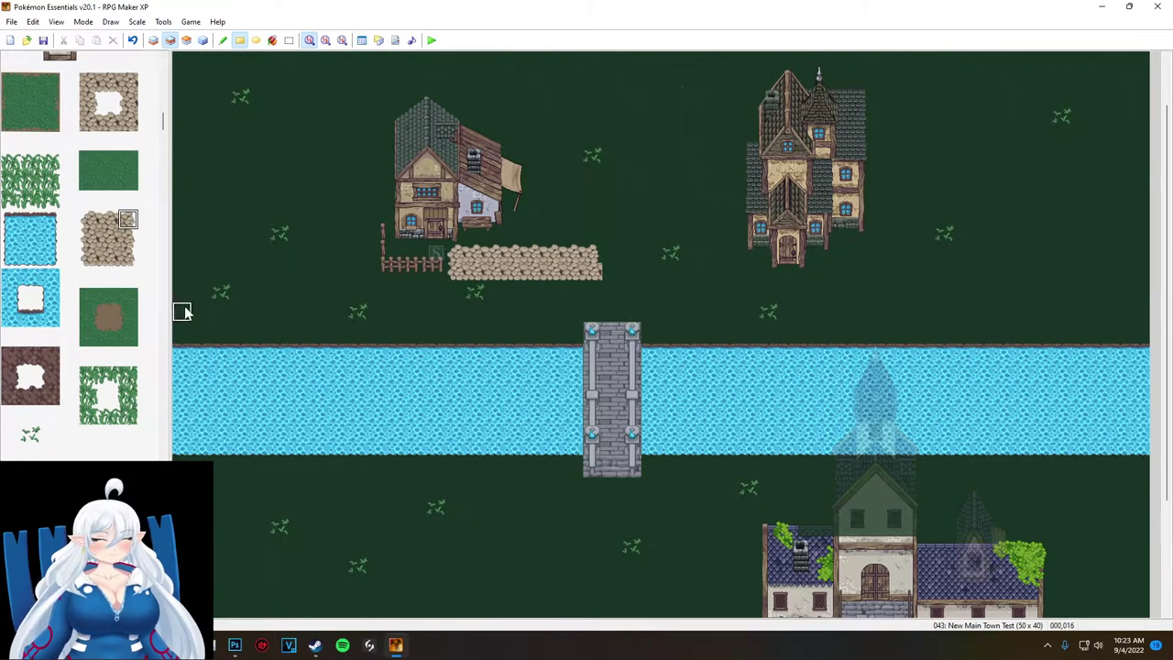
{"action": "left_click", "coordinate": [126, 243]}
- Try several outer and inner corner cobblestone tiles at the east end of the path
{"action": "left_click", "coordinate": [89, 259]}
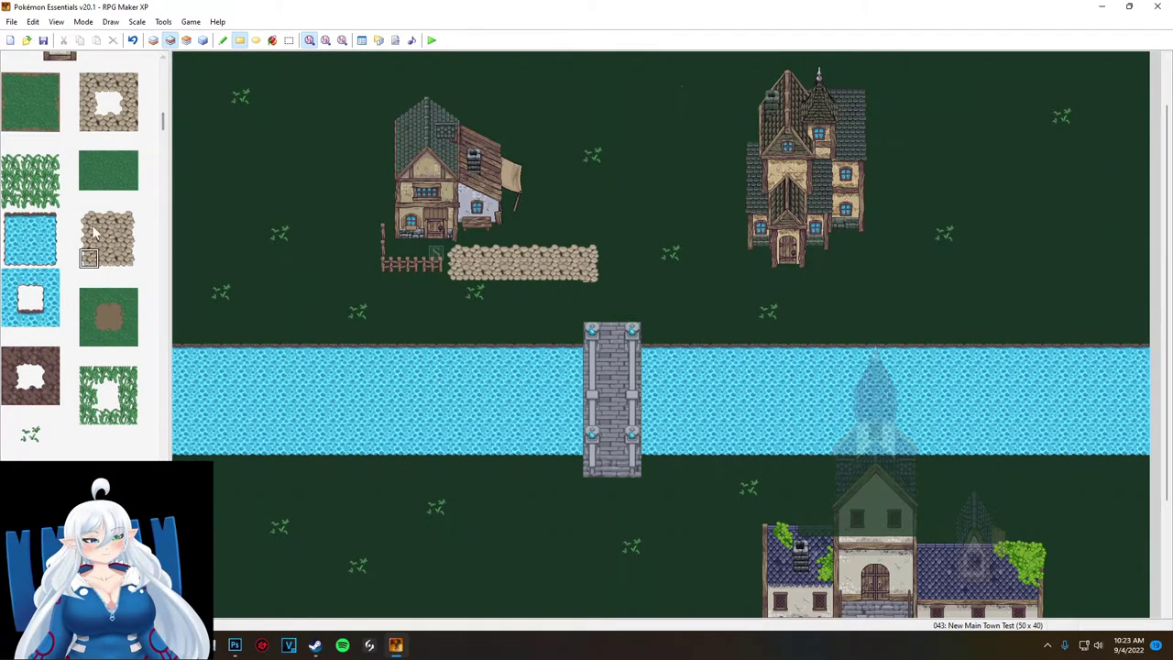
{"action": "left_click", "coordinate": [92, 222]}
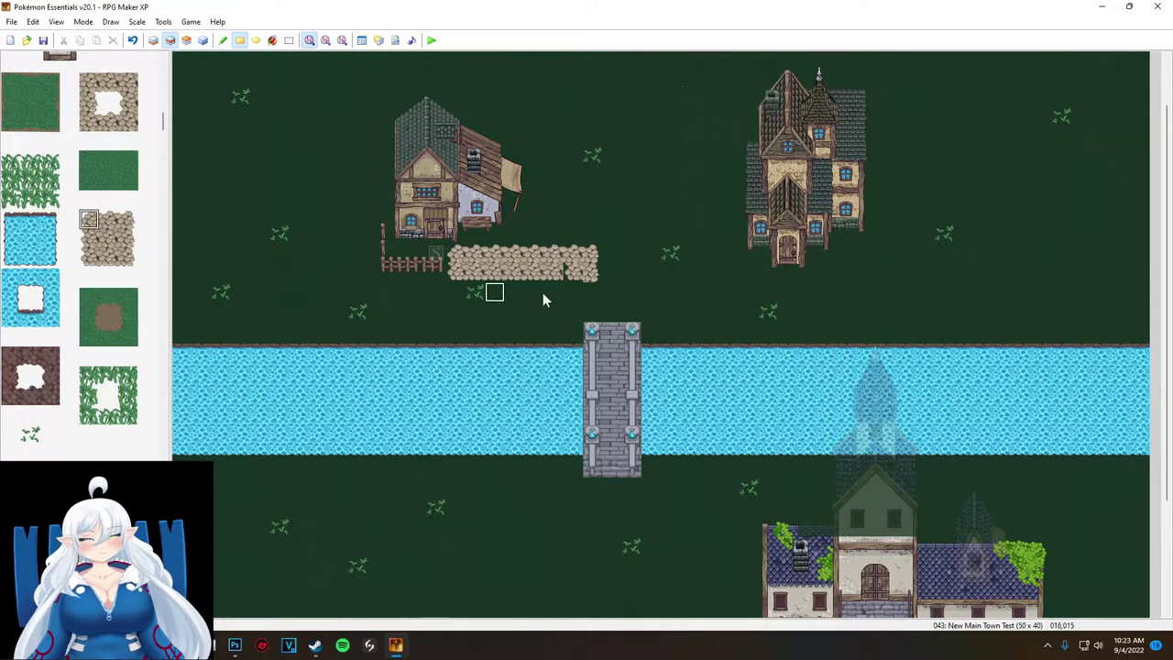
{"action": "left_click", "coordinate": [130, 223]}
{"action": "left_click", "coordinate": [87, 129]}
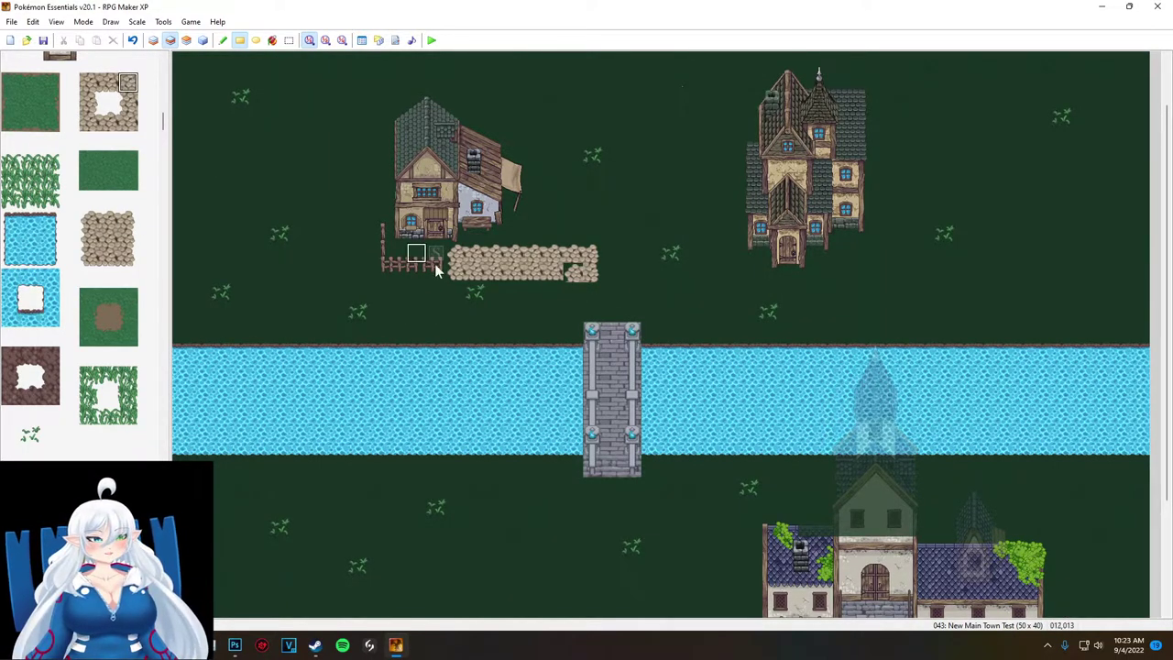
{"action": "left_click", "coordinate": [108, 121]}
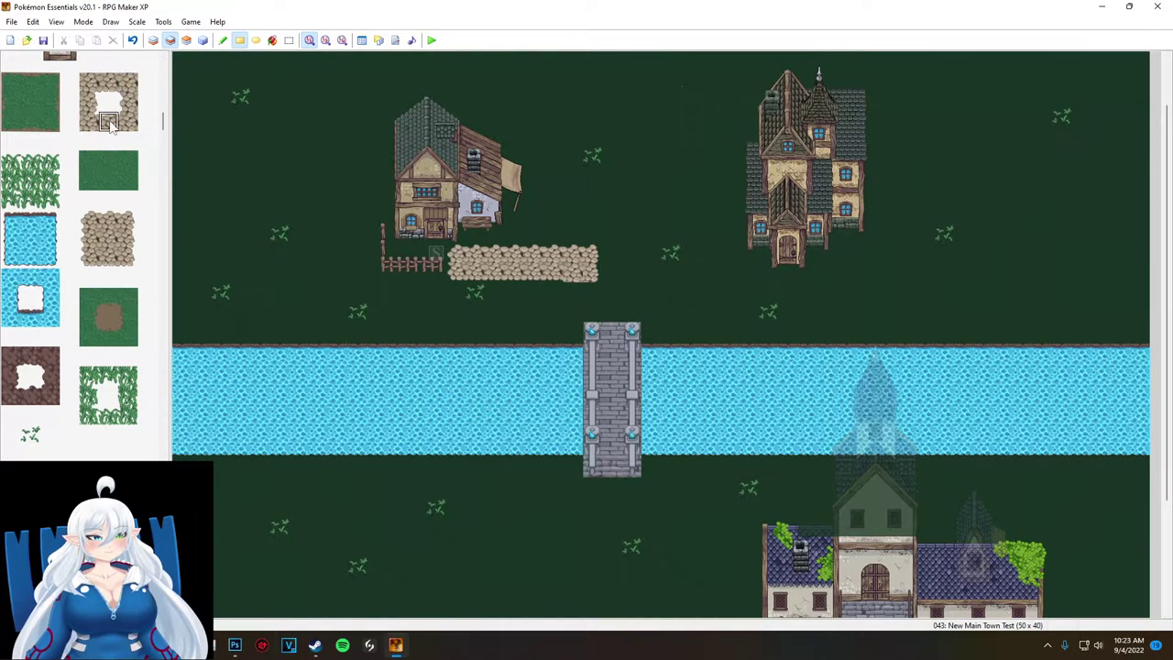
- Extend the cobblestone path's top row eastward and rework the lower row with the ring block's edge tiles
{"action": "left_click", "coordinate": [612, 255]}
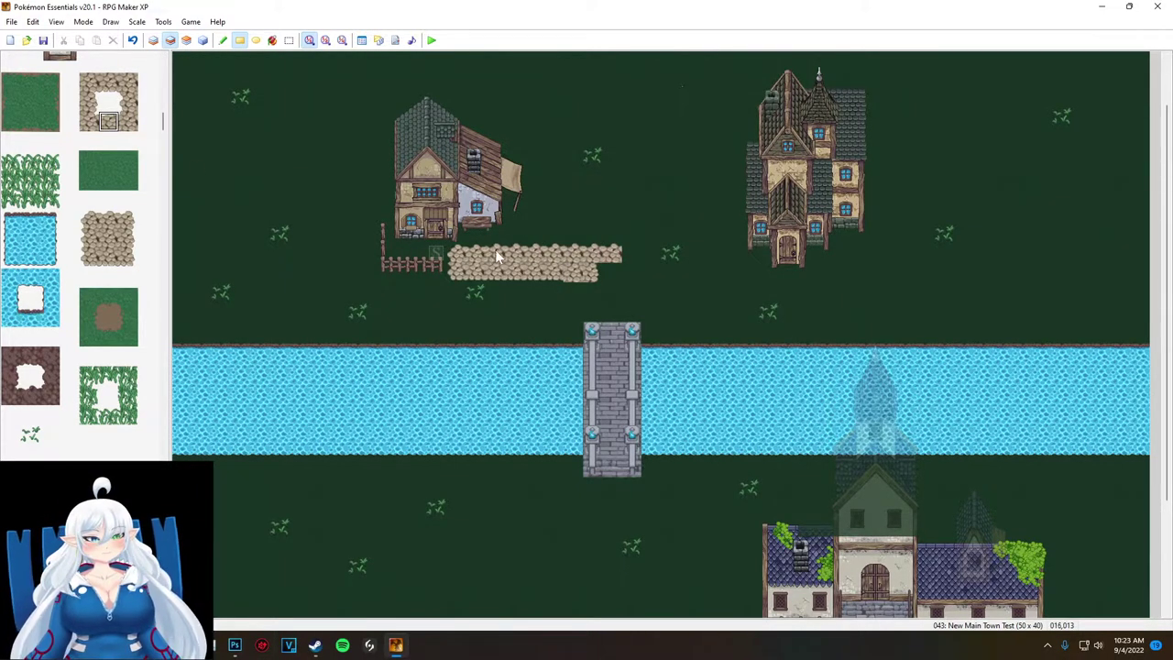
{"action": "left_click", "coordinate": [109, 84]}
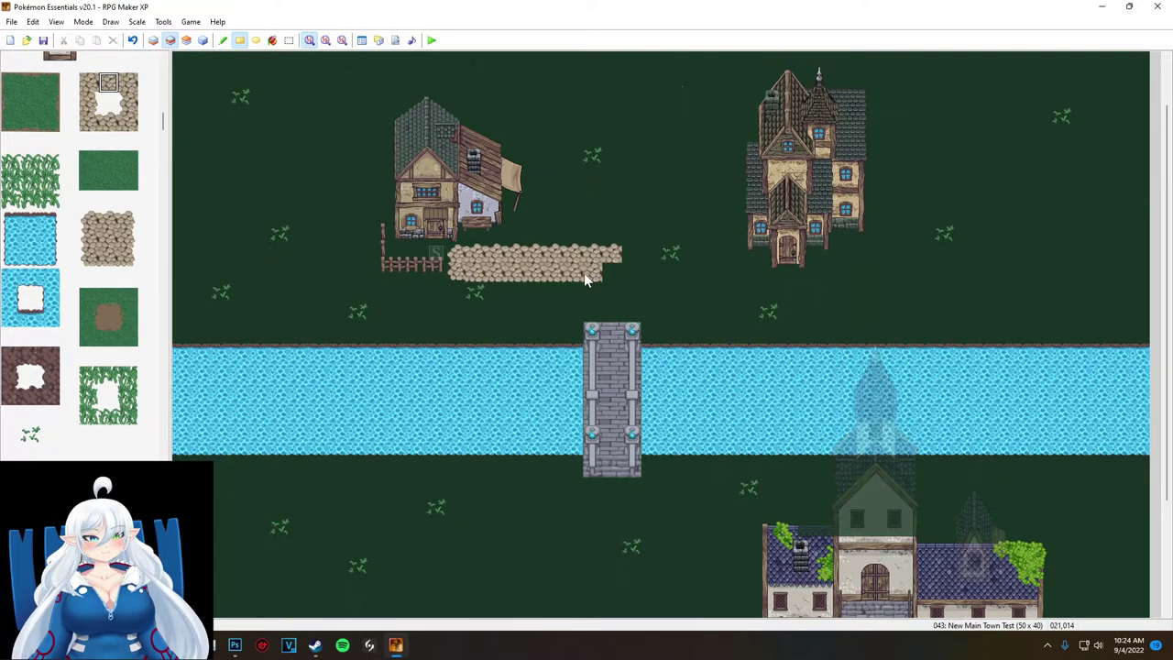
{"action": "left_click", "coordinate": [127, 102]}
{"action": "left_click", "coordinate": [89, 239]}
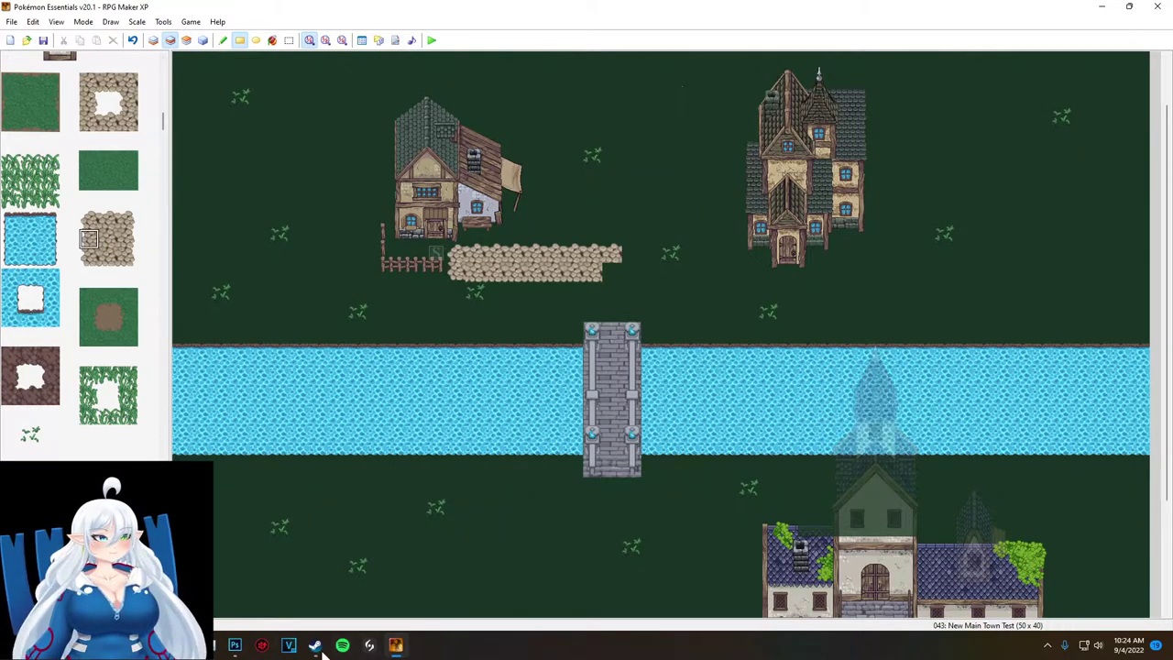
- Switch to Photoshop and move the Stone Road 2 cobblestone patch up onto the cobblestone ring beside the dirt-edged grass
{"action": "left_click", "coordinate": [235, 646]}
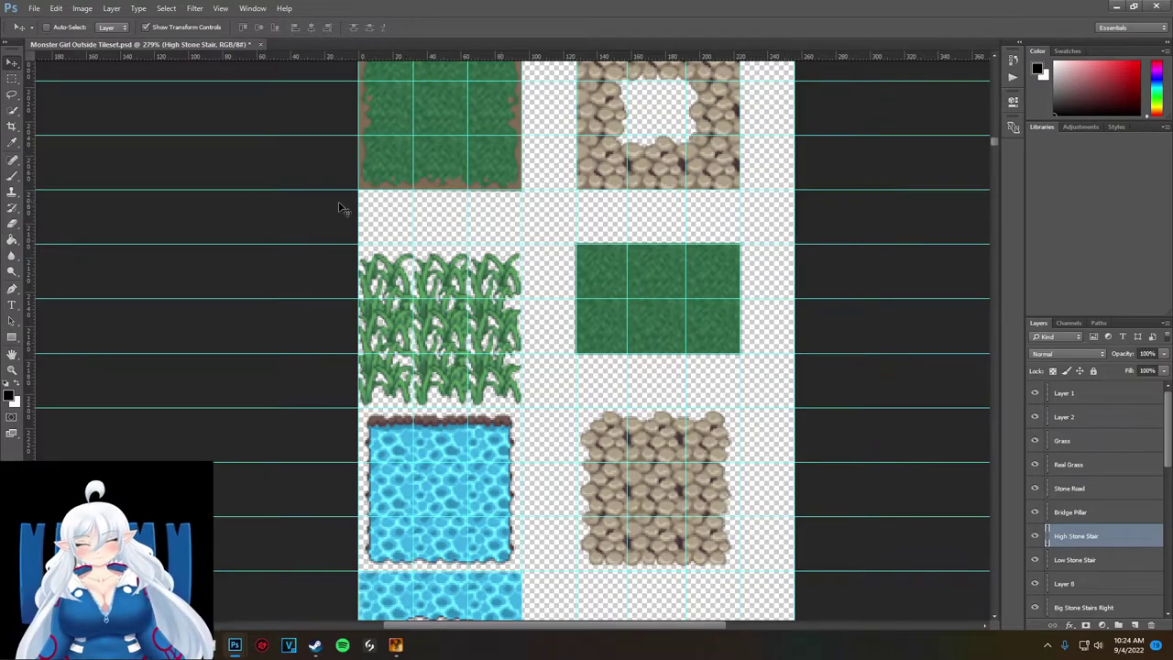
{"action": "left_click", "coordinate": [1050, 558]}
{"action": "scroll", "coordinate": [1081, 481], "scroll_direction": "down", "scroll_amount": 4}
{"action": "left_click", "coordinate": [1071, 399]}
{"action": "scroll", "coordinate": [1073, 408], "scroll_direction": "up", "scroll_amount": 2}
{"action": "scroll", "coordinate": [1088, 478], "scroll_direction": "down", "scroll_amount": 1}
{"action": "scroll", "coordinate": [1068, 516], "scroll_direction": "down", "scroll_amount": 8}
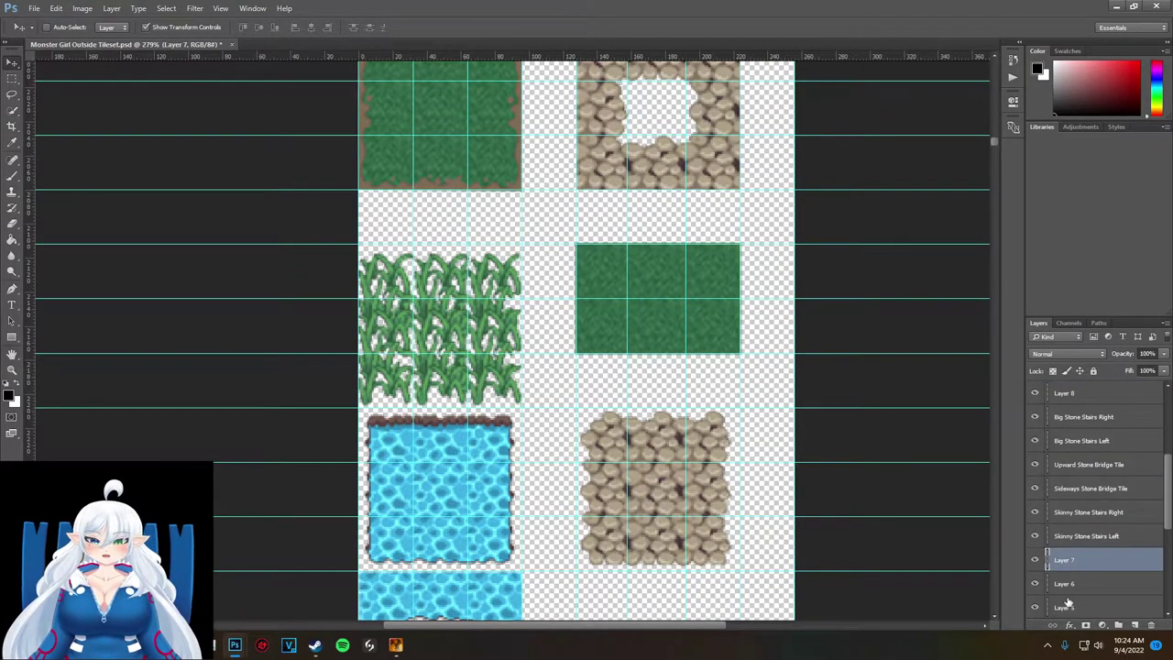
{"action": "left_click", "coordinate": [1067, 556]}
{"action": "scroll", "coordinate": [1070, 568], "scroll_direction": "up", "scroll_amount": 1}
{"action": "left_click_drag", "start_coordinate": [669, 501], "coordinate": [670, 125]}
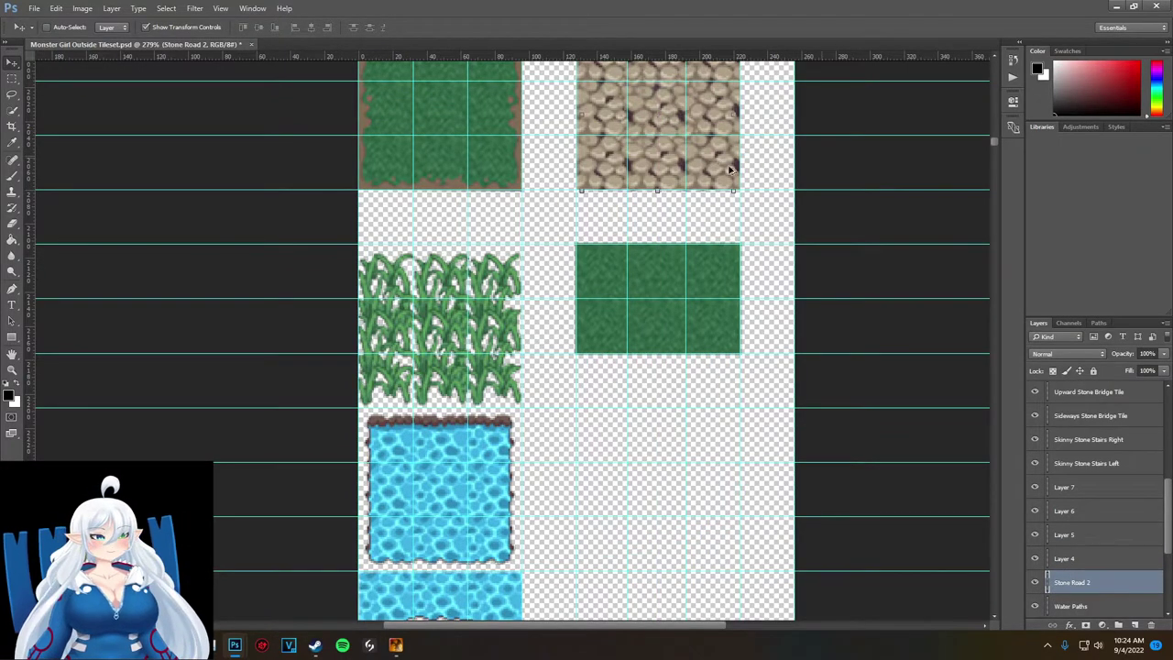
- Raise the Stone Road 2 layer above Stone Road and scale its patch to about 102% to fit the tile grid
{"action": "scroll", "coordinate": [785, 205], "scroll_direction": "down", "scroll_amount": 1, "text": "alt"}
{"action": "scroll", "coordinate": [786, 205], "scroll_direction": "up", "scroll_amount": 4}
{"action": "left_click_drag", "start_coordinate": [1090, 583], "coordinate": [1089, 436]}
{"action": "scroll", "coordinate": [804, 184], "scroll_direction": "up", "scroll_amount": 2}
{"action": "left_click_drag", "start_coordinate": [695, 235], "coordinate": [699, 246]}
{"action": "left_click", "coordinate": [736, 210]}
{"action": "left_click_drag", "start_coordinate": [735, 210], "coordinate": [739, 211]}
{"action": "left_click_drag", "start_coordinate": [668, 281], "coordinate": [672, 285]}
{"action": "left_click_drag", "start_coordinate": [666, 235], "coordinate": [683, 214]}
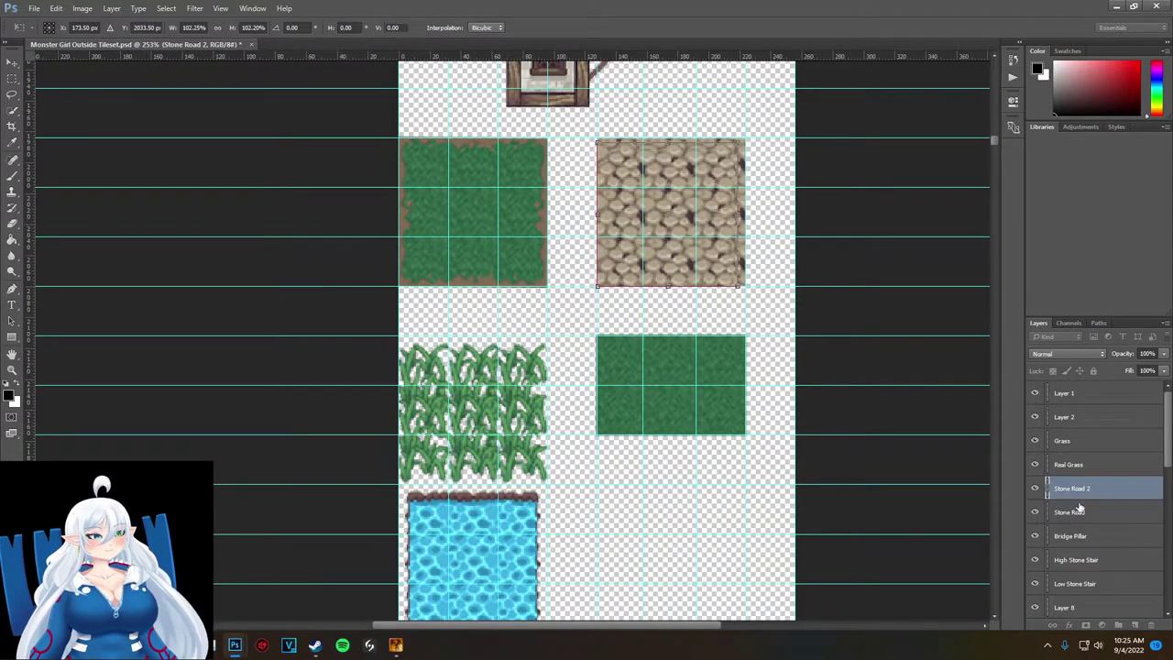
{"action": "key", "text": "Return"}
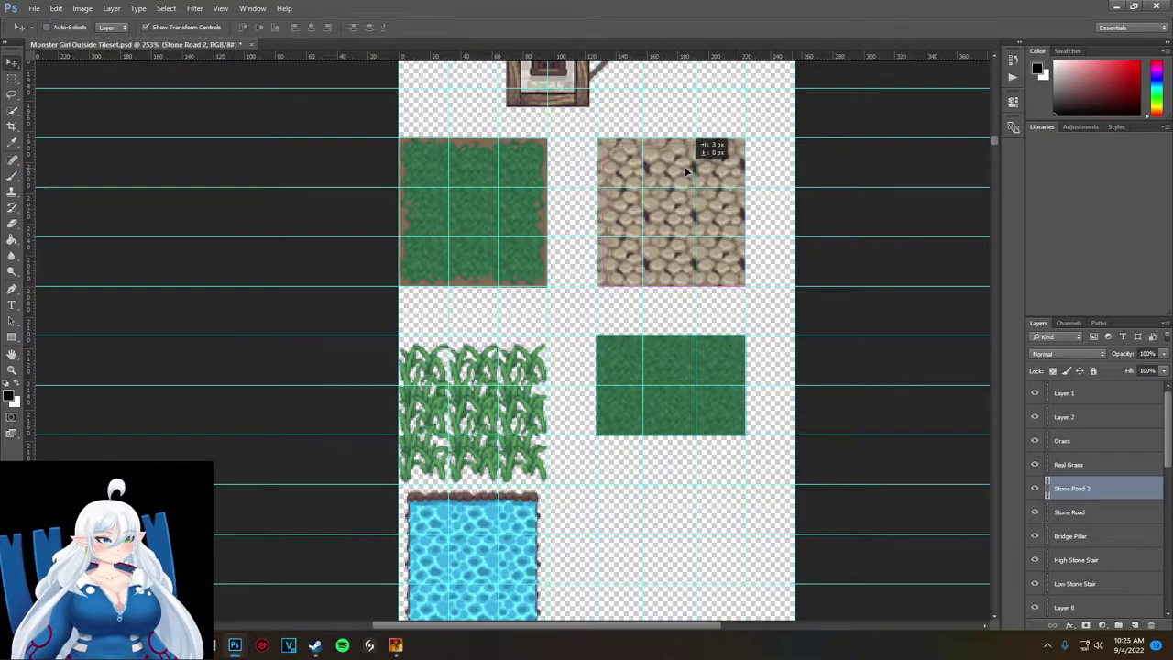
- Stretch the Stone Road 2 patch further so it fills the three-by-three tile block
{"action": "left_click_drag", "start_coordinate": [740, 284], "coordinate": [744, 287]}
{"action": "left_click_drag", "start_coordinate": [600, 214], "coordinate": [597, 213]}
{"action": "key", "text": "Return"}
- Place the Stone Road layer above Stone Road 2 and toggle its visibility to compare how the stones line up
{"action": "left_click_drag", "start_coordinate": [1081, 483], "coordinate": [1076, 459]}
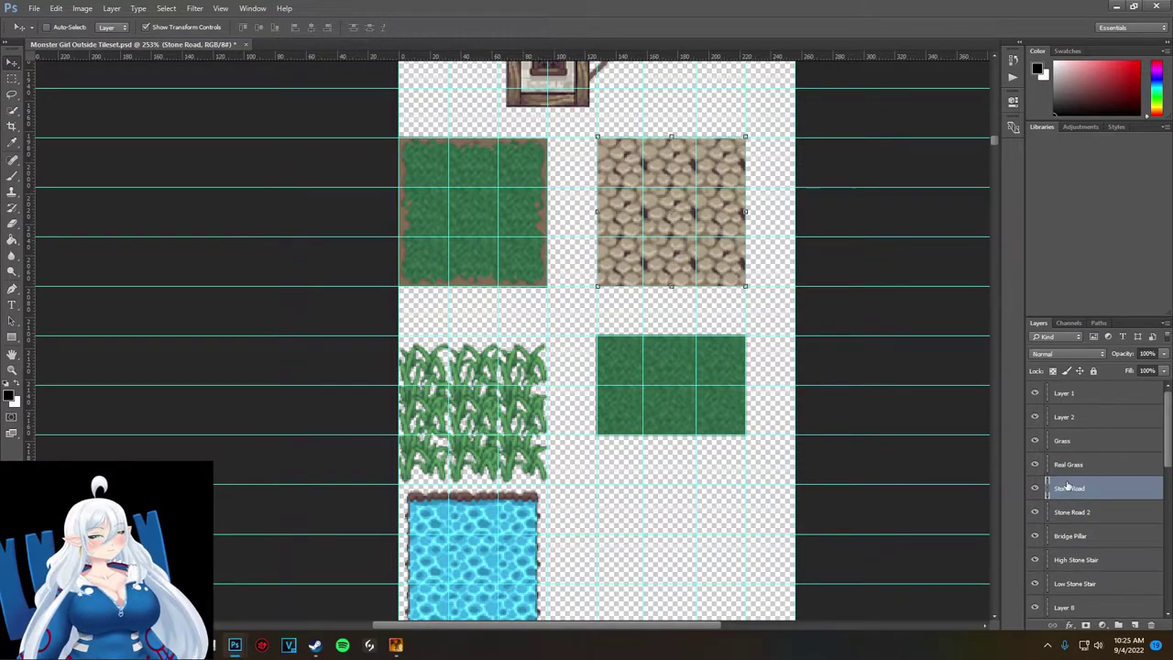
{"action": "left_click", "coordinate": [1038, 490]}
{"action": "left_click", "coordinate": [1038, 490]}
{"action": "left_click", "coordinate": [1038, 490]}
{"action": "left_click", "coordinate": [1038, 490]}
{"action": "left_click", "coordinate": [1034, 489]}
{"action": "left_click", "coordinate": [1034, 488]}
{"action": "left_click", "coordinate": [1035, 488]}
- Nudge the Stone Road 2 patch to the right and check its alignment with the ring by toggling layer visibility
{"action": "left_click", "coordinate": [1067, 512]}
{"action": "key", "text": "Right"}
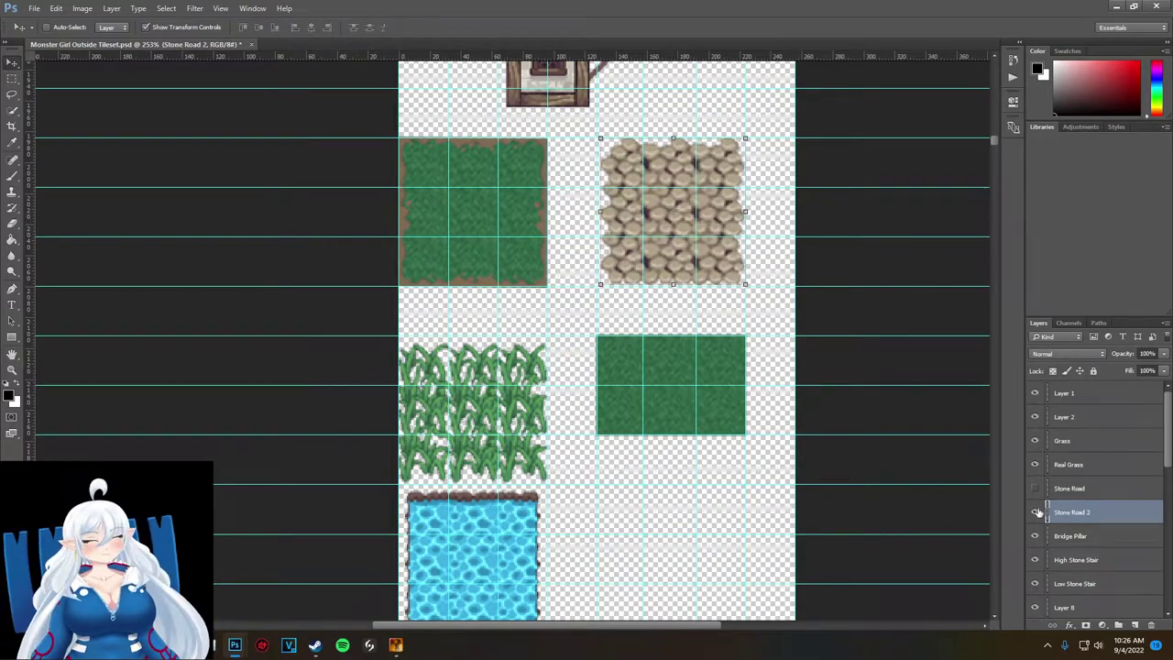
{"action": "left_click", "coordinate": [1036, 490]}
{"action": "left_click", "coordinate": [1037, 514]}
{"action": "left_click", "coordinate": [1038, 515]}
{"action": "left_click", "coordinate": [1037, 515]}
{"action": "left_click", "coordinate": [1038, 515]}
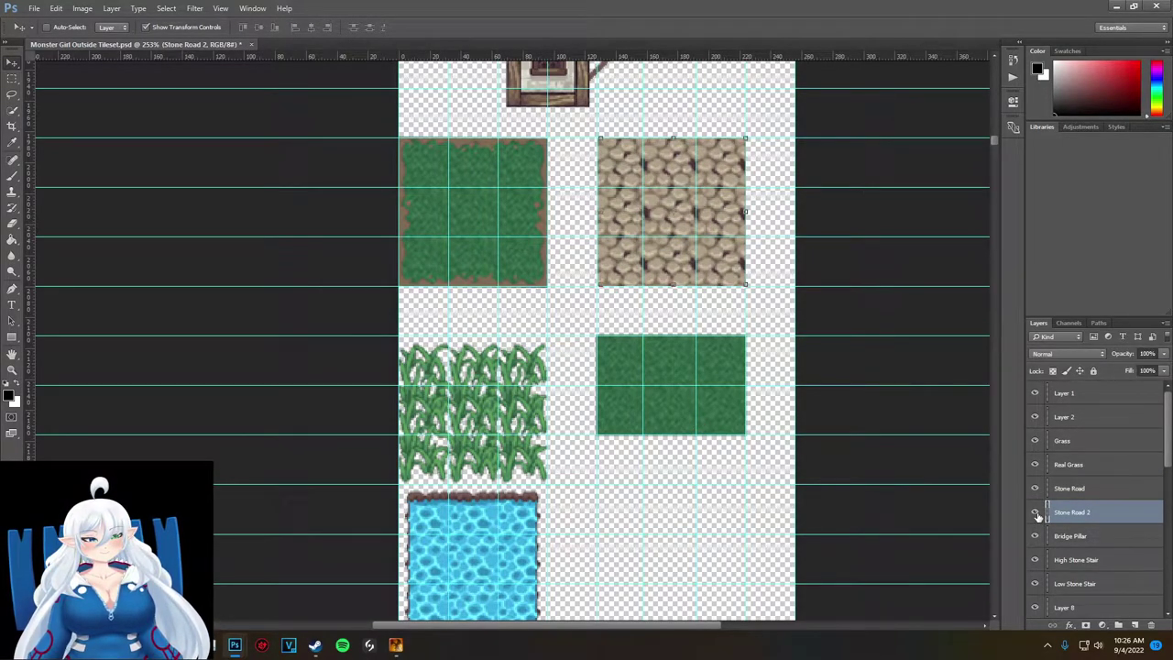
{"action": "left_click", "coordinate": [1034, 512]}
{"action": "key", "text": "alt+bracketright"}
{"action": "left_click", "coordinate": [1037, 515]}
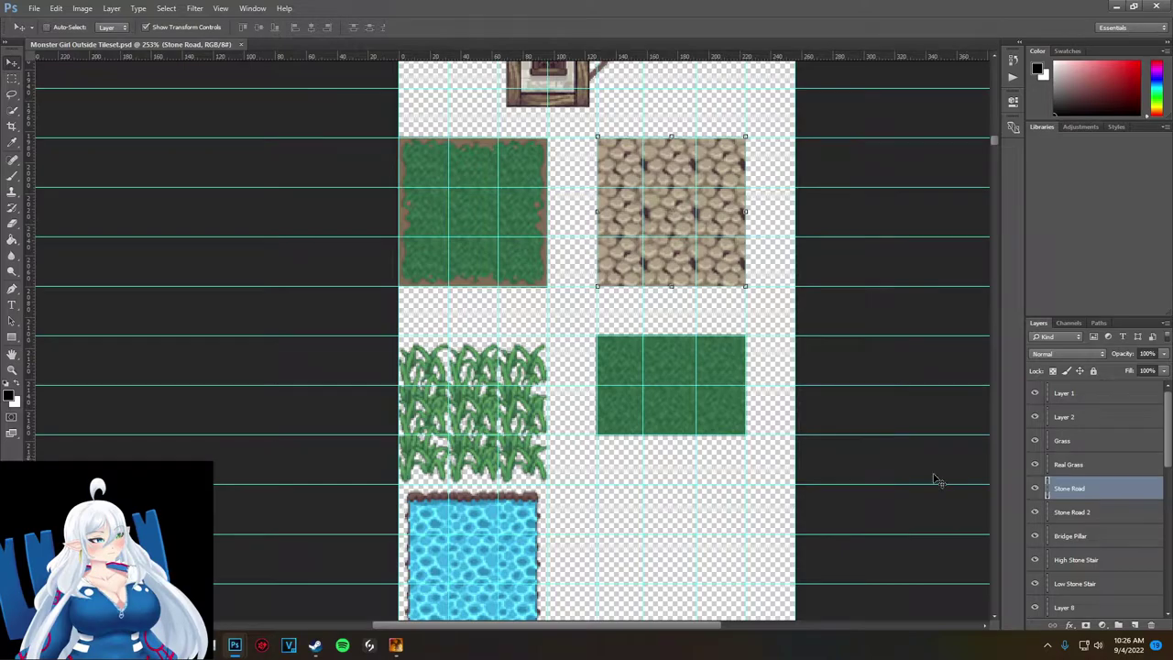
{"action": "left_click", "coordinate": [1102, 521]}
{"action": "left_click_drag", "start_coordinate": [734, 470], "coordinate": [731, 518], "text": "ctrl"}
{"action": "key", "text": "shift+Down"}
{"action": "key", "text": "shift+Down"}
{"action": "key", "text": "shift+Down"}
{"action": "key", "text": "shift+Down"}
{"action": "key", "text": "shift+Down"}
{"action": "key", "text": "shift+Down"}
{"action": "key", "text": "shift+Down"}
{"action": "key", "text": "shift+Down"}
{"action": "key", "text": "shift+Down"}
{"action": "key", "text": "shift+Down"}
{"action": "key", "text": "shift+Down"}
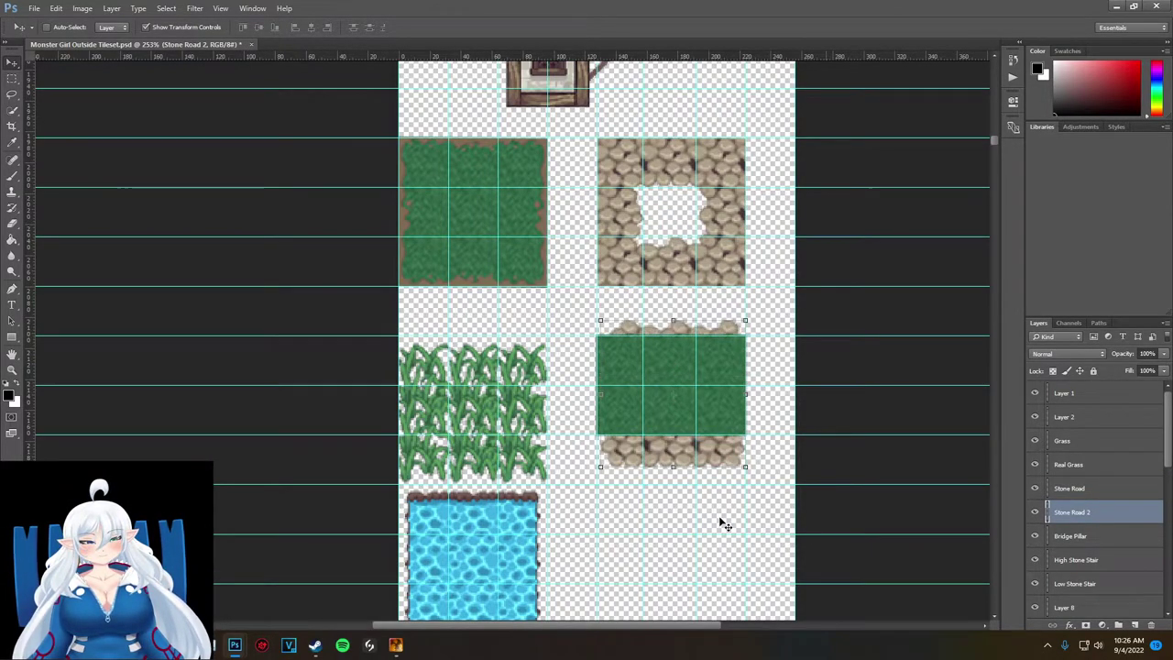
{"action": "key", "text": "shift+Down"}
{"action": "key", "text": "shift+Down"}
{"action": "key", "text": "ctrl+z"}
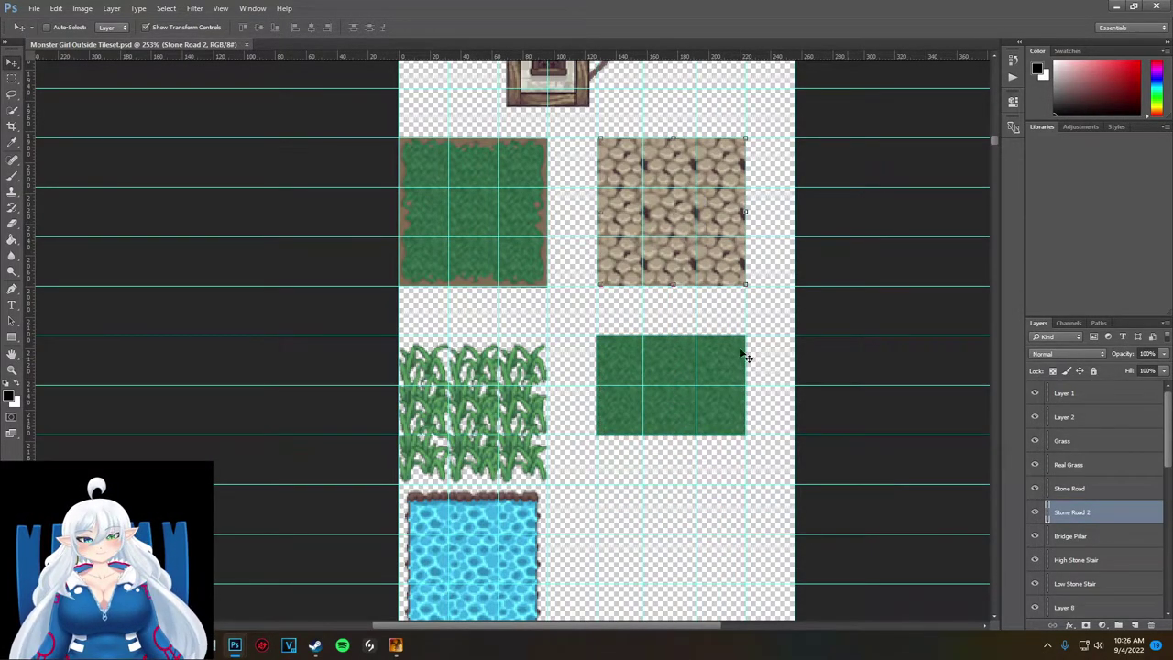
- Move the Stone Road ring straight down into the empty three-by-three grid block below the plain green tiles
{"action": "left_click", "coordinate": [1081, 492]}
{"action": "key", "text": "shift+Down"}
{"action": "key", "text": "shift+Down"}
{"action": "key", "text": "shift+Down"}
{"action": "key", "text": "shift+Down"}
{"action": "key", "text": "shift+Down"}
{"action": "key", "text": "shift+Down"}
{"action": "key", "text": "shift+Down"}
{"action": "key", "text": "shift+Down"}
{"action": "key", "text": "shift+Down"}
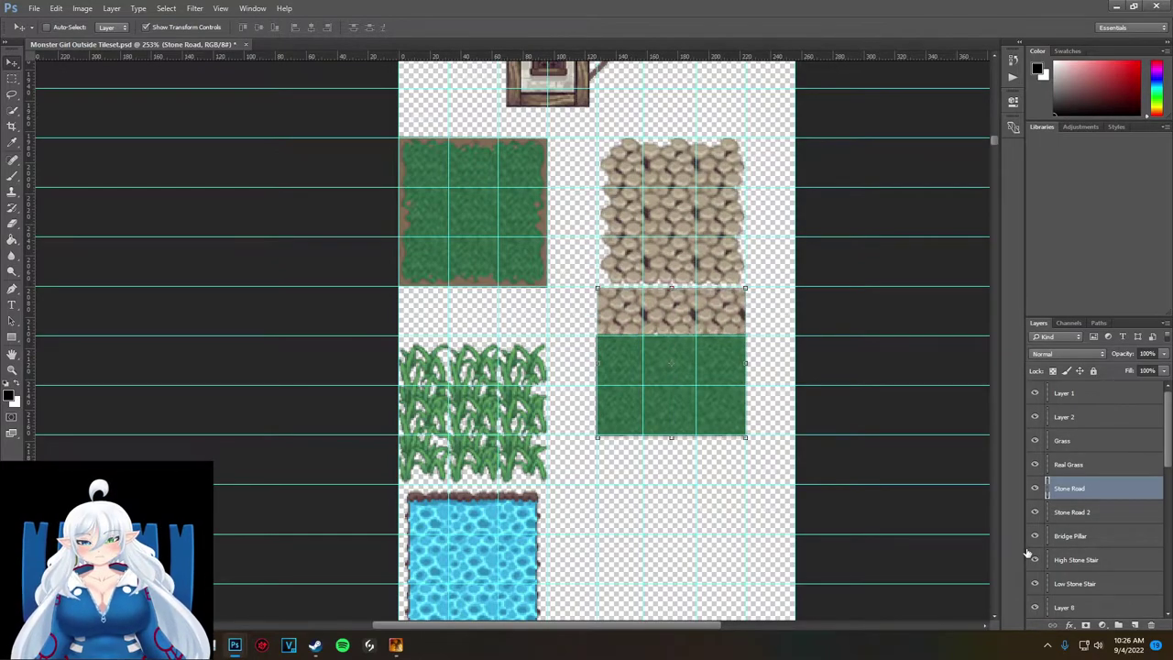
{"action": "key", "text": "shift+Down"}
{"action": "key", "text": "shift+Down"}
{"action": "key", "text": "shift+Down"}
{"action": "key", "text": "shift+Down"}
{"action": "key", "text": "shift+Down"}
{"action": "key", "text": "shift+Down"}
{"action": "key", "text": "shift+Down"}
{"action": "key", "text": "shift+Down"}
{"action": "key", "text": "Down"}
{"action": "key", "text": "Down"}
{"action": "key", "text": "Down"}
{"action": "key", "text": "Down"}
{"action": "key", "text": "Down"}
{"action": "key", "text": "Down"}
{"action": "scroll", "coordinate": [749, 488], "scroll_direction": "down", "scroll_amount": 7}
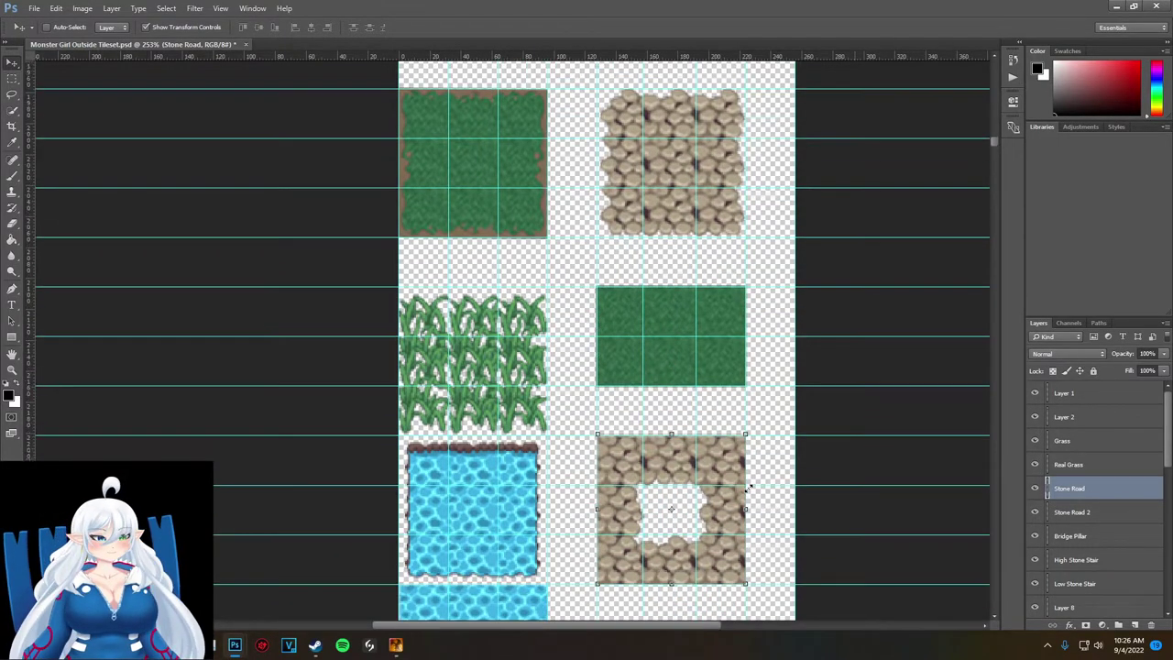
{"action": "key", "text": "Up"}
- Save a copy of Monster Girl Outside Tileset in the game's image format in the Graphics Tilesets folder, replacing the existing file
{"action": "key", "text": "ctrl+shift+s"}
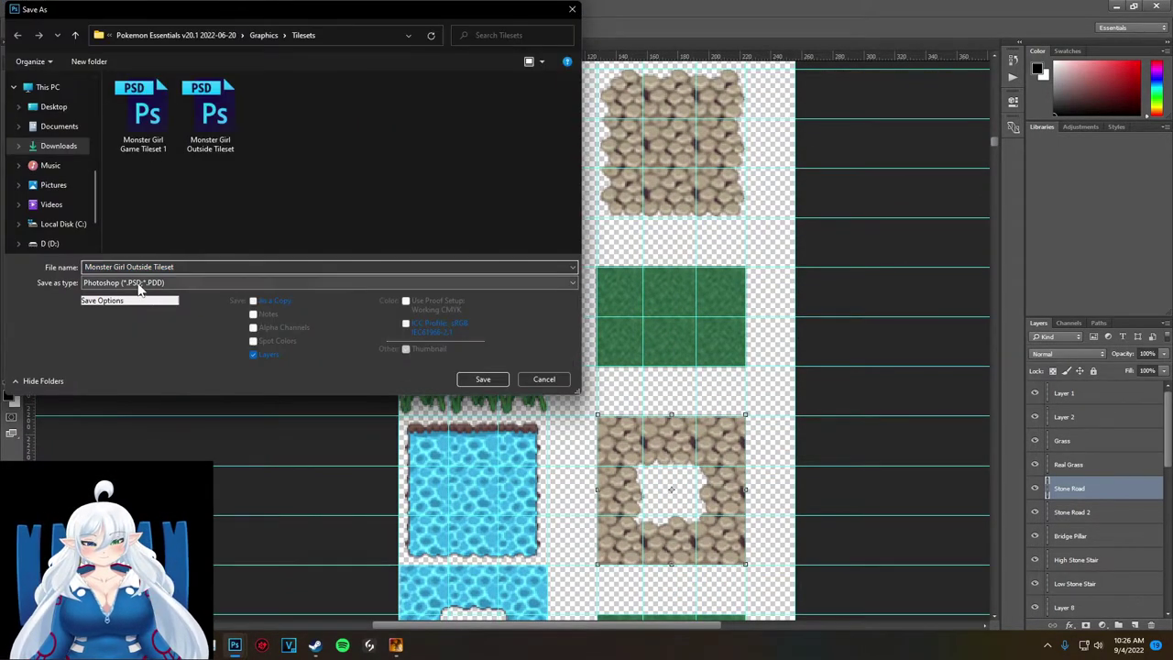
{"action": "left_click", "coordinate": [140, 284]}
{"action": "left_click", "coordinate": [168, 442]}
{"action": "left_click", "coordinate": [483, 379]}
{"action": "left_click", "coordinate": [615, 321]}
{"action": "left_click", "coordinate": [625, 201]}
- Switch to RPG Maker XP and reload the updated tileset graphic through the database
{"action": "left_click", "coordinate": [396, 645]}
{"action": "left_click", "coordinate": [362, 40]}
{"action": "left_click", "coordinate": [788, 123]}
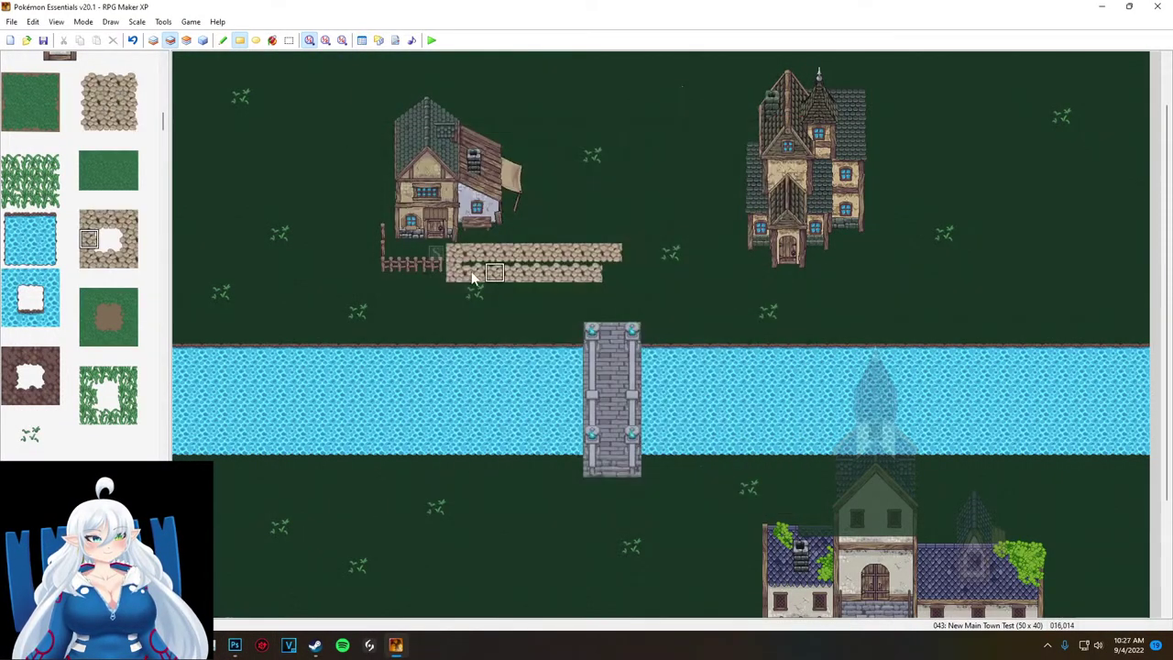
- Repaint the two-row path below the awning house with the rearranged cobblestone edge, corner and ring tiles
{"action": "left_click", "coordinate": [108, 83]}
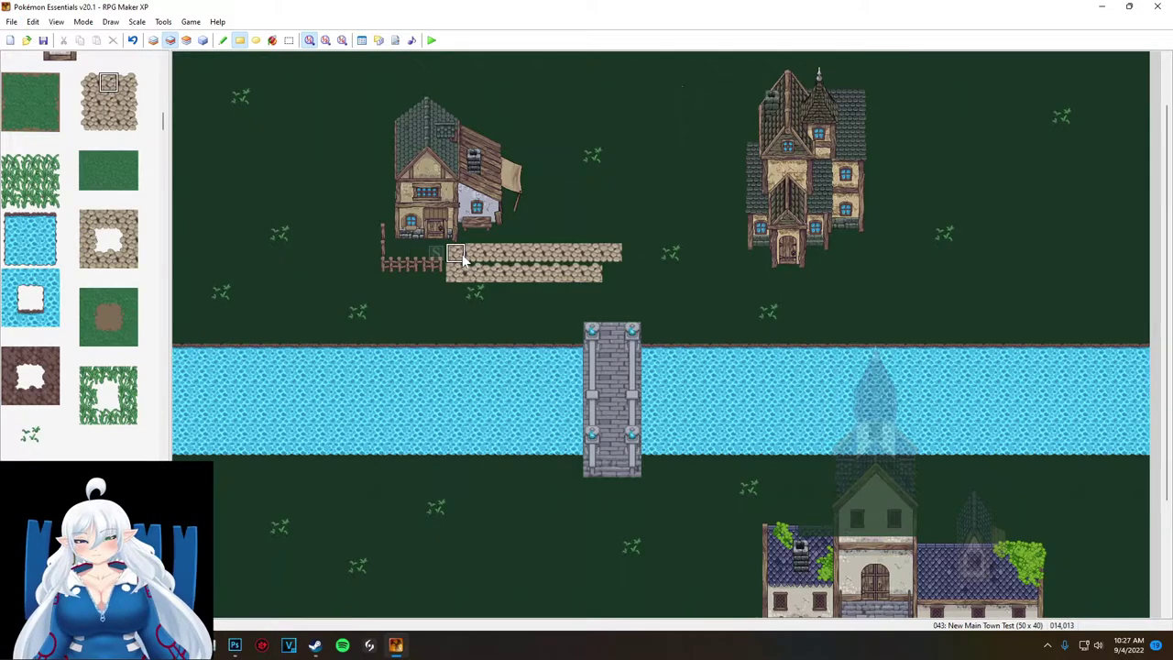
{"action": "left_click", "coordinate": [106, 262]}
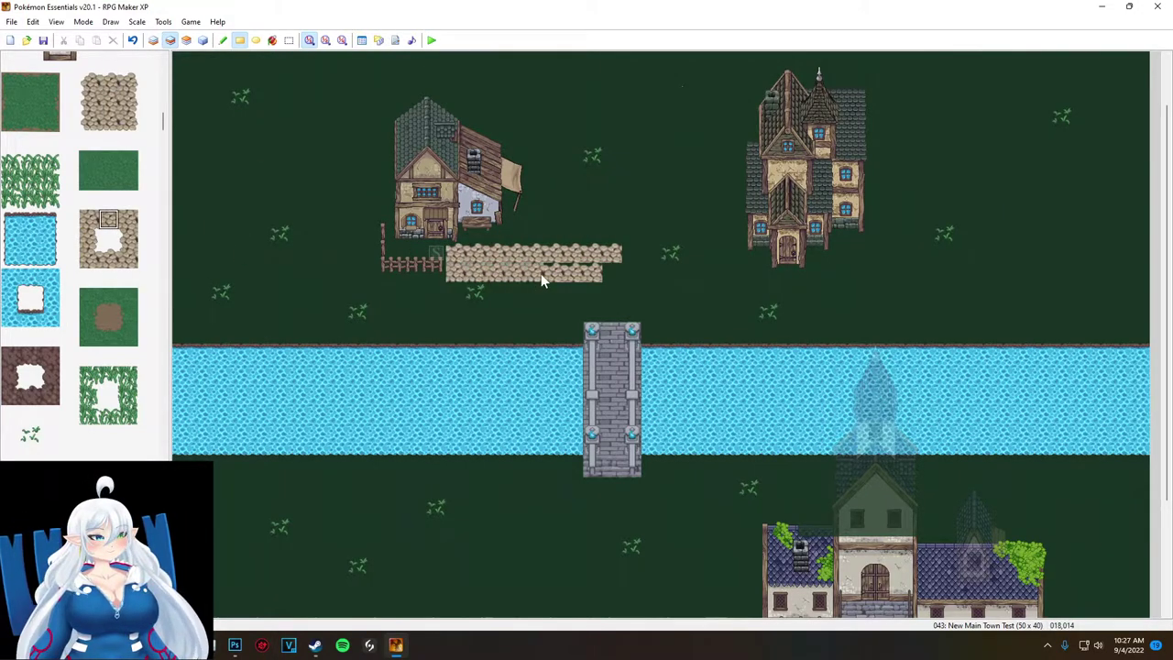
{"action": "left_click", "coordinate": [88, 84]}
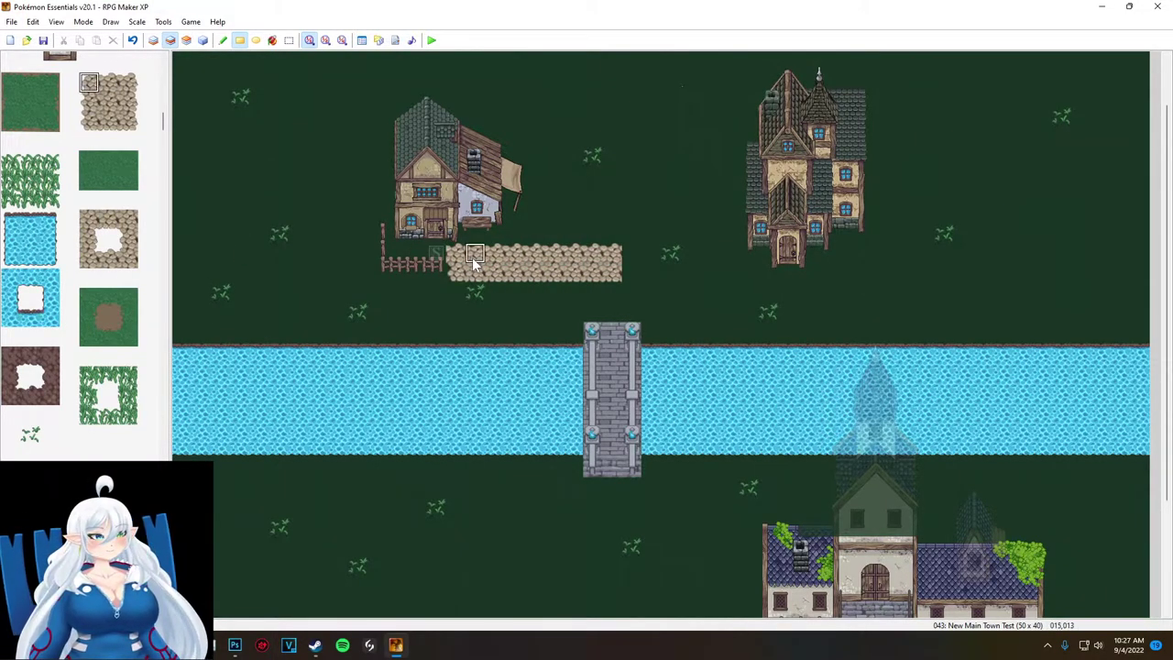
{"action": "key", "text": "alt"}
{"action": "left_click", "coordinate": [109, 123]}
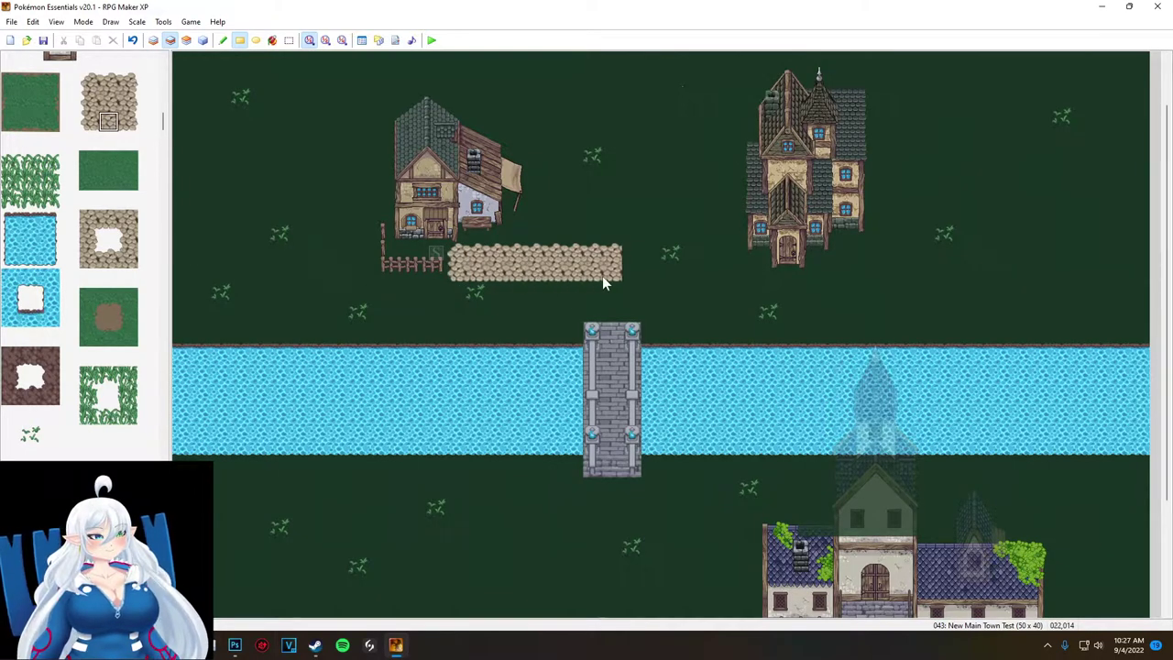
{"action": "key", "text": "alt"}
{"action": "left_click", "coordinate": [109, 224]}
{"action": "left_click", "coordinate": [128, 221]}
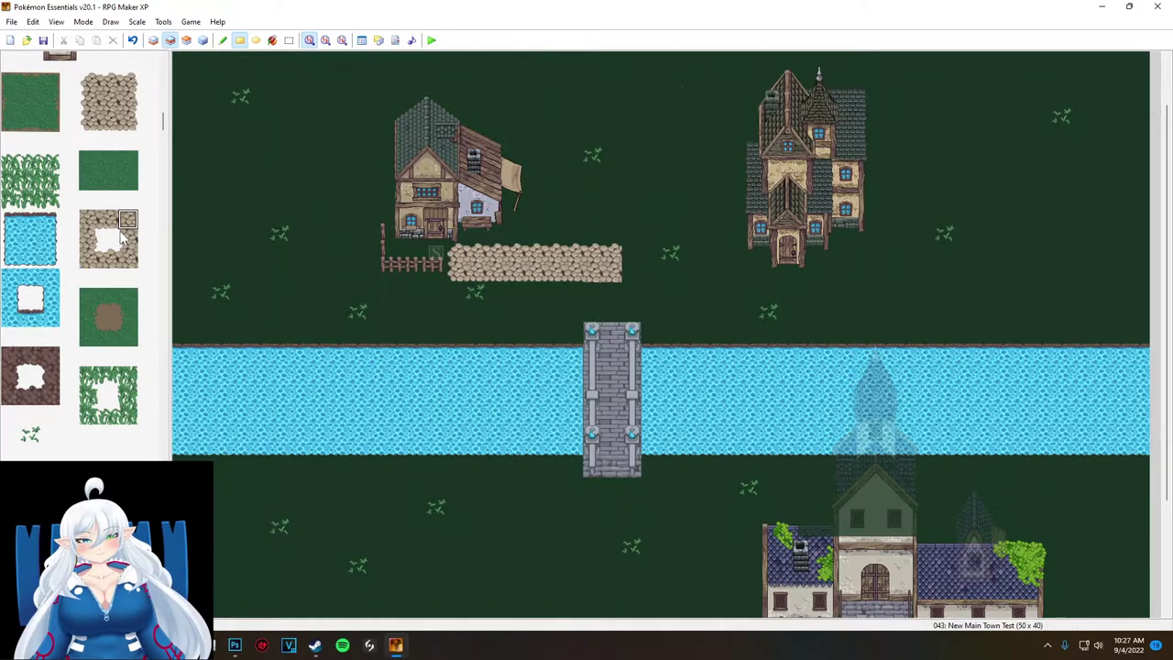
- Turn the path south to the stone bridge as a three-tile-wide strip with side edges, an outer corner and filled centre
{"action": "left_click", "coordinate": [89, 102]}
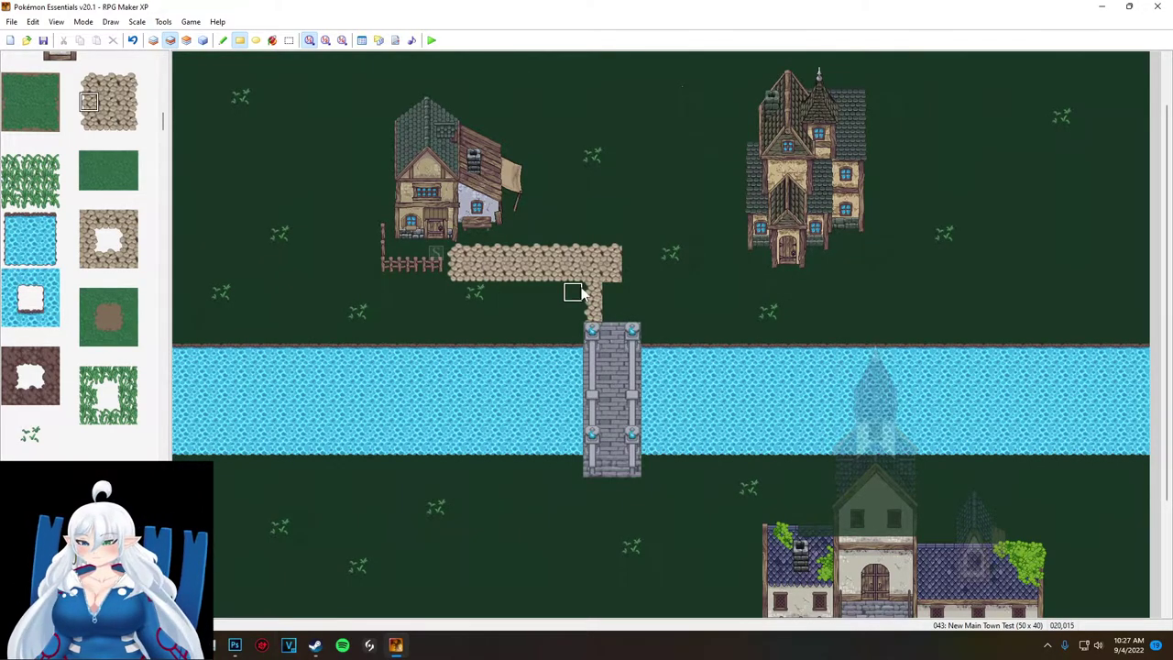
{"action": "left_click", "coordinate": [131, 108]}
{"action": "mouse_move", "coordinate": [611, 267]}
{"action": "left_mouse_down"}
{"action": "mouse_move", "coordinate": [612, 292]}
{"action": "mouse_move", "coordinate": [628, 296]}
{"action": "mouse_move", "coordinate": [630, 284]}
{"action": "left_mouse_up"}
{"action": "left_click", "coordinate": [127, 82]}
{"action": "left_click", "coordinate": [127, 238]}
{"action": "left_click", "coordinate": [108, 101]}
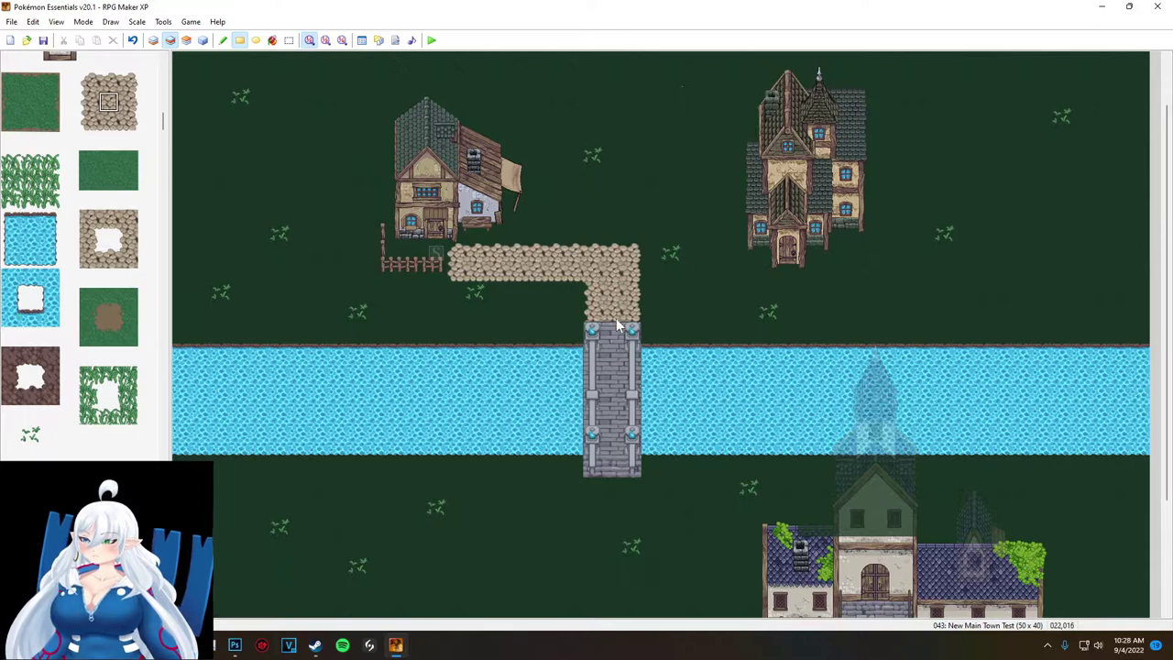
- Rework the path's west end and widen the stretch up to the bridge strip with a third cobblestone row
{"action": "left_click", "coordinate": [127, 240]}
{"action": "left_click", "coordinate": [108, 101]}
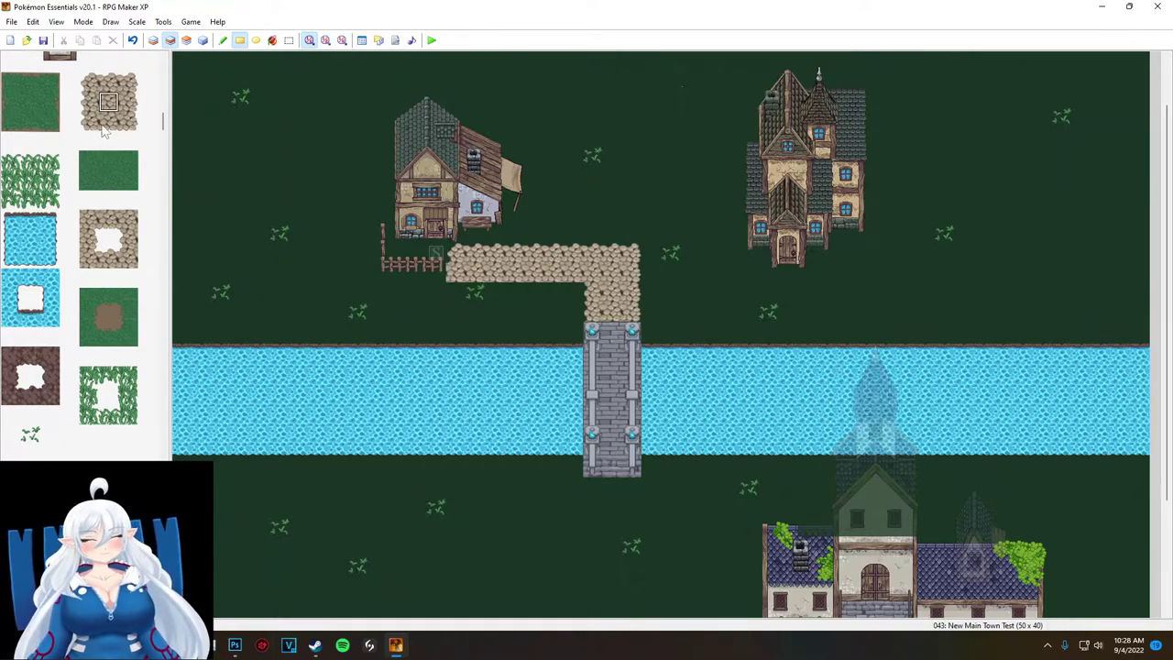
{"action": "left_click", "coordinate": [108, 220]}
{"action": "left_click_drag", "start_coordinate": [476, 292], "coordinate": [575, 294]}
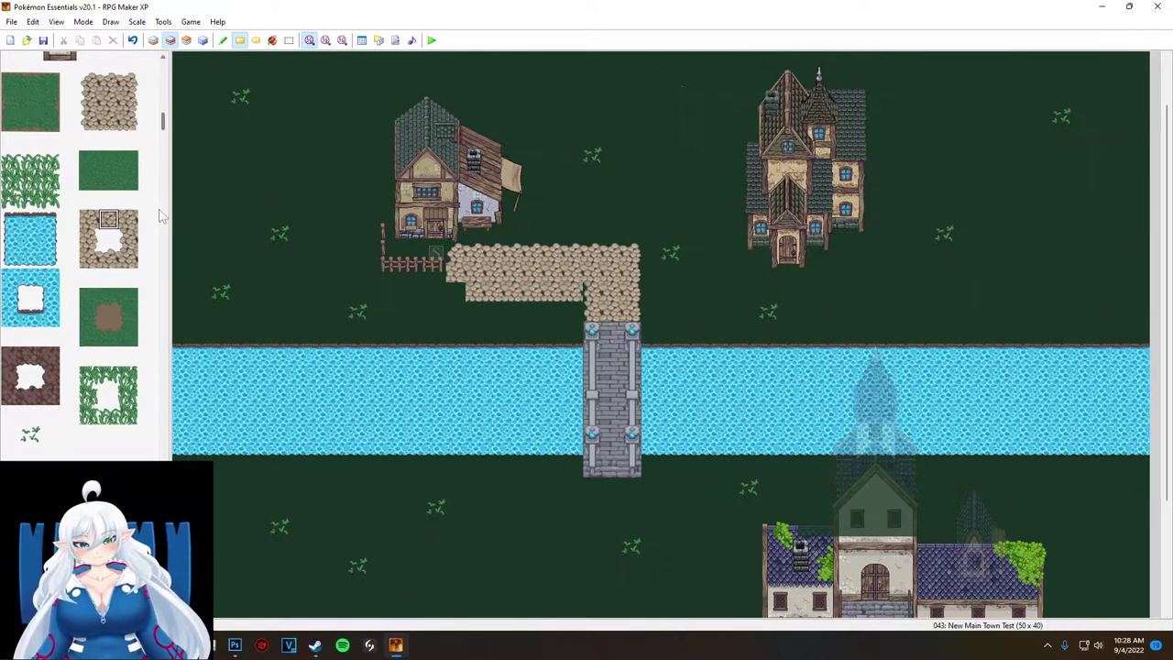
{"action": "left_click", "coordinate": [109, 103]}
{"action": "left_click", "coordinate": [591, 290]}
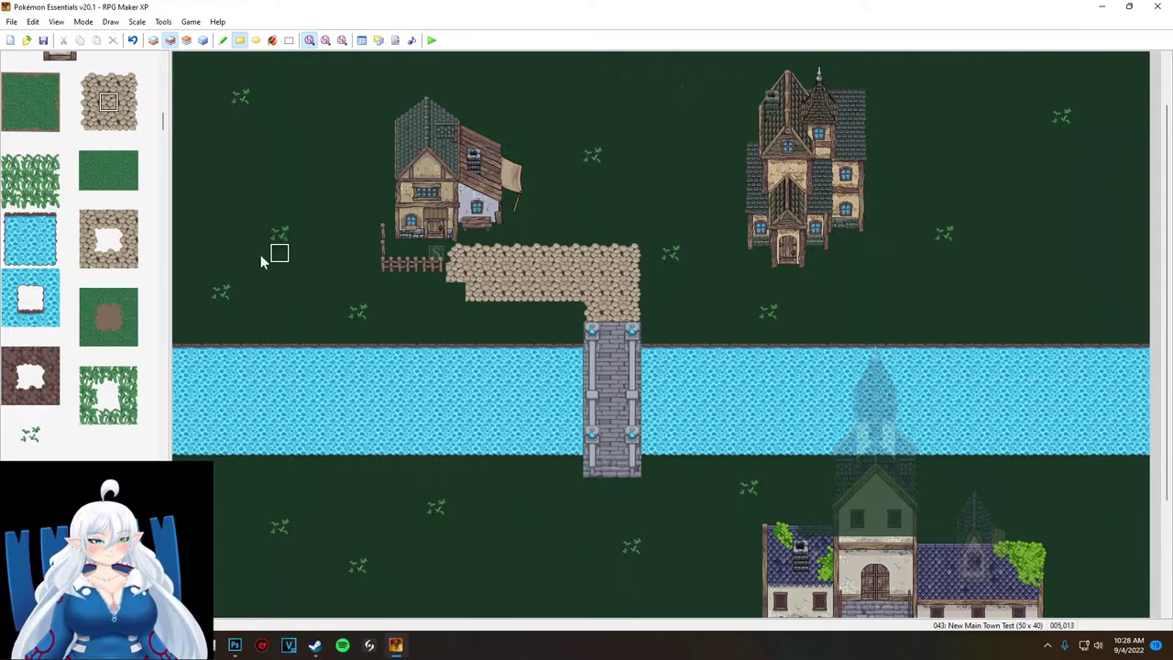
- Finish the path's lower end at the north side of the bridge with the bottom corner cobblestone tiles
{"action": "left_click", "coordinate": [126, 234]}
{"action": "left_click", "coordinate": [84, 105]}
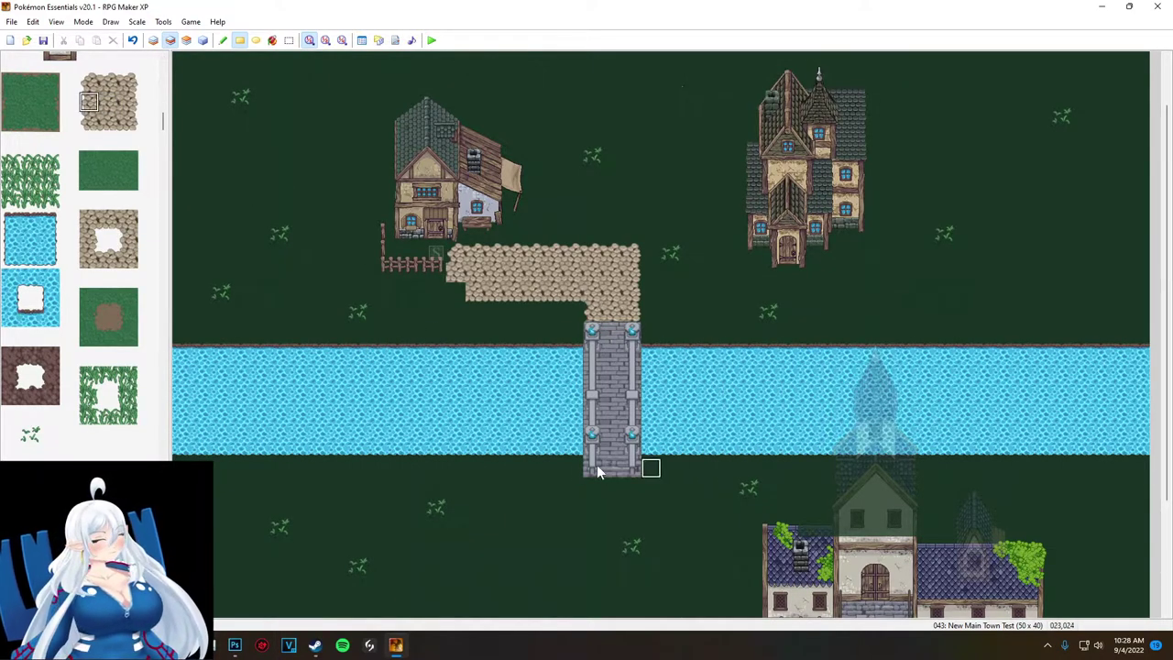
{"action": "right_click", "coordinate": [533, 272]}
{"action": "left_click", "coordinate": [124, 126]}
{"action": "left_click", "coordinate": [631, 311]}
{"action": "left_click", "coordinate": [83, 124]}
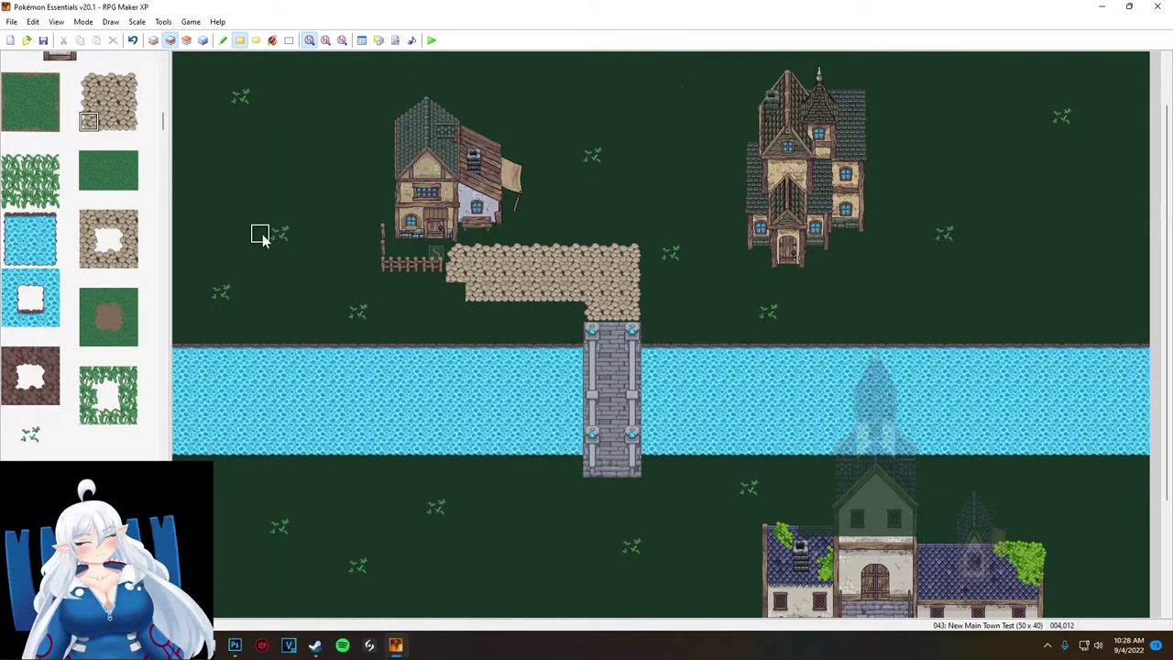
- Lay a three-tile-wide cobblestone path north from the bend above the bridge, between the two timber houses
{"action": "left_click_drag", "start_coordinate": [90, 103], "coordinate": [132, 109]}
{"action": "left_click_drag", "start_coordinate": [594, 250], "coordinate": [627, 59]}
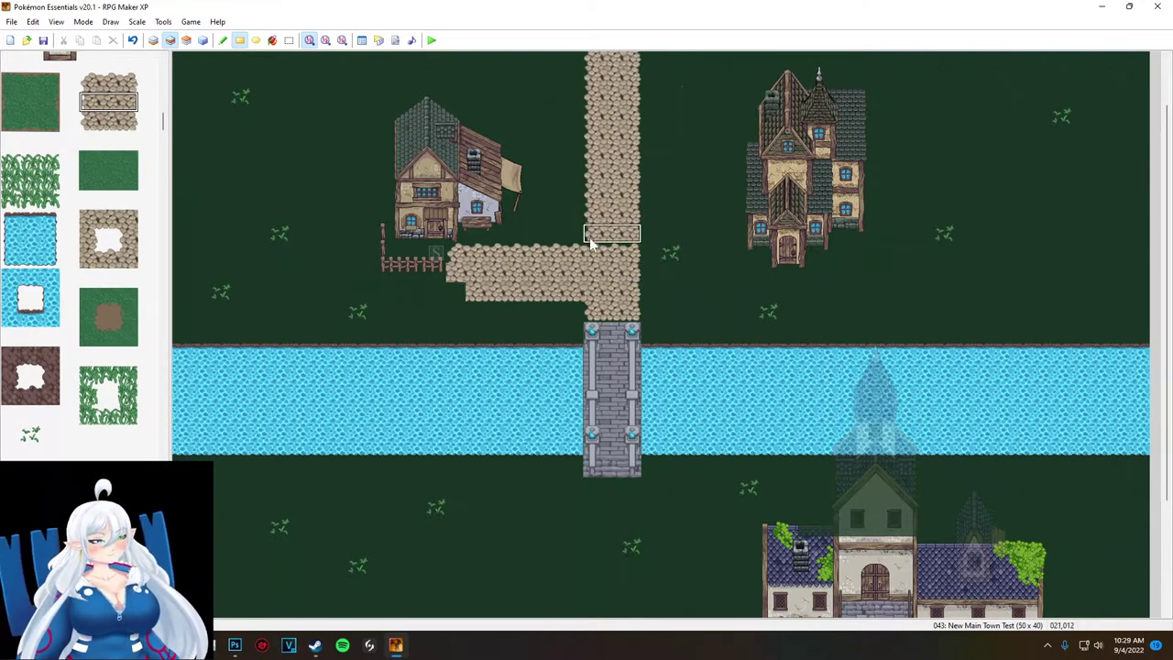
- Fill the junction of the north path and west branch with centre cobblestones, and square off the branch's west end with edge and corner tiles
{"action": "left_click", "coordinate": [128, 103]}
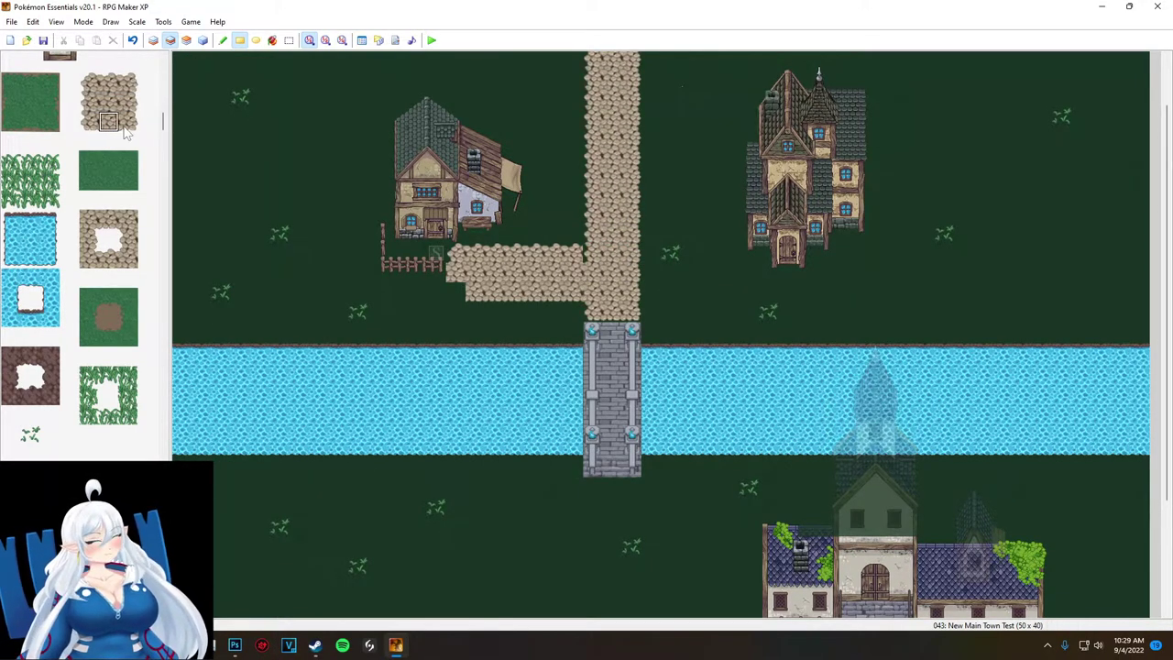
{"action": "left_click", "coordinate": [108, 103]}
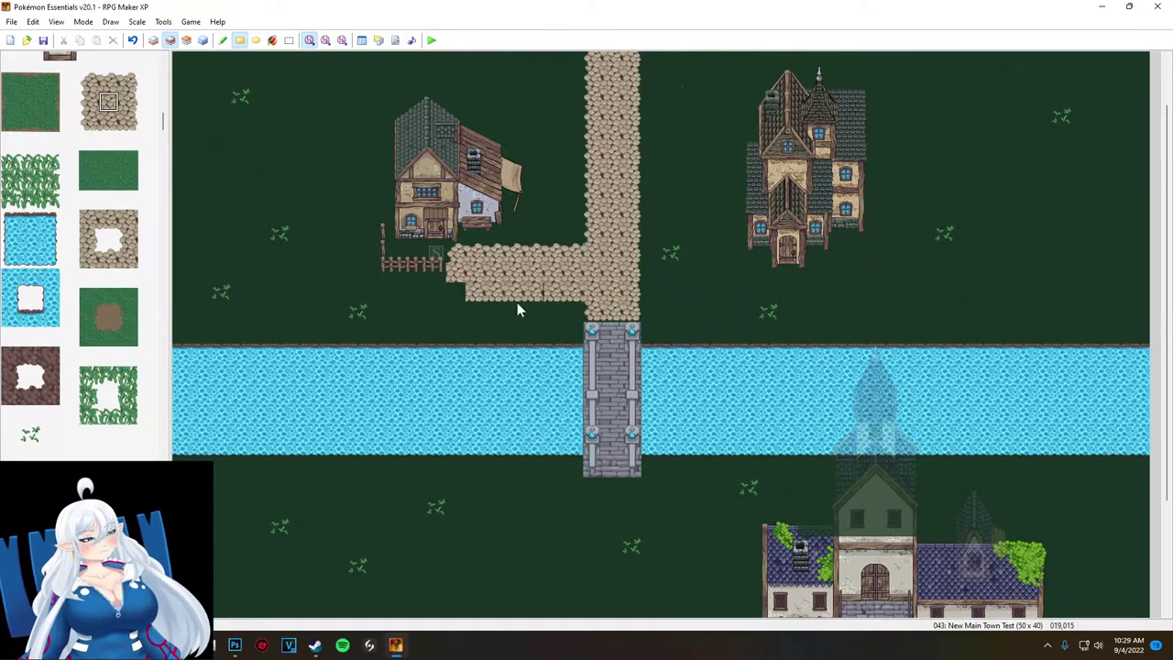
{"action": "left_click", "coordinate": [127, 239]}
{"action": "left_click", "coordinate": [91, 122]}
{"action": "left_click", "coordinate": [457, 292]}
{"action": "left_click", "coordinate": [88, 107]}
{"action": "left_click", "coordinate": [457, 273]}
- Try to lay a two-tile-high cobblestone branch from the main path east towards the door of the eastern timber house
{"action": "left_click", "coordinate": [108, 121]}
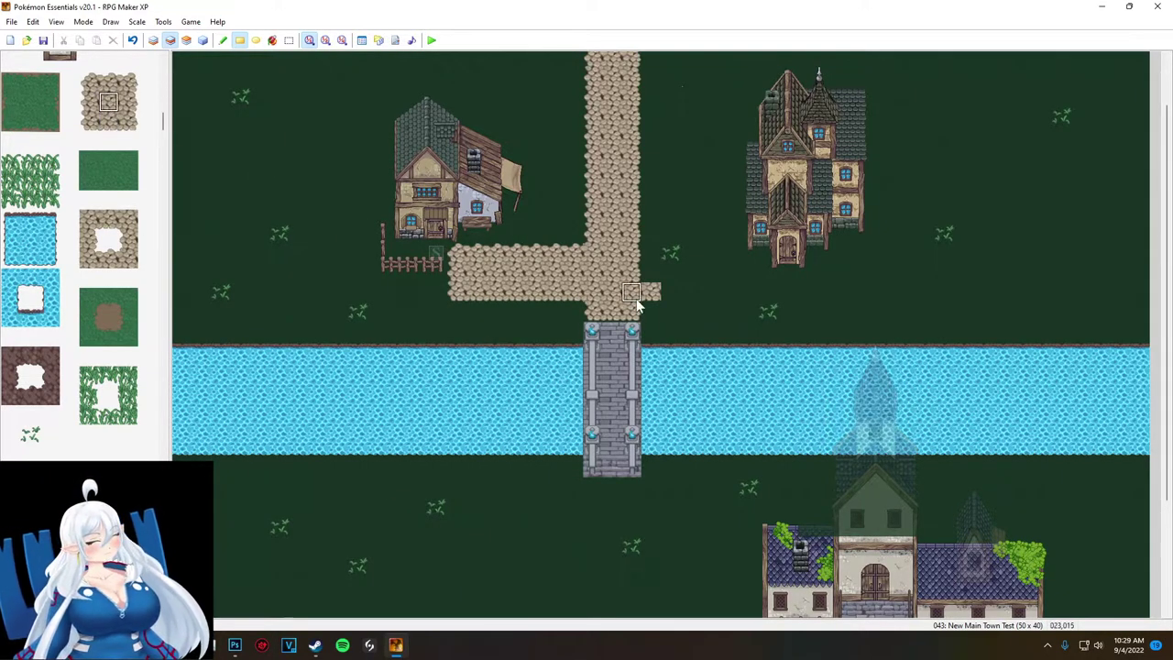
{"action": "left_click", "coordinate": [108, 121]}
{"action": "left_click", "coordinate": [651, 275]}
{"action": "left_click", "coordinate": [108, 102]}
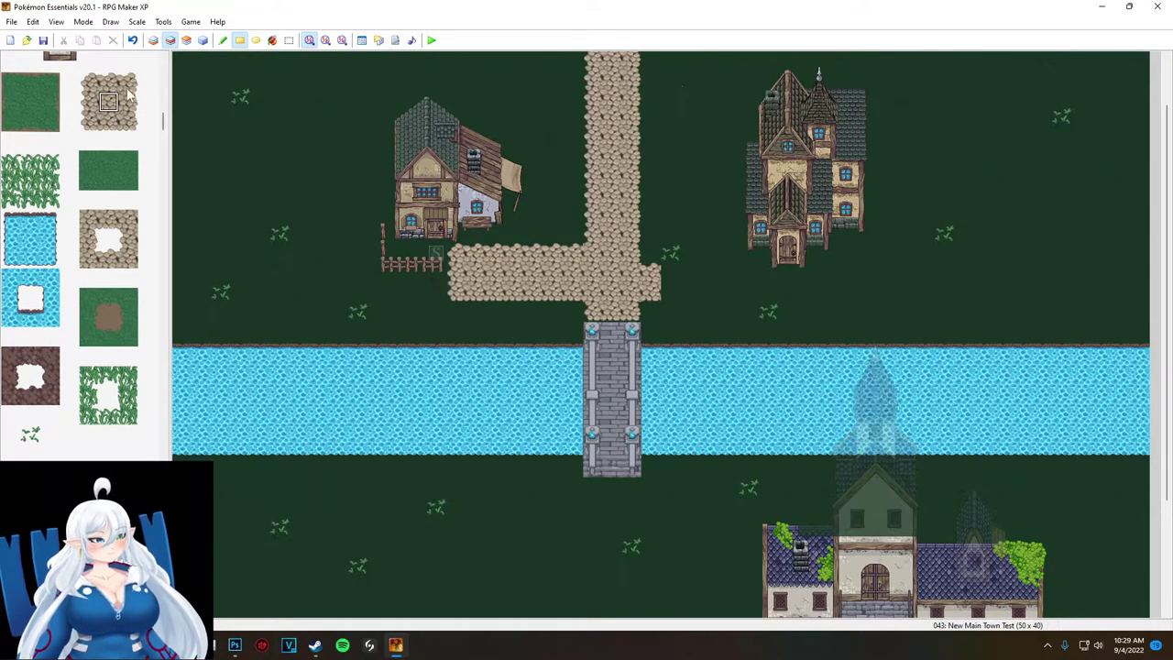
{"action": "left_click", "coordinate": [89, 102]}
{"action": "left_click", "coordinate": [109, 83]}
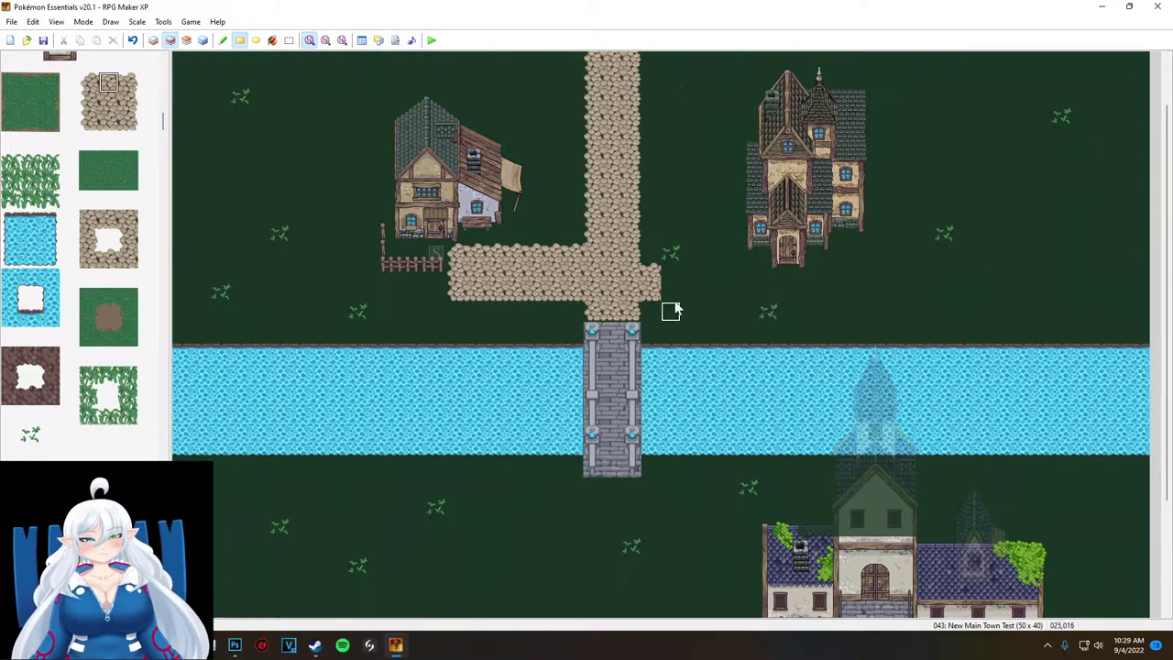
{"action": "right_click", "coordinate": [630, 291]}
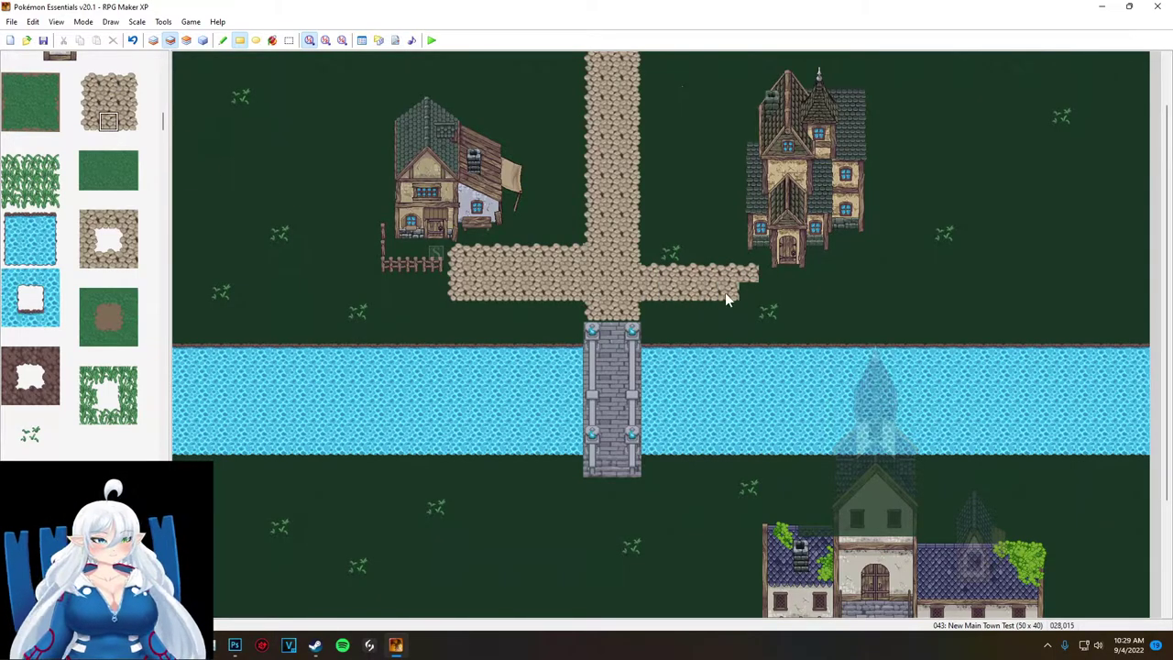
{"action": "right_click", "coordinate": [767, 261]}
{"action": "left_click", "coordinate": [768, 269]}
- Undo the tiles laid for the eastern branch
{"action": "key", "text": "ctrl+z"}
{"action": "key", "text": "ctrl+z"}
{"action": "key", "text": "ctrl+z"}
{"action": "key", "text": "ctrl+z"}
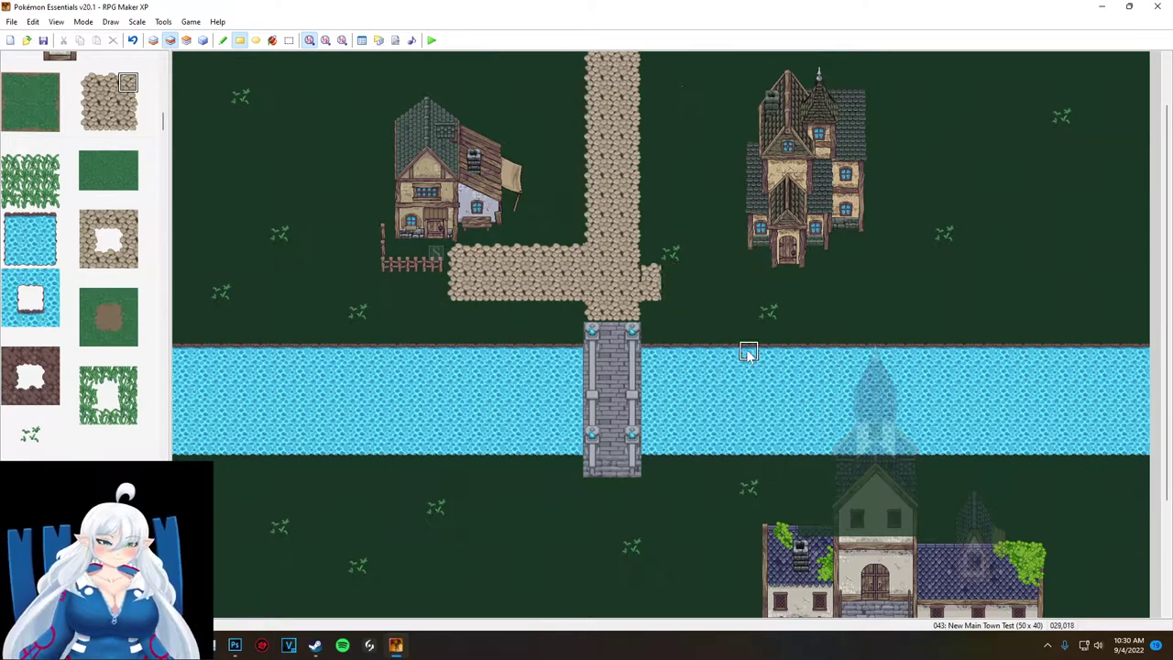
- Remove the west branch's lowest cobblestone row and repaint that strip with grass on the ground layer
{"action": "left_click", "coordinate": [89, 170]}
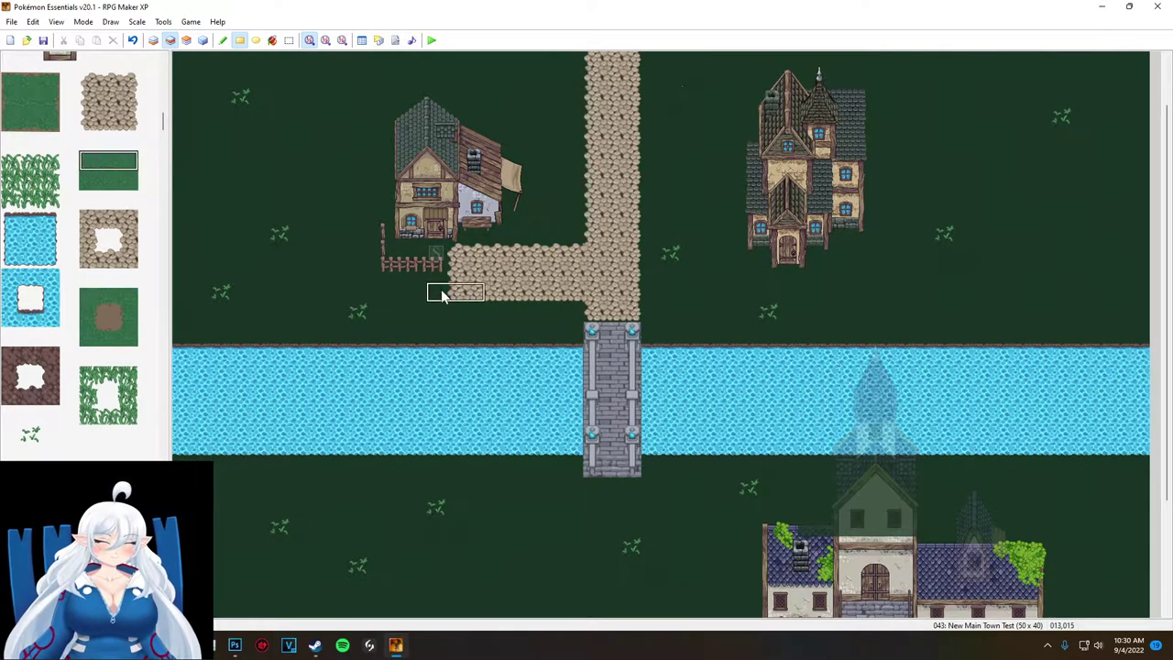
{"action": "left_click", "coordinate": [289, 40]}
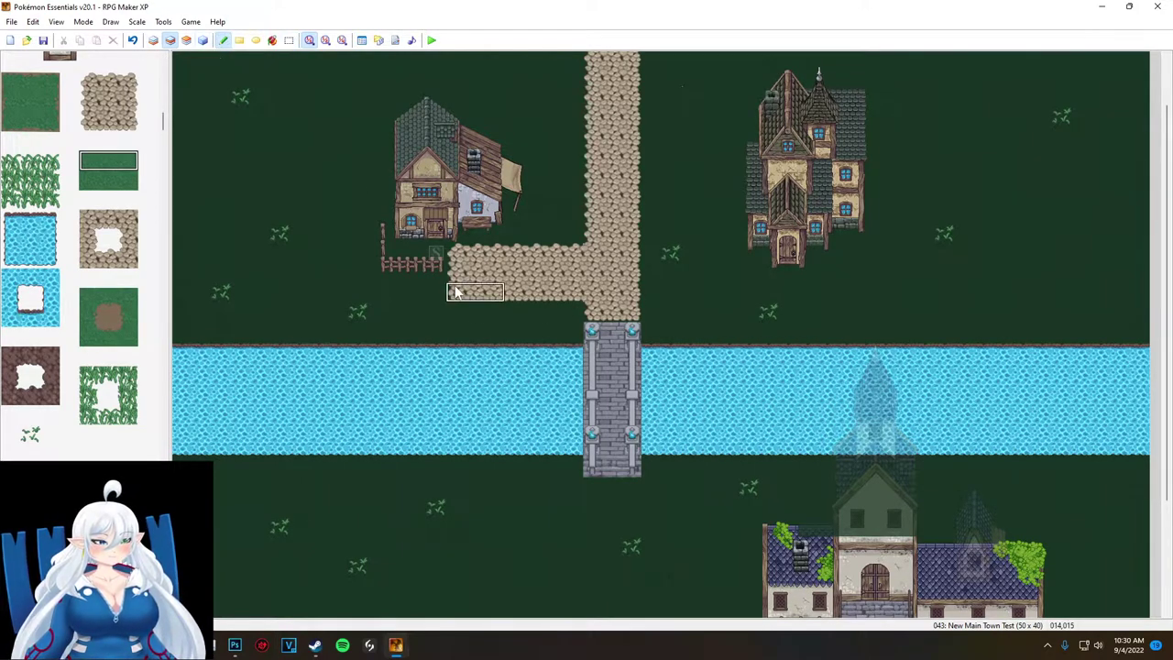
{"action": "left_click_drag", "start_coordinate": [452, 291], "coordinate": [589, 309]}
{"action": "key", "text": "Delete"}
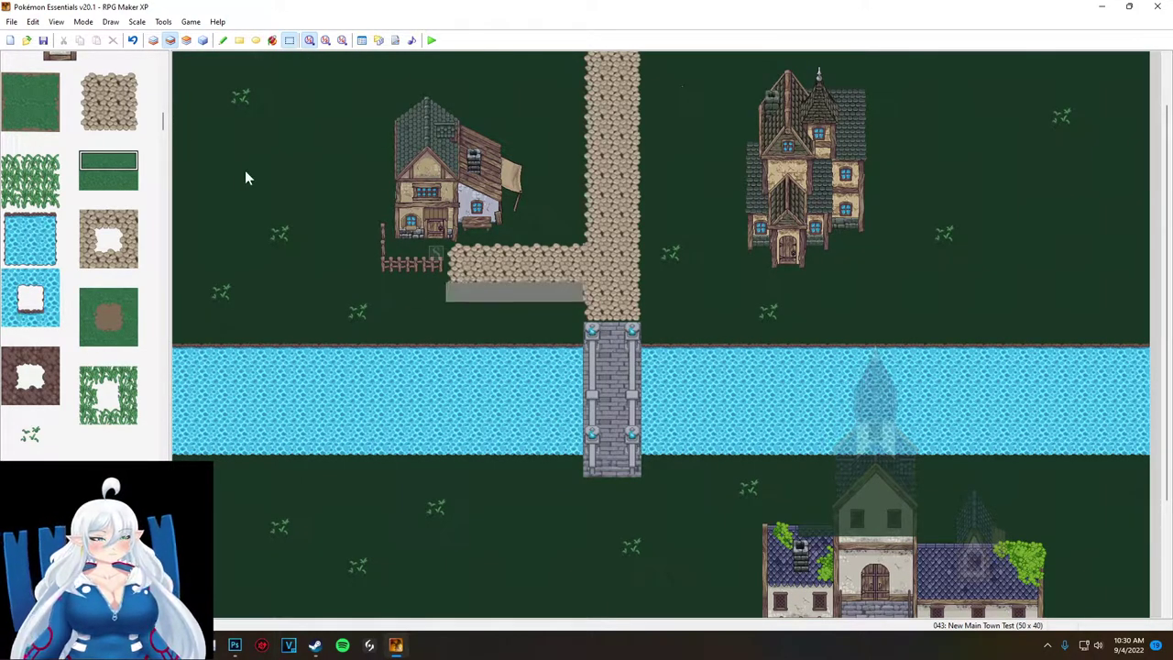
{"action": "left_click", "coordinate": [153, 40]}
{"action": "left_click", "coordinate": [223, 40]}
{"action": "left_click_drag", "start_coordinate": [449, 291], "coordinate": [577, 292]}
{"action": "left_click", "coordinate": [170, 41]}
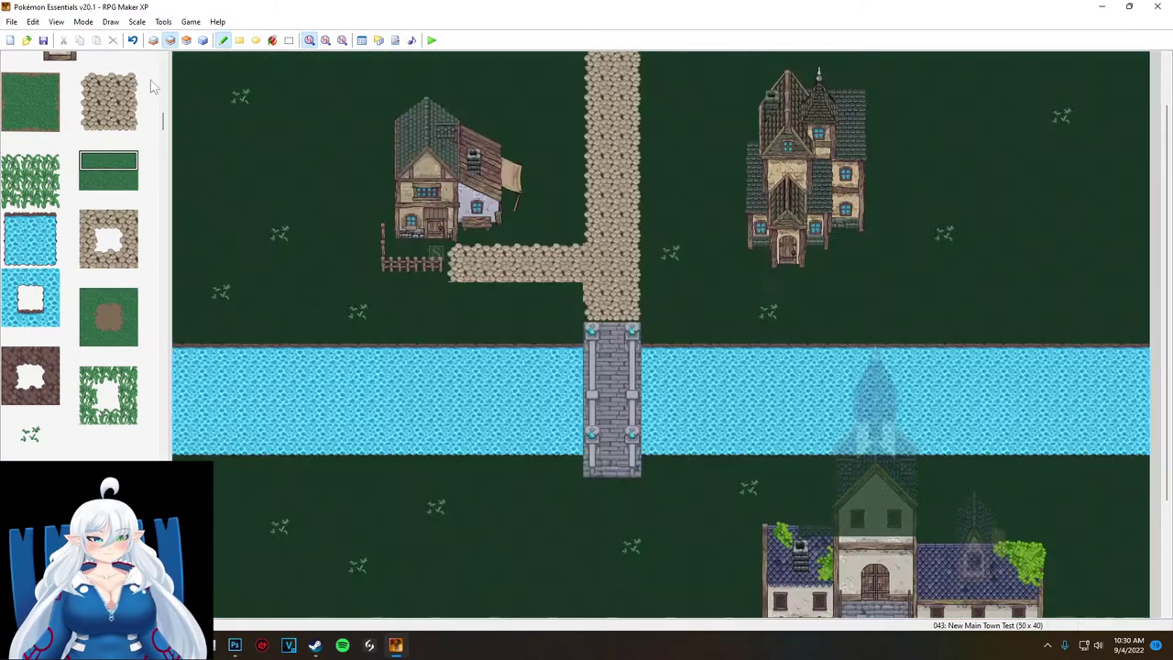
- Finish the narrowed west branch's underside with bottom corner and edge cobblestones, and restore the left edge of the strip above the bridge
{"action": "left_click", "coordinate": [108, 123]}
{"action": "left_click", "coordinate": [97, 127]}
{"action": "left_click", "coordinate": [453, 273]}
{"action": "left_click", "coordinate": [107, 129]}
{"action": "left_click_drag", "start_coordinate": [489, 274], "coordinate": [572, 278]}
{"action": "left_click", "coordinate": [85, 104]}
{"action": "left_click", "coordinate": [588, 298]}
{"action": "left_click", "coordinate": [108, 122]}
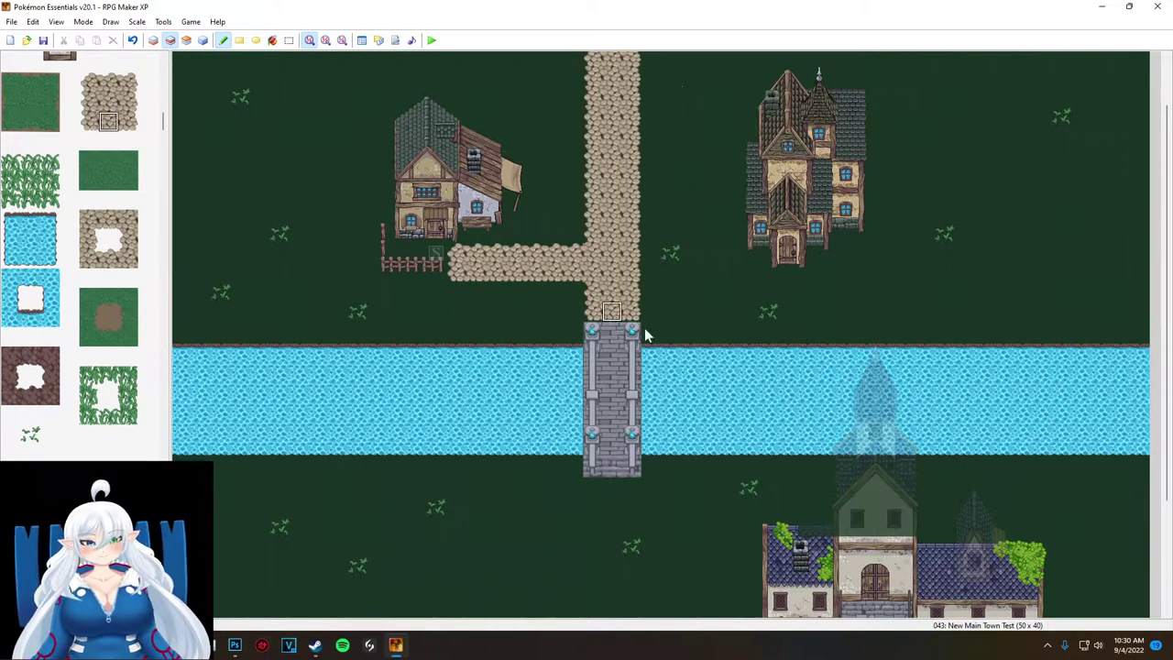
- Try a single cobblestone tile directly below the door of the eastern timber house
{"action": "left_click", "coordinate": [110, 84]}
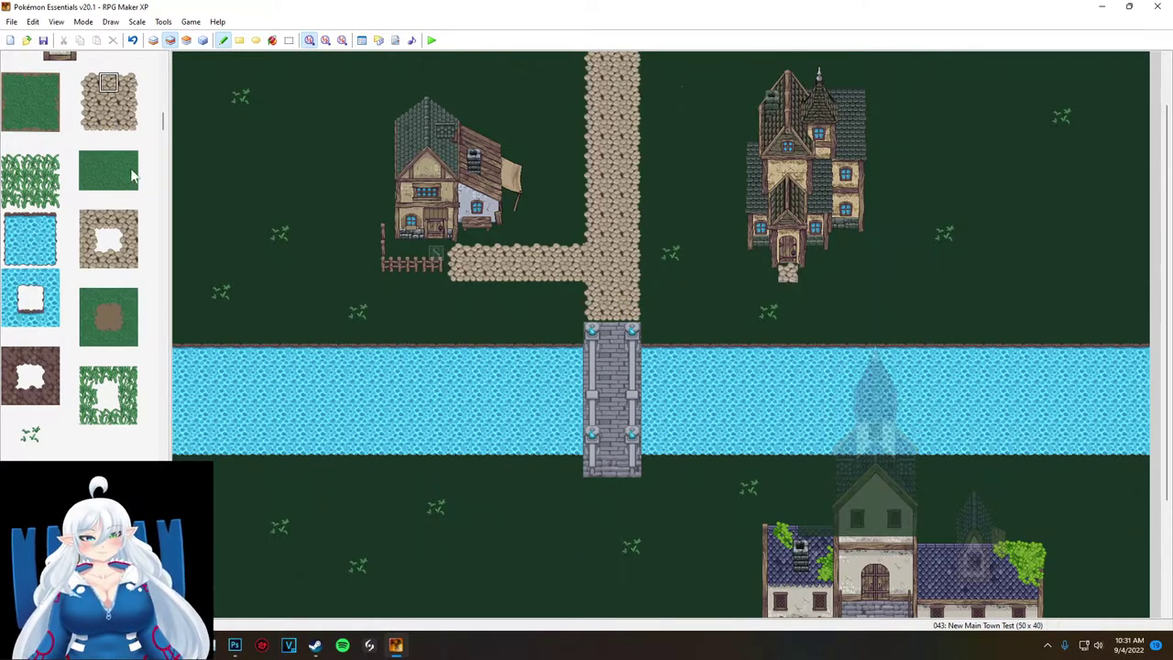
{"action": "left_click", "coordinate": [90, 102]}
{"action": "key", "text": "ctrl+z"}
- Place top-right and bottom-right cobblestone corner tiles southeast of the eastern house's door as the end of a two-tile-high branch
{"action": "left_click", "coordinate": [115, 89]}
{"action": "left_click", "coordinate": [791, 293]}
{"action": "left_click", "coordinate": [126, 83]}
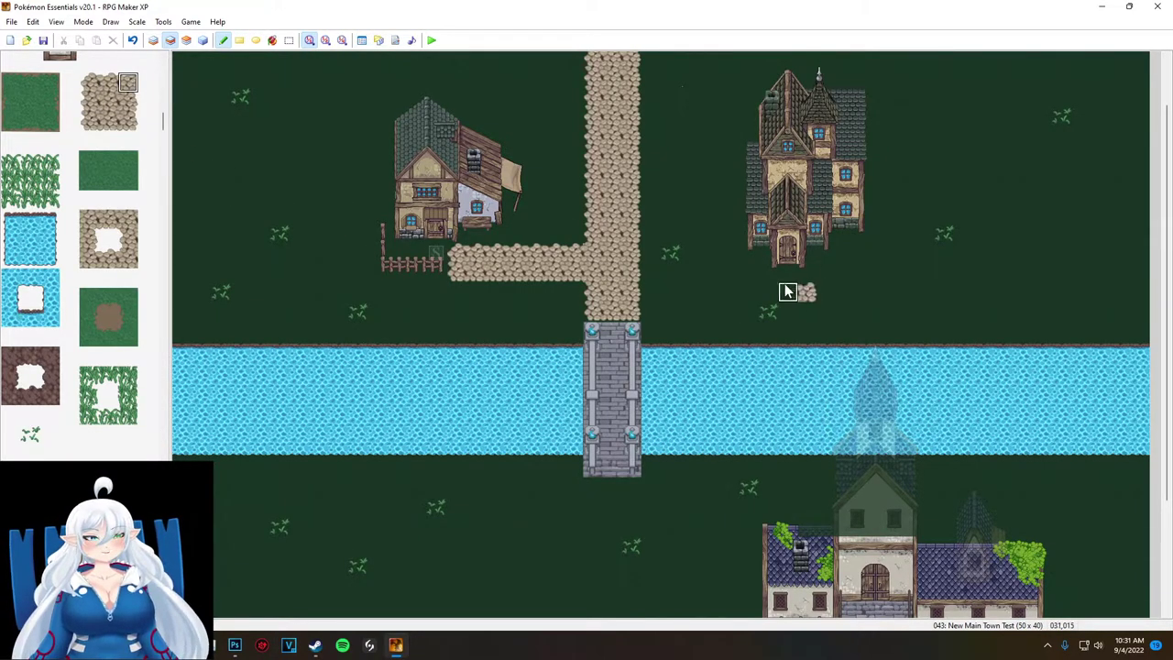
{"action": "left_click", "coordinate": [128, 121]}
{"action": "left_click", "coordinate": [806, 312]}
{"action": "left_click", "coordinate": [127, 84]}
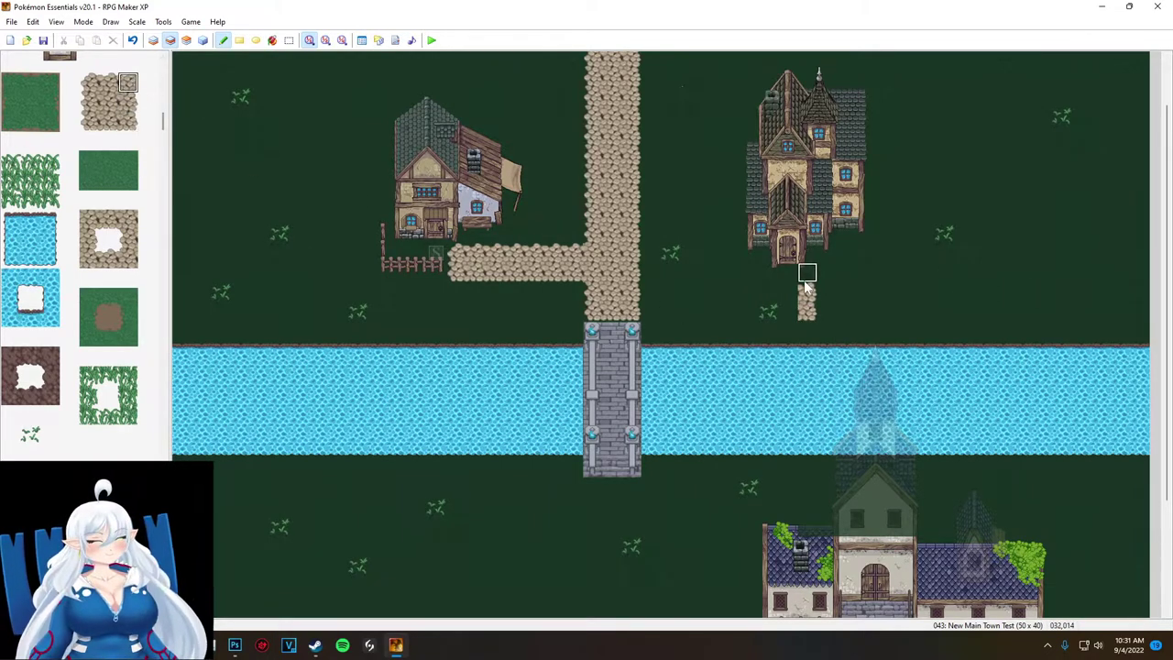
- Lay bottom-edge and top-edge cobblestone rows from below the eastern house to the main path, and fill the junction with centre tiles
{"action": "left_click", "coordinate": [108, 121]}
{"action": "left_click", "coordinate": [239, 40]}
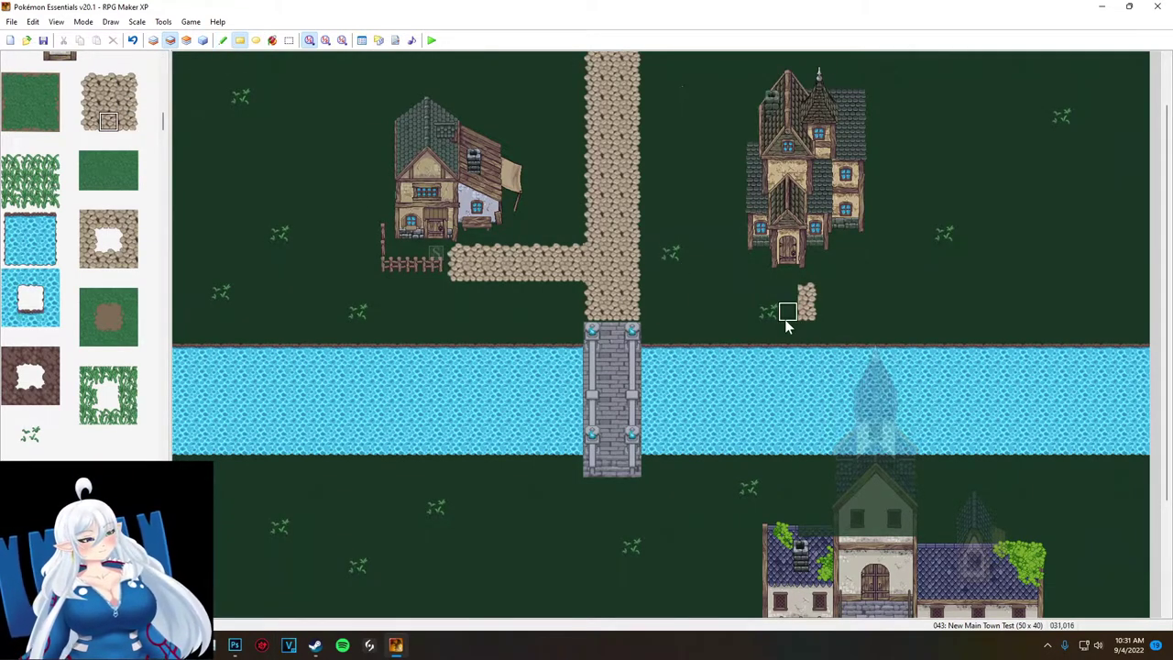
{"action": "left_click_drag", "start_coordinate": [785, 312], "coordinate": [639, 311]}
{"action": "left_click", "coordinate": [107, 84]}
{"action": "left_click_drag", "start_coordinate": [632, 295], "coordinate": [709, 298]}
{"action": "key", "text": "ctrl+z"}
{"action": "left_click_drag", "start_coordinate": [788, 294], "coordinate": [689, 298]}
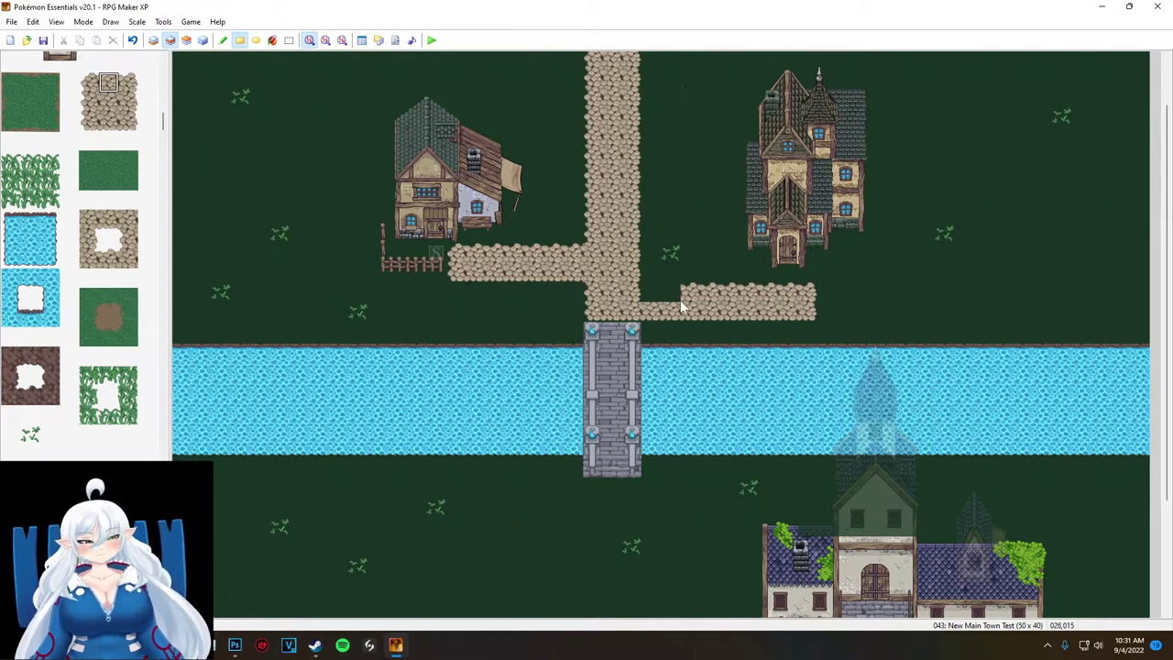
{"action": "left_click", "coordinate": [108, 102]}
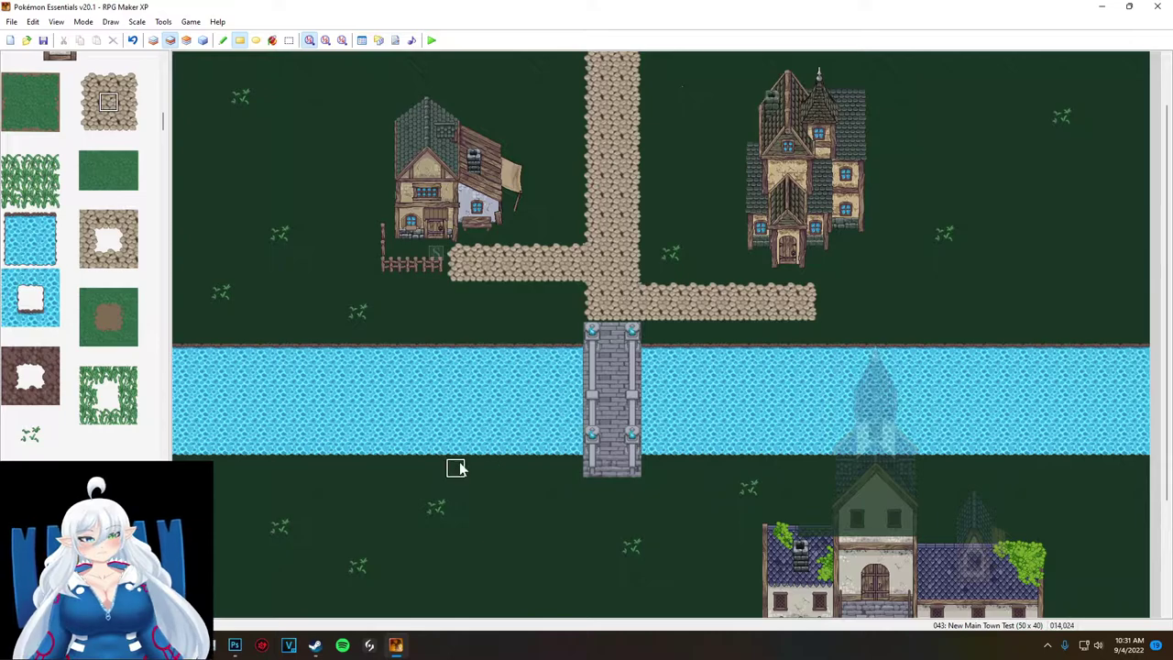
- Shorten the east branch by one column with right-hand corner tiles below the door, clearing the old end and restoring grass on the ground layer
{"action": "left_click", "coordinate": [129, 103]}
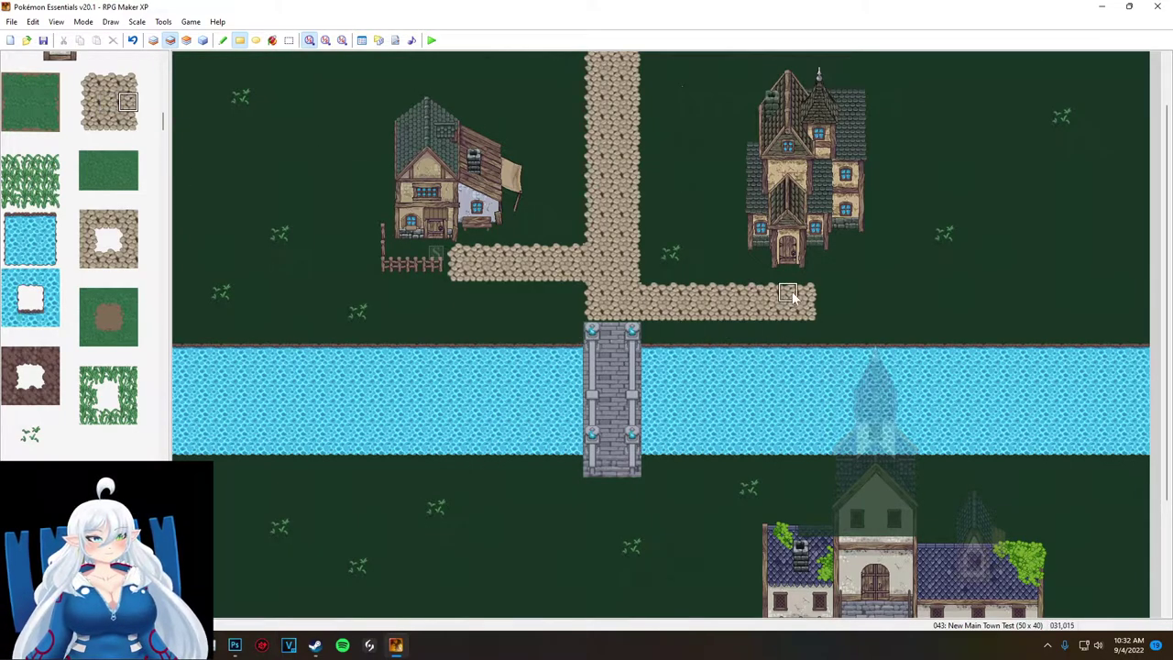
{"action": "left_click", "coordinate": [129, 85]}
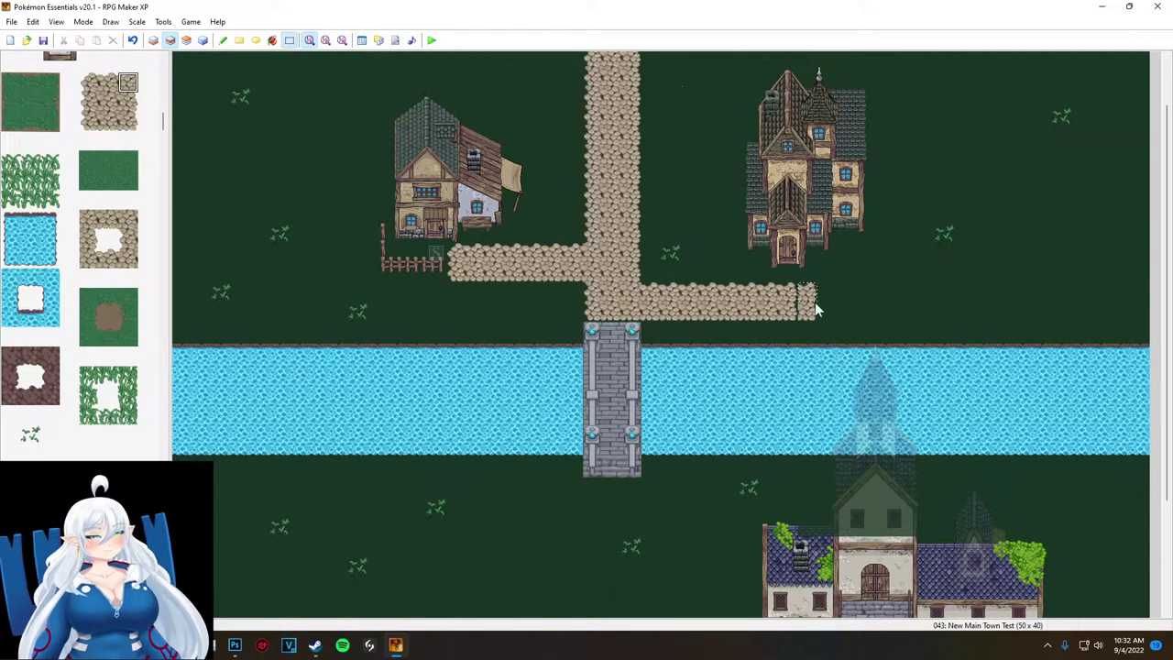
{"action": "key", "text": "Delete"}
{"action": "left_click", "coordinate": [153, 41]}
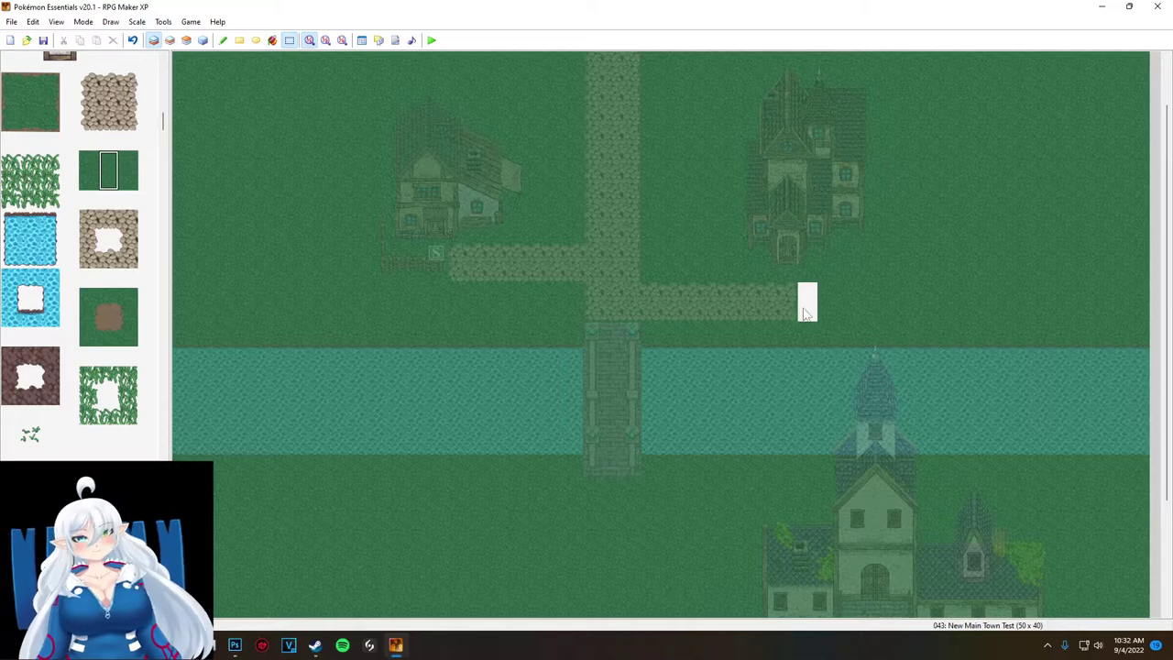
{"action": "left_click", "coordinate": [224, 41]}
{"action": "key", "text": "F6"}
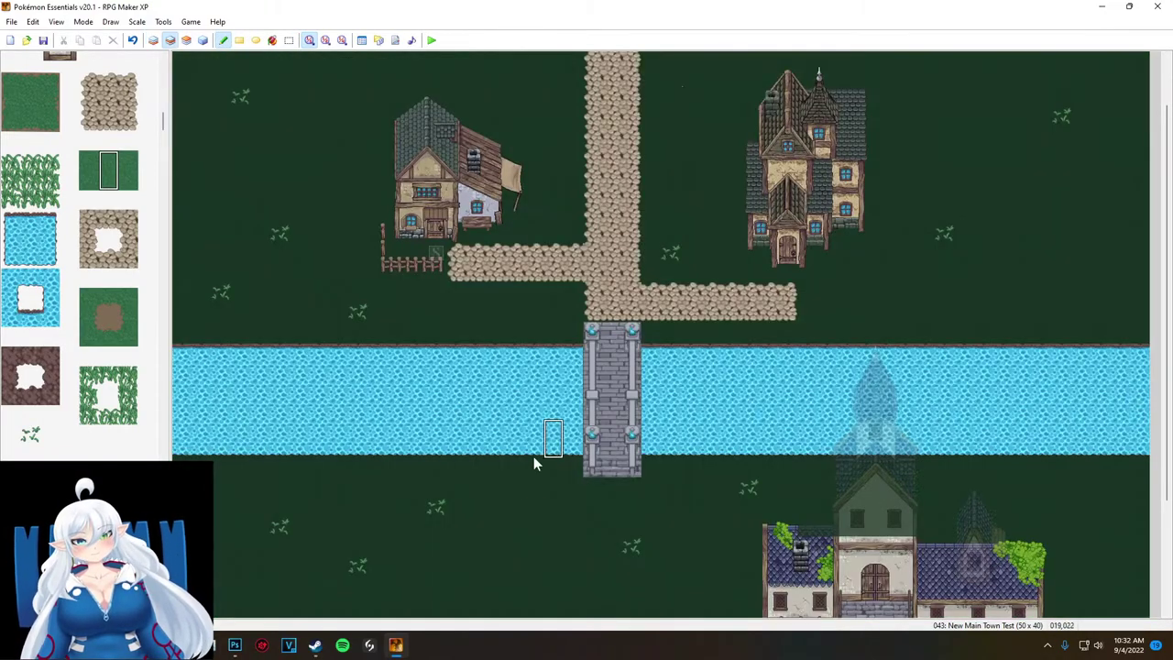
- Extend the three-tile-wide cobblestone path north to the upper edge of the map
{"action": "scroll", "coordinate": [867, 492], "scroll_direction": "down", "scroll_amount": 3}
{"action": "scroll", "coordinate": [866, 492], "scroll_direction": "up", "scroll_amount": 5}
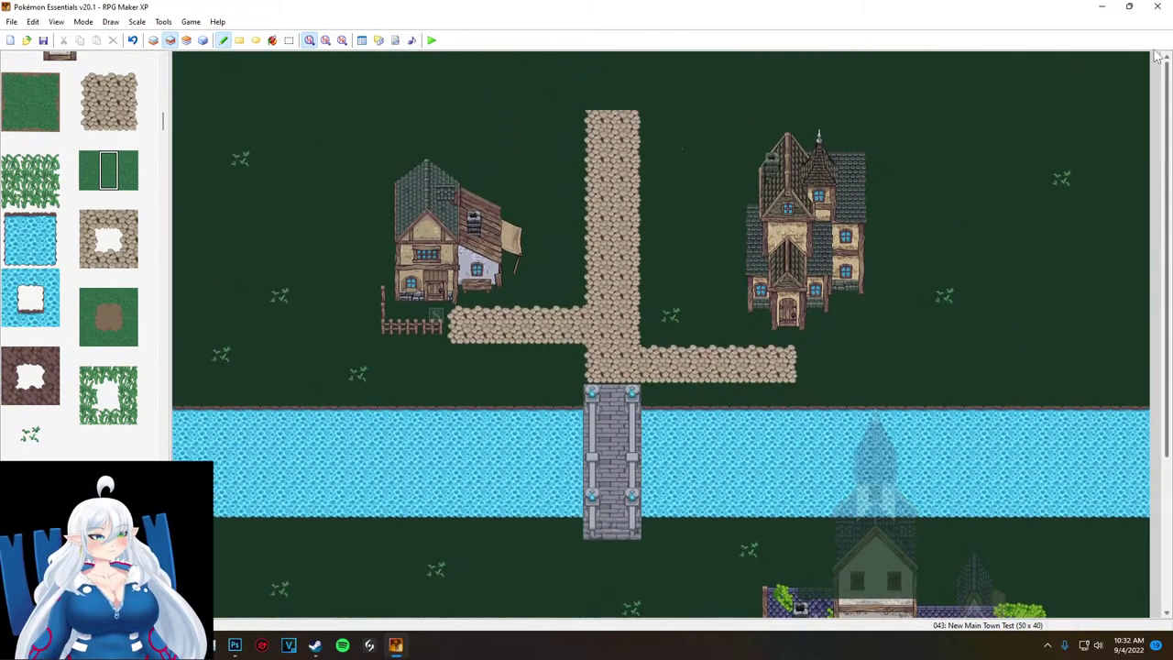
{"action": "left_click", "coordinate": [109, 99]}
{"action": "left_click_drag", "start_coordinate": [612, 102], "coordinate": [612, 61]}
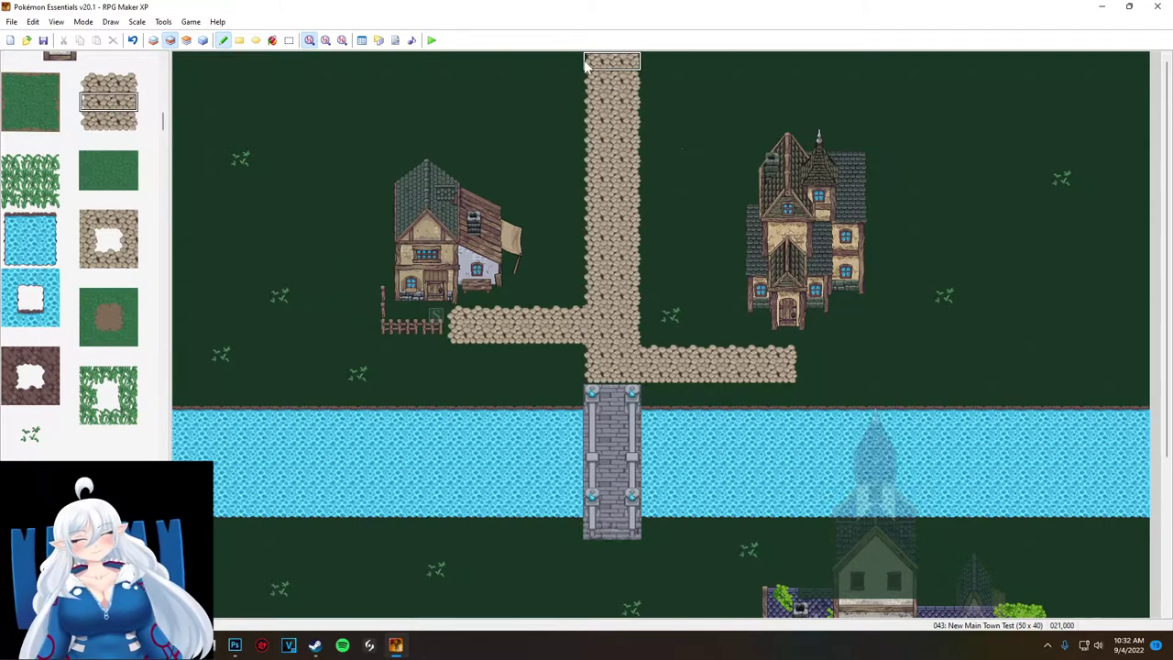
- Try to draw a three-tile-wide cobblestone path freehand south from the bridge
{"action": "scroll", "coordinate": [958, 376], "scroll_direction": "down", "scroll_amount": 7}
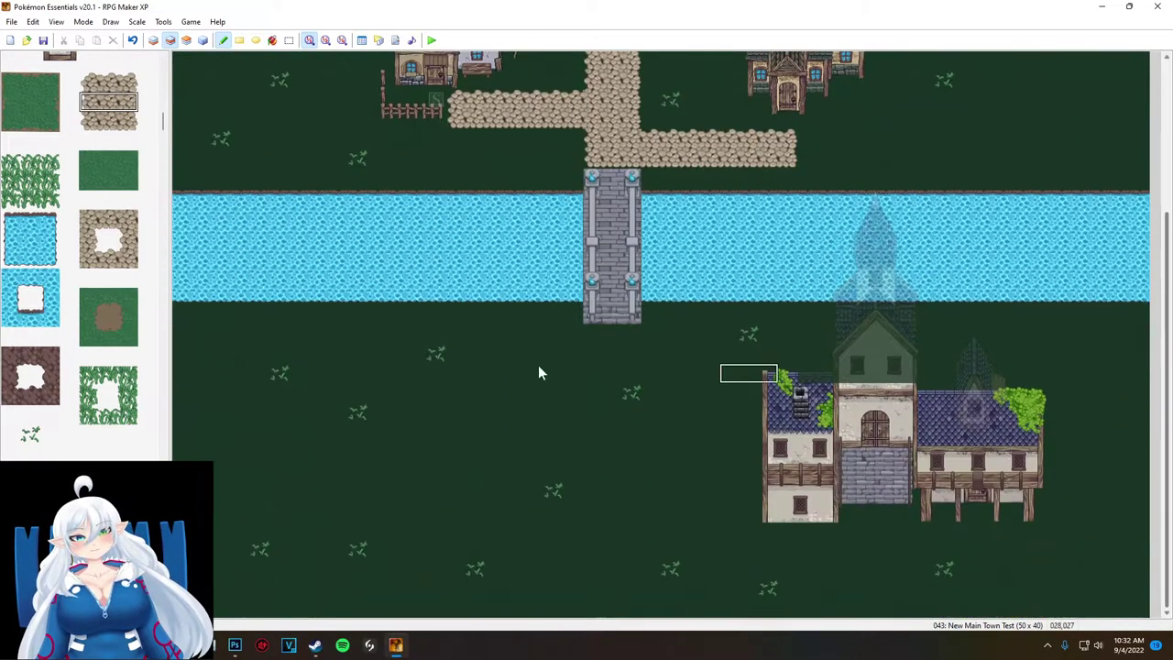
{"action": "mouse_move", "coordinate": [600, 339]}
{"action": "left_mouse_down"}
{"action": "mouse_move", "coordinate": [596, 376]}
{"action": "mouse_move", "coordinate": [592, 332]}
{"action": "mouse_move", "coordinate": [628, 486]}
{"action": "left_mouse_up"}
{"action": "left_click", "coordinate": [133, 40]}
{"action": "left_click", "coordinate": [591, 332]}
{"action": "left_click", "coordinate": [133, 40]}
- Fill a rectangular three-tile-wide cobblestone path about 11 tiles long, south from the bridge's southern end
{"action": "left_click", "coordinate": [239, 39]}
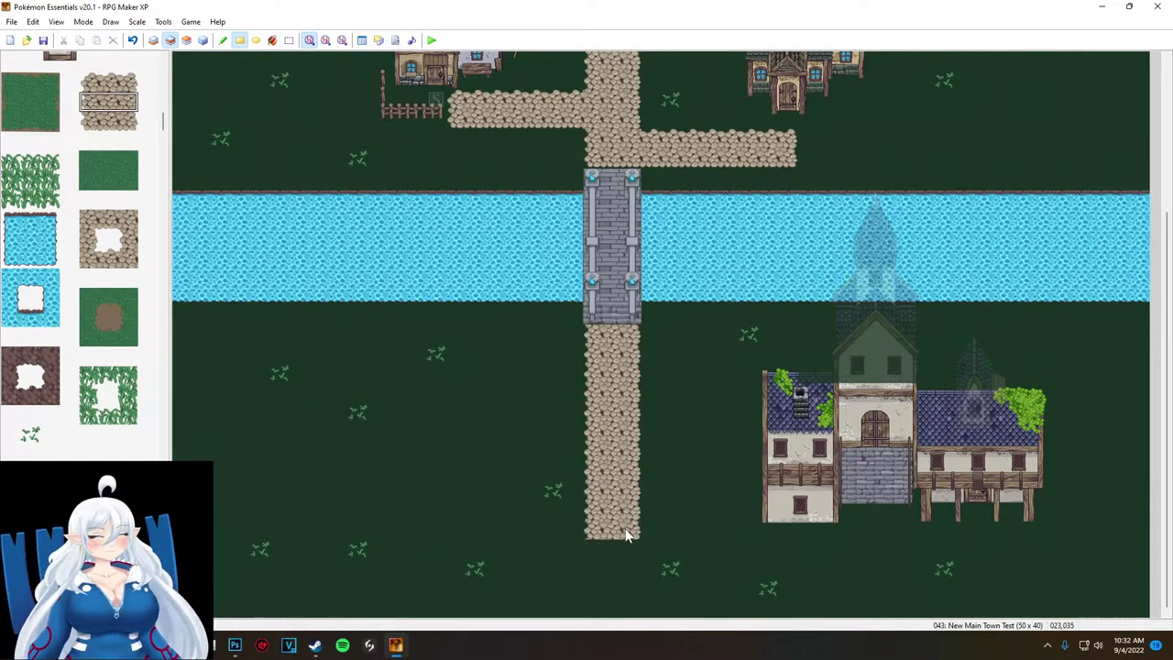
{"action": "mouse_move", "coordinate": [627, 536]}
{"action": "left_mouse_down"}
{"action": "mouse_move", "coordinate": [627, 511]}
{"action": "mouse_move", "coordinate": [628, 526]}
{"action": "left_mouse_up"}
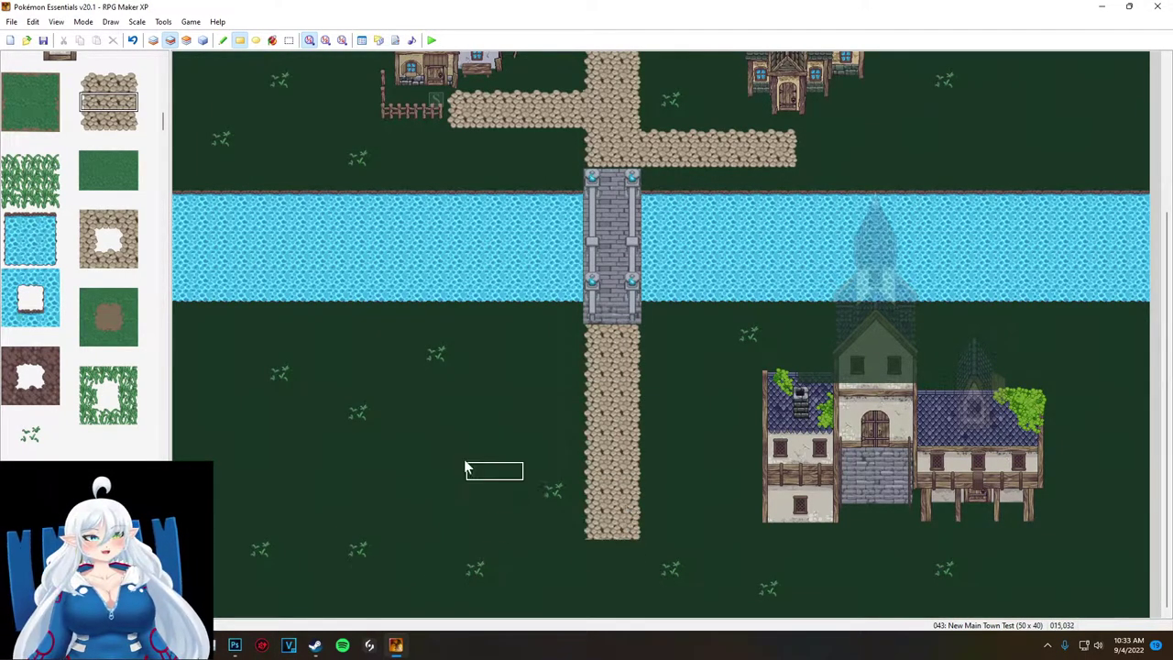
{"action": "left_click", "coordinate": [86, 124]}
{"action": "left_click", "coordinate": [592, 551]}
{"action": "key", "text": "ctrl+z"}
- Turn the southern path east as a two-tile-high cobblestone strip running below the church, with bottom edge, top edge and corner tiles
{"action": "left_click", "coordinate": [89, 107]}
{"action": "left_click", "coordinate": [108, 121]}
{"action": "mouse_move", "coordinate": [594, 568]}
{"action": "left_mouse_down"}
{"action": "mouse_move", "coordinate": [905, 569]}
{"action": "mouse_move", "coordinate": [853, 551]}
{"action": "mouse_move", "coordinate": [614, 549]}
{"action": "mouse_move", "coordinate": [634, 549]}
{"action": "left_mouse_up"}
{"action": "left_click", "coordinate": [116, 91]}
{"action": "left_click", "coordinate": [108, 100]}
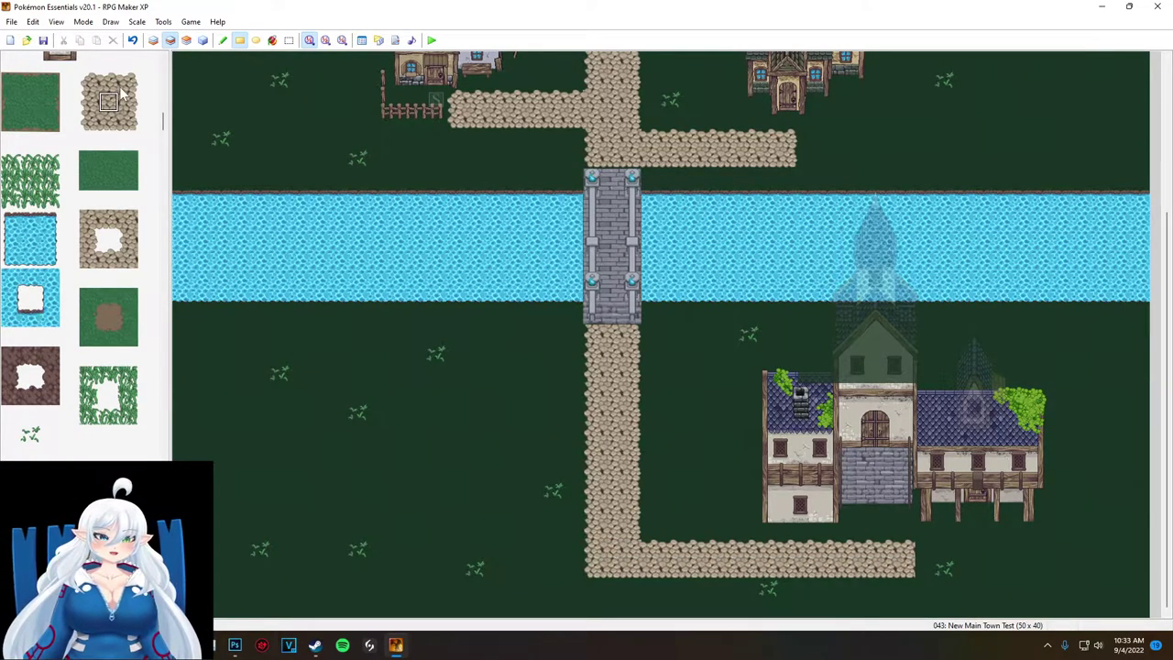
{"action": "left_click", "coordinate": [88, 121]}
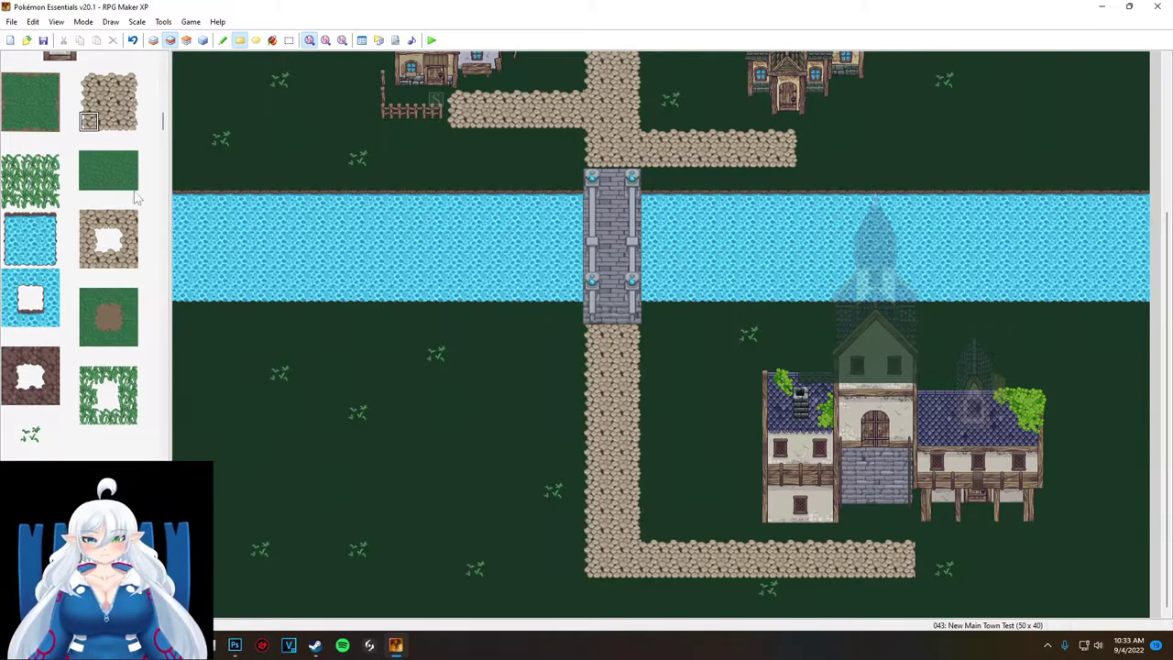
{"action": "left_click", "coordinate": [128, 82]}
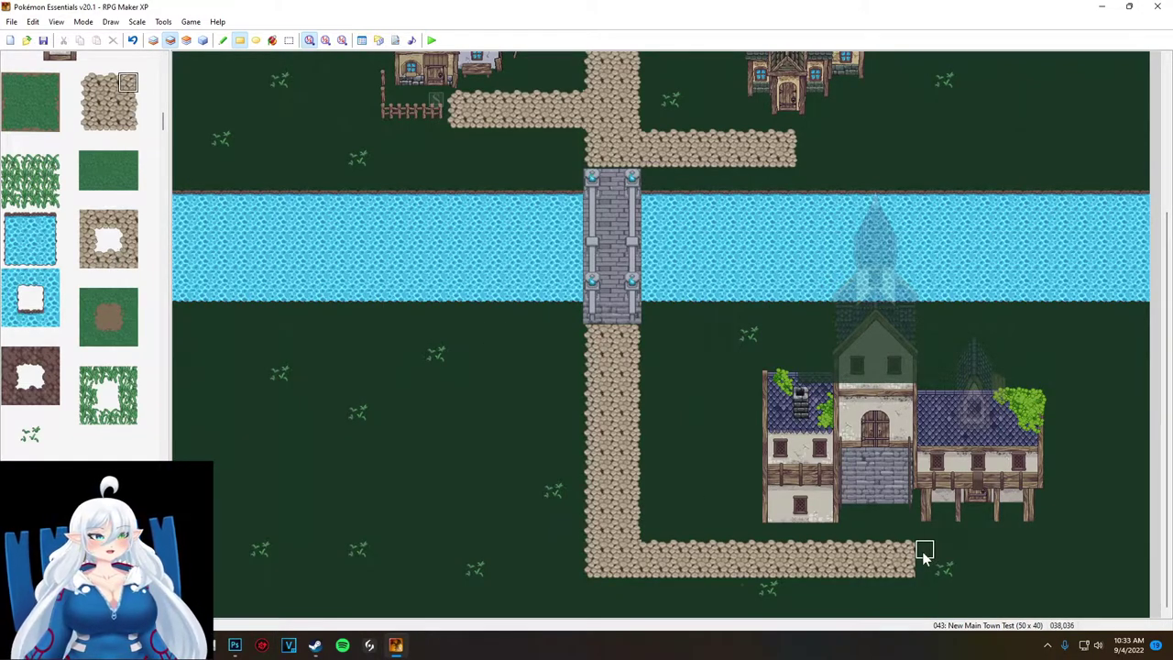
{"action": "left_click", "coordinate": [127, 123]}
{"action": "left_click", "coordinate": [924, 568]}
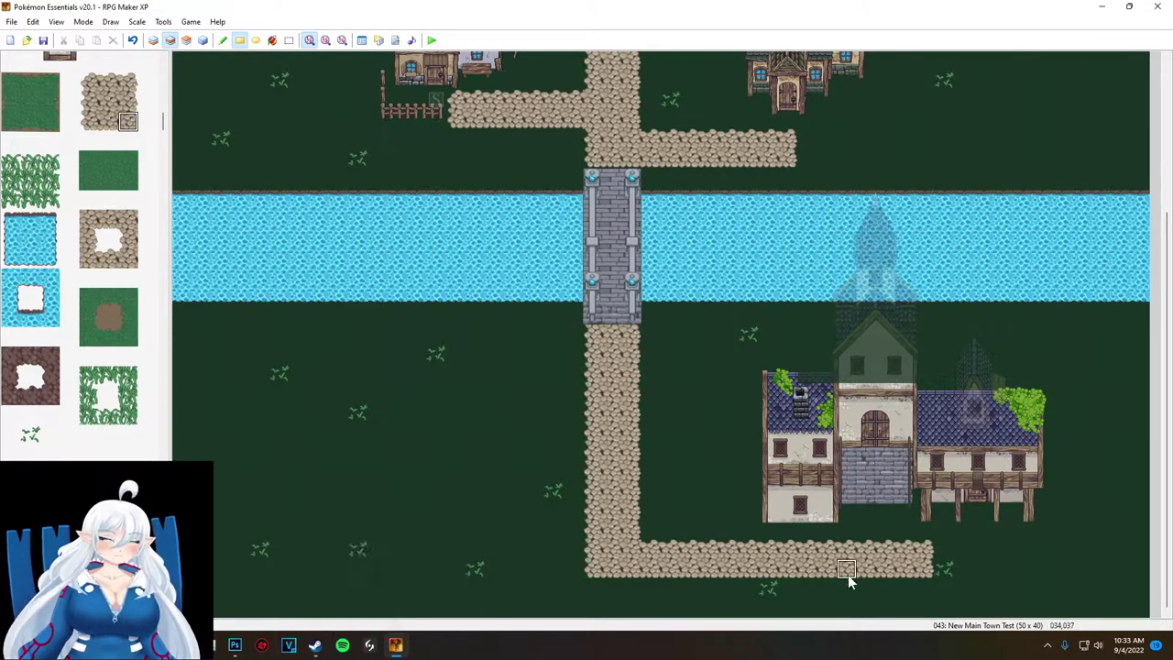
- Add a four-tile-wide cobblestone row below the church steps with top corners and edges, and blend it into the strip with centre tiles
{"action": "left_click", "coordinate": [905, 530]}
{"action": "left_click", "coordinate": [88, 82]}
{"action": "left_click", "coordinate": [848, 529]}
{"action": "left_click", "coordinate": [108, 80]}
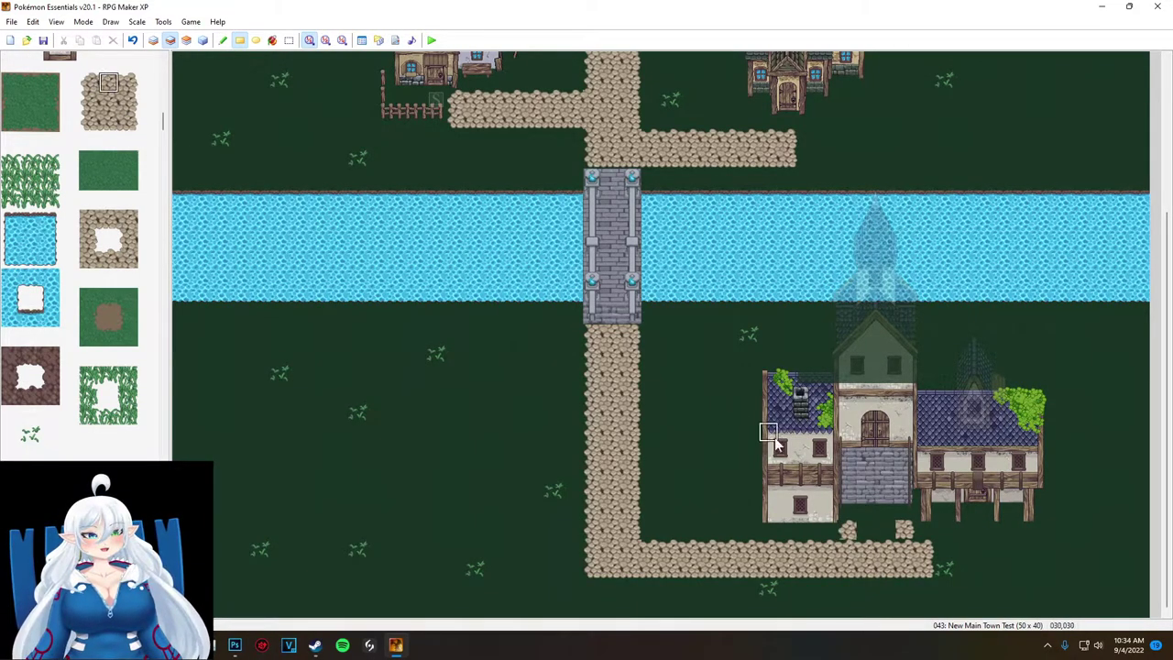
{"action": "left_click_drag", "start_coordinate": [866, 529], "coordinate": [884, 530]}
{"action": "left_click", "coordinate": [108, 101]}
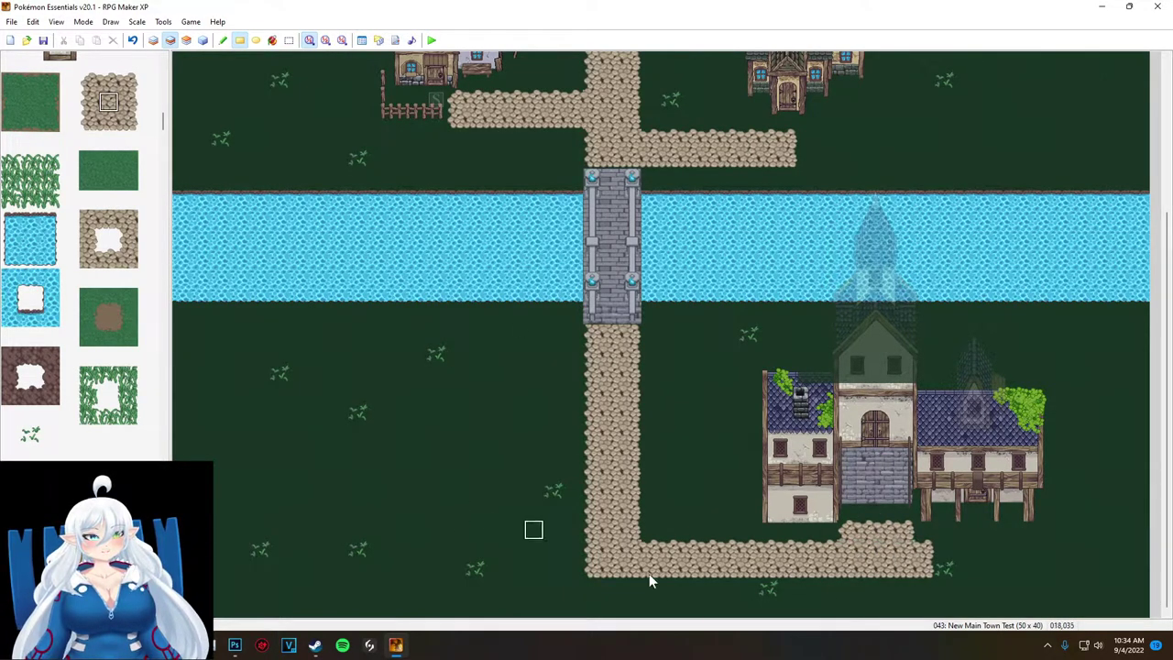
- Remove the easternmost column of the cobblestone strip below the church and finish its new end with a bottom-right corner tile
{"action": "left_click", "coordinate": [127, 120]}
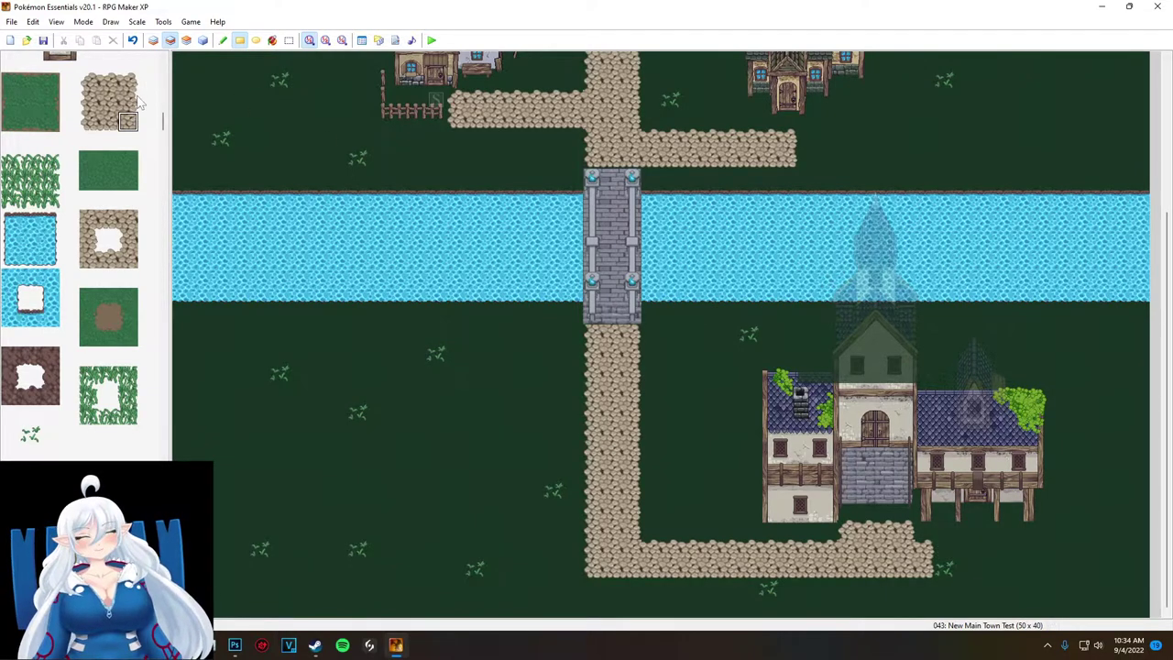
{"action": "left_click", "coordinate": [106, 122]}
{"action": "left_click", "coordinate": [290, 40]}
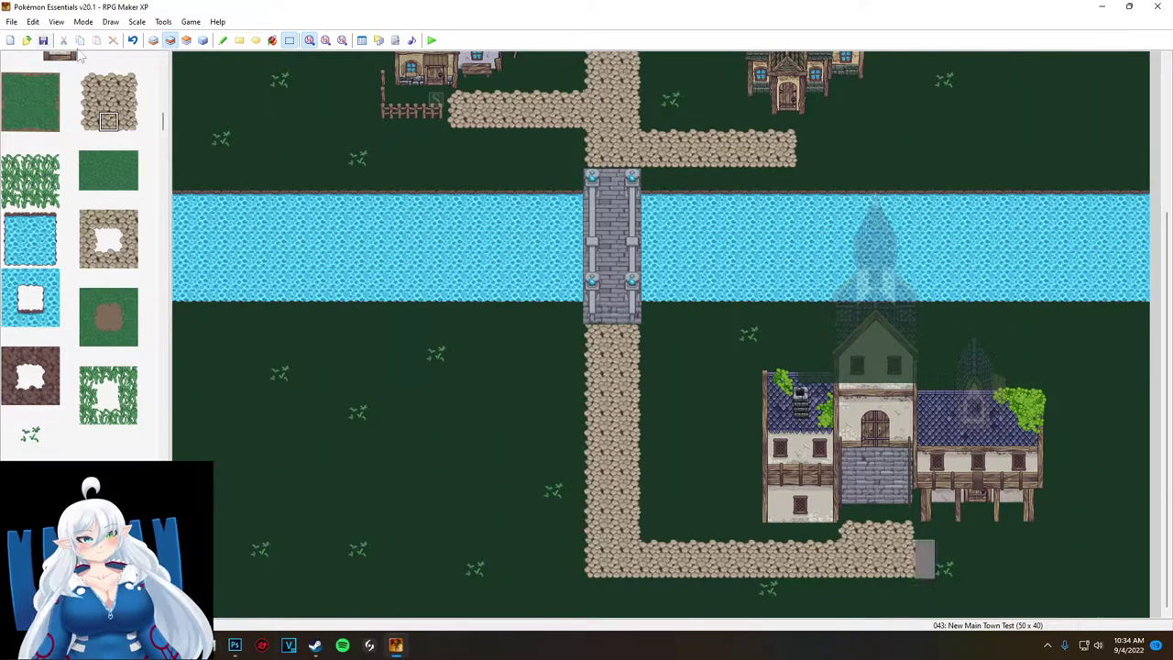
{"action": "left_click", "coordinate": [222, 40]}
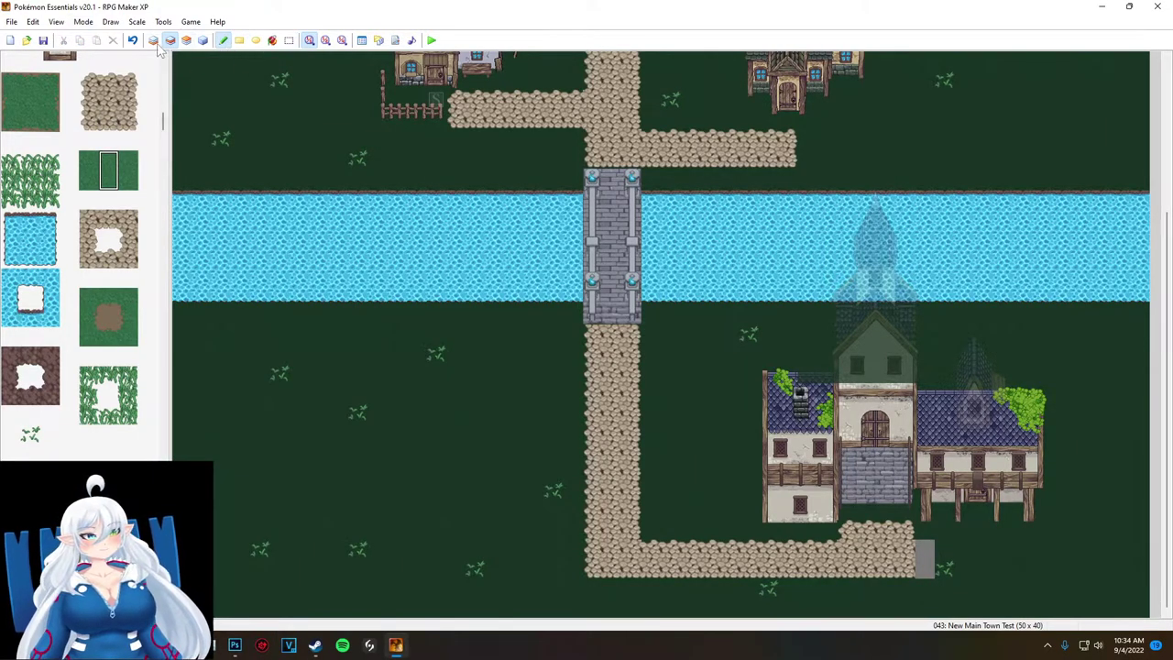
{"action": "left_click", "coordinate": [153, 40]}
{"action": "left_click", "coordinate": [169, 40]}
{"action": "left_click", "coordinate": [127, 100]}
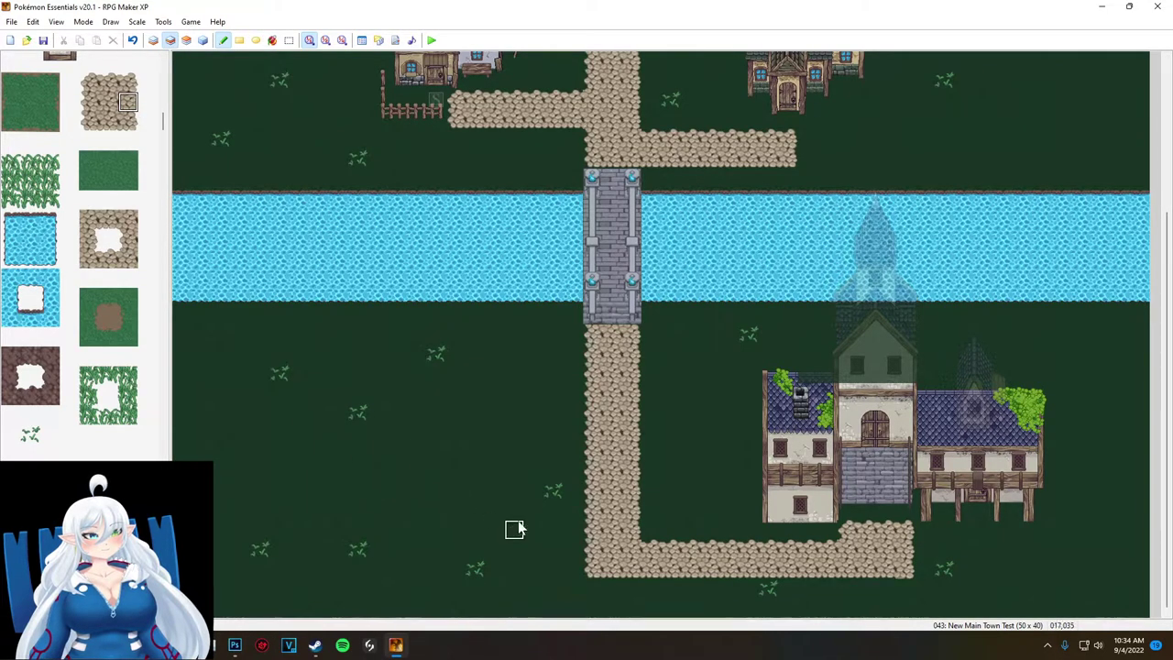
{"action": "left_click", "coordinate": [128, 121]}
{"action": "left_click", "coordinate": [905, 568]}
- Pick the whole tree from the tileset and review the passage settings of My Game Tileset without changing them
{"action": "left_click_drag", "start_coordinate": [1161, 311], "coordinate": [1160, 183]}
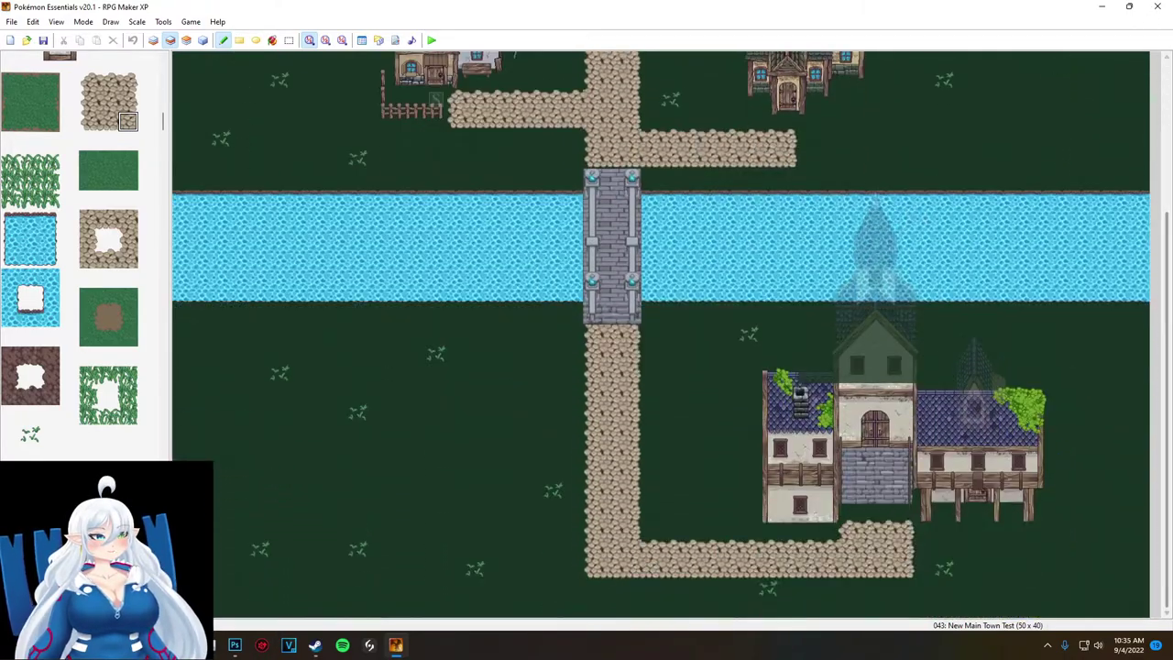
{"action": "scroll", "coordinate": [83, 257], "scroll_direction": "down", "scroll_amount": 3}
{"action": "left_click_drag", "start_coordinate": [13, 169], "coordinate": [108, 256]}
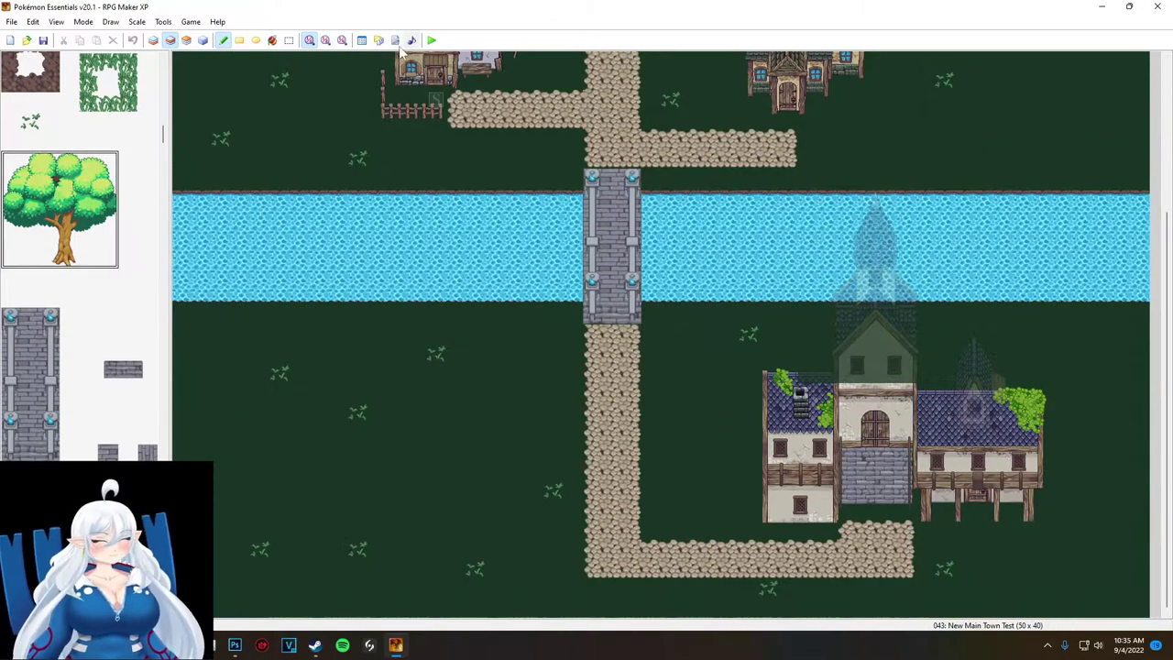
{"action": "left_click", "coordinate": [362, 39]}
{"action": "scroll", "coordinate": [591, 322], "scroll_direction": "up", "scroll_amount": 5}
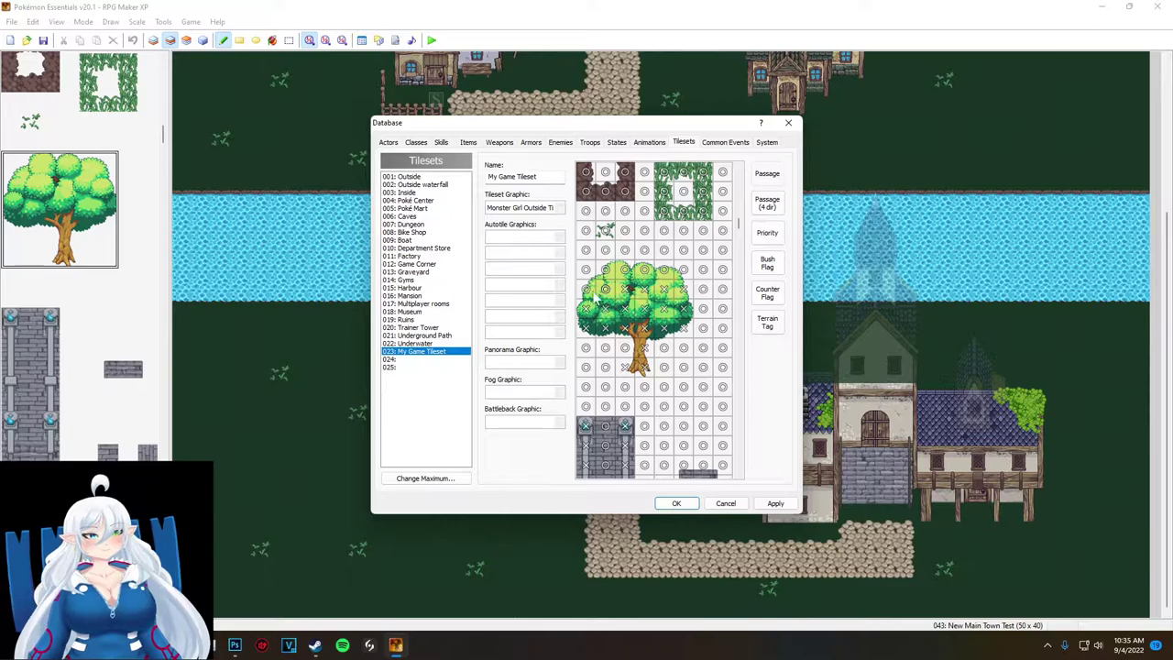
{"action": "scroll", "coordinate": [683, 275], "scroll_direction": "up", "scroll_amount": 10}
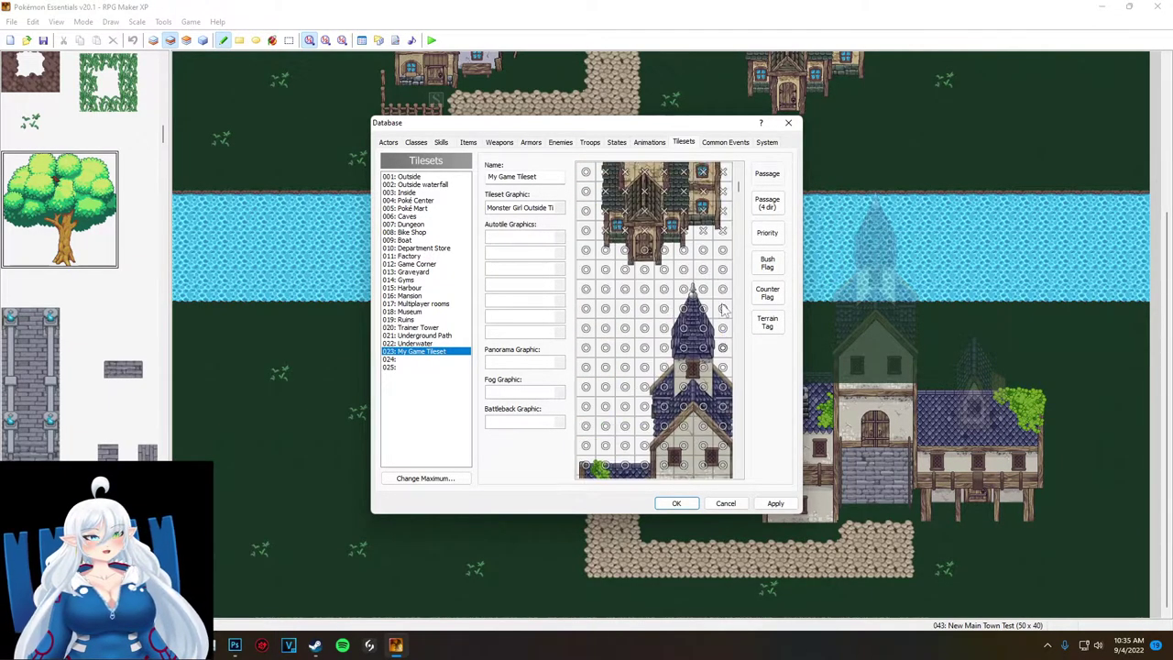
{"action": "scroll", "coordinate": [685, 330], "scroll_direction": "down", "scroll_amount": 5}
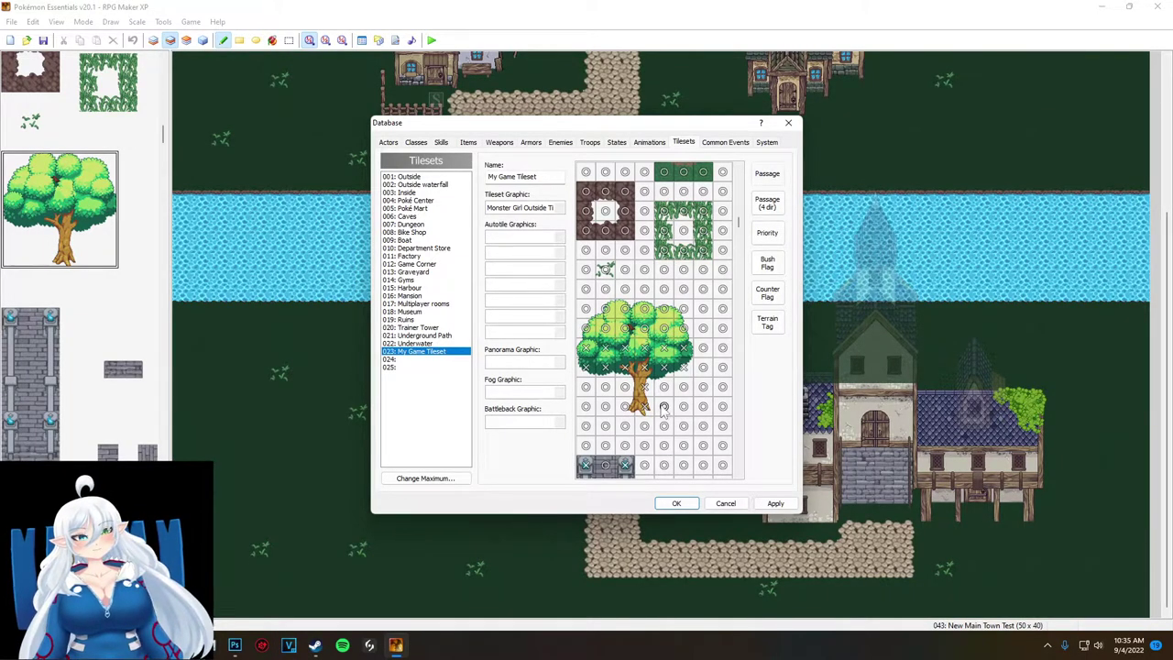
{"action": "left_click", "coordinate": [724, 507]}
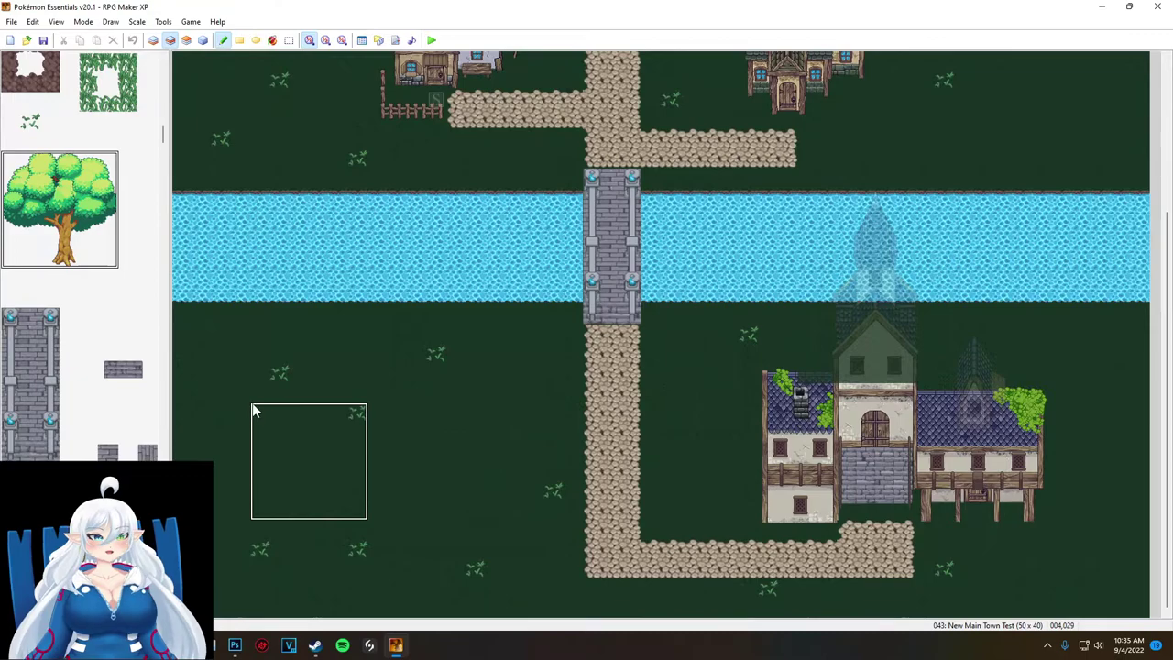
- Try placing whole trees as single stamps southwest of the bridge and across the river bank, and undo them
{"action": "left_click", "coordinate": [254, 406]}
{"action": "key", "text": "ctrl+z"}
{"action": "left_click", "coordinate": [379, 40]}
{"action": "left_click", "coordinate": [683, 434]}
{"action": "left_click", "coordinate": [209, 417]}
{"action": "left_click", "coordinate": [434, 395]}
{"action": "left_click", "coordinate": [321, 302]}
{"action": "key", "text": "ctrl+z"}
{"action": "left_click", "coordinate": [185, 39]}
{"action": "left_click", "coordinate": [318, 256]}
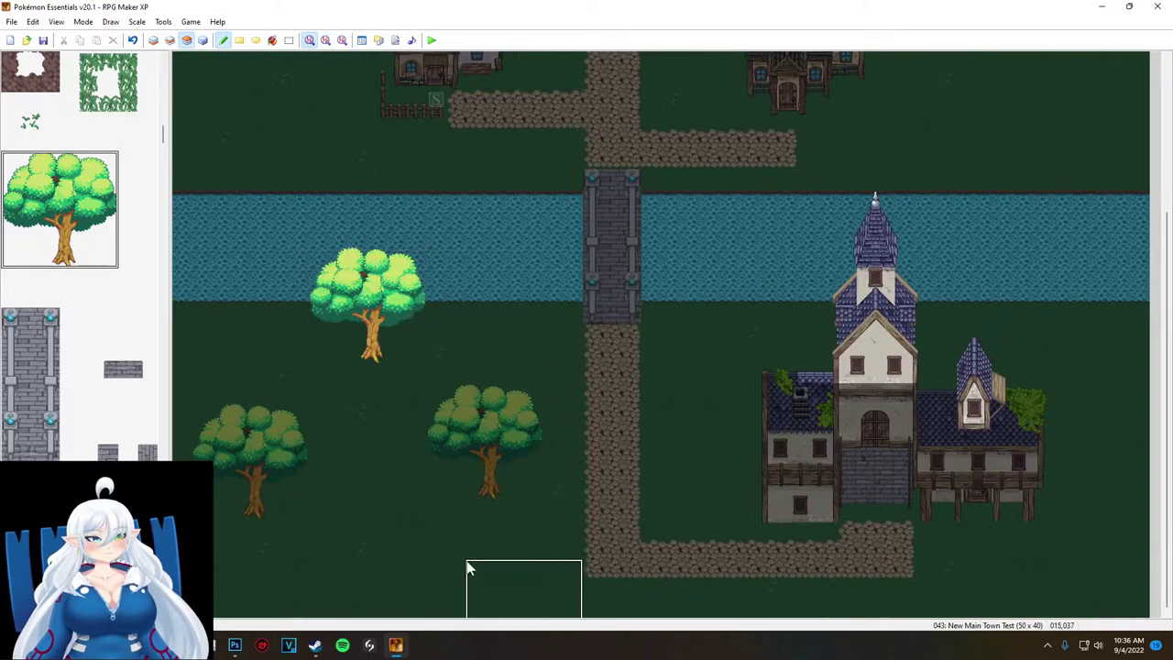
{"action": "key", "text": "ctrl+z"}
{"action": "key", "text": "ctrl+z"}
{"action": "key", "text": "ctrl+z"}
- Place the tree's lower part, without its top canopy tiles, at two spots on the grass west of the southern path
{"action": "left_click_drag", "start_coordinate": [116, 265], "coordinate": [16, 198]}
{"action": "left_click", "coordinate": [71, 260]}
{"action": "left_click", "coordinate": [125, 309]}
{"action": "left_click_drag", "start_coordinate": [109, 272], "coordinate": [12, 208]}
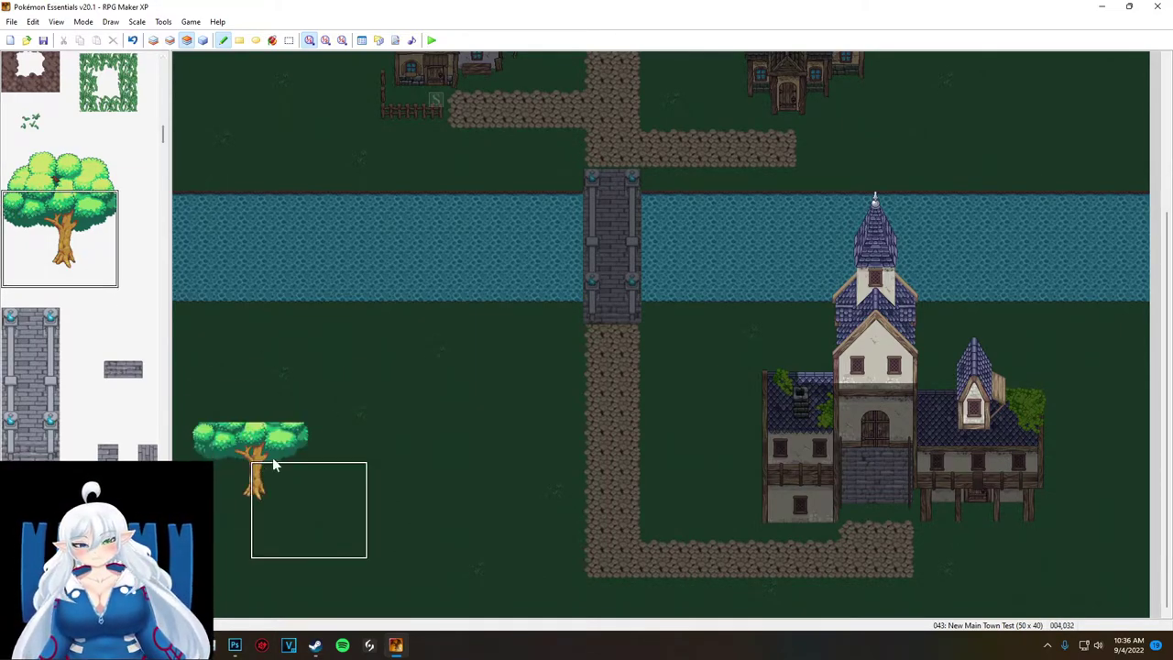
{"action": "left_click", "coordinate": [171, 39]}
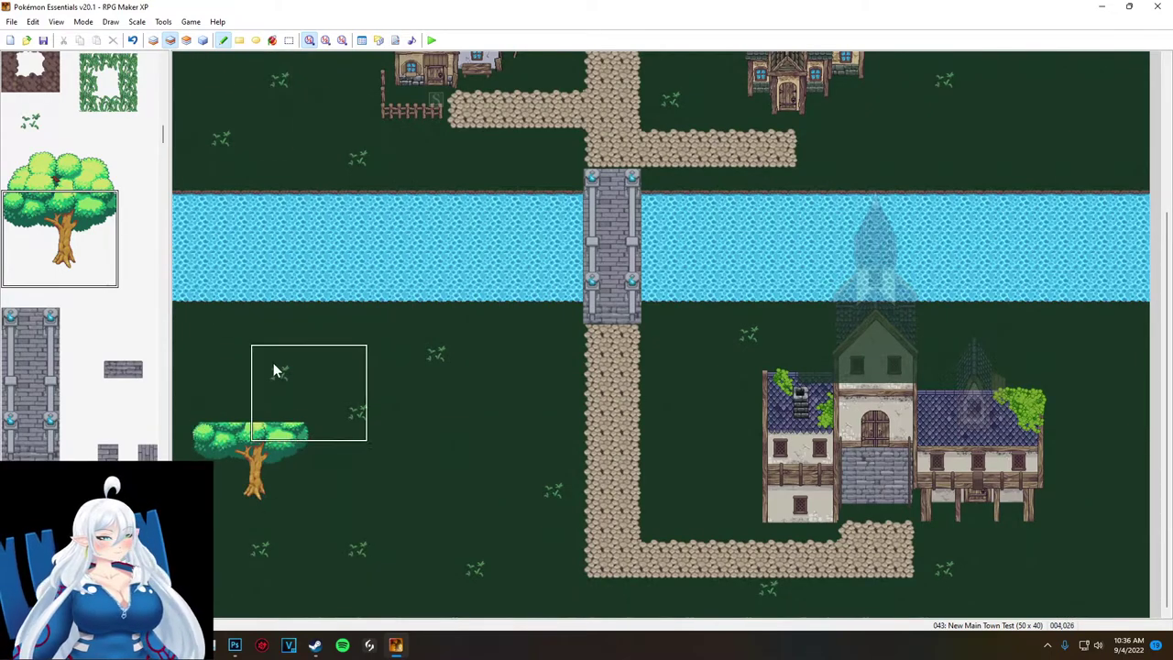
{"action": "left_click", "coordinate": [423, 377]}
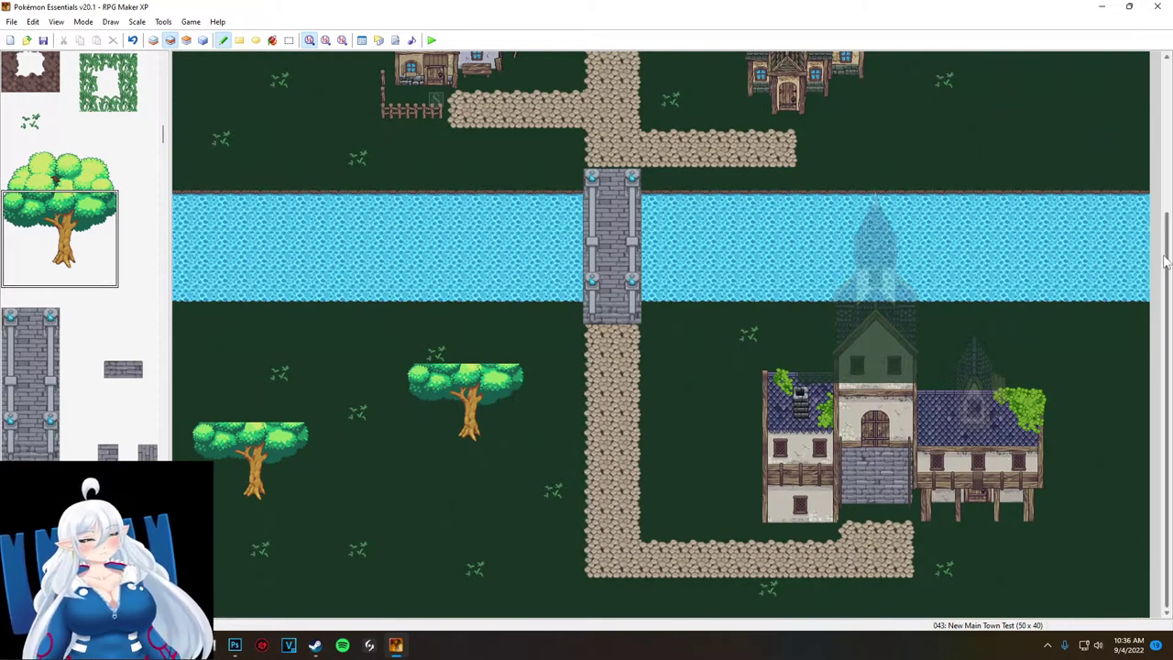
- Place lower tree parts on layer 2 beside the large house, at the map's western edge, and three along the eastern edge
{"action": "scroll", "coordinate": [1035, 184], "scroll_direction": "up", "scroll_amount": 3}
{"action": "left_click", "coordinate": [907, 183]}
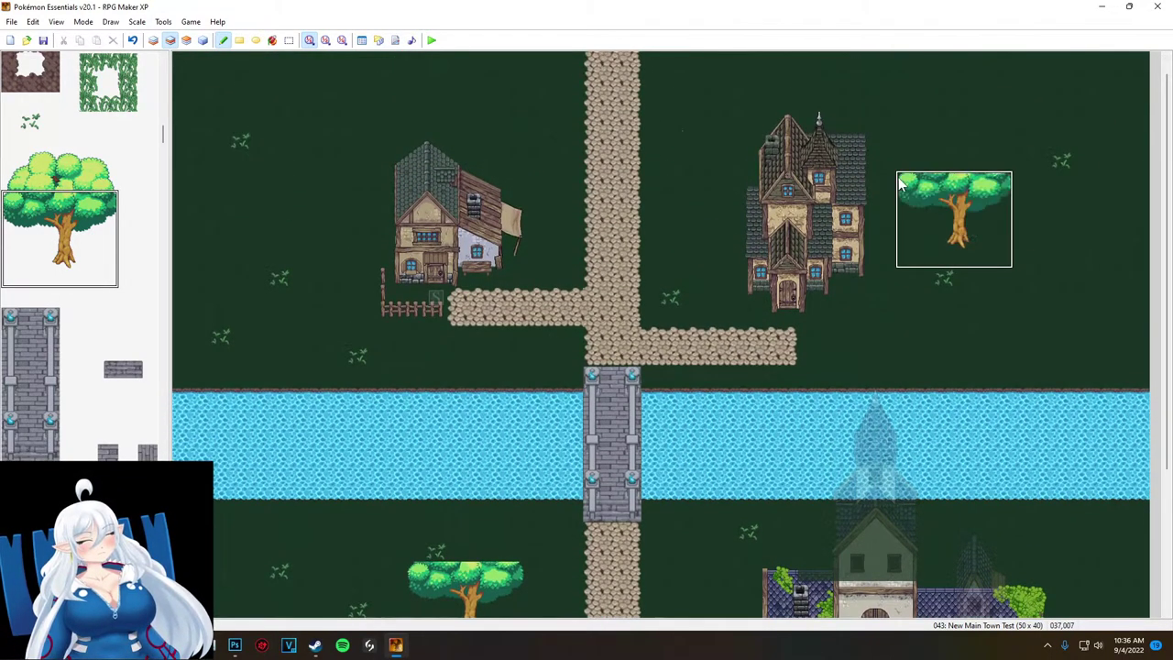
{"action": "left_click", "coordinate": [190, 209]}
{"action": "left_click", "coordinate": [1031, 185]}
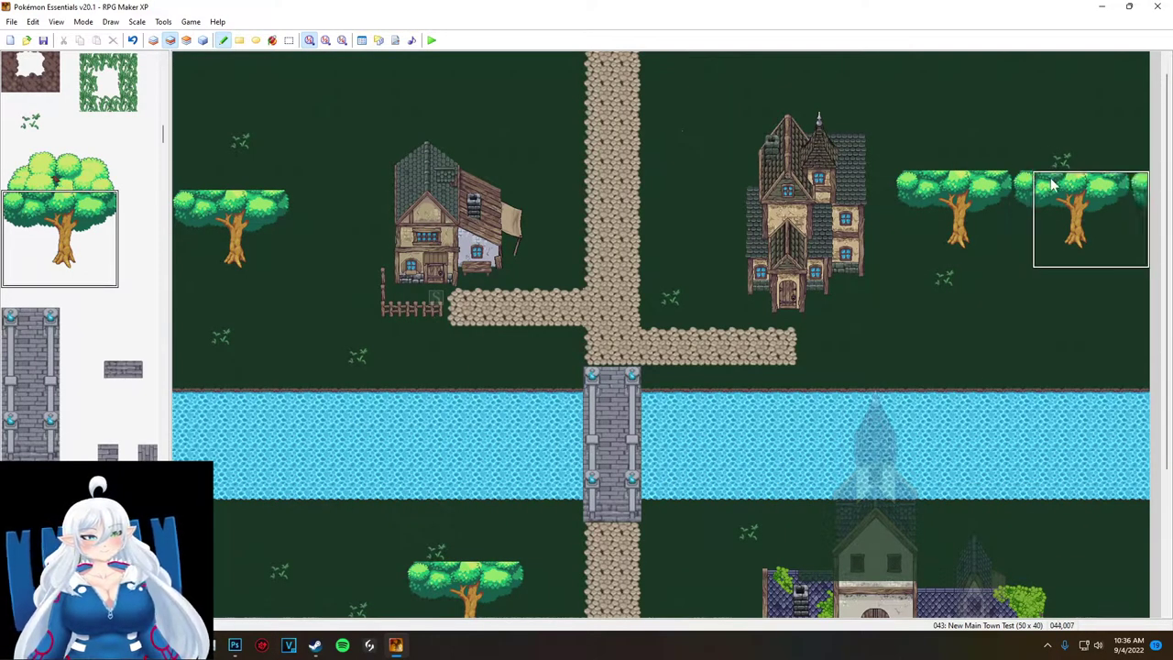
{"action": "key", "text": "ctrl+z"}
{"action": "left_click_drag", "start_coordinate": [1042, 110], "coordinate": [1039, 189]}
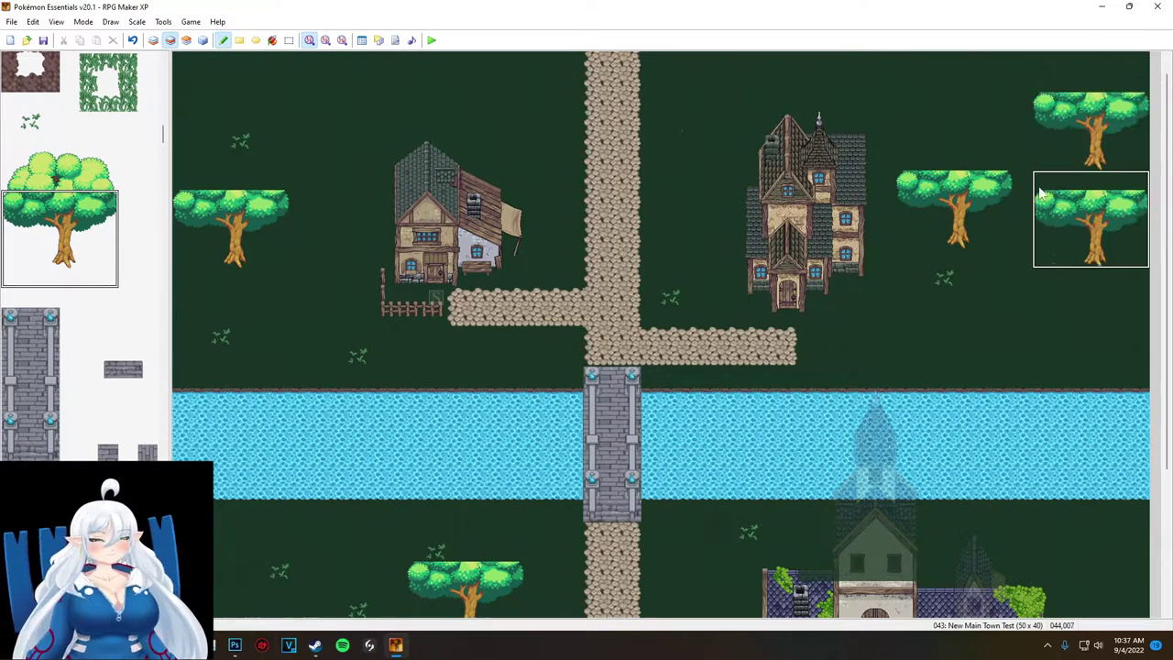
{"action": "left_click", "coordinate": [1040, 289]}
- Add the matching canopy tops on layer 3 above the tree parts in the northern half of the map
{"action": "key", "text": "F7"}
{"action": "left_click_drag", "start_coordinate": [107, 187], "coordinate": [14, 142]}
{"action": "left_click", "coordinate": [183, 142]}
{"action": "left_click", "coordinate": [1040, 137]}
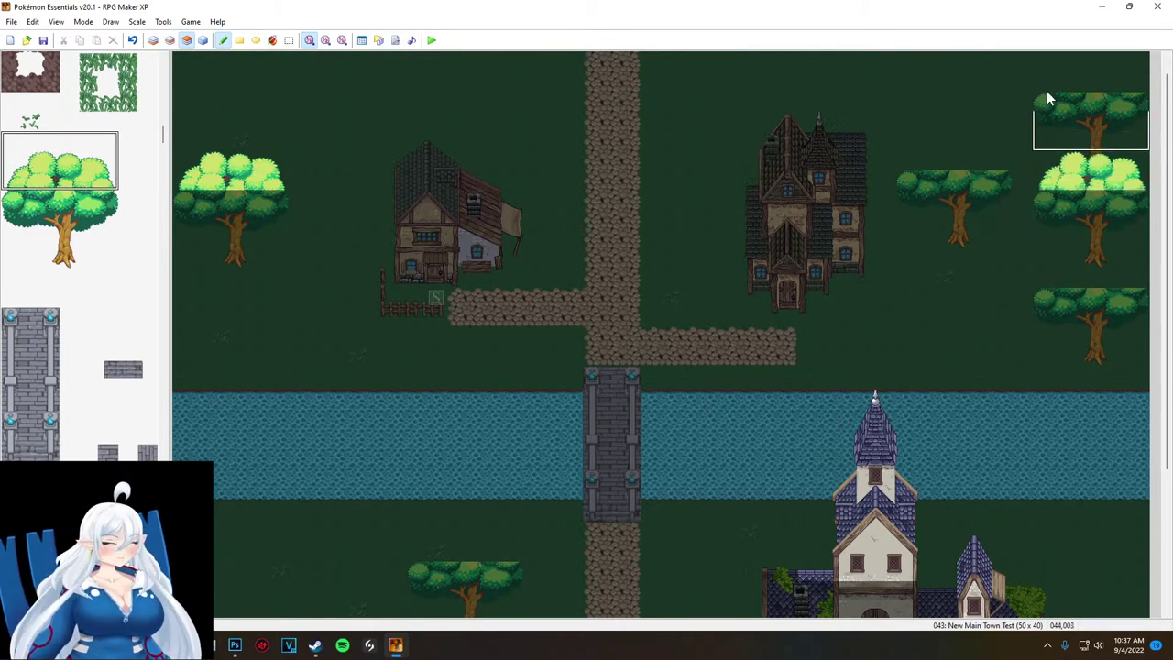
{"action": "left_click", "coordinate": [1040, 57]}
{"action": "left_click", "coordinate": [1040, 229]}
{"action": "scroll", "coordinate": [1099, 184], "scroll_direction": "down", "scroll_amount": 2}
{"action": "scroll", "coordinate": [1008, 137], "scroll_direction": "up", "scroll_amount": 2}
{"action": "left_click", "coordinate": [909, 121]}
- Add canopy tops on layer 3 to the two trees southwest of the bridge
{"action": "scroll", "coordinate": [908, 121], "scroll_direction": "down", "scroll_amount": 5}
{"action": "scroll", "coordinate": [323, 451], "scroll_direction": "down", "scroll_amount": 2}
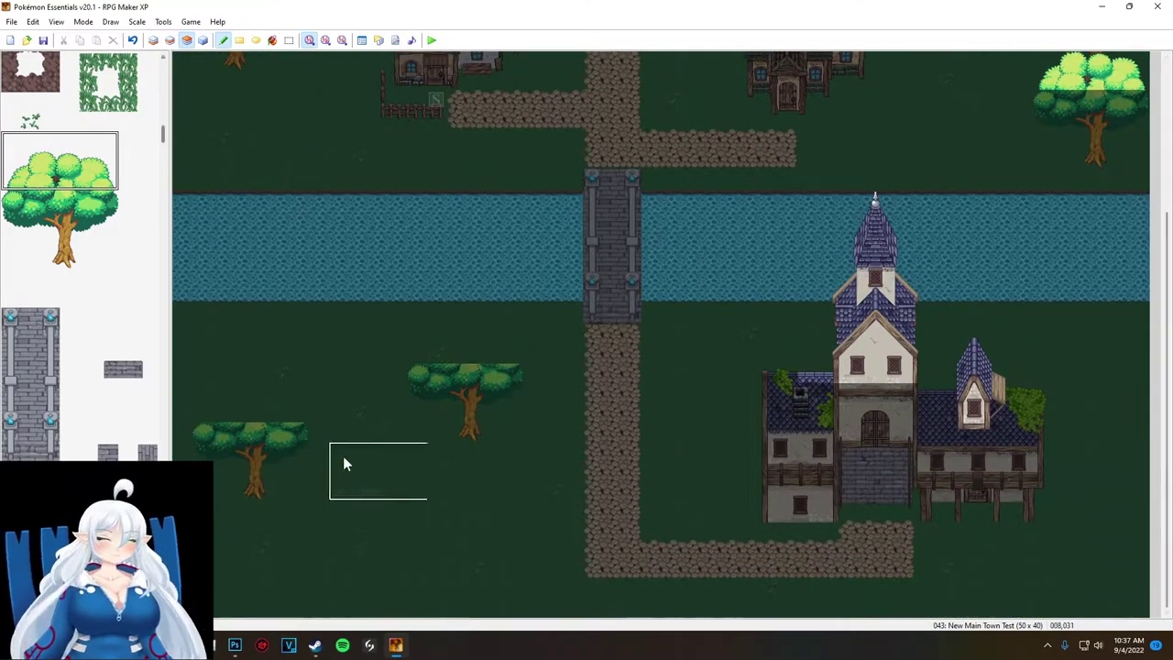
{"action": "left_click", "coordinate": [418, 331]}
{"action": "left_click", "coordinate": [200, 389]}
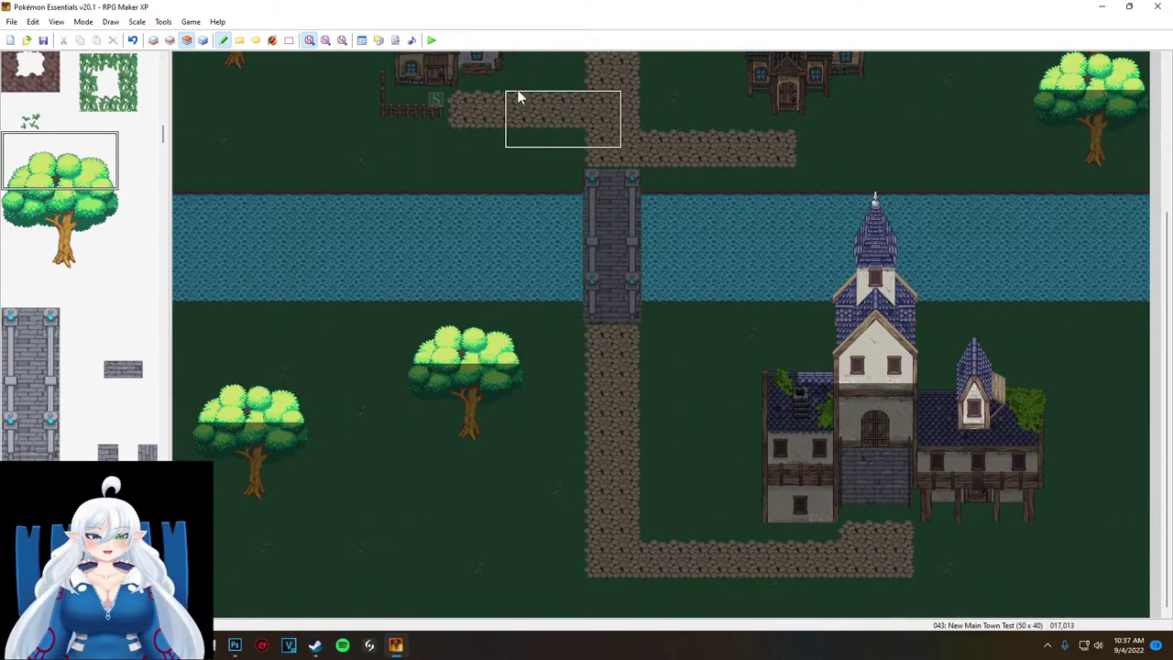
- Set overlap priorities on the tree's canopy tiles in My Game Tileset and apply the changes
{"action": "left_click", "coordinate": [362, 39]}
{"action": "left_click", "coordinate": [768, 232]}
{"action": "scroll", "coordinate": [691, 291], "scroll_direction": "down", "scroll_amount": 10}
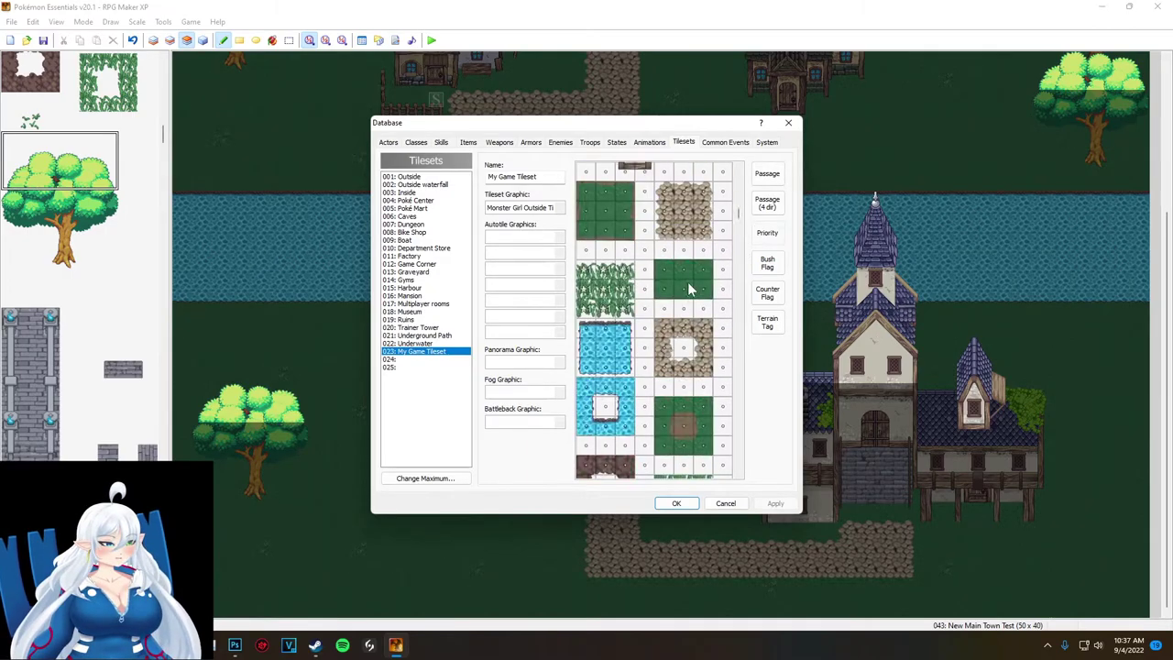
{"action": "scroll", "coordinate": [692, 335], "scroll_direction": "up", "scroll_amount": 10}
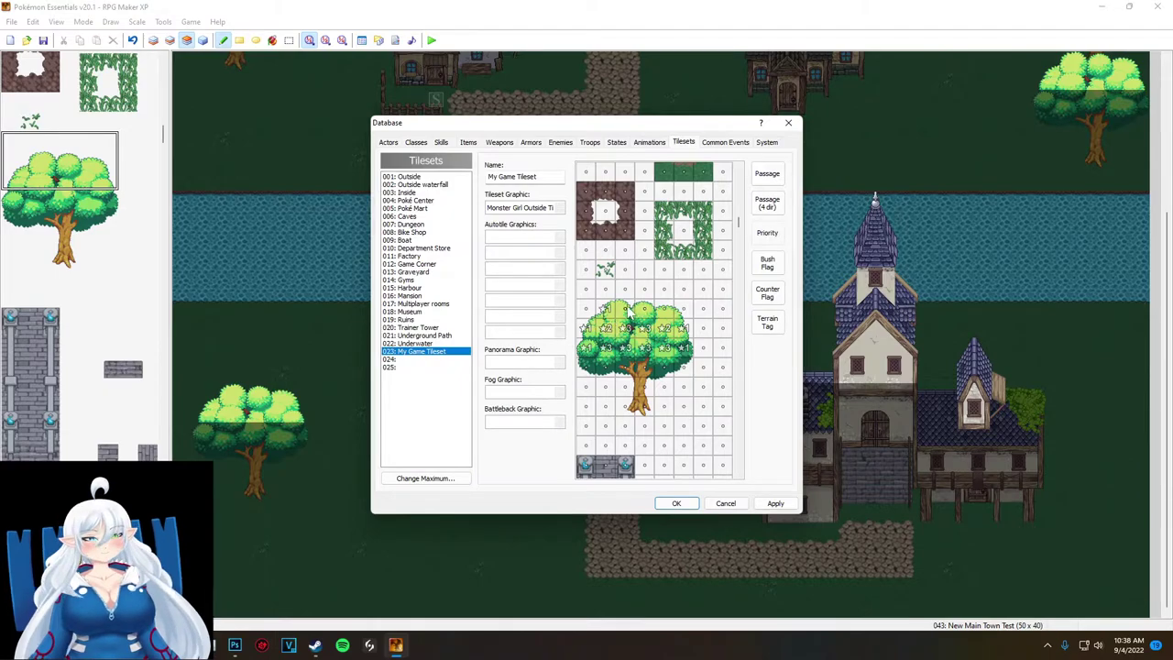
{"action": "left_click", "coordinate": [772, 504]}
{"action": "left_click", "coordinate": [685, 502]}
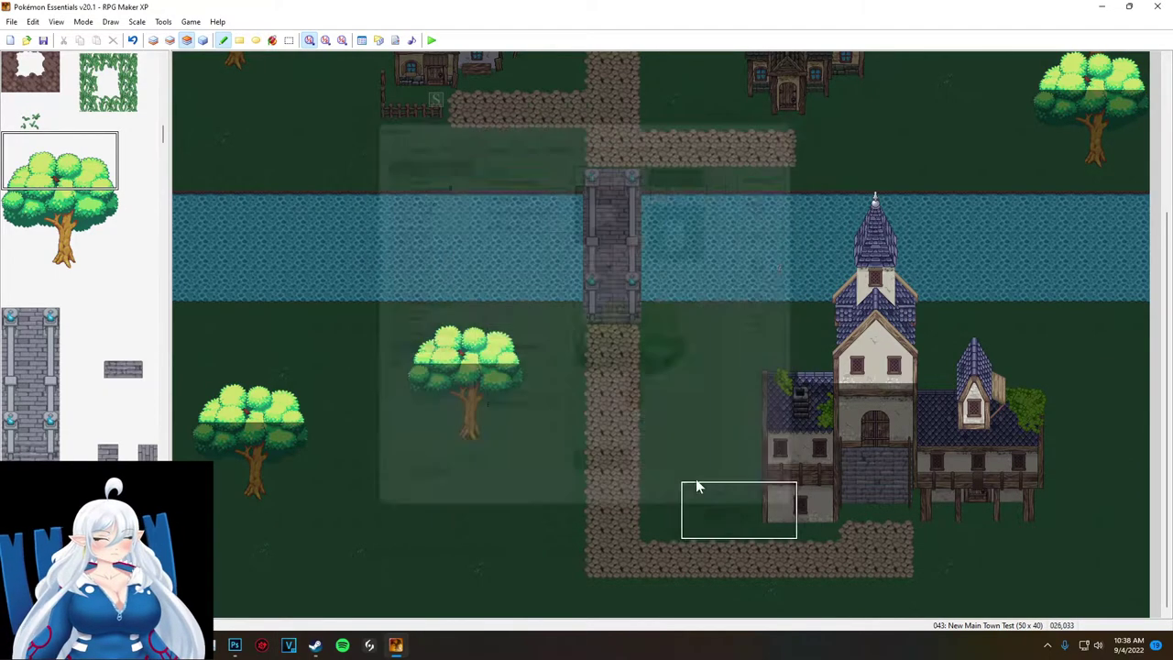
- Save the project changes and start a playtest of the town map
{"action": "left_click", "coordinate": [432, 40]}
{"action": "left_click", "coordinate": [548, 346]}
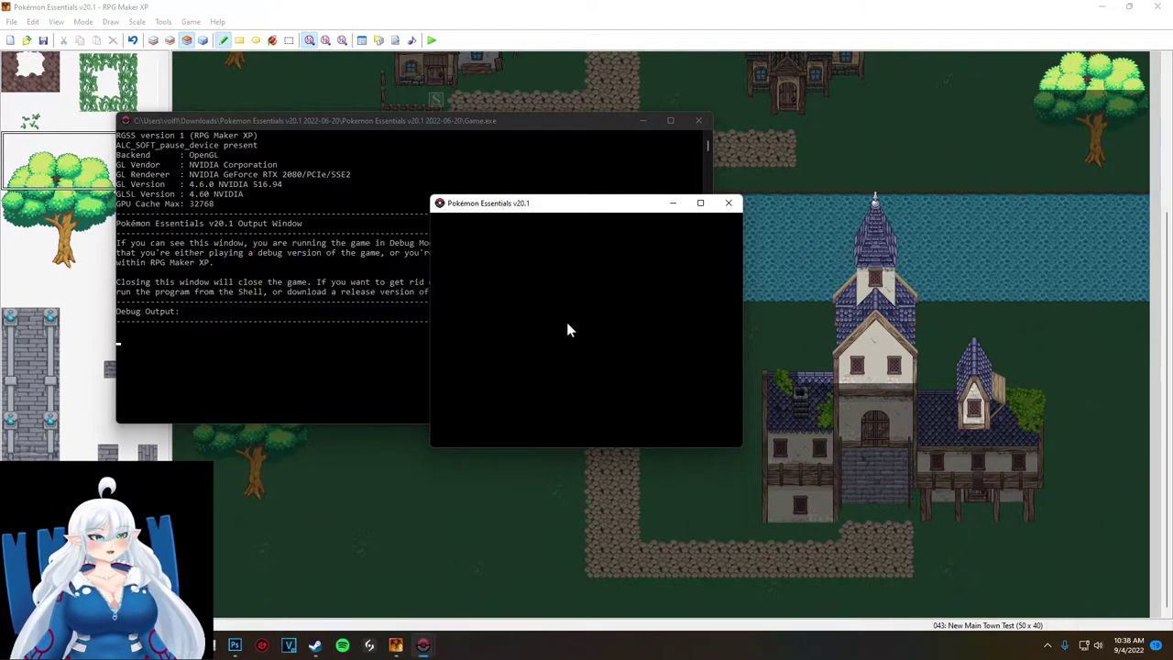
{"action": "key", "text": "Return"}
- Walk the character around and behind the northwestern tree to check its canopy overlap and passability, and close the playtest
{"action": "key", "text": "Down"}
{"action": "key", "text": "Left"}
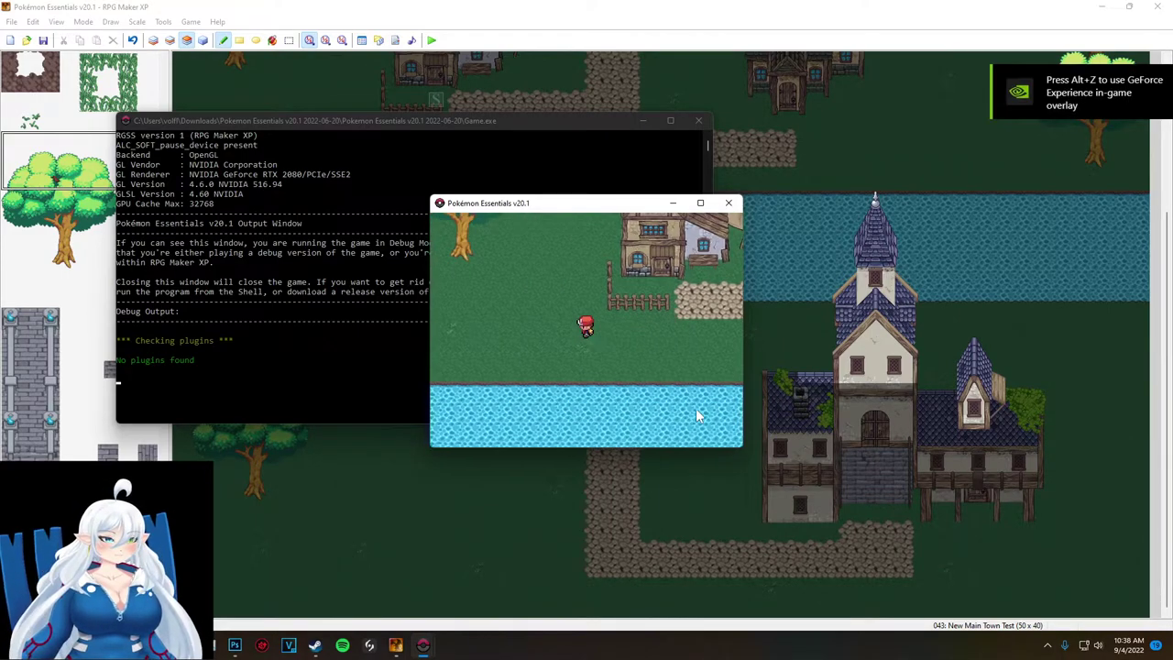
{"action": "key", "text": "Up"}
{"action": "key", "text": "Left"}
{"action": "key", "text": "Right"}
{"action": "key", "text": "Left"}
{"action": "key", "text": "Right"}
{"action": "key", "text": "Up"}
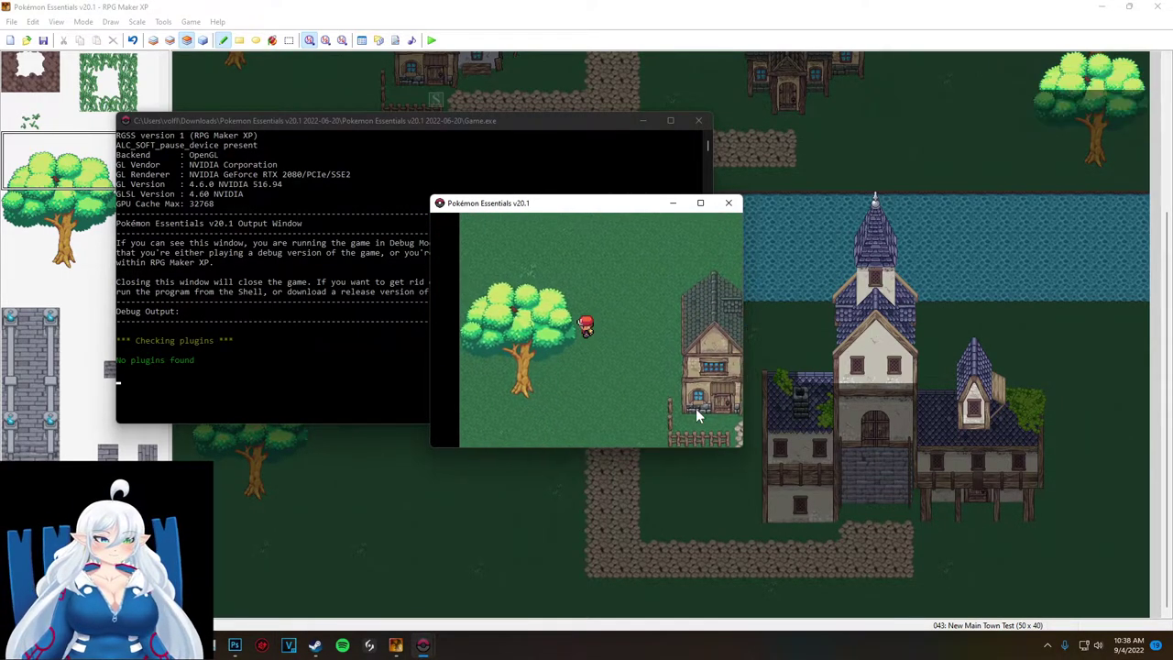
{"action": "key", "text": "Left"}
{"action": "key", "text": "Right"}
{"action": "key", "text": "Up"}
{"action": "key", "text": "Down"}
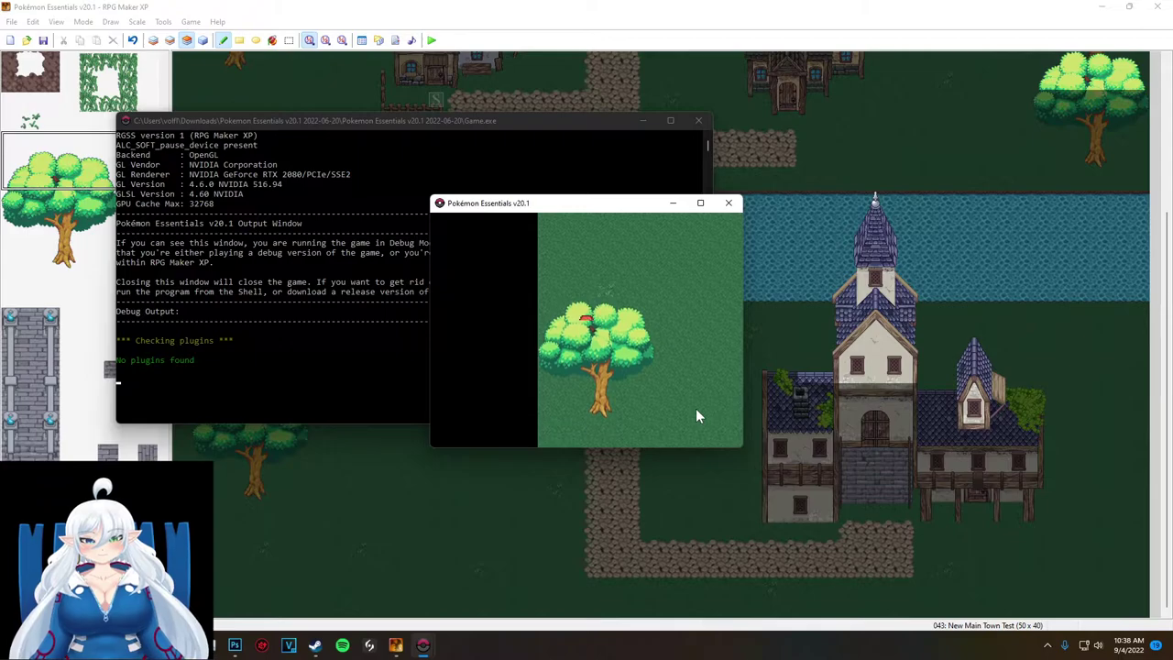
{"action": "left_click", "coordinate": [729, 205]}
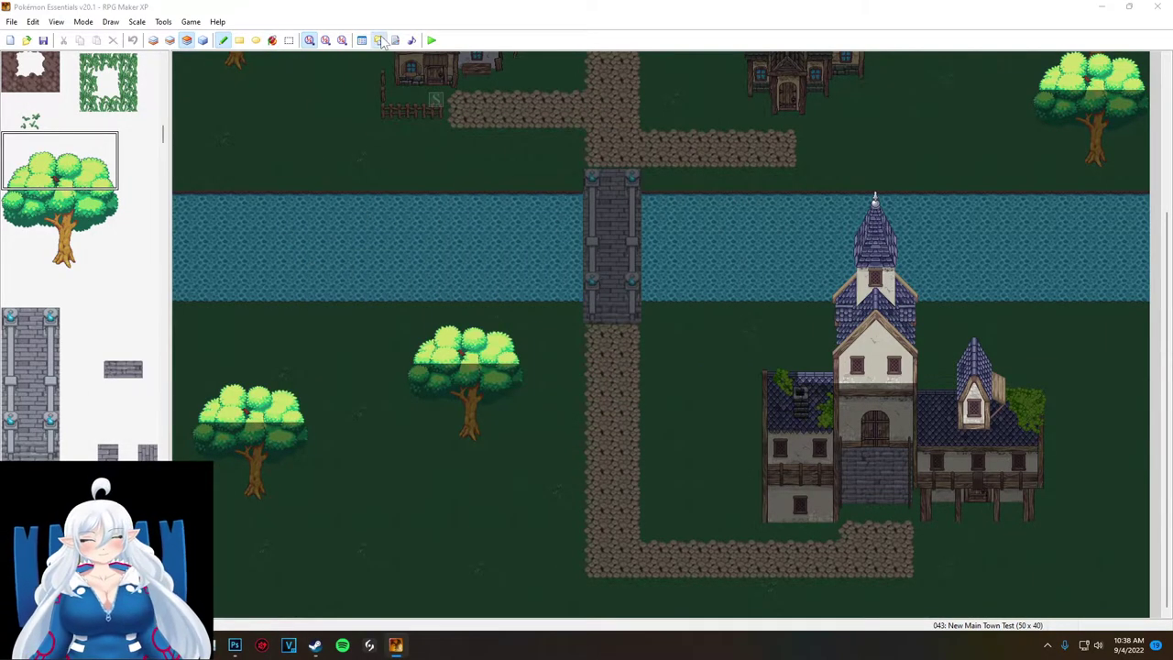
- Set the priorities of the tree's upper three canopy rows to 2 and 3 in My Game Tileset and apply them
{"action": "left_click", "coordinate": [361, 42]}
{"action": "left_click", "coordinate": [700, 187]}
{"action": "left_click", "coordinate": [362, 41]}
{"action": "left_click_drag", "start_coordinate": [739, 176], "coordinate": [741, 239]}
{"action": "scroll", "coordinate": [742, 240], "scroll_direction": "up", "scroll_amount": 3}
{"action": "left_click", "coordinate": [767, 233]}
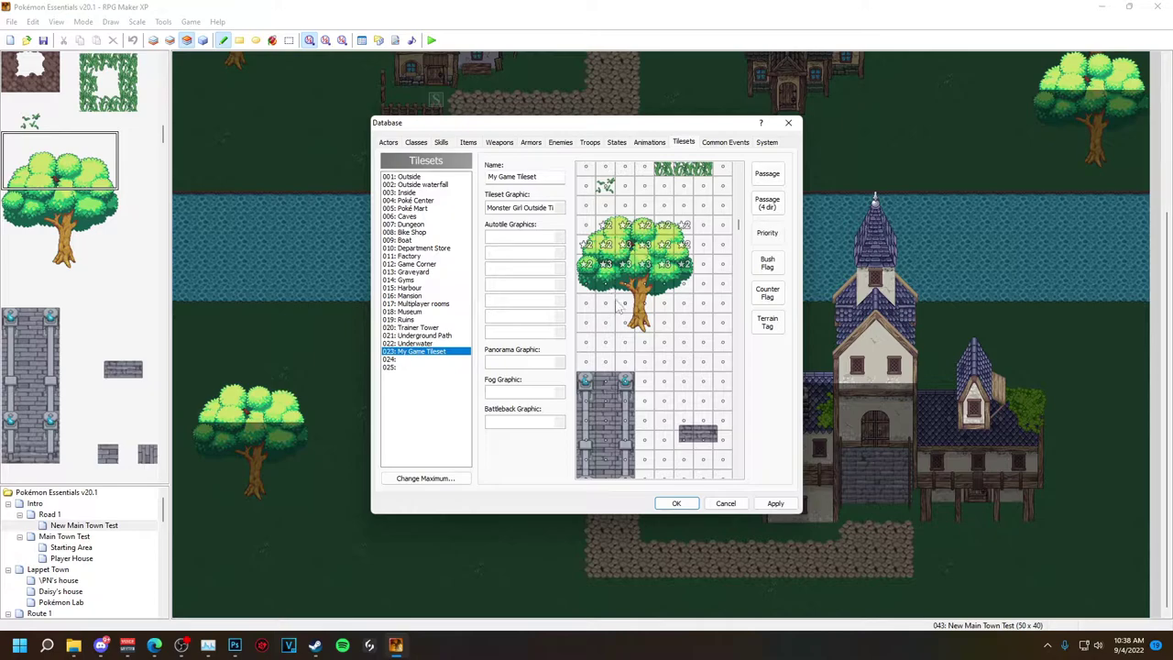
{"action": "left_click", "coordinate": [775, 503]}
- Make the tree's canopy tiles passable, keep only the trunk tiles blocked, and accept the tileset settings
{"action": "left_click", "coordinate": [763, 178]}
{"action": "left_click", "coordinate": [585, 268]}
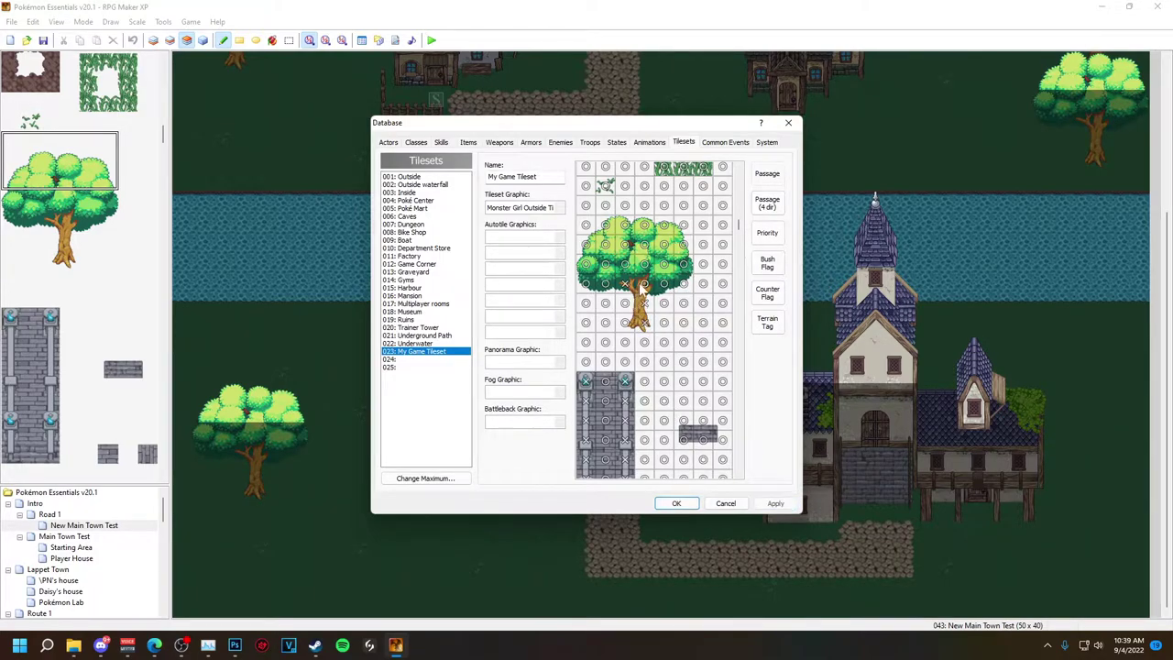
{"action": "left_click", "coordinate": [678, 504]}
- Save the revised tileset settings and launch the game for another playtest
{"action": "left_click", "coordinate": [431, 42]}
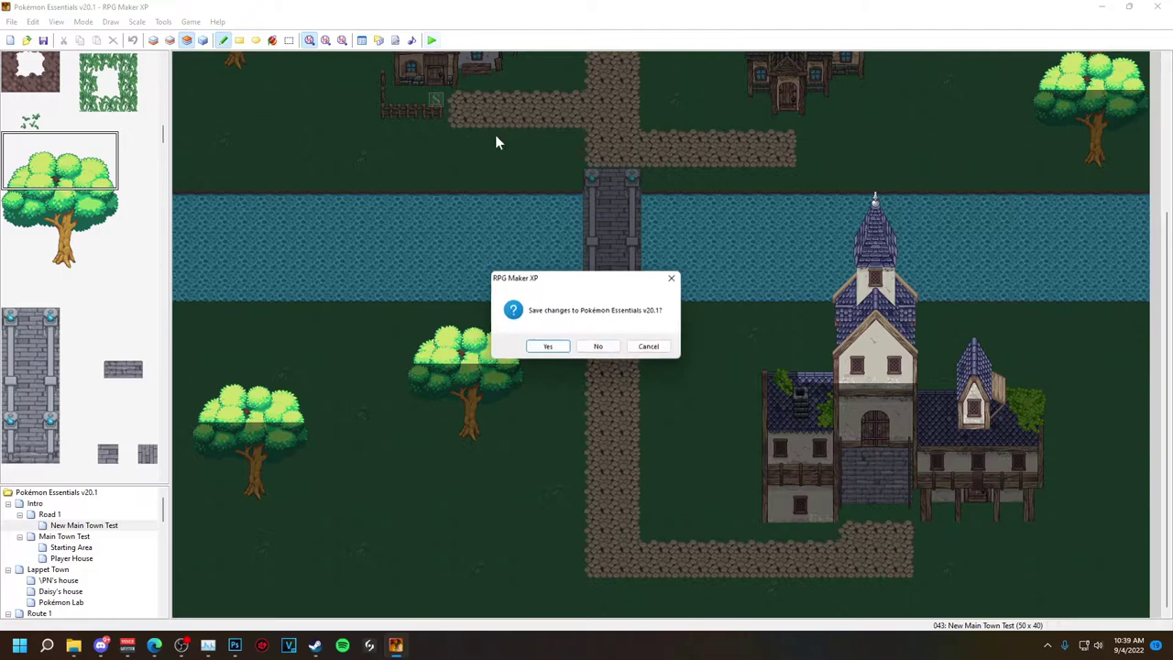
{"action": "left_click", "coordinate": [548, 346]}
{"action": "key", "text": "Return"}
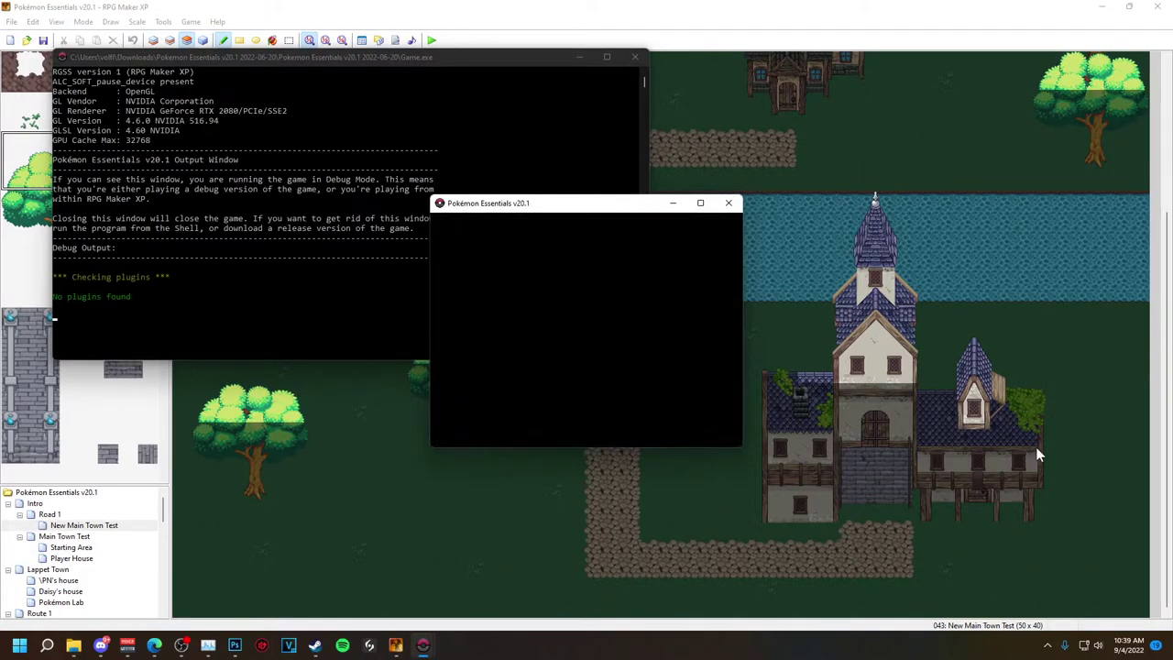
- Walk the character behind the northwestern tree's canopy to test the new passage and priority settings, and close the game
{"action": "key", "text": "Left"}
{"action": "key", "text": "Up"}
{"action": "key", "text": "Right"}
{"action": "key", "text": "Up"}
{"action": "key", "text": "Left"}
{"action": "key", "text": "Down"}
{"action": "key", "text": "Right"}
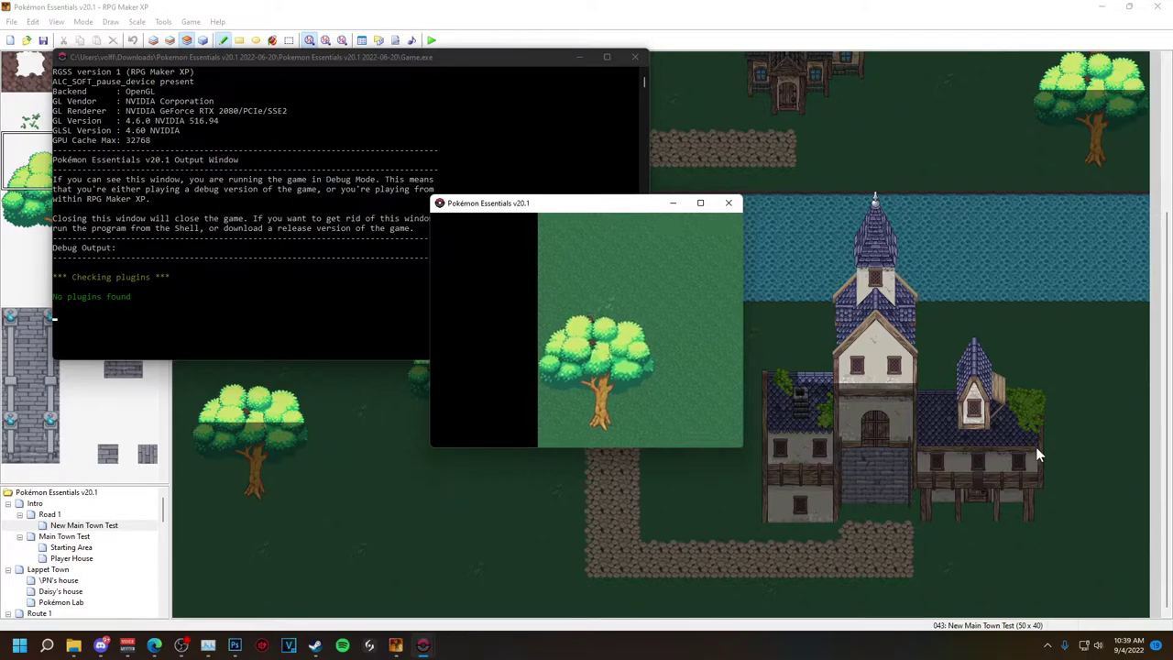
{"action": "left_click", "coordinate": [733, 205]}
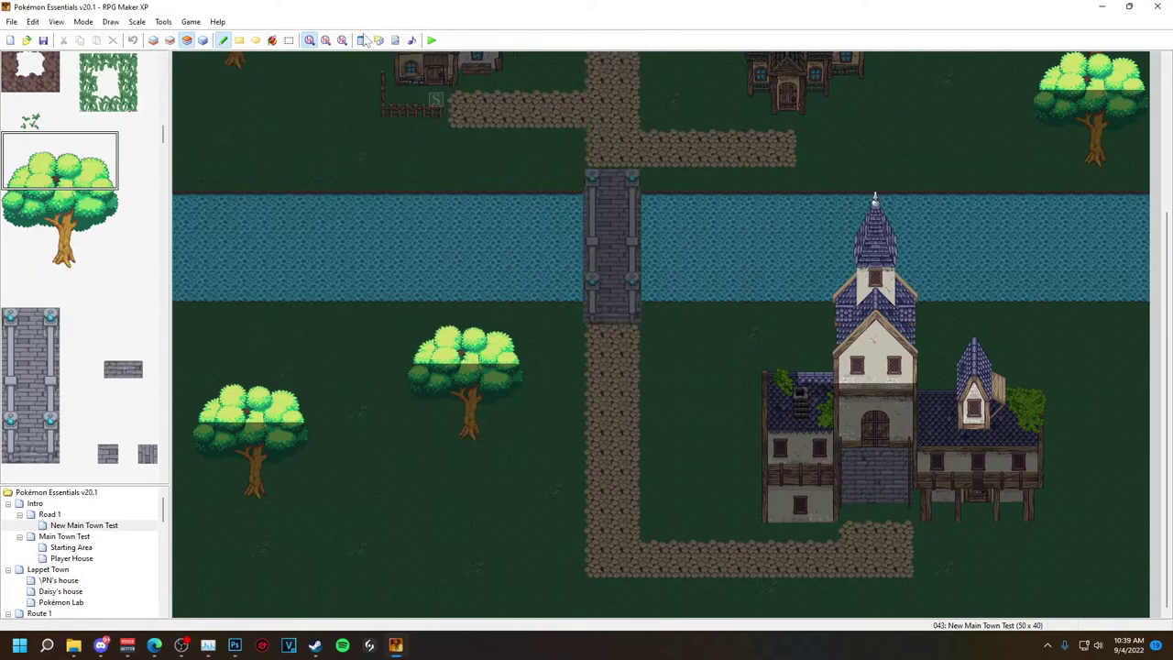
- Set priority 2 on the outer tiles of the tree's lowest canopy row in My Game Tileset and accept the changes
{"action": "key", "text": "F9"}
{"action": "scroll", "coordinate": [655, 321], "scroll_direction": "up", "scroll_amount": 10}
{"action": "left_click", "coordinate": [768, 233]}
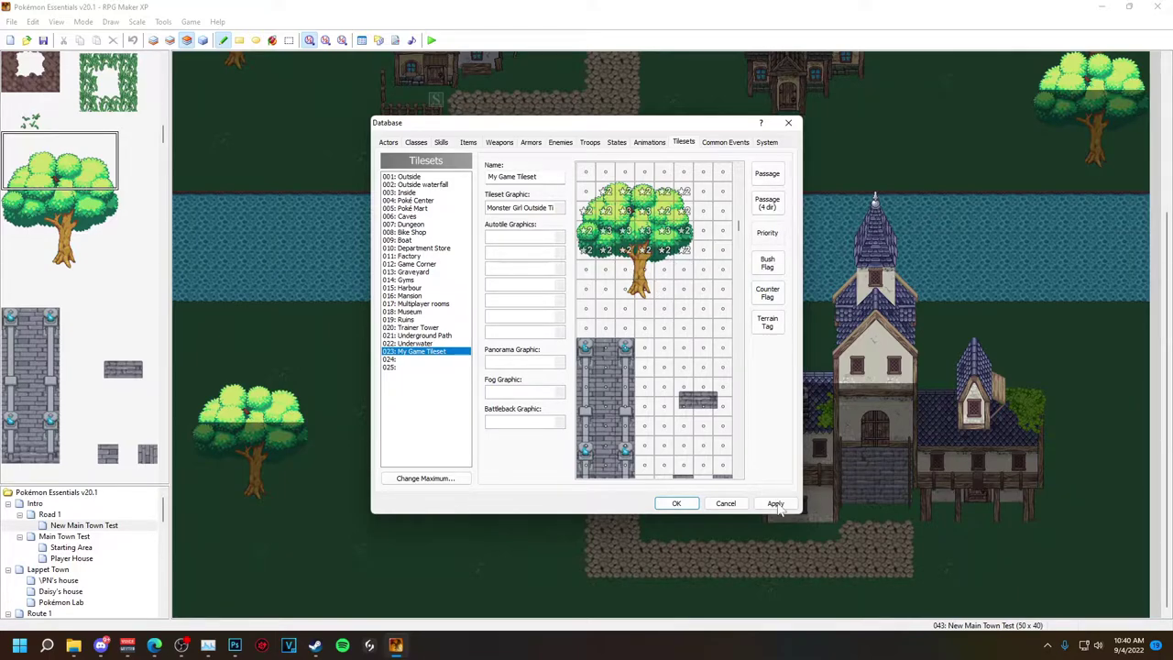
{"action": "left_click", "coordinate": [678, 503]}
- Save the project changes and launch the game for another playtest
{"action": "left_click", "coordinate": [432, 41]}
{"action": "left_click", "coordinate": [550, 347]}
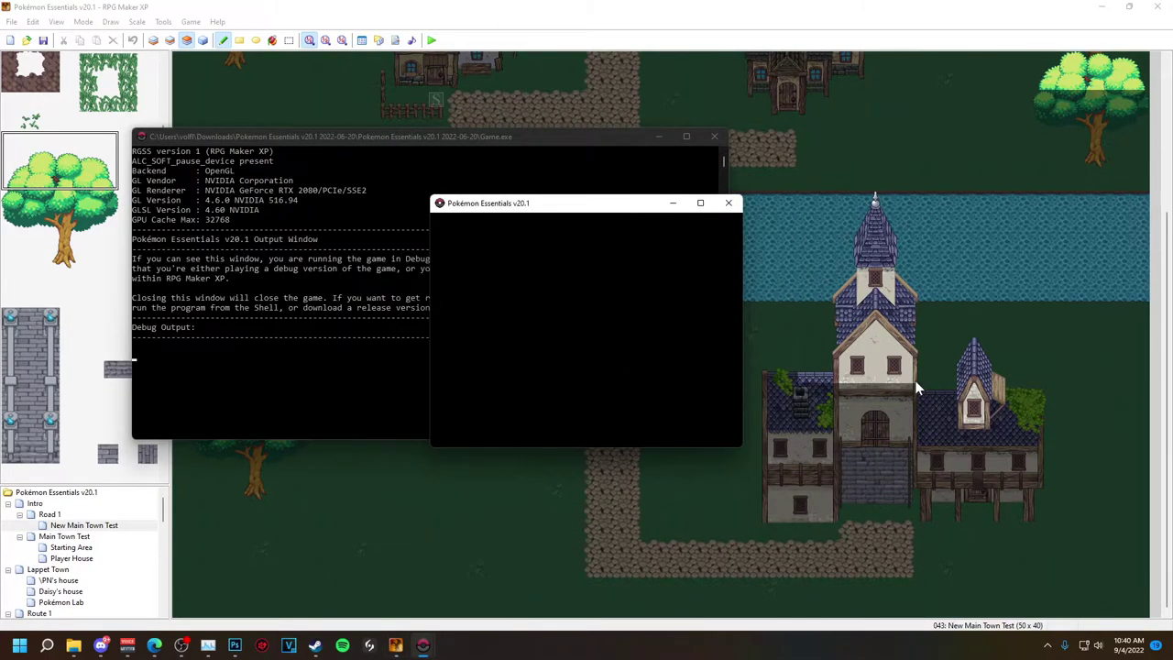
{"action": "key", "text": "Return"}
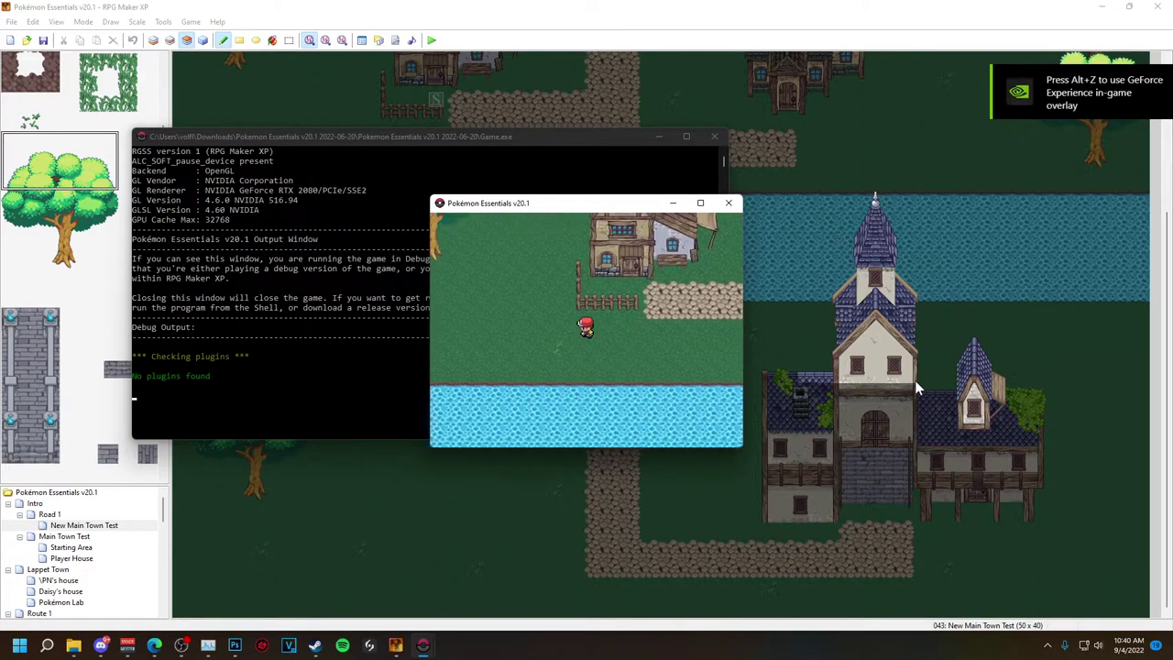
- Walk the character around and behind the northwestern tree to test its passage and layering
{"action": "key", "text": "Left"}
{"action": "key", "text": "Up"}
{"action": "key", "text": "Left"}
{"action": "key", "text": "Down"}
{"action": "key", "text": "Right"}
{"action": "key", "text": "Up"}
{"action": "key", "text": "Right"}
{"action": "key", "text": "Down"}
{"action": "key", "text": "Right"}
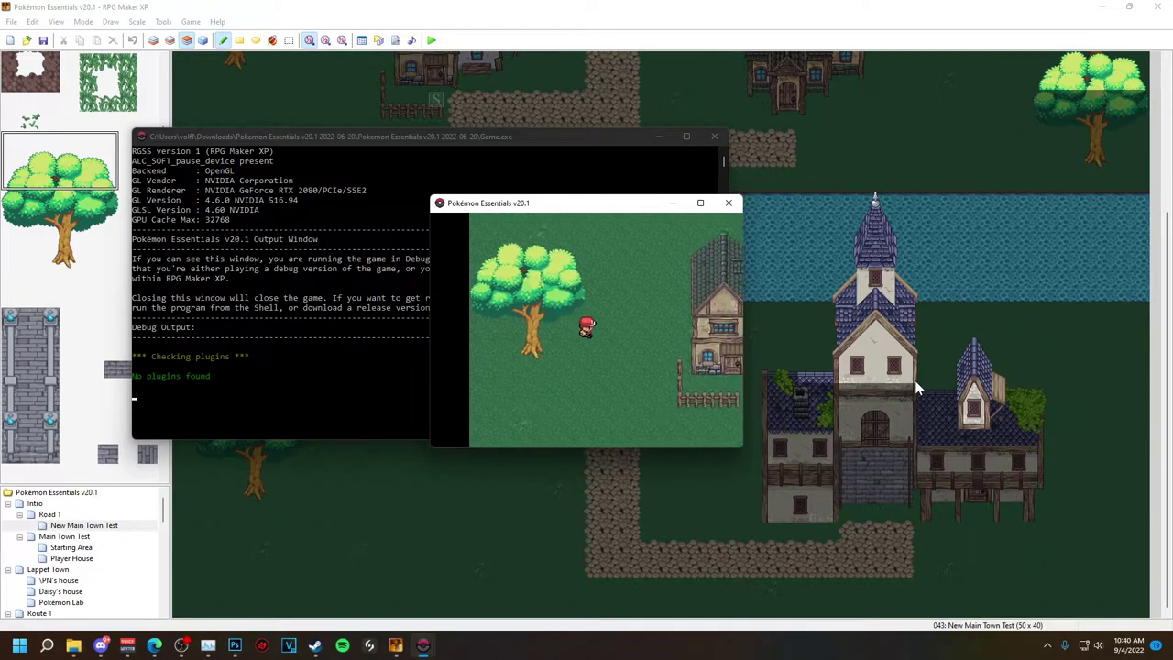
- Walk the character across the map to the stacked trees along the northeastern edge and enter the gap between them
{"action": "key", "text": "Right"}
{"action": "key", "text": "Up"}
{"action": "key", "text": "Right"}
{"action": "key", "text": "Right"}
{"action": "key", "text": "Right"}
{"action": "key", "text": "Up"}
{"action": "key", "text": "Right"}
{"action": "key", "text": "Left"}
{"action": "key", "text": "Up"}
{"action": "key", "text": "Right"}
{"action": "key", "text": "Left"}
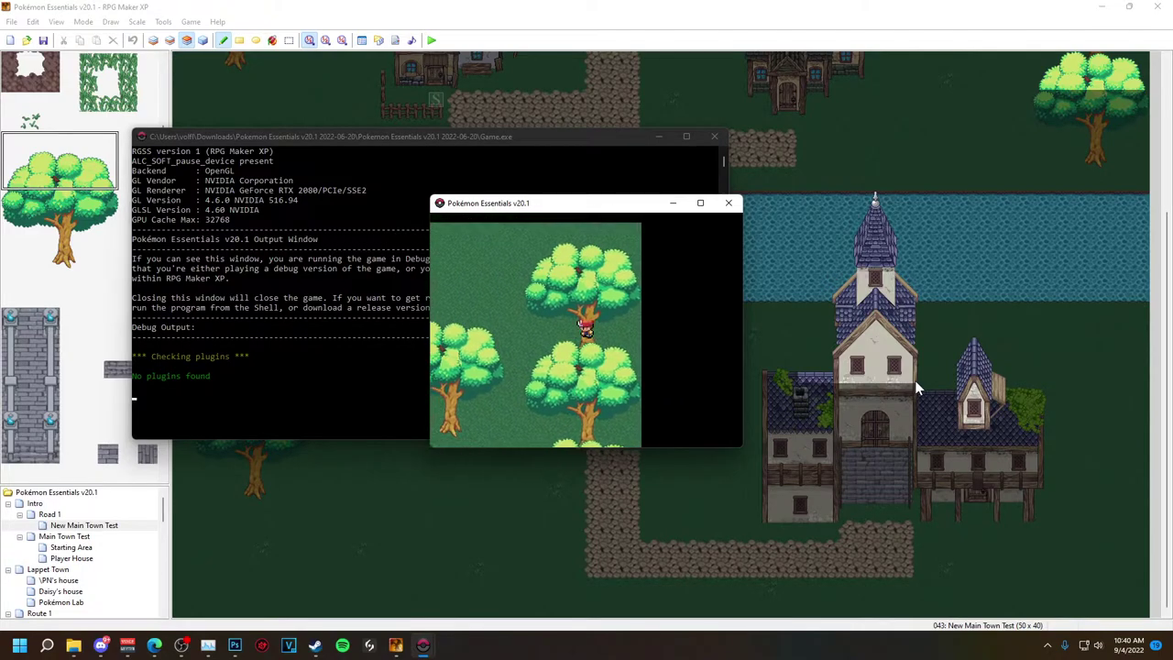
- Test walking around the trunk between the stacked trees, and close the game
{"action": "key", "text": "Up"}
{"action": "key", "text": "Right"}
{"action": "key", "text": "Down"}
{"action": "key", "text": "Left"}
{"action": "key", "text": "Down"}
{"action": "key", "text": "Right"}
{"action": "key", "text": "Up"}
{"action": "key", "text": "Left"}
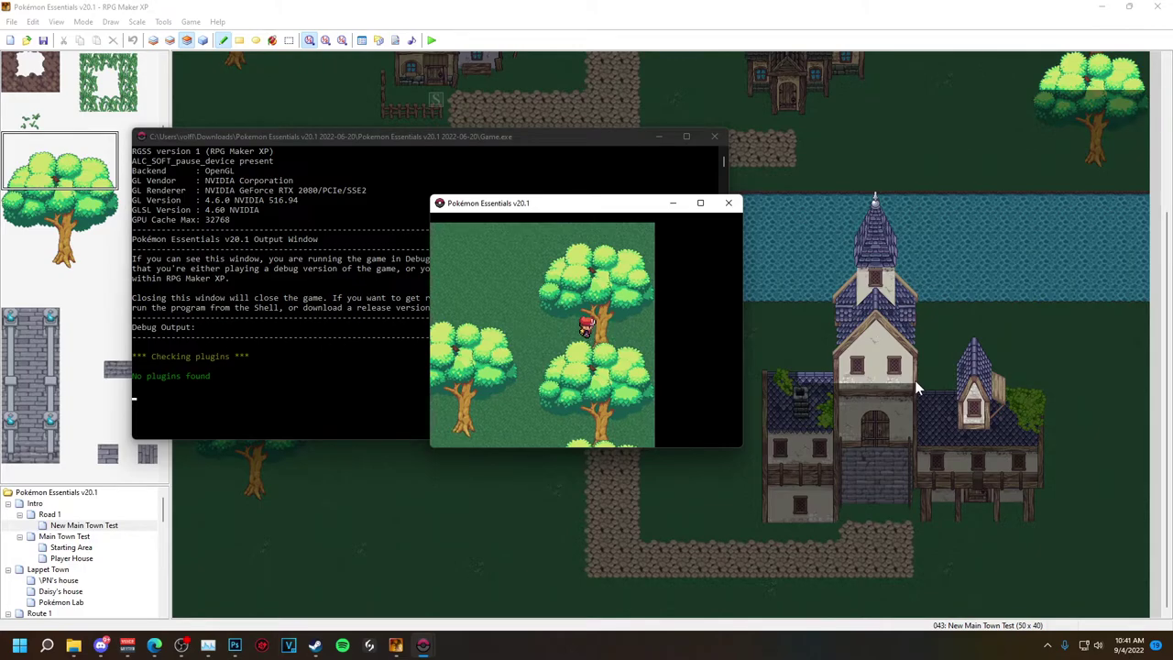
{"action": "left_click", "coordinate": [732, 207]}
- Revise the passage and priority settings around the tree's lowest canopy row in My Game Tileset and accept them
{"action": "left_click", "coordinate": [378, 42]}
{"action": "left_click", "coordinate": [703, 185]}
{"action": "left_click", "coordinate": [363, 41]}
{"action": "scroll", "coordinate": [653, 345], "scroll_direction": "down", "scroll_amount": 5}
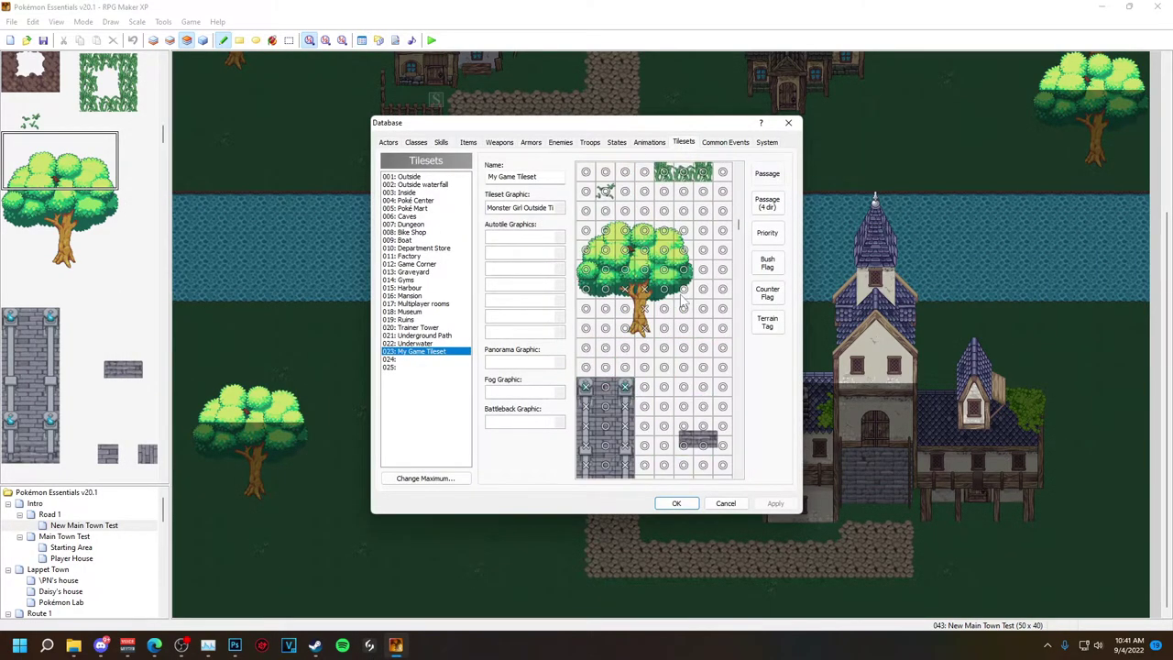
{"action": "left_click", "coordinate": [769, 234]}
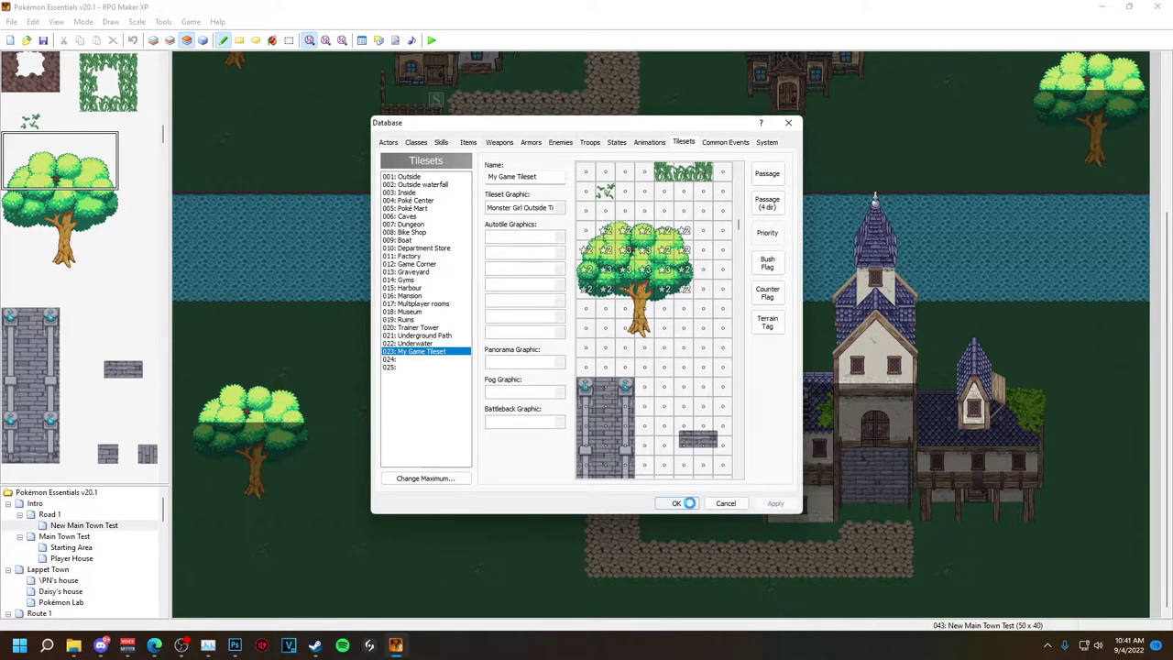
{"action": "left_click", "coordinate": [688, 503]}
- Save the revised tree settings and start a new playtest of the game
{"action": "left_click", "coordinate": [432, 42]}
{"action": "left_click", "coordinate": [550, 346]}
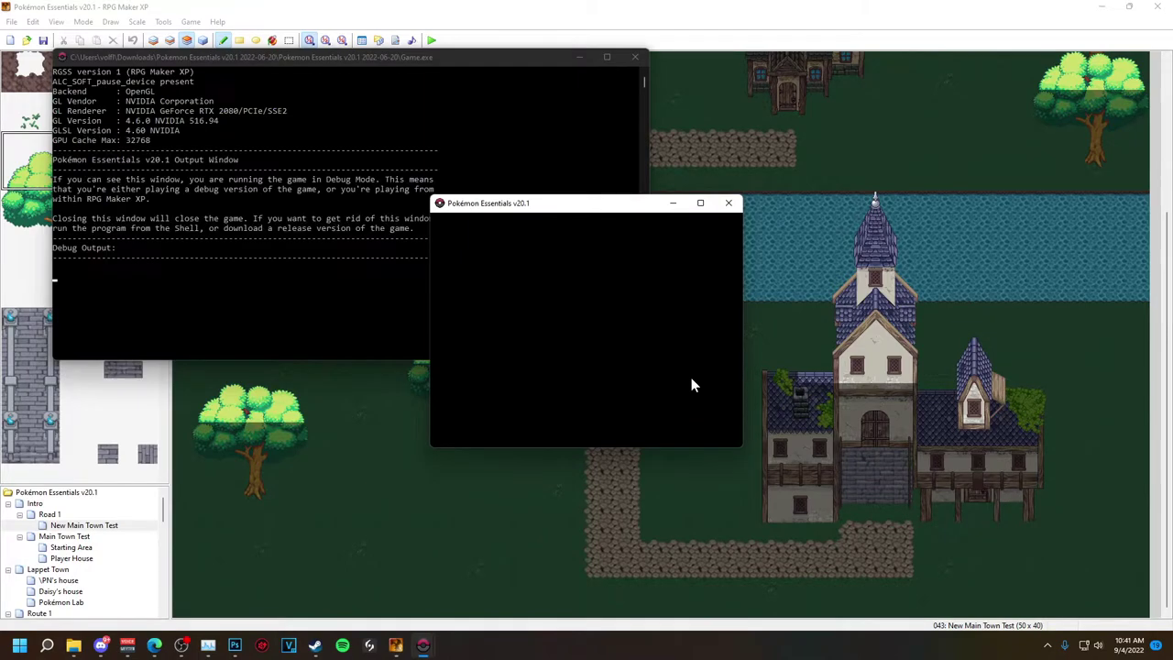
{"action": "key", "text": "Return"}
- Walk the character east to the stacked trees, test moving behind their canopies, and close the game
{"action": "key", "text": "Right"}
{"action": "key", "text": "Down"}
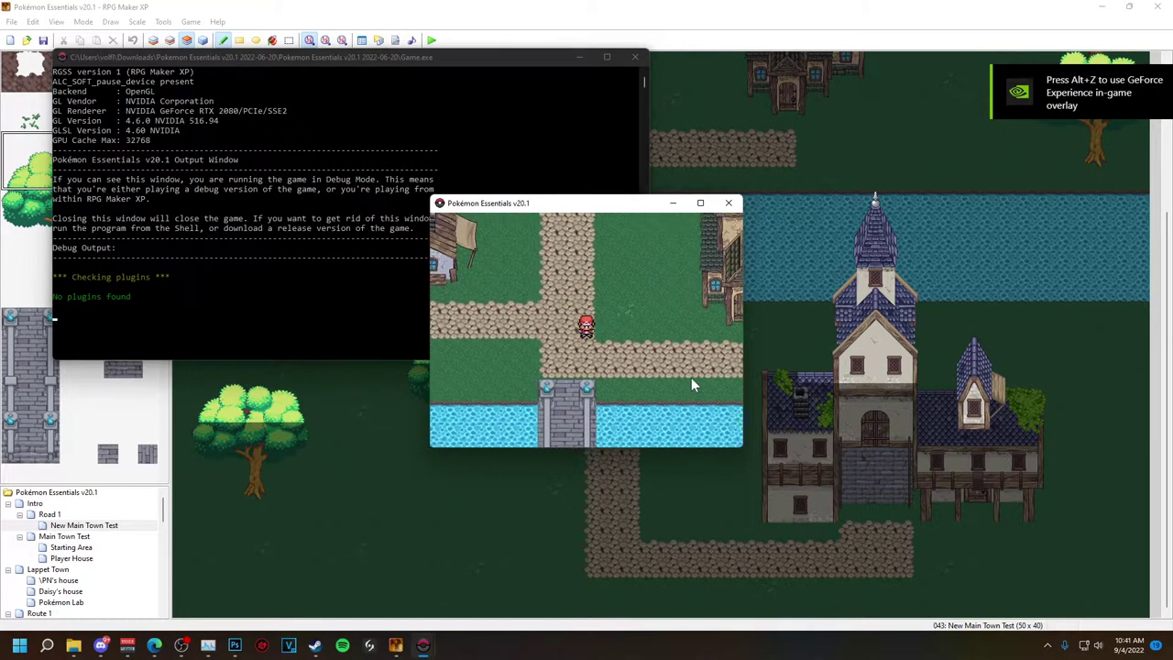
{"action": "key", "text": "Right"}
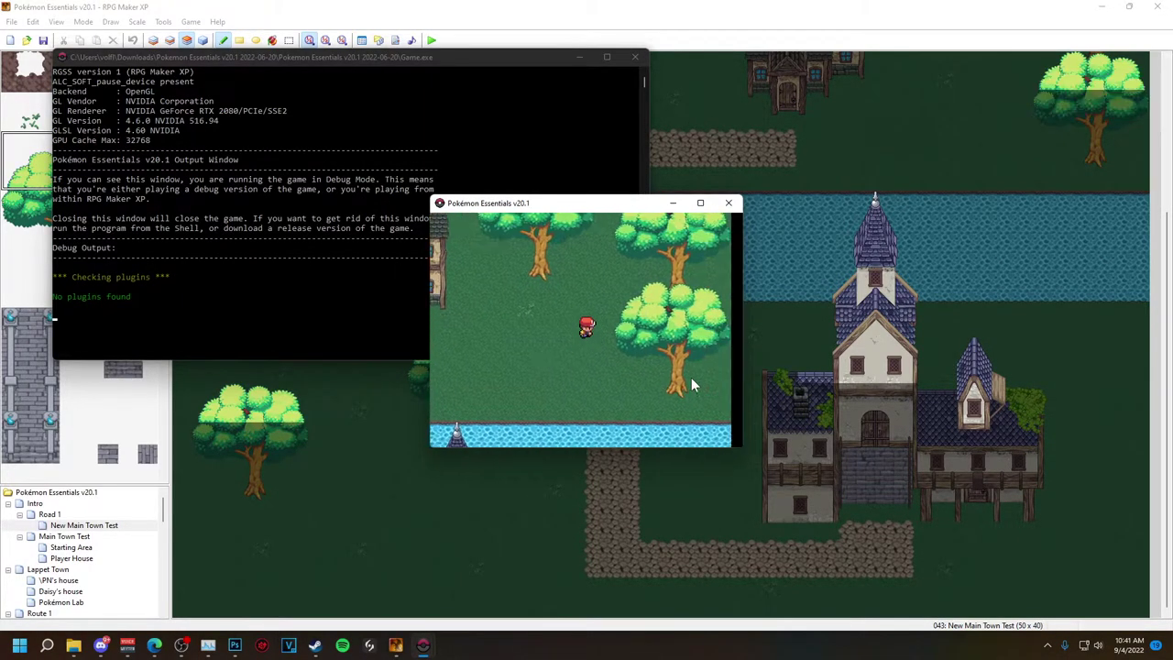
{"action": "key", "text": "Right"}
{"action": "key", "text": "Up"}
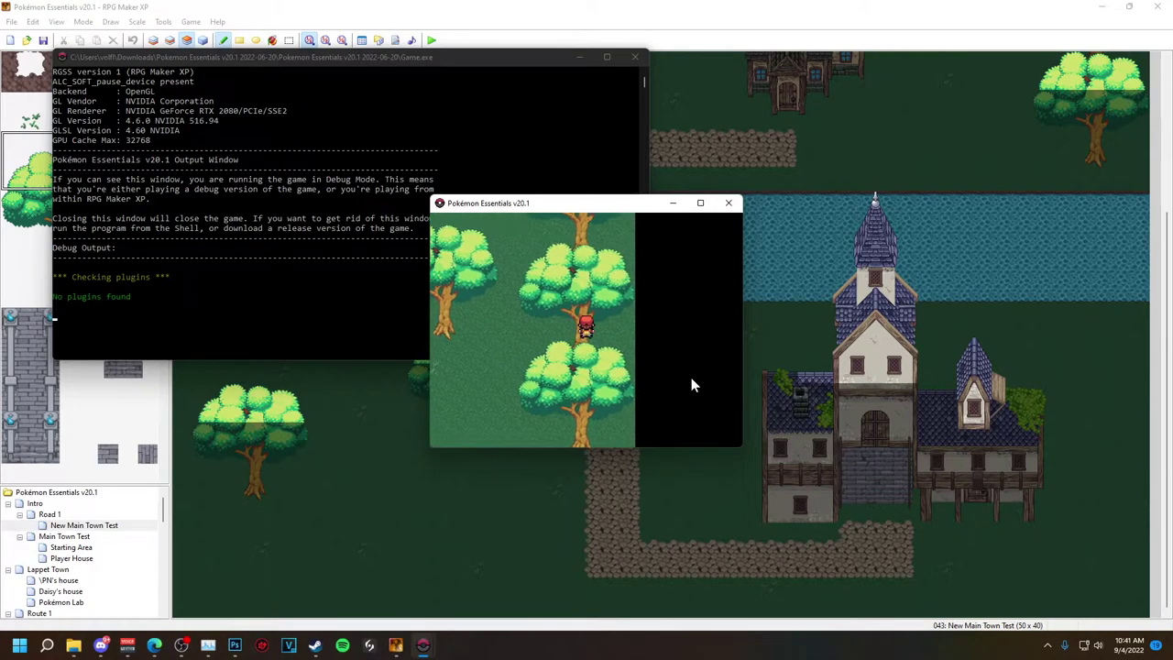
{"action": "key", "text": "Up"}
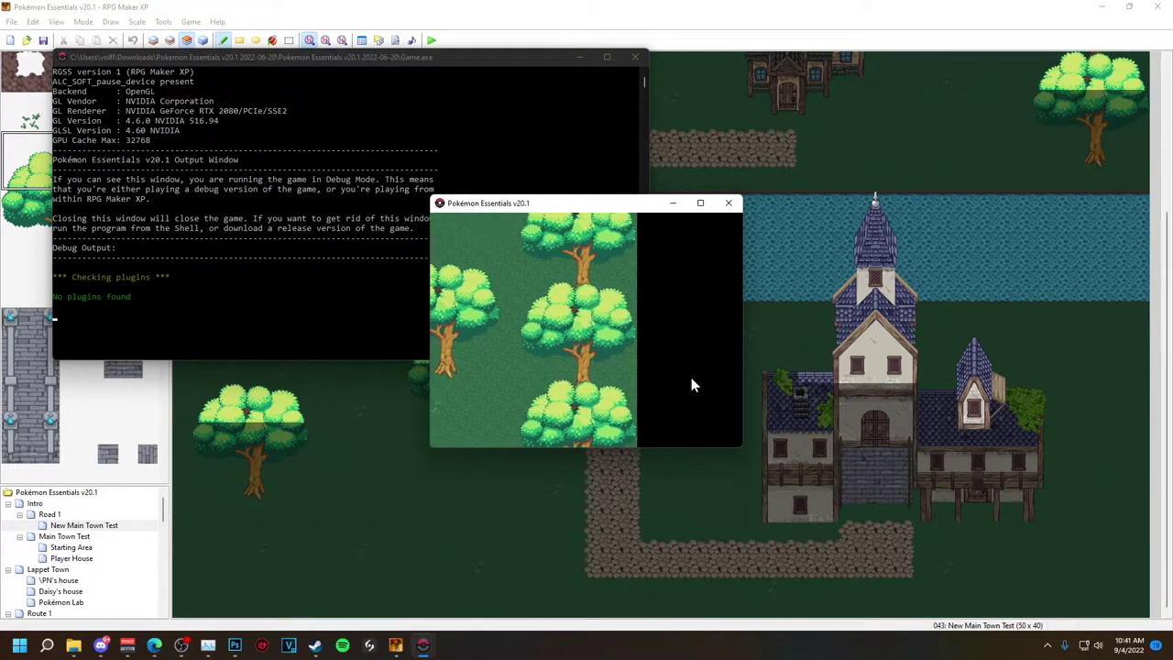
{"action": "left_click", "coordinate": [729, 203]}
- Block passage on the tiles along the west side of the tree's trunk, and relaunch the game with the changes saved
{"action": "key", "text": "F9"}
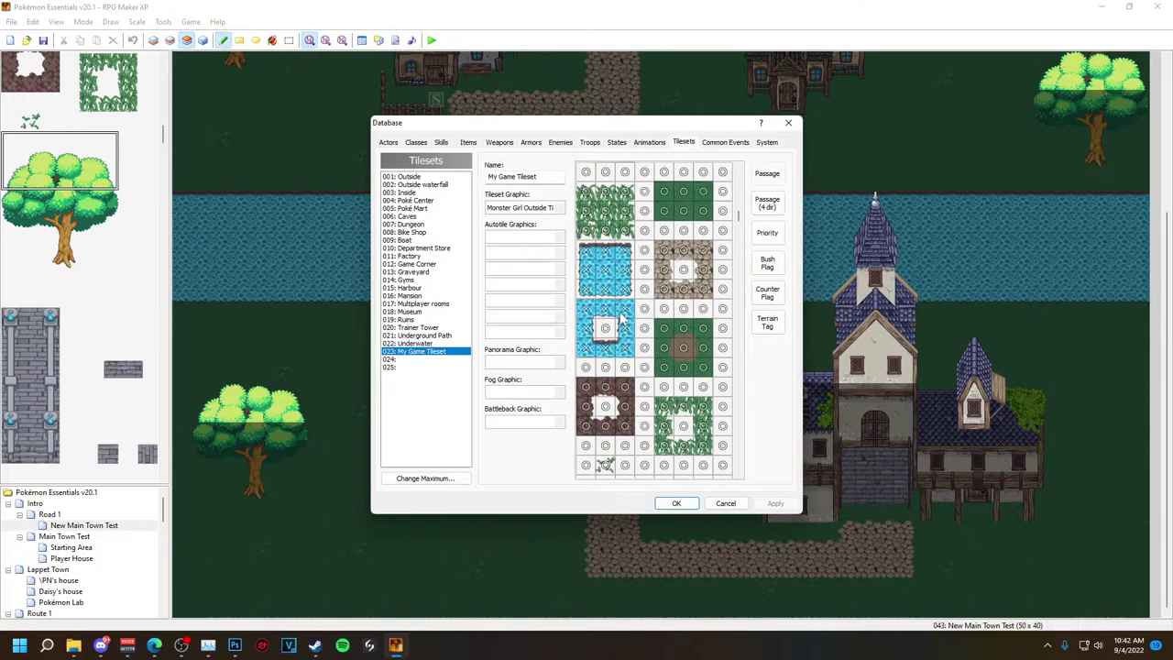
{"action": "scroll", "coordinate": [622, 316], "scroll_direction": "down", "scroll_amount": 5}
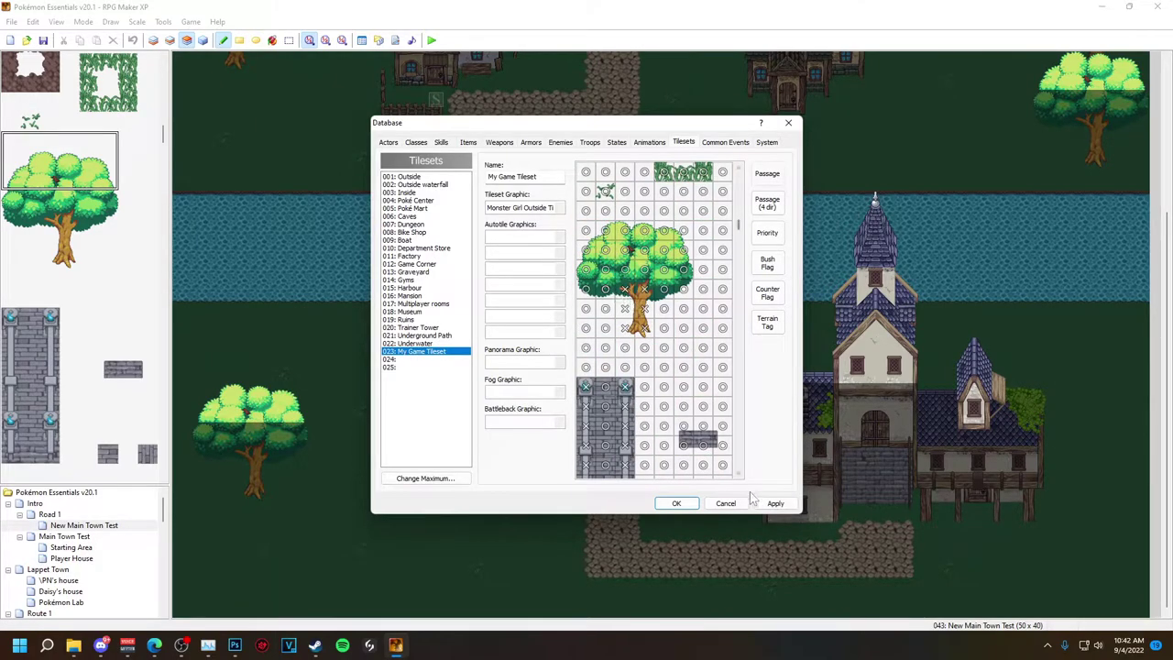
{"action": "left_click", "coordinate": [676, 503]}
{"action": "key", "text": "F12"}
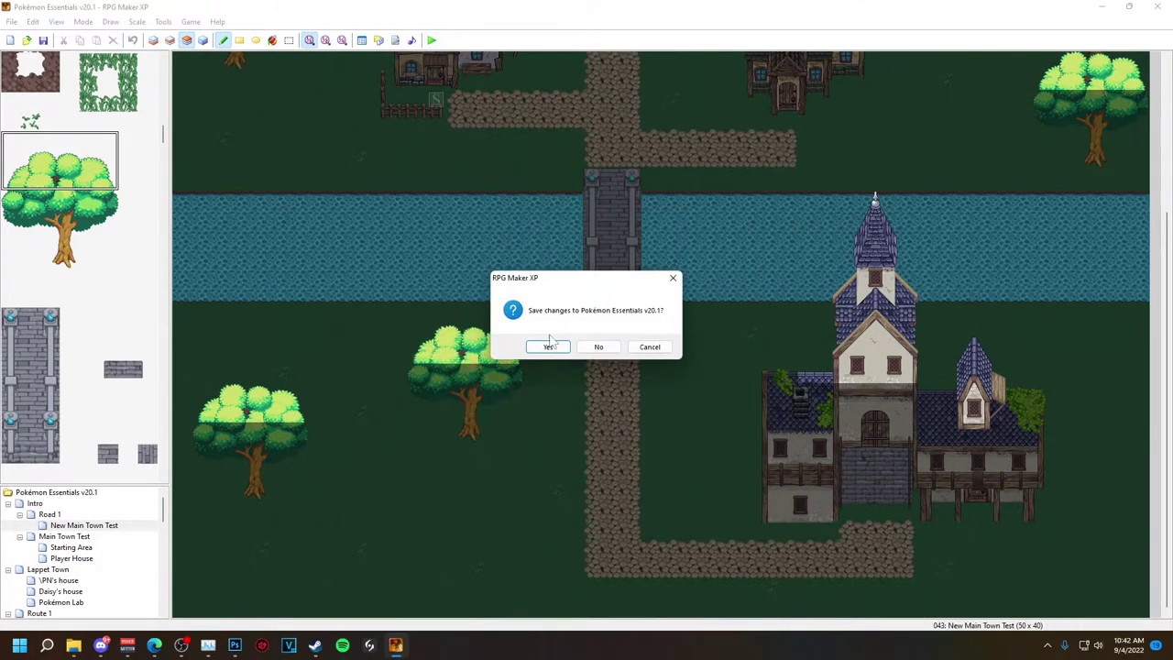
{"action": "key", "text": "Return"}
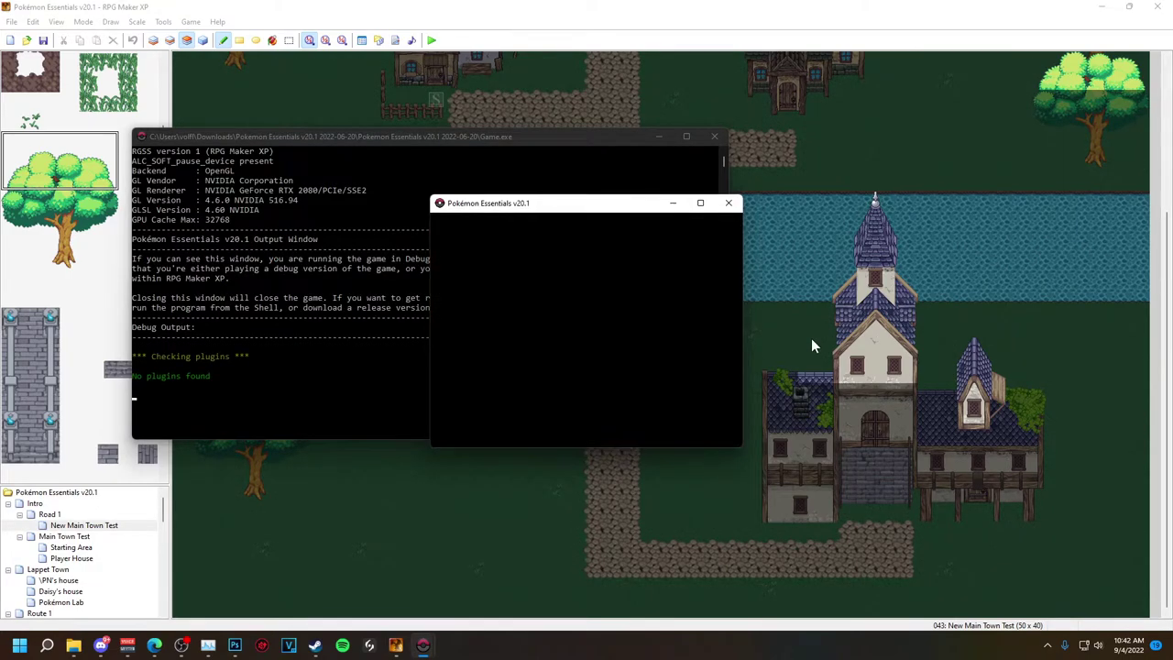
- Walk the character past the mansion and the tree beside it to the stacked trees at the eastern edge
{"action": "key", "text": "Right"}
{"action": "key", "text": "Down"}
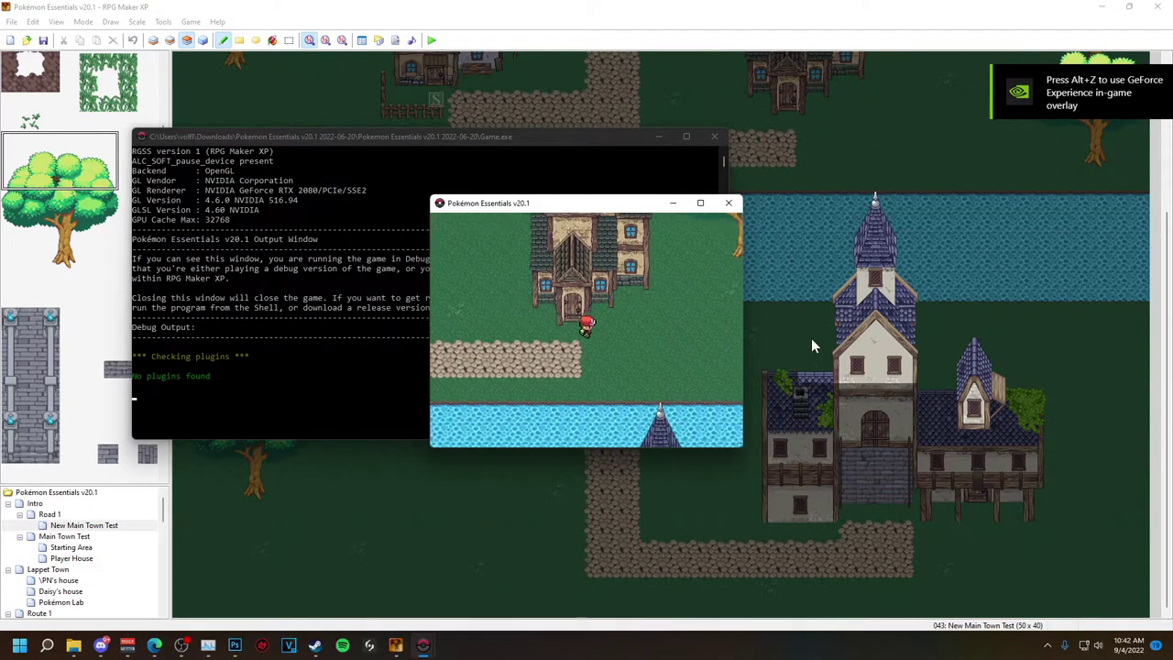
{"action": "key", "text": "Right"}
{"action": "key", "text": "Up"}
{"action": "key", "text": "Up"}
{"action": "key", "text": "Up"}
{"action": "key", "text": "Up"}
{"action": "key", "text": "Up"}
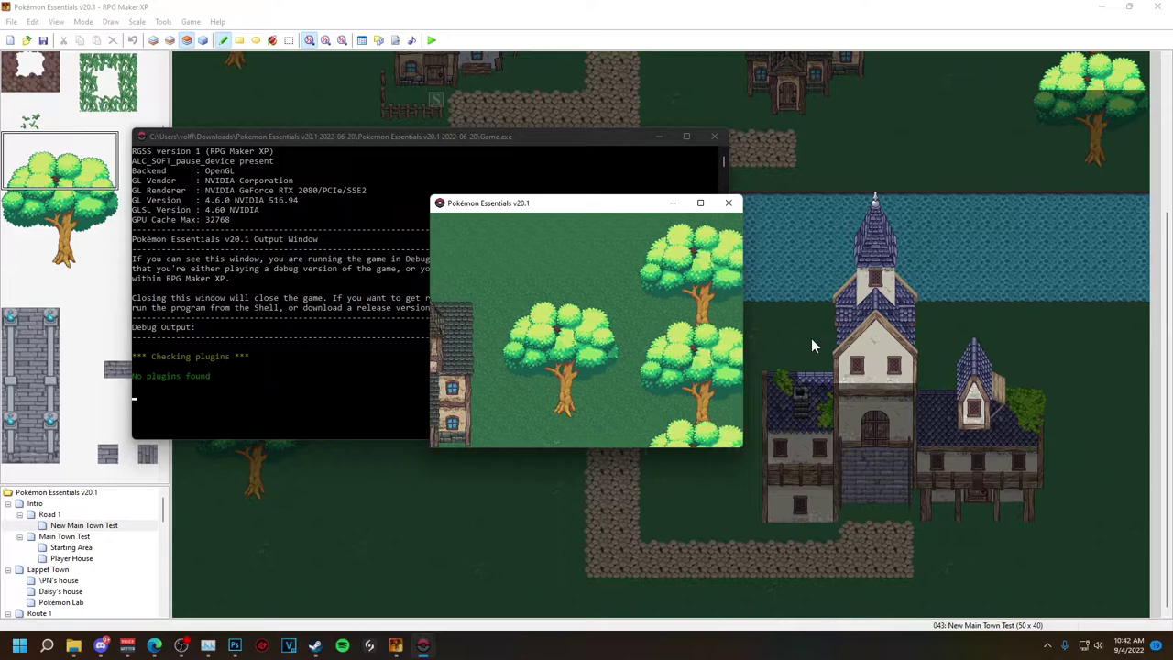
{"action": "key", "text": "Right"}
{"action": "key", "text": "Down"}
{"action": "key", "text": "Up"}
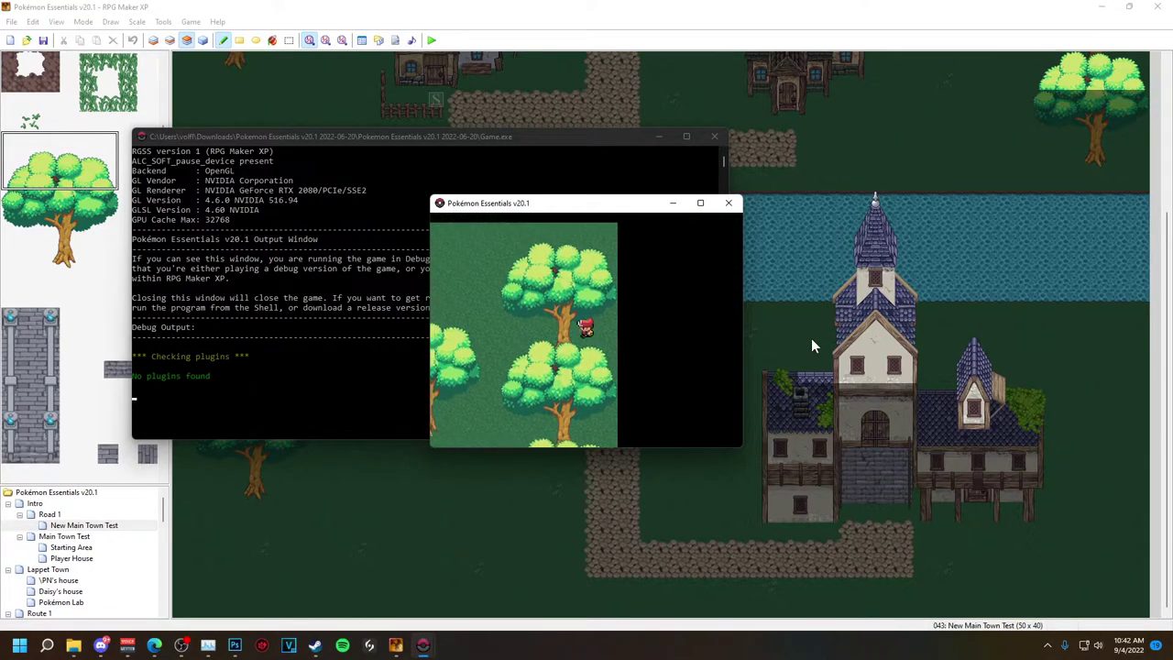
- Test passage on both sides of the stacked trees' trunks, and close the game
{"action": "key", "text": "Left"}
{"action": "key", "text": "Right"}
{"action": "key", "text": "Left"}
{"action": "key", "text": "Right"}
{"action": "key", "text": "Left"}
{"action": "key", "text": "Down"}
{"action": "key", "text": "Right"}
{"action": "key", "text": "Down"}
{"action": "key", "text": "Left"}
{"action": "left_click", "coordinate": [728, 203]}
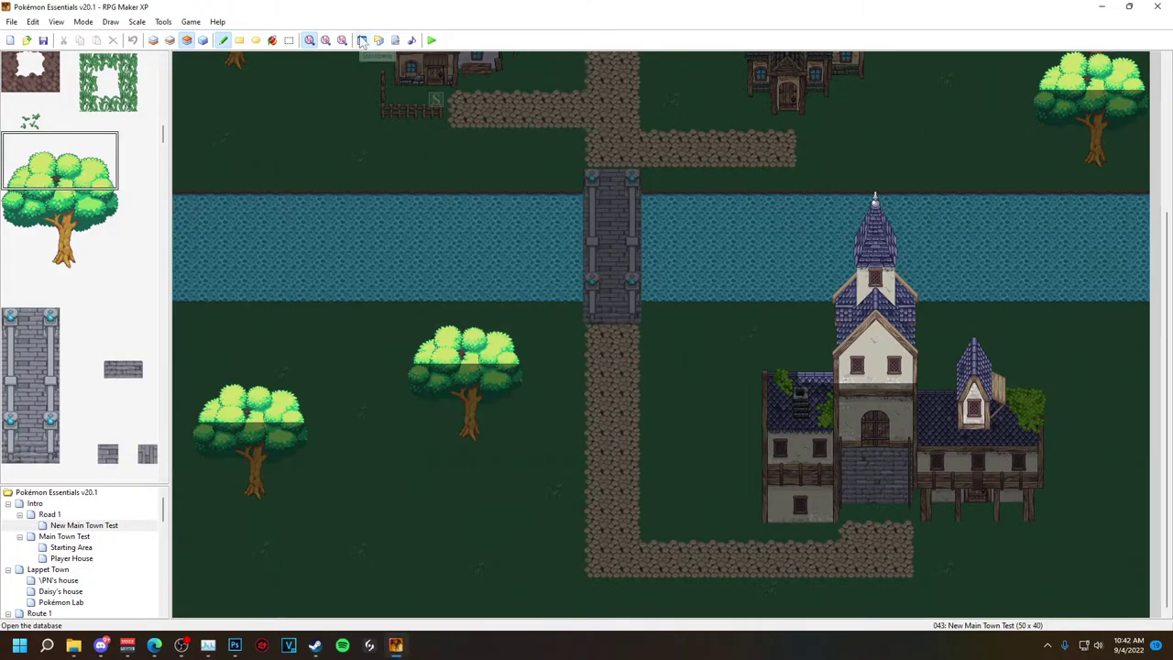
- Compare the terrain tags of My Game Tileset with those of the Outside tileset in the database
{"action": "left_click", "coordinate": [362, 40]}
{"action": "scroll", "coordinate": [680, 337], "scroll_direction": "down", "scroll_amount": 3}
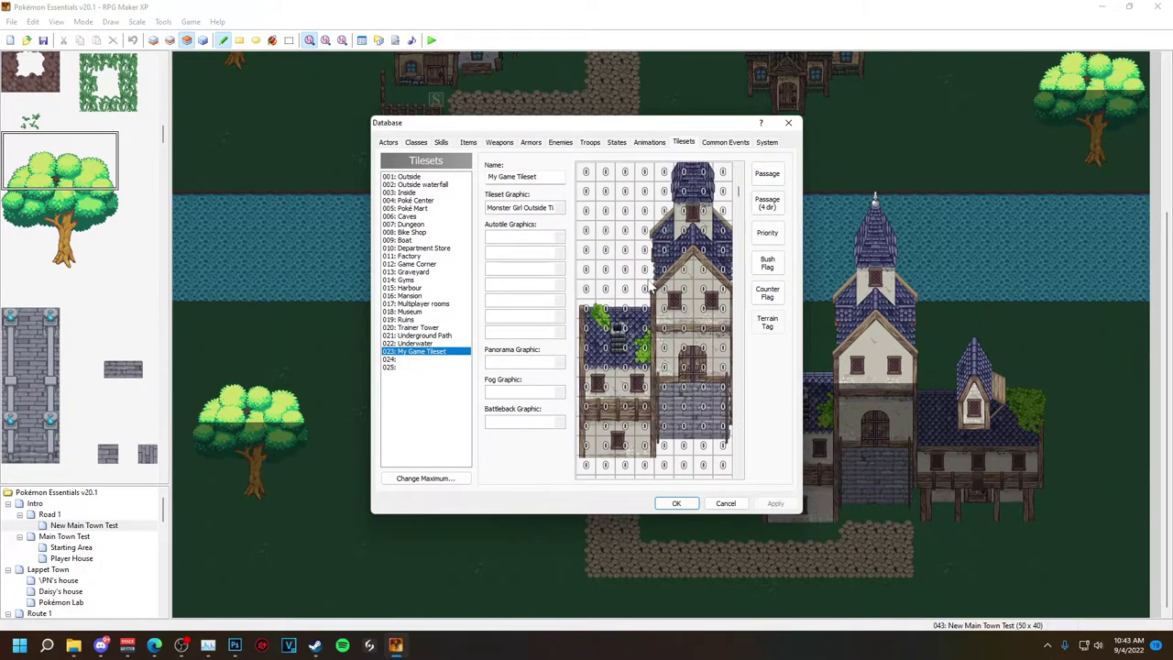
{"action": "mouse_move", "coordinate": [414, 184]}
{"action": "left_mouse_down"}
{"action": "mouse_move", "coordinate": [409, 216]}
{"action": "mouse_move", "coordinate": [406, 180]}
{"action": "left_mouse_up"}
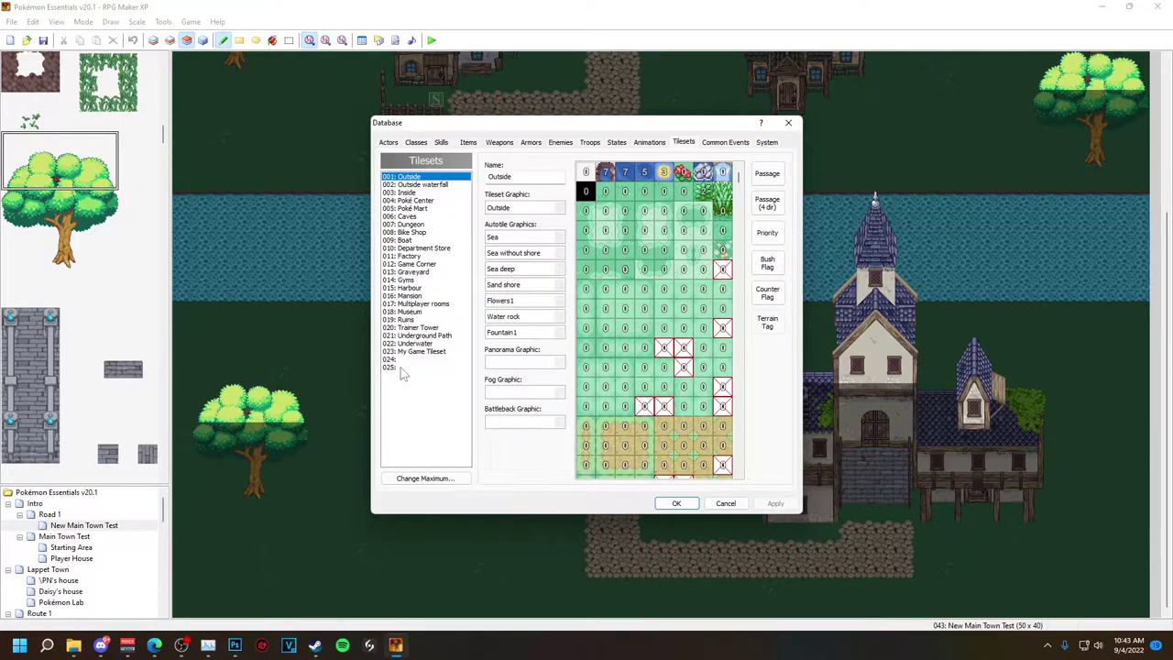
{"action": "left_click_drag", "start_coordinate": [403, 339], "coordinate": [422, 180]}
{"action": "left_click_drag", "start_coordinate": [420, 272], "coordinate": [429, 354]}
- Review the tree's four-direction passage and priority settings in My Game Tileset and accept the settings
{"action": "scroll", "coordinate": [724, 297], "scroll_direction": "down", "scroll_amount": 8}
{"action": "left_click", "coordinate": [767, 204]}
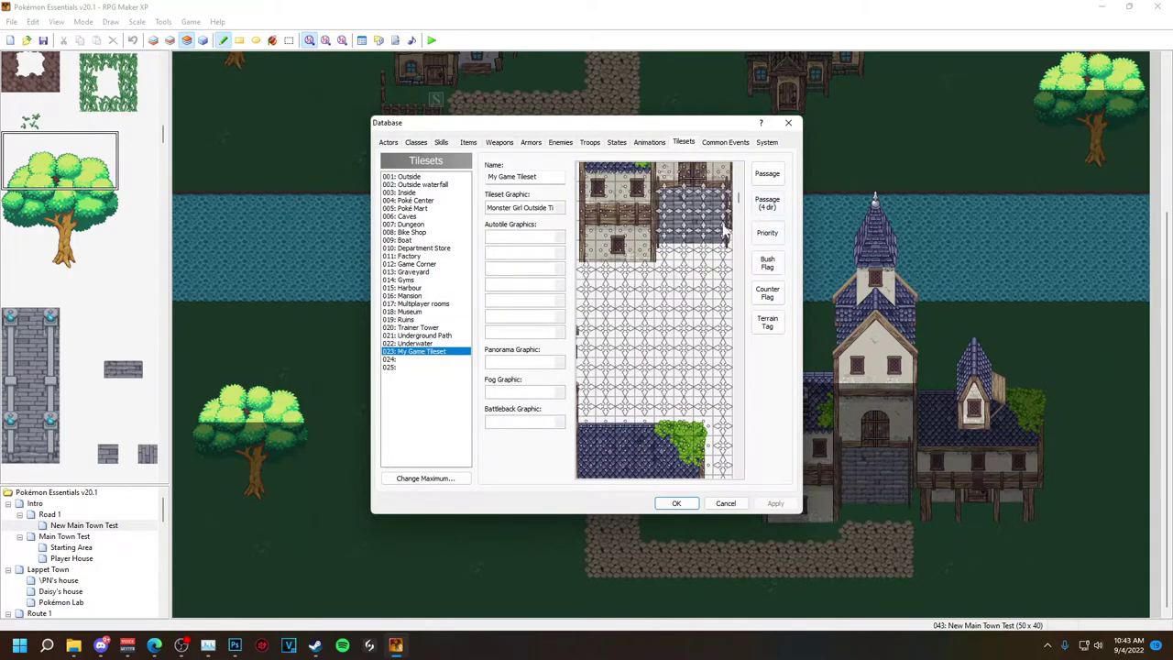
{"action": "scroll", "coordinate": [660, 265], "scroll_direction": "down", "scroll_amount": 8}
{"action": "scroll", "coordinate": [644, 264], "scroll_direction": "up", "scroll_amount": 1}
{"action": "scroll", "coordinate": [644, 264], "scroll_direction": "down", "scroll_amount": 1}
{"action": "scroll", "coordinate": [696, 321], "scroll_direction": "down", "scroll_amount": 10}
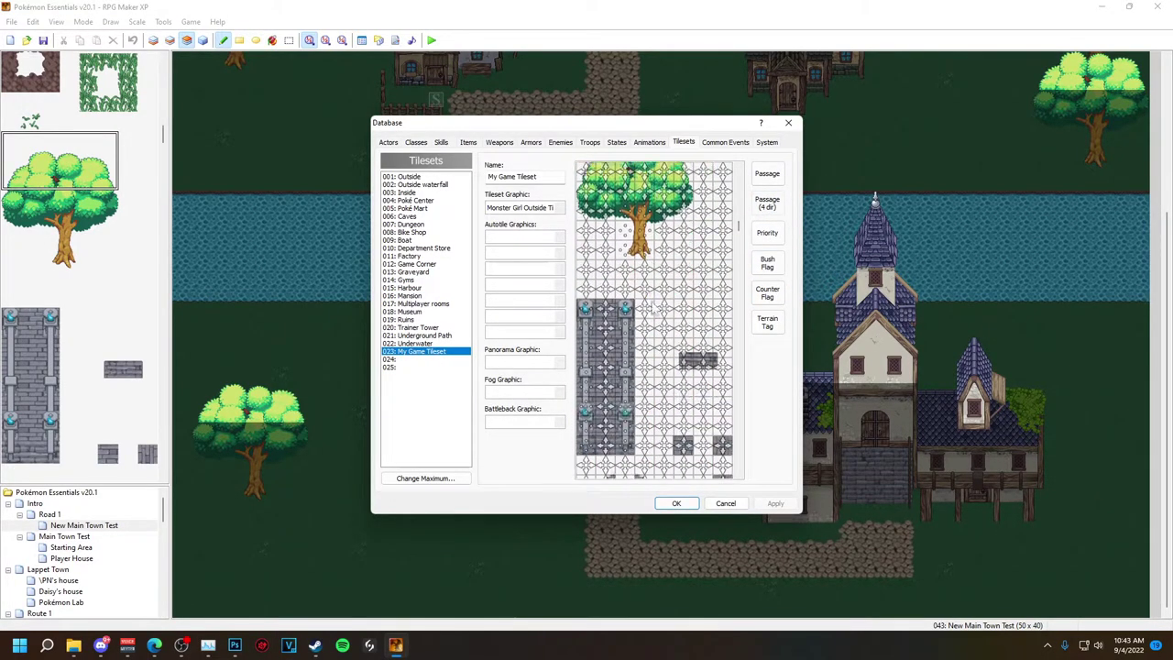
{"action": "scroll", "coordinate": [709, 261], "scroll_direction": "up", "scroll_amount": 5}
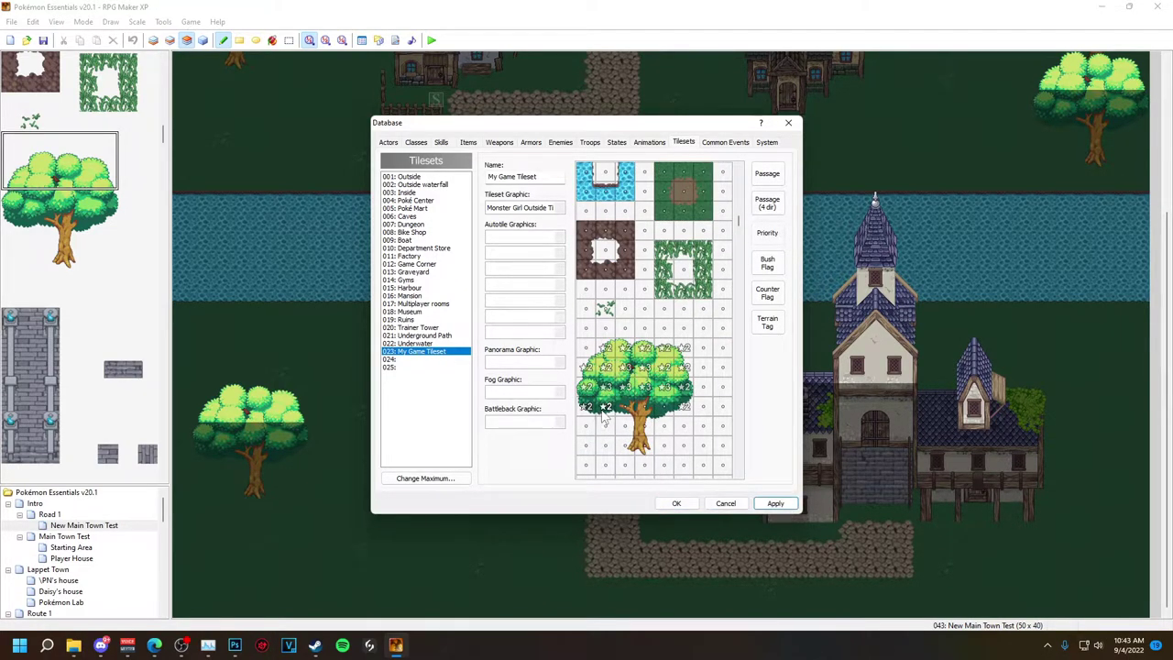
{"action": "left_click", "coordinate": [680, 505]}
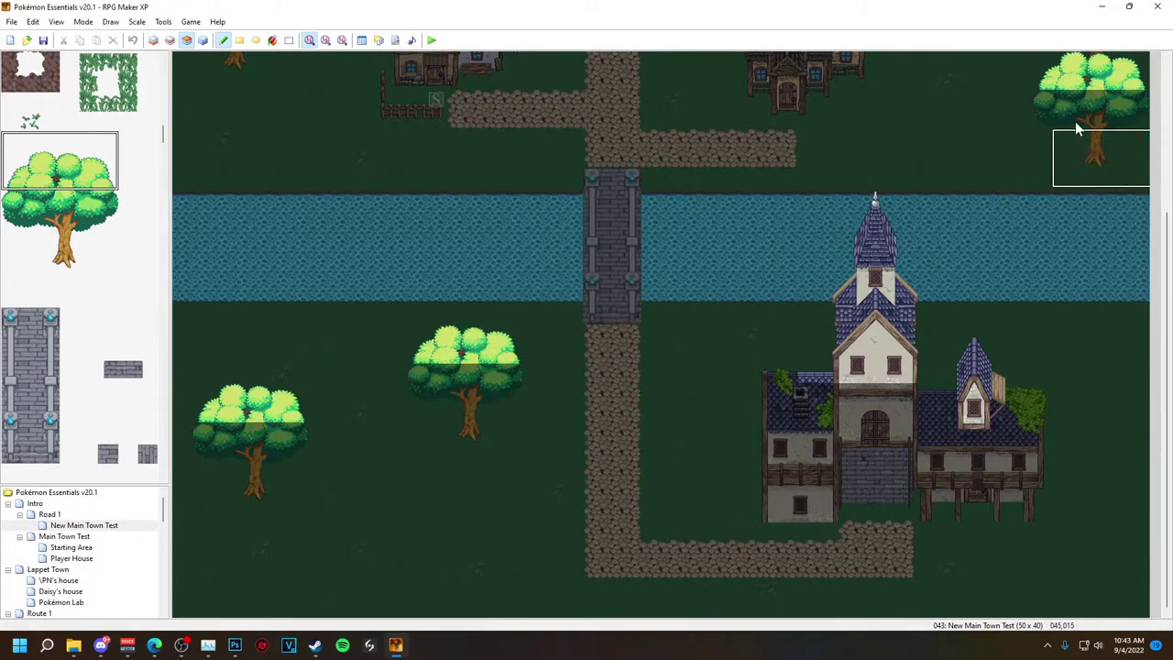
- Switch the map editor to layer 2, and launch the game with the changes saved
{"action": "left_click", "coordinate": [170, 40]}
{"action": "left_click", "coordinate": [430, 39]}
{"action": "left_click", "coordinate": [552, 345]}
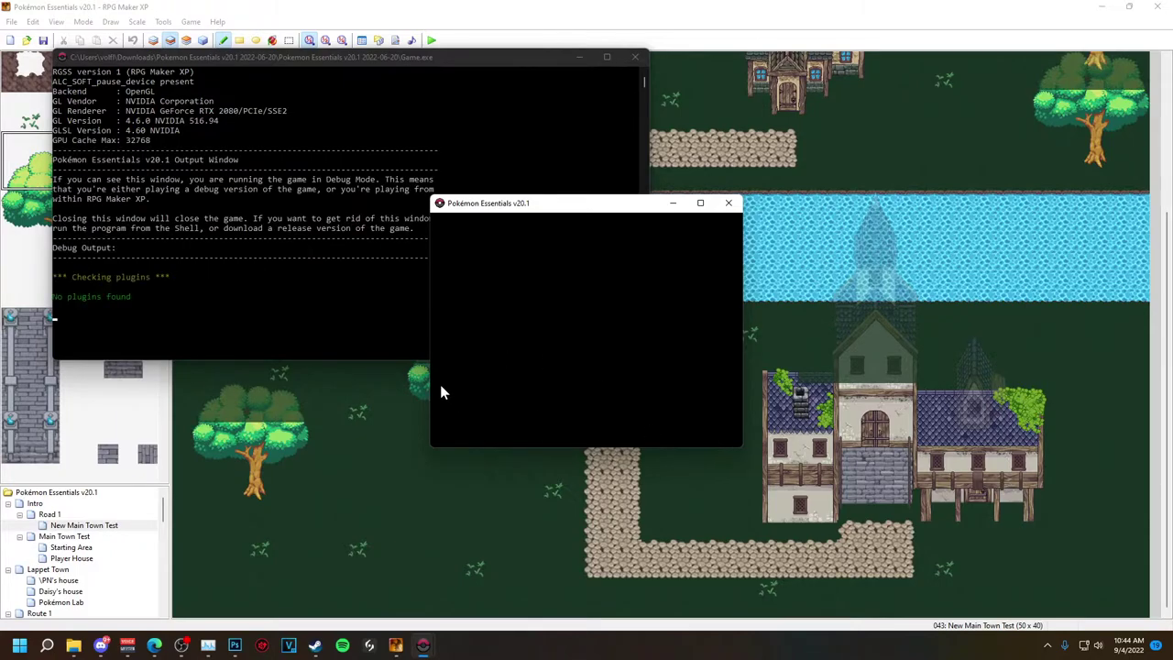
{"action": "key", "text": "Return"}
- Walk the character around the tree east of the mansion and the trees beyond it to test passage, and close the game
{"action": "key", "text": "Down"}
{"action": "key", "text": "Right"}
{"action": "key", "text": "Down"}
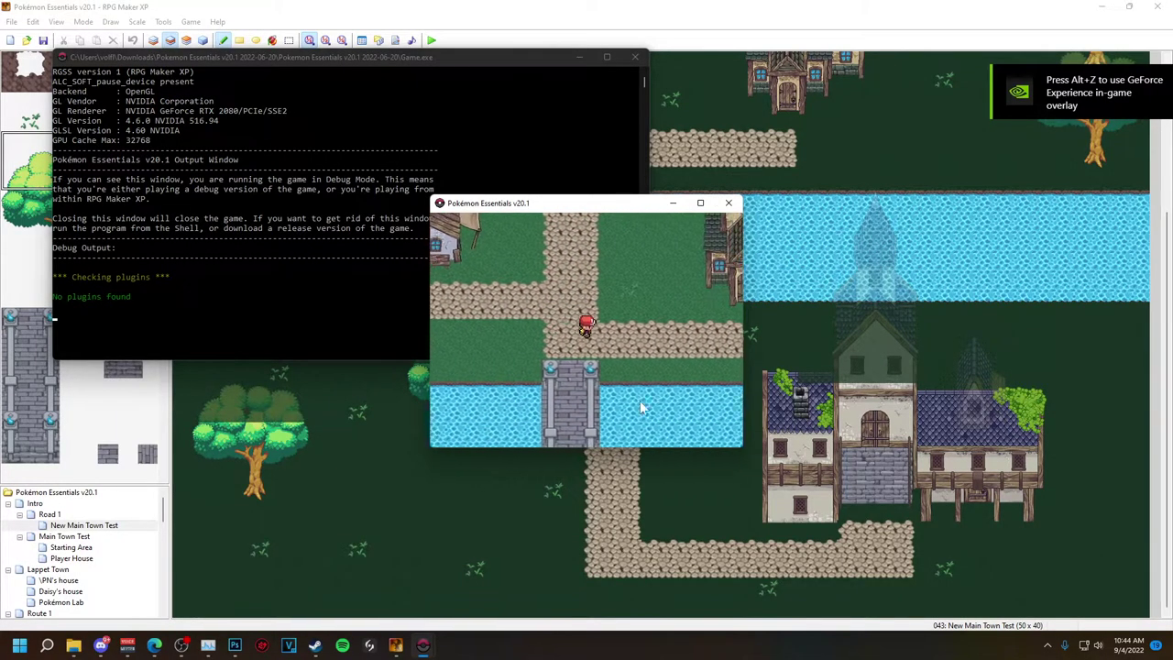
{"action": "key", "text": "Up"}
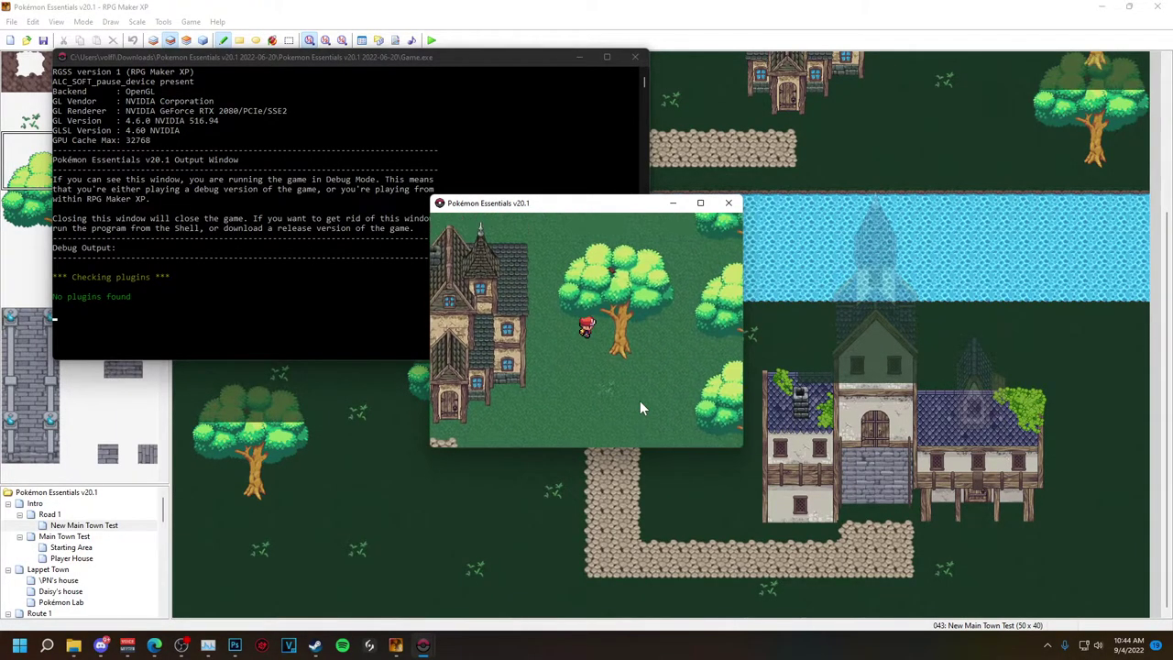
{"action": "key", "text": "Up"}
{"action": "key", "text": "Right"}
{"action": "key", "text": "Up"}
{"action": "key", "text": "Right"}
{"action": "key", "text": "Left"}
{"action": "key", "text": "Left"}
{"action": "left_click", "coordinate": [728, 202]}
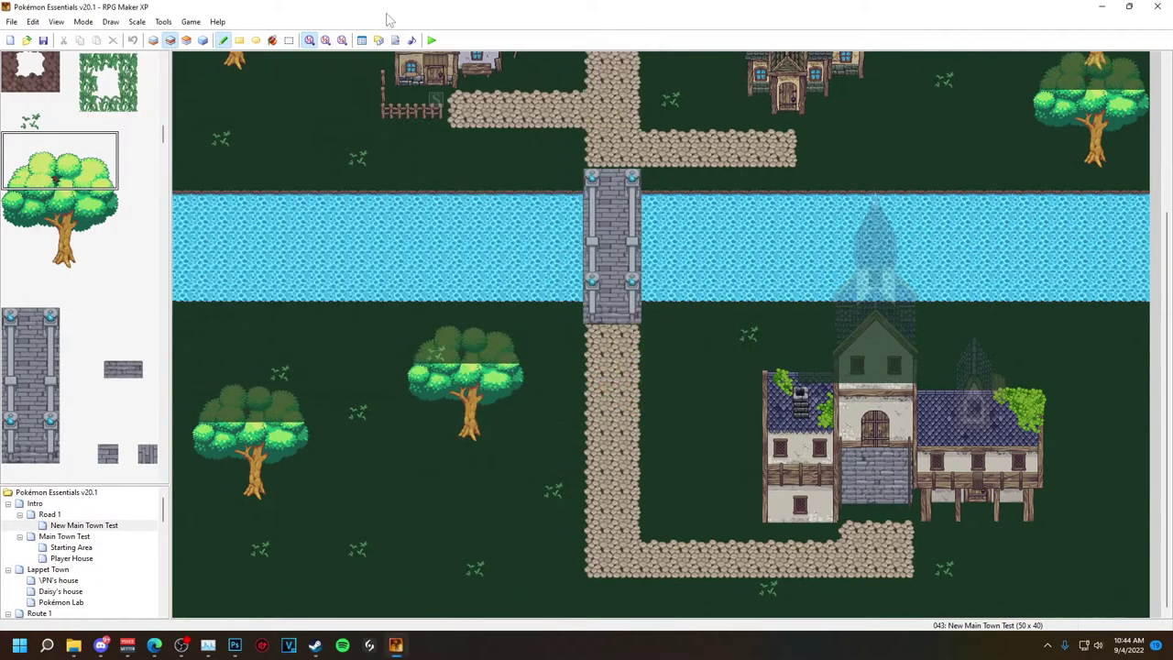
- Inspect the tree's four-direction passage settings in My Game Tileset and close the database
{"action": "left_click", "coordinate": [379, 40]}
{"action": "left_click", "coordinate": [700, 187]}
{"action": "key", "text": "F9"}
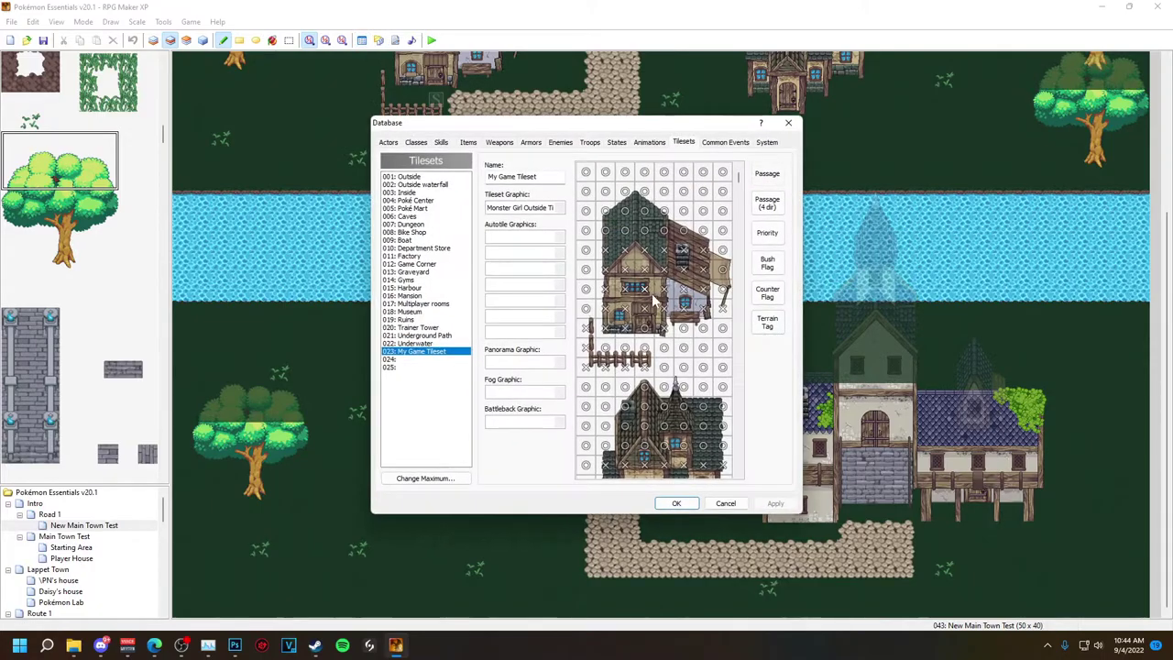
{"action": "left_click", "coordinate": [767, 203]}
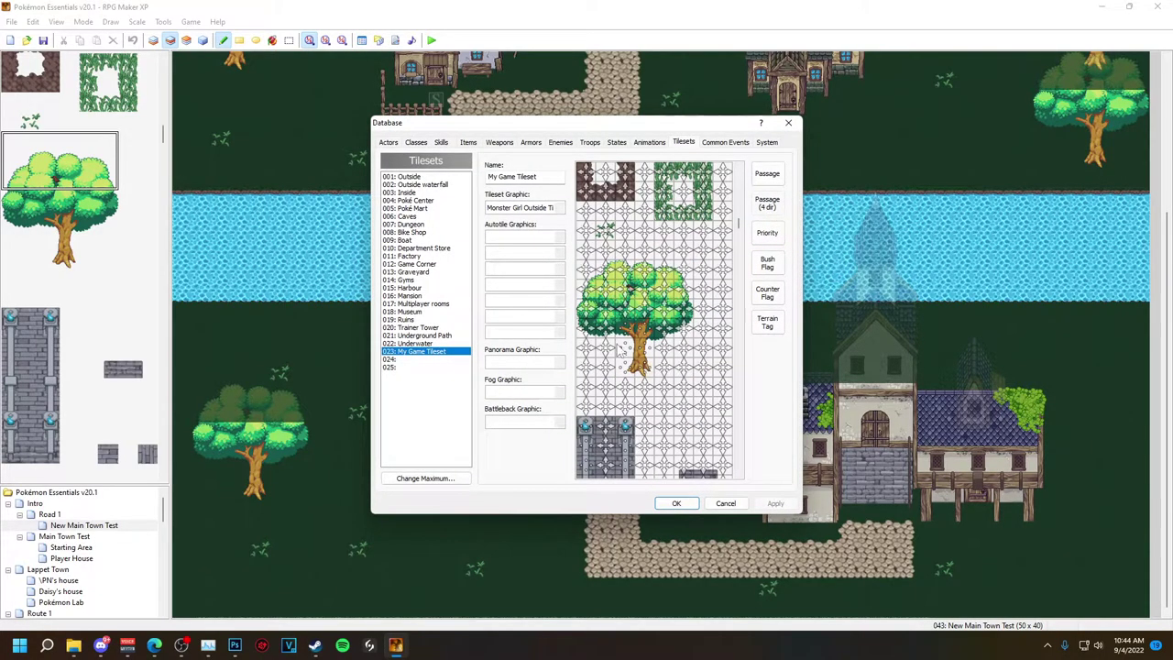
{"action": "left_click", "coordinate": [788, 122]}
- Delete the stacked trees along the map's northeastern edge from layer 2
{"action": "scroll", "coordinate": [1153, 352], "scroll_direction": "up", "scroll_amount": 5}
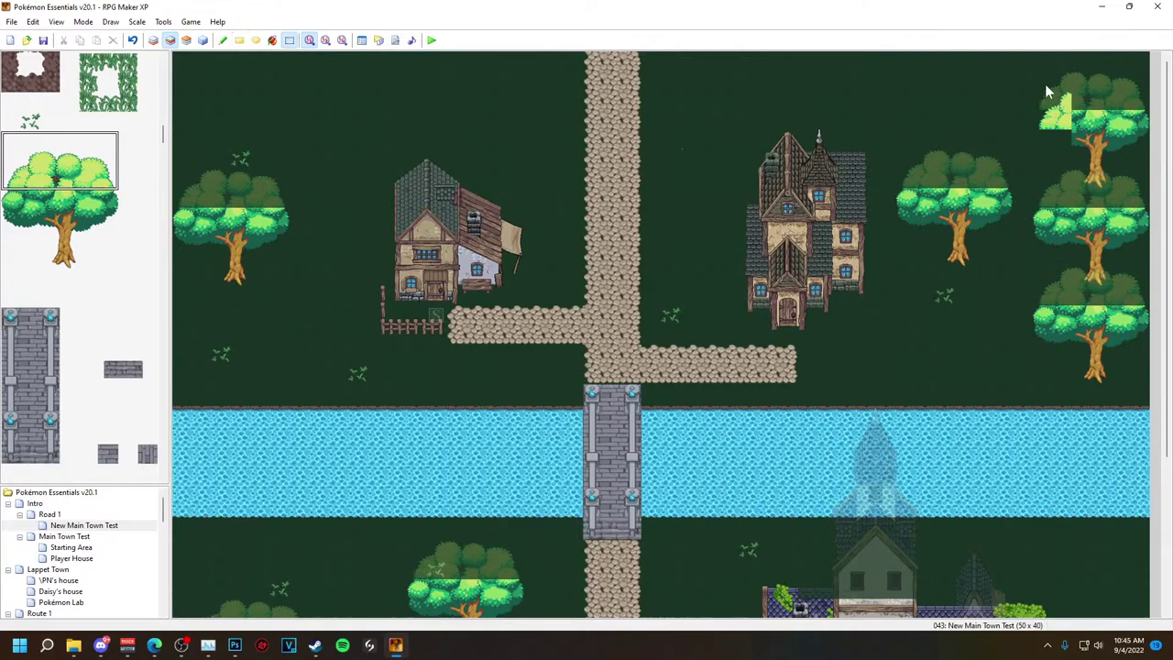
{"action": "key", "text": "Delete"}
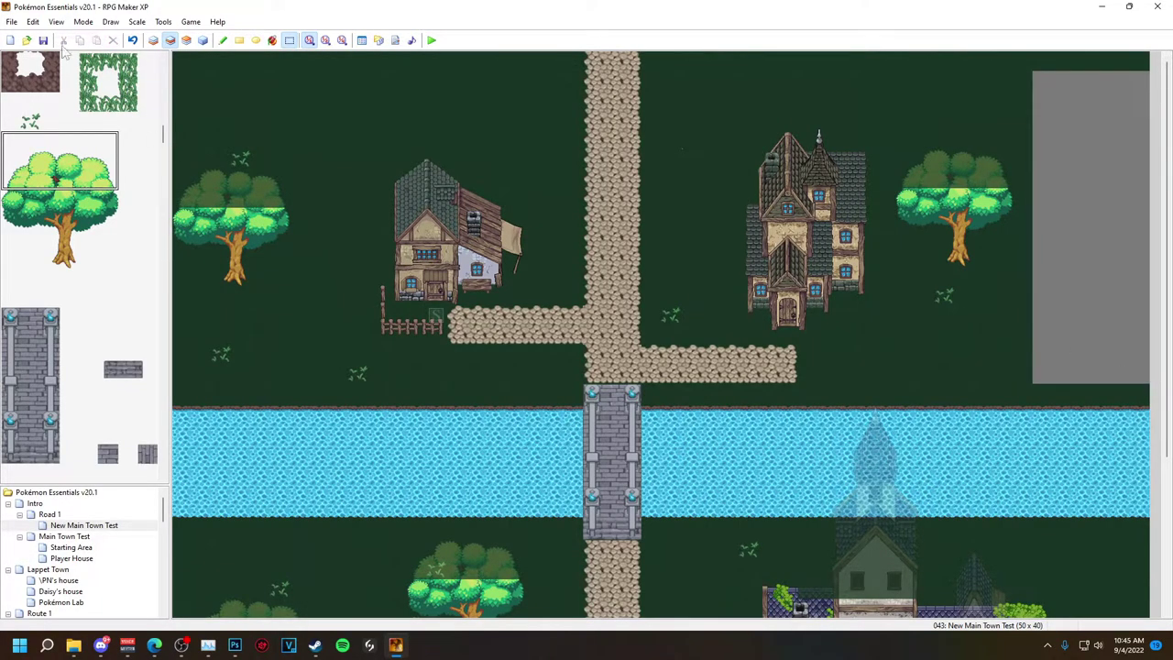
- Fill the blank area along the map's northeastern edge with the dark green grass tile on layer 1
{"action": "left_click", "coordinate": [154, 41]}
{"action": "scroll", "coordinate": [86, 196], "scroll_direction": "up", "scroll_amount": 7}
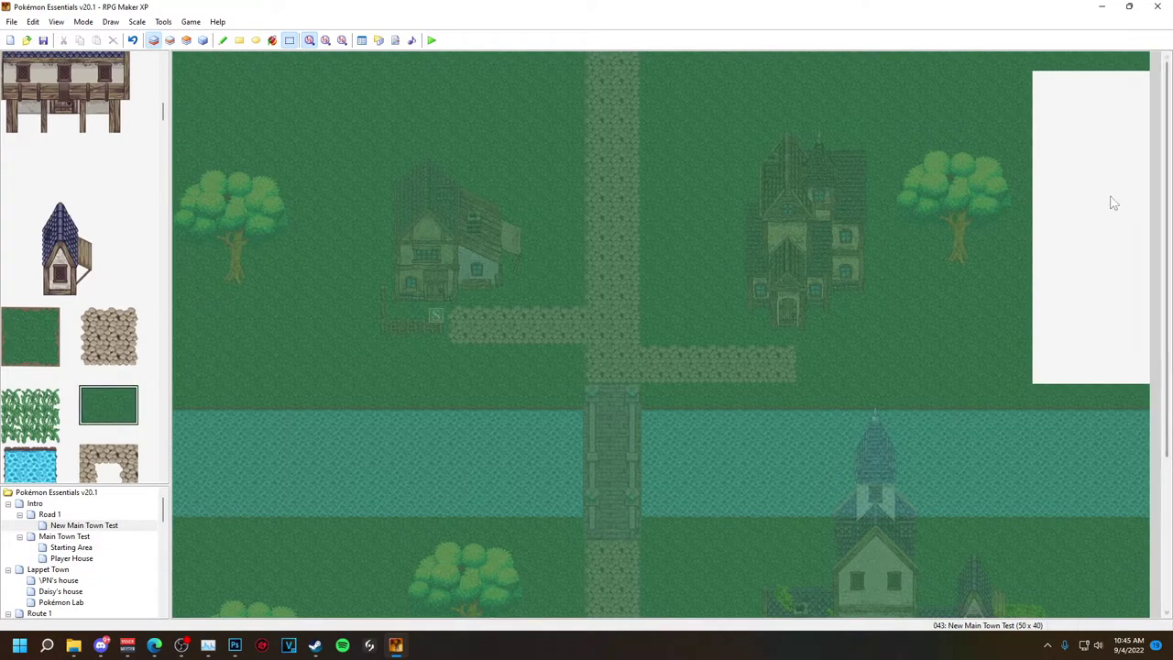
{"action": "left_click", "coordinate": [270, 42]}
- Check the tree's passage settings in My Game Tileset and close the database
{"action": "scroll", "coordinate": [110, 247], "scroll_direction": "down", "scroll_amount": 3}
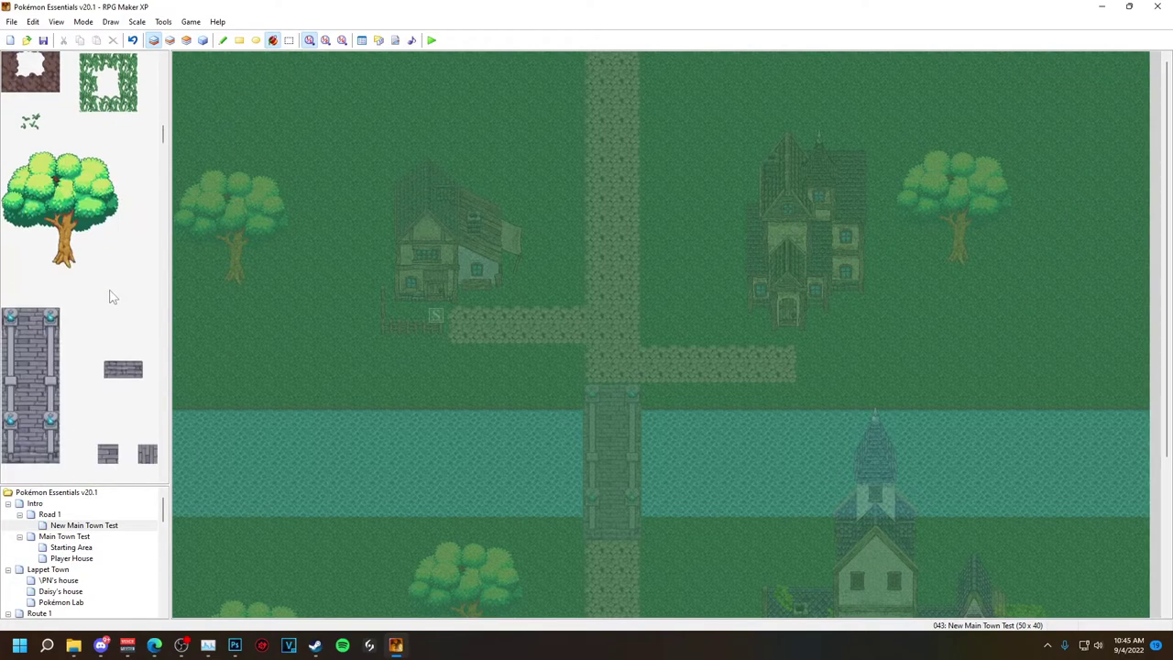
{"action": "left_click", "coordinate": [362, 39]}
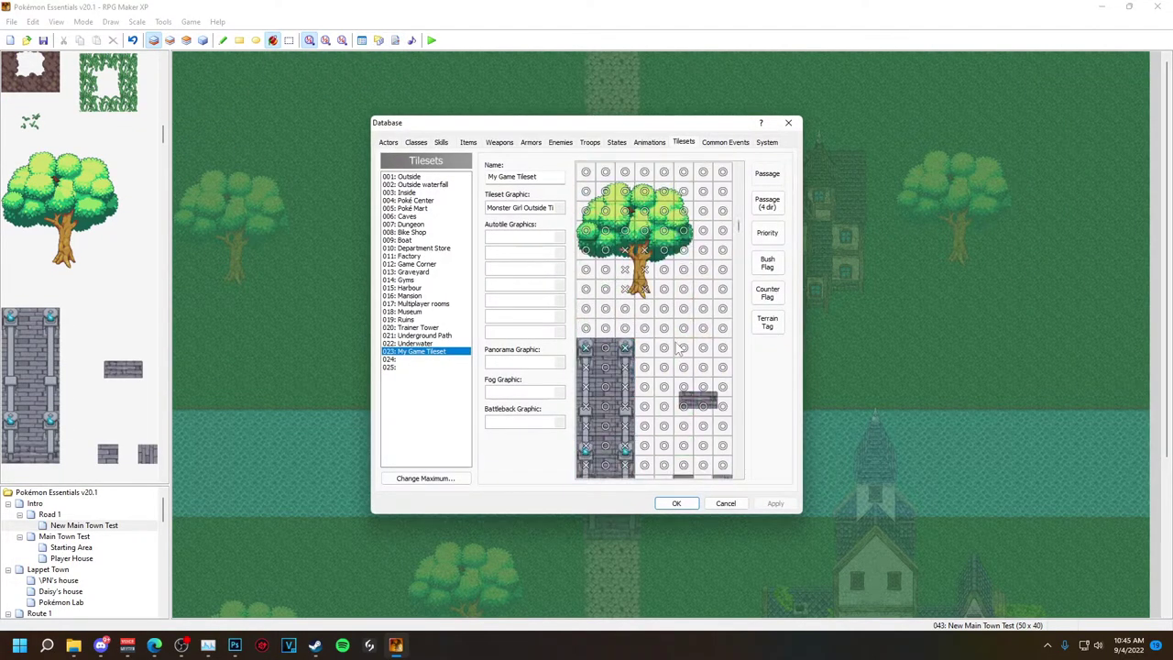
{"action": "left_click", "coordinate": [680, 507]}
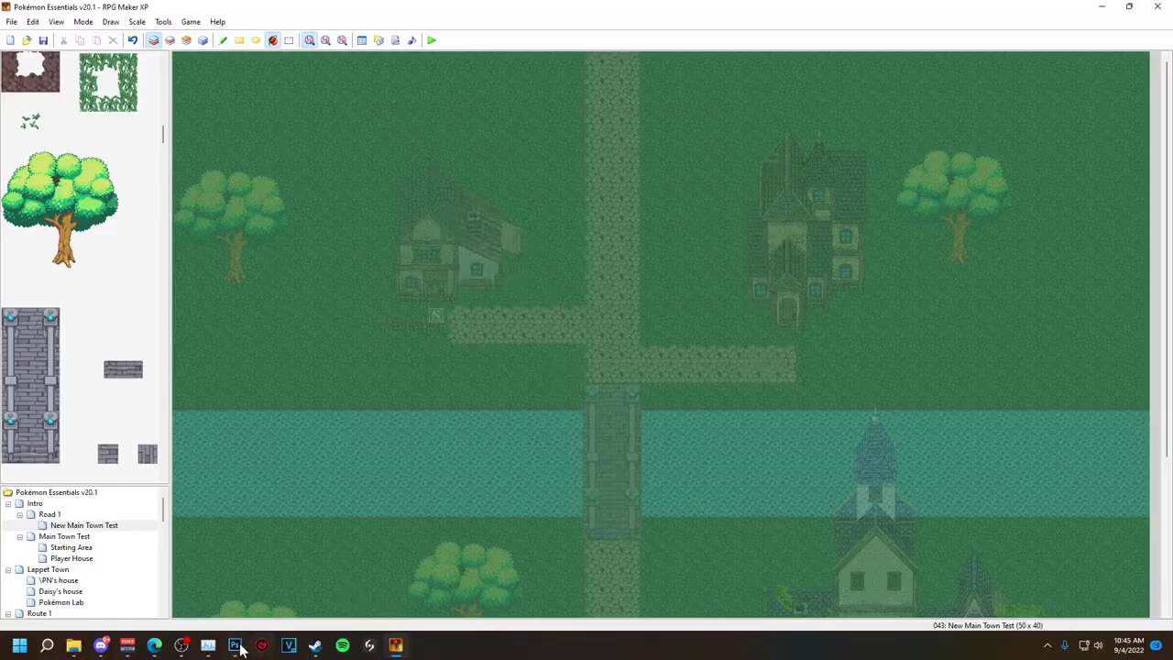
- Switch to Photoshop and rename the tree's layer as Tree in the outside tileset file
{"action": "key", "text": "alt+Tab"}
{"action": "scroll", "coordinate": [873, 261], "scroll_direction": "down", "scroll_amount": 15}
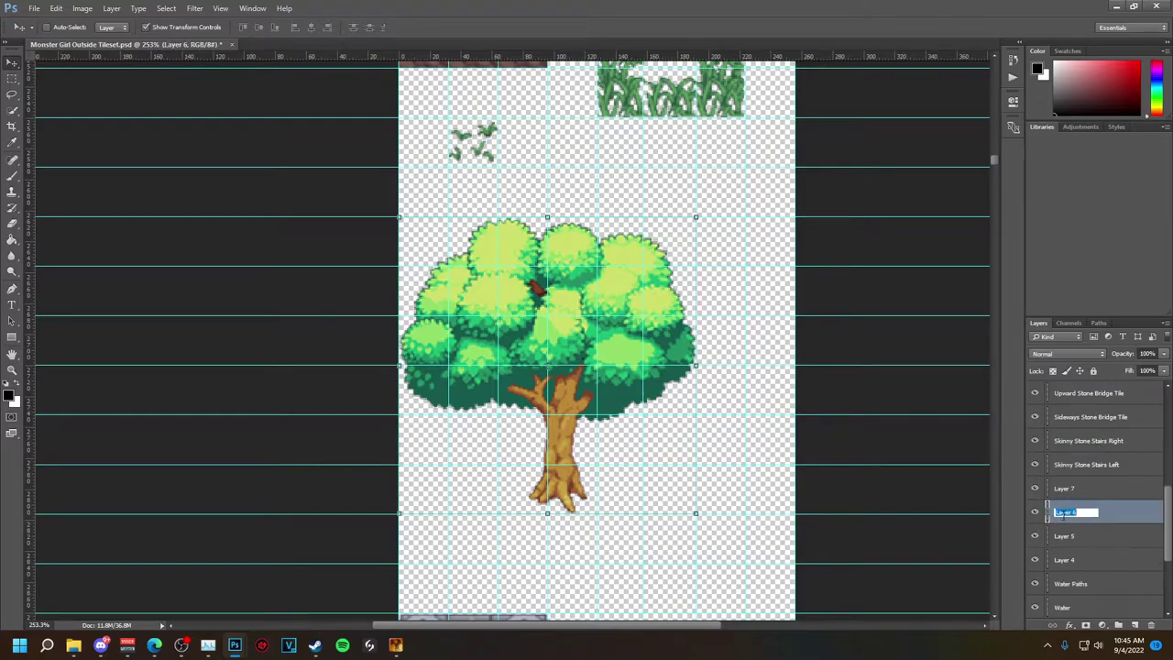
- Reposition the tree artwork against the tile grid and scale it down proportionally to about 185 × 185 px
{"action": "mouse_move", "coordinate": [645, 373]}
{"action": "left_mouse_down"}
{"action": "mouse_move", "coordinate": [656, 376]}
{"action": "mouse_move", "coordinate": [647, 379]}
{"action": "left_mouse_up"}
{"action": "key", "text": "Up"}
{"action": "key", "text": "Right"}
{"action": "left_click_drag", "start_coordinate": [708, 513], "coordinate": [696, 503]}
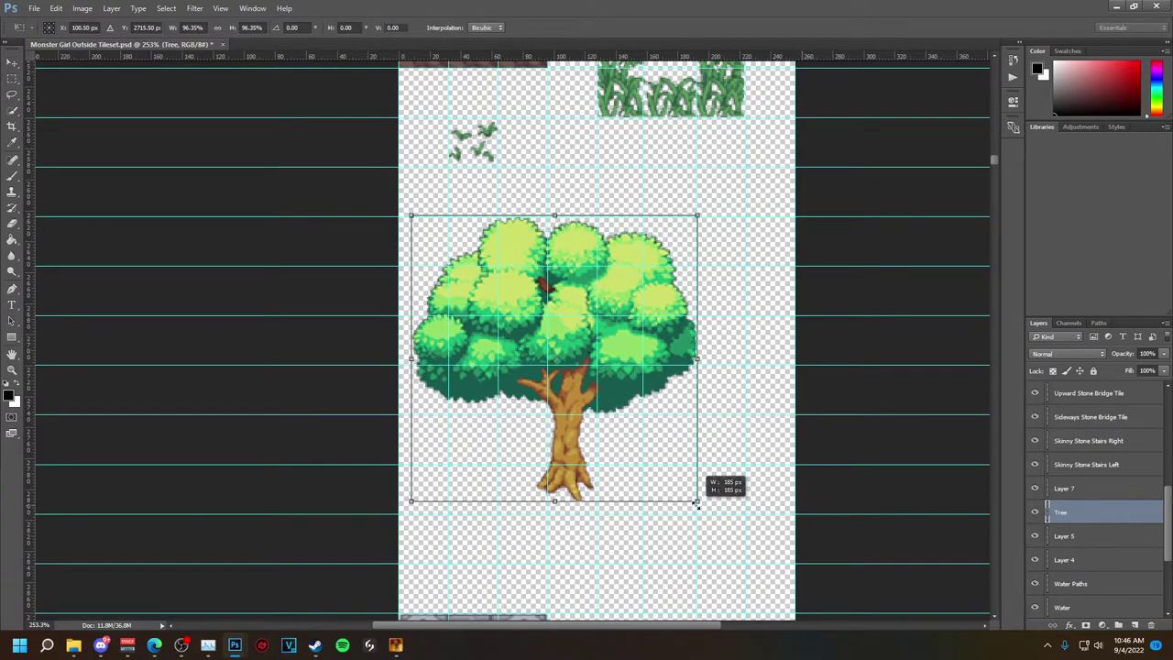
- Scale the Tree layer down to 83.85% width and height with the free transform
{"action": "key", "text": "Right"}
{"action": "key", "text": "Right"}
{"action": "key", "text": "Right"}
{"action": "key", "text": "Right"}
{"action": "left_click_drag", "start_coordinate": [704, 503], "coordinate": [676, 476]}
- Nudge the transformed tree along the guide grid to X 105.50 px and Y 2702.50 px
{"action": "key", "text": "Left"}
{"action": "key", "text": "Down"}
{"action": "key", "text": "Down"}
{"action": "key", "text": "Down"}
{"action": "key", "text": "Down"}
{"action": "key", "text": "Right"}
{"action": "key", "text": "Right"}
{"action": "key", "text": "Right"}
{"action": "key", "text": "Right"}
{"action": "key", "text": "Right"}
{"action": "key", "text": "Right"}
{"action": "key", "text": "Right"}
{"action": "key", "text": "Left"}
{"action": "key", "text": "Left"}
{"action": "key", "text": "Left"}
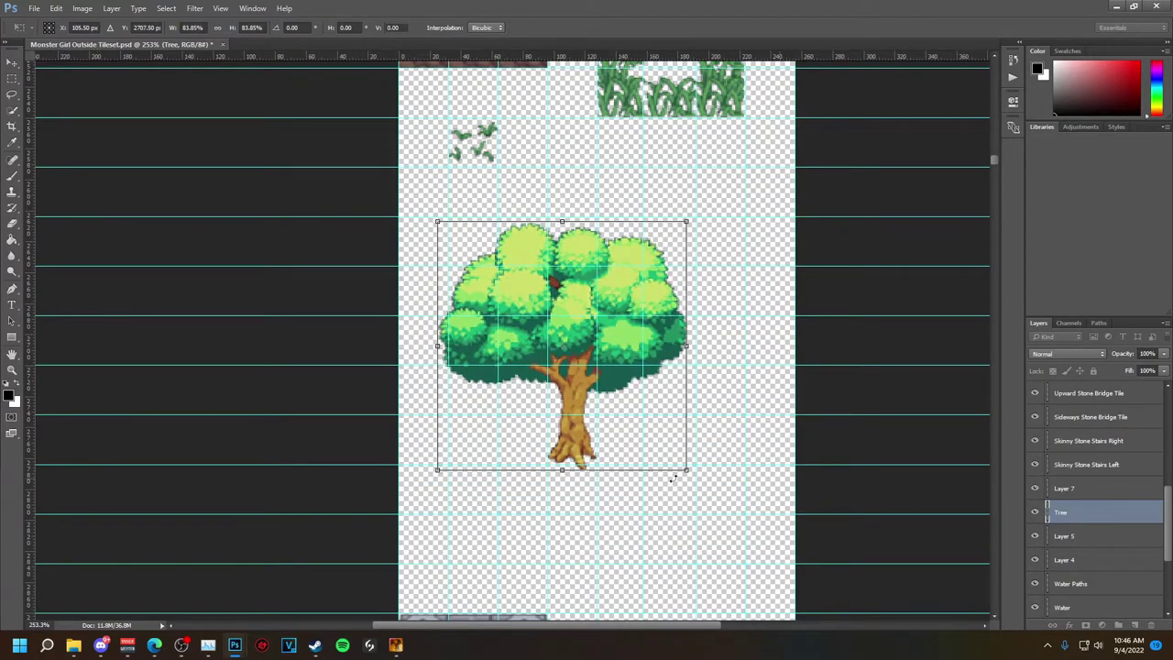
{"action": "key", "text": "Up"}
{"action": "key", "text": "Up"}
{"action": "key", "text": "Up"}
{"action": "key", "text": "Up"}
{"action": "key", "text": "Up"}
{"action": "key", "text": "Up"}
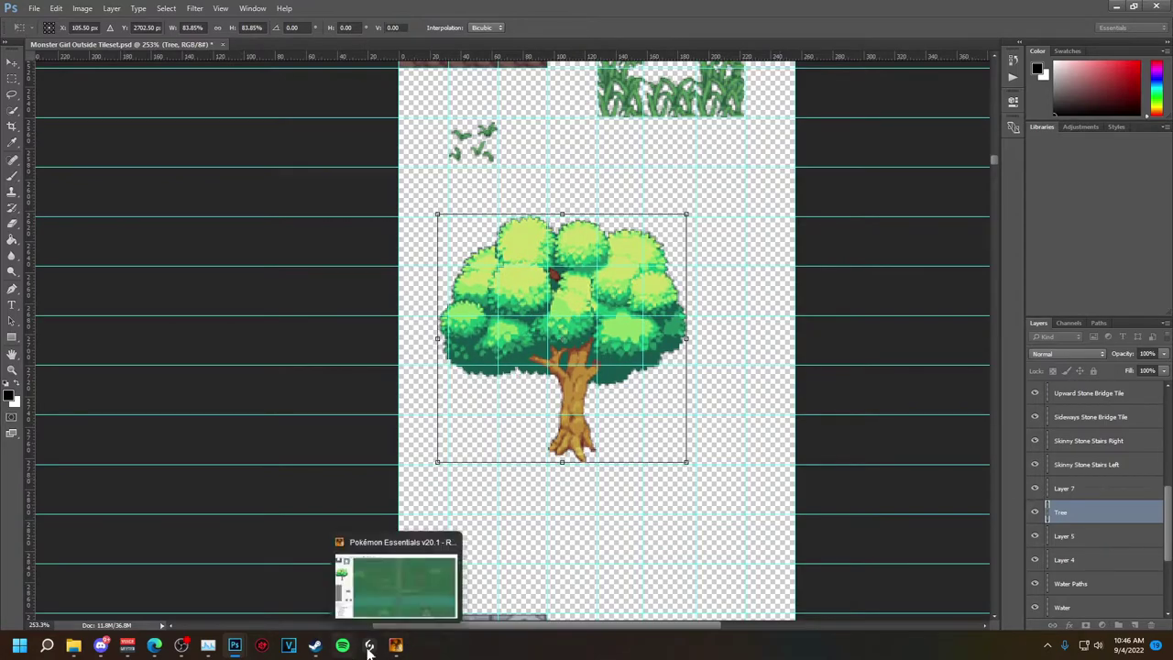
- Compare with the town map in RPG Maker XP, then apply the tree's transform and save the tileset image in Photoshop over the existing file
{"action": "left_click", "coordinate": [395, 645]}
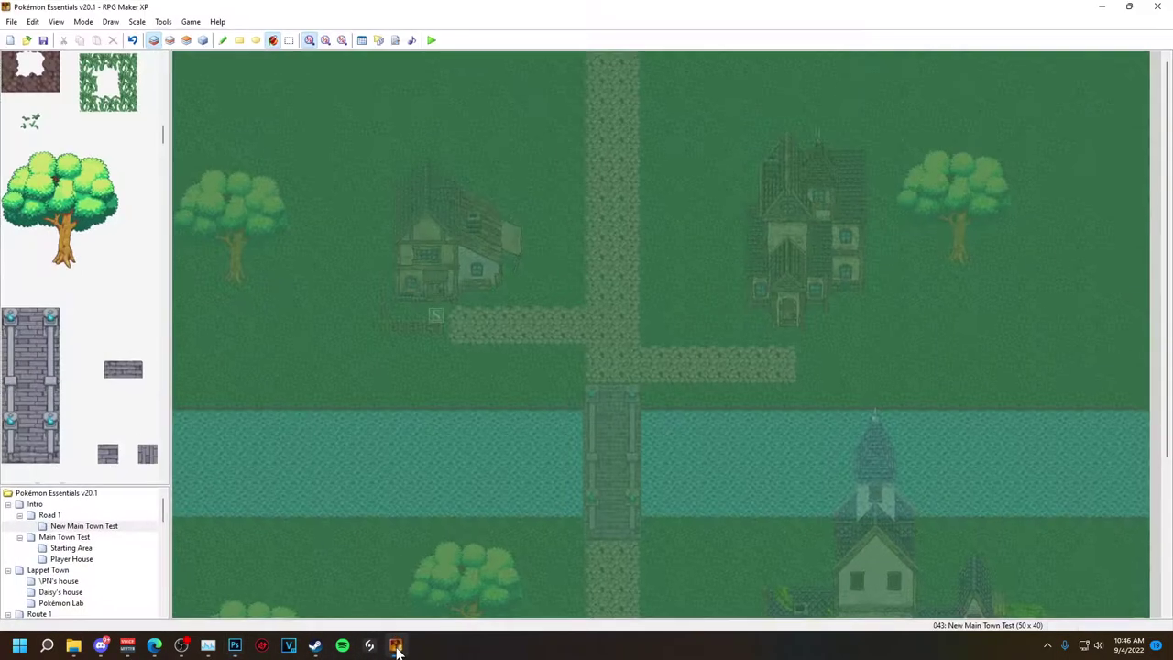
{"action": "left_click", "coordinate": [234, 645]}
{"action": "key", "text": "Return"}
{"action": "key", "text": "Right"}
{"action": "key", "text": "ctrl+shift+s"}
{"action": "left_click", "coordinate": [199, 282]}
{"action": "left_click", "coordinate": [169, 407]}
{"action": "left_click", "coordinate": [490, 376]}
- Switch to RPG Maker XP and refresh the tileset graphic by opening and closing the database
{"action": "left_click", "coordinate": [395, 644]}
{"action": "left_click", "coordinate": [363, 42]}
{"action": "left_click", "coordinate": [803, 117]}
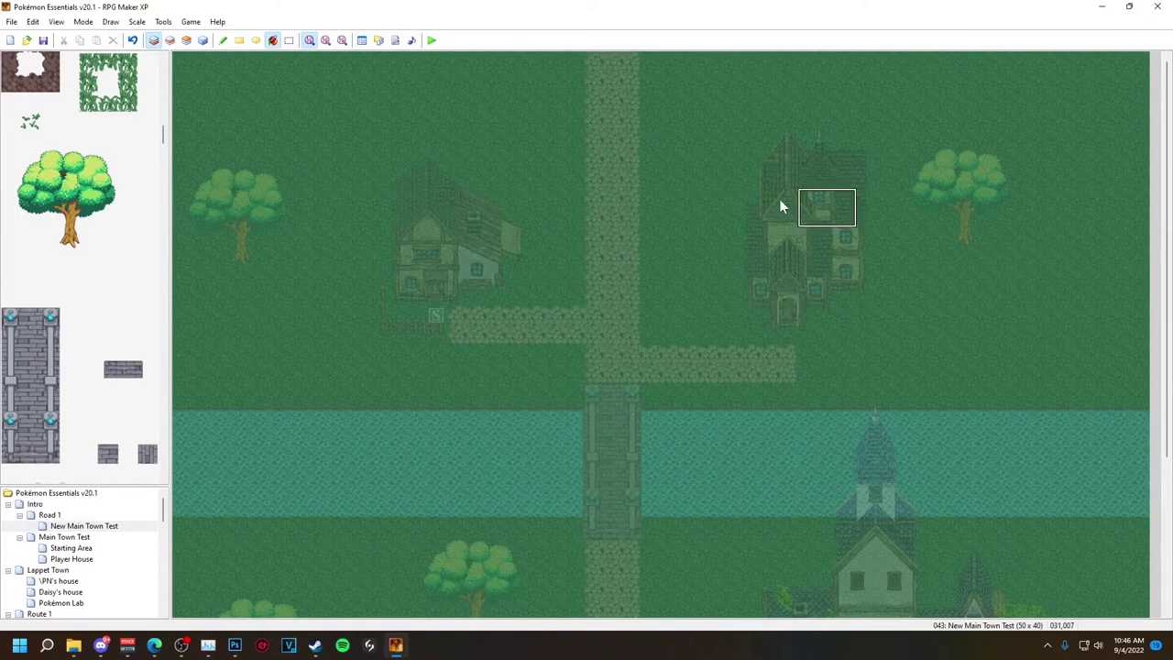
- Update the resized tree in My Game Tileset, with impassable trunk tiles and canopy tiles at priority 2 and 3
{"action": "left_click", "coordinate": [378, 40]}
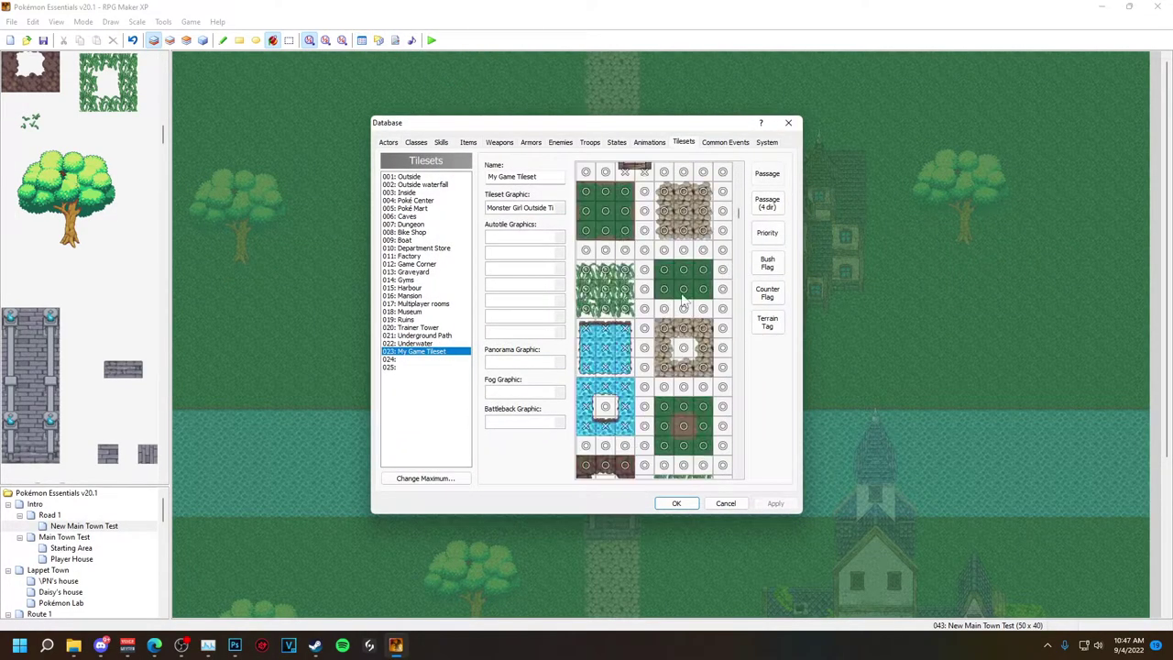
{"action": "scroll", "coordinate": [658, 309], "scroll_direction": "up", "scroll_amount": 1}
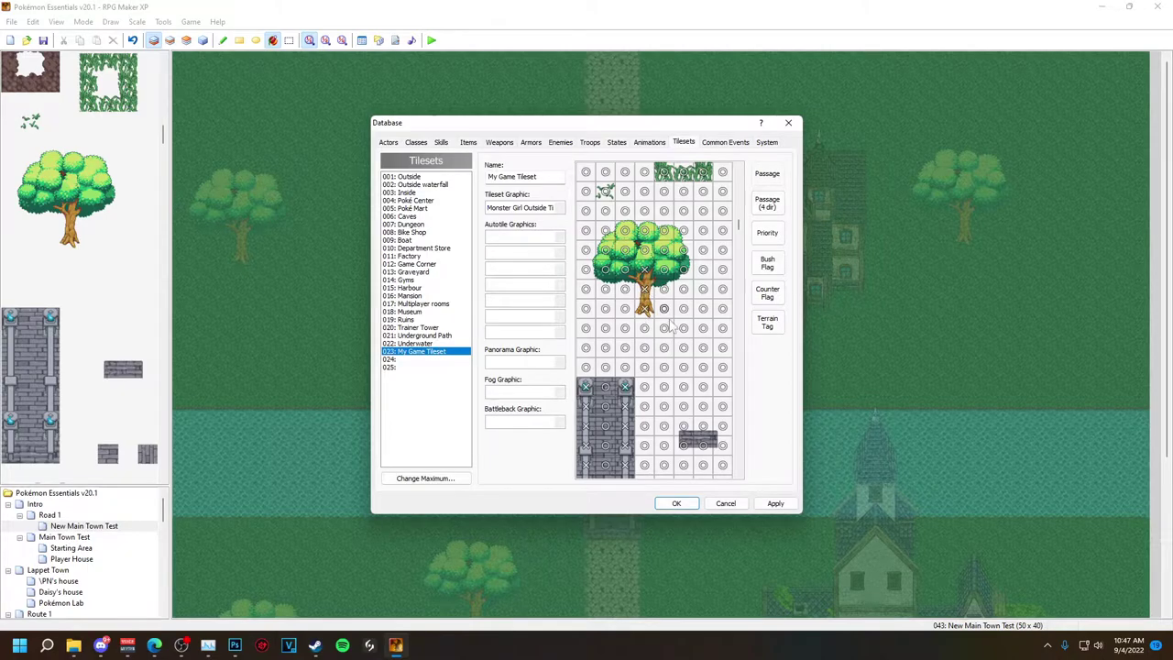
{"action": "scroll", "coordinate": [670, 323], "scroll_direction": "up", "scroll_amount": 1}
{"action": "left_click", "coordinate": [767, 235]}
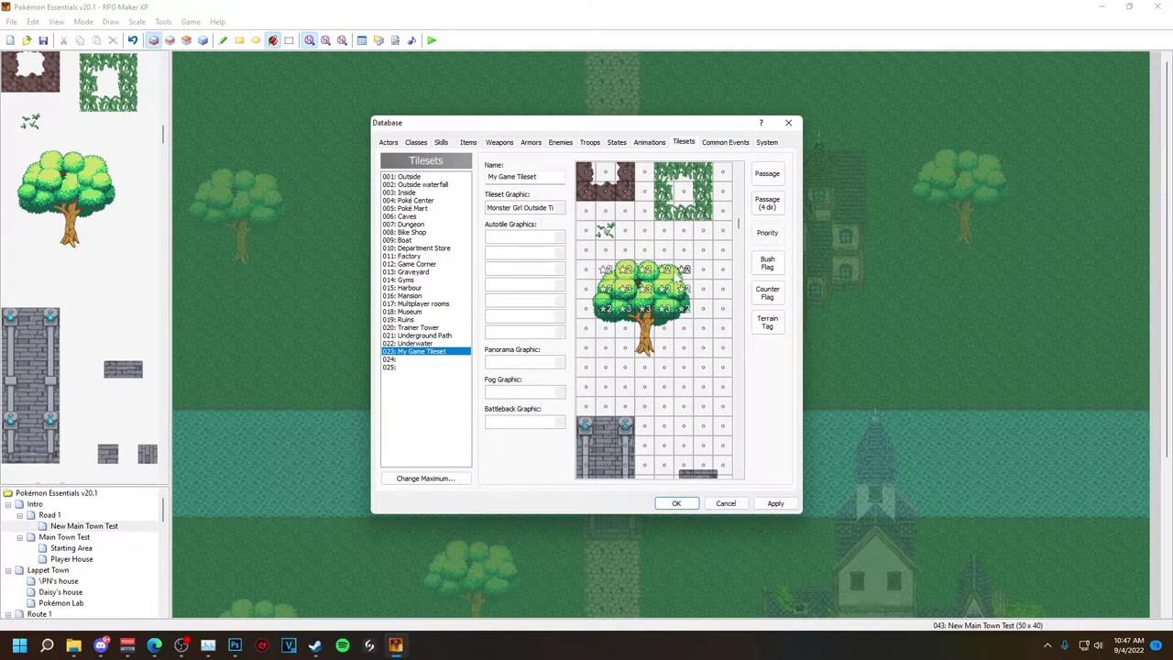
{"action": "left_click", "coordinate": [678, 504]}
- Save the project changes and start a new game in a maximized playtest window
{"action": "left_click", "coordinate": [430, 42]}
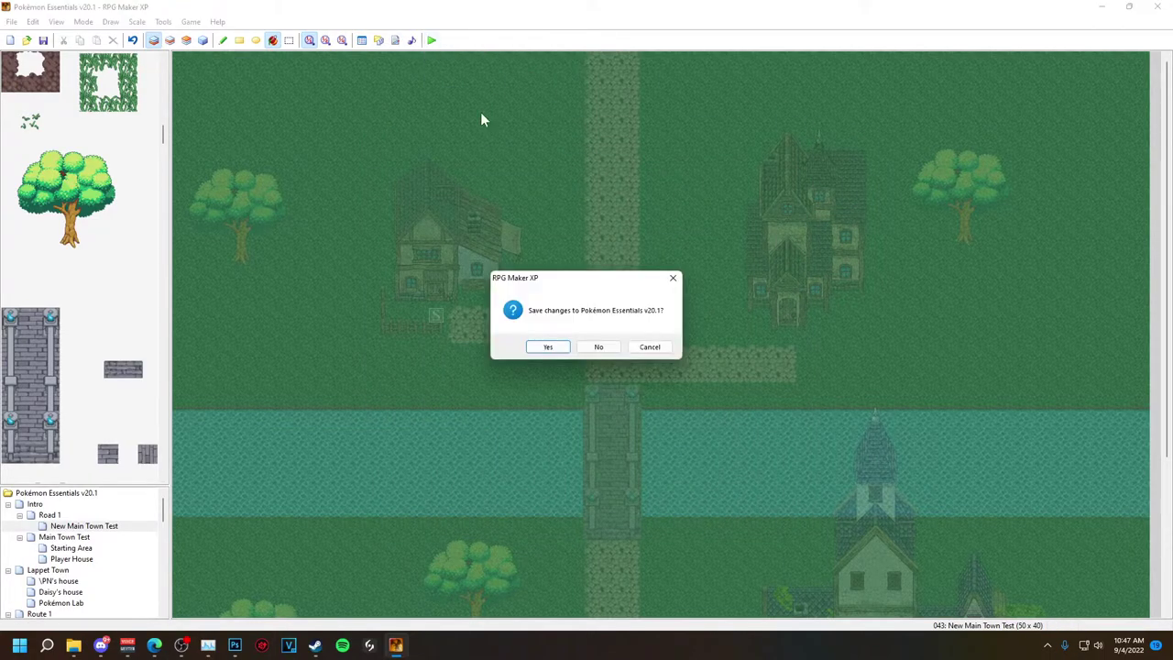
{"action": "left_click", "coordinate": [548, 346]}
{"action": "left_click", "coordinate": [702, 205]}
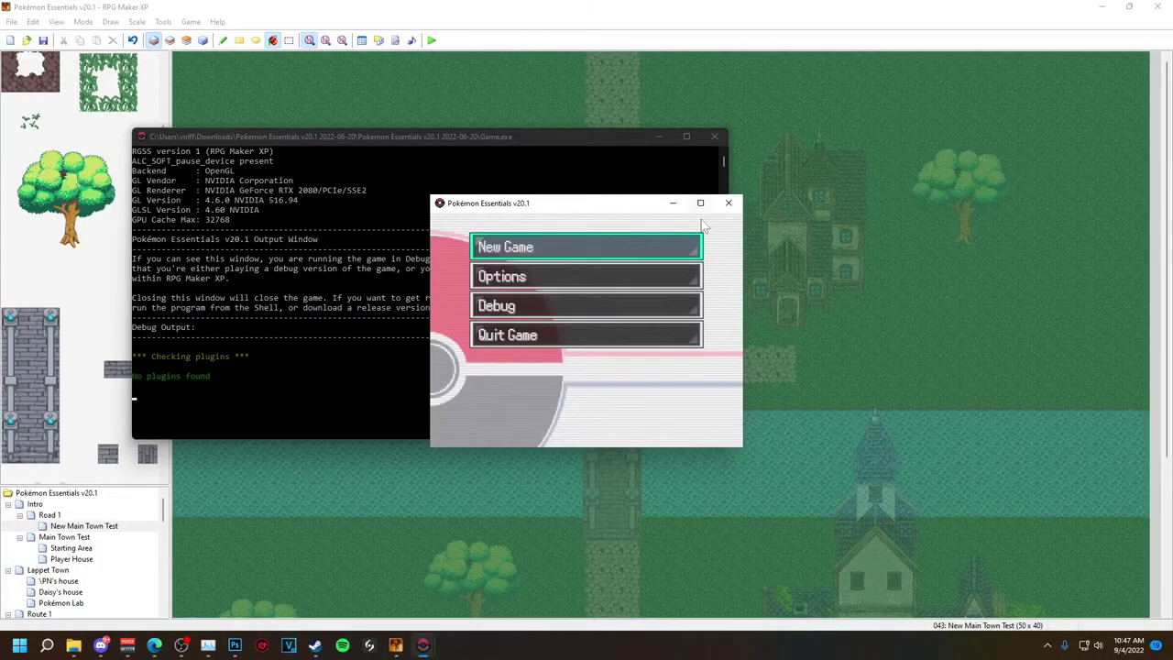
{"action": "key", "text": "Return"}
{"action": "key", "text": "Right"}
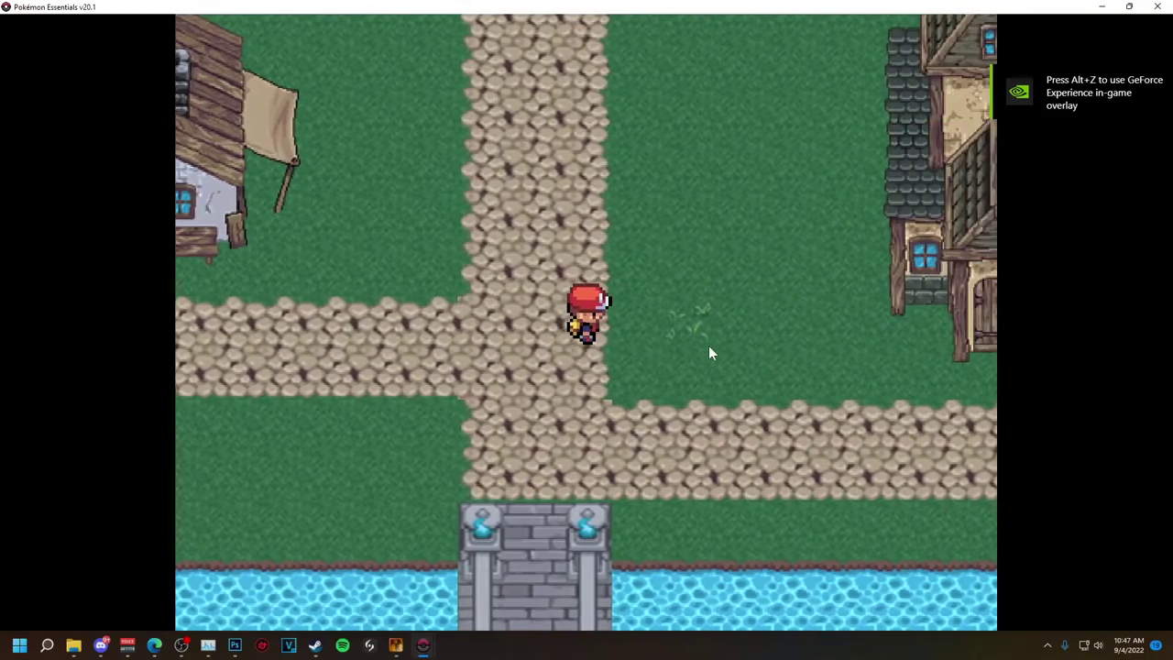
- Walk the character to the tree beside the large house to test its overlap, and close the playtest
{"action": "key", "text": "Down"}
{"action": "key", "text": "Right"}
{"action": "key", "text": "Up"}
{"action": "key", "text": "Right"}
{"action": "key", "text": "Up"}
{"action": "key", "text": "Right"}
{"action": "key", "text": "Down"}
{"action": "key", "text": "Right"}
{"action": "key", "text": "Left"}
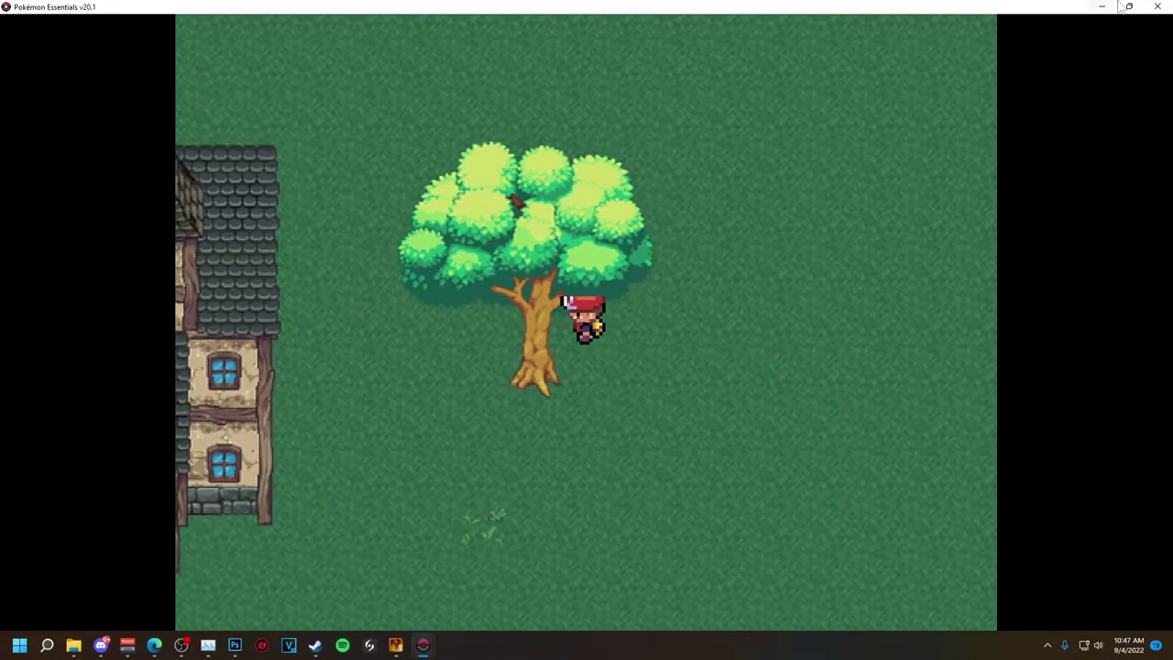
{"action": "left_click", "coordinate": [1157, 7]}
- Set the lower leaf tiles on both sides of the tree trunk to priority 1 in My Game Tileset
{"action": "left_click", "coordinate": [378, 40]}
{"action": "left_click", "coordinate": [699, 187]}
{"action": "left_click", "coordinate": [360, 40]}
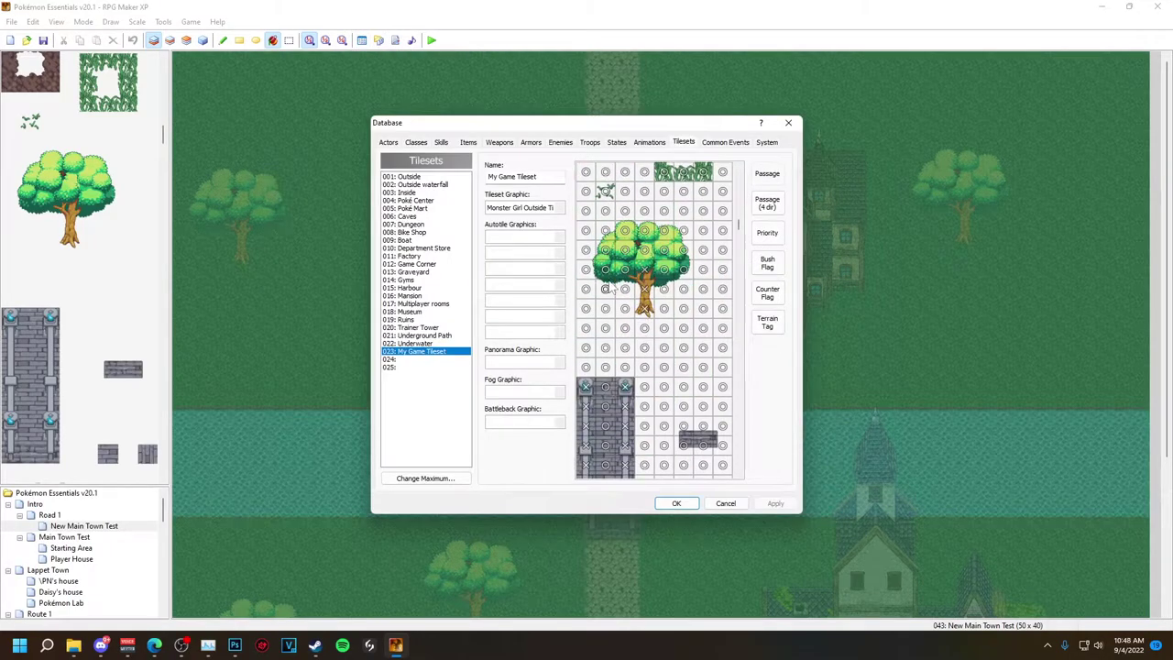
{"action": "left_click", "coordinate": [768, 260]}
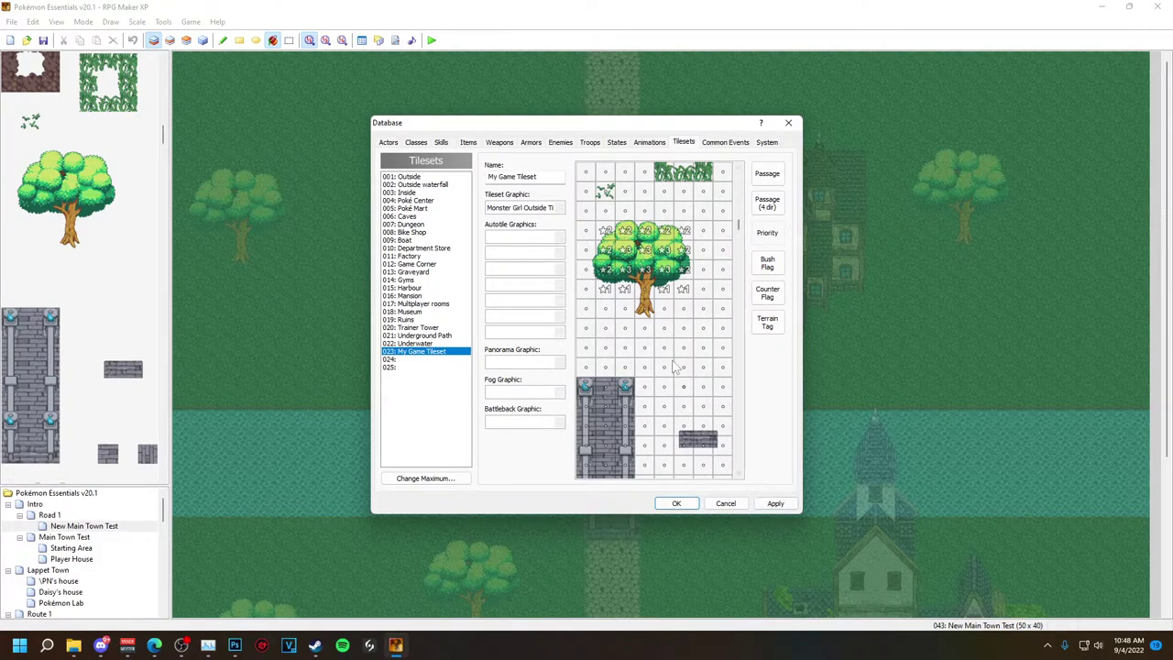
{"action": "left_click", "coordinate": [678, 504]}
- Save the tileset changes and launch another maximized playtest with a new game
{"action": "left_click", "coordinate": [431, 40]}
{"action": "left_click", "coordinate": [544, 346]}
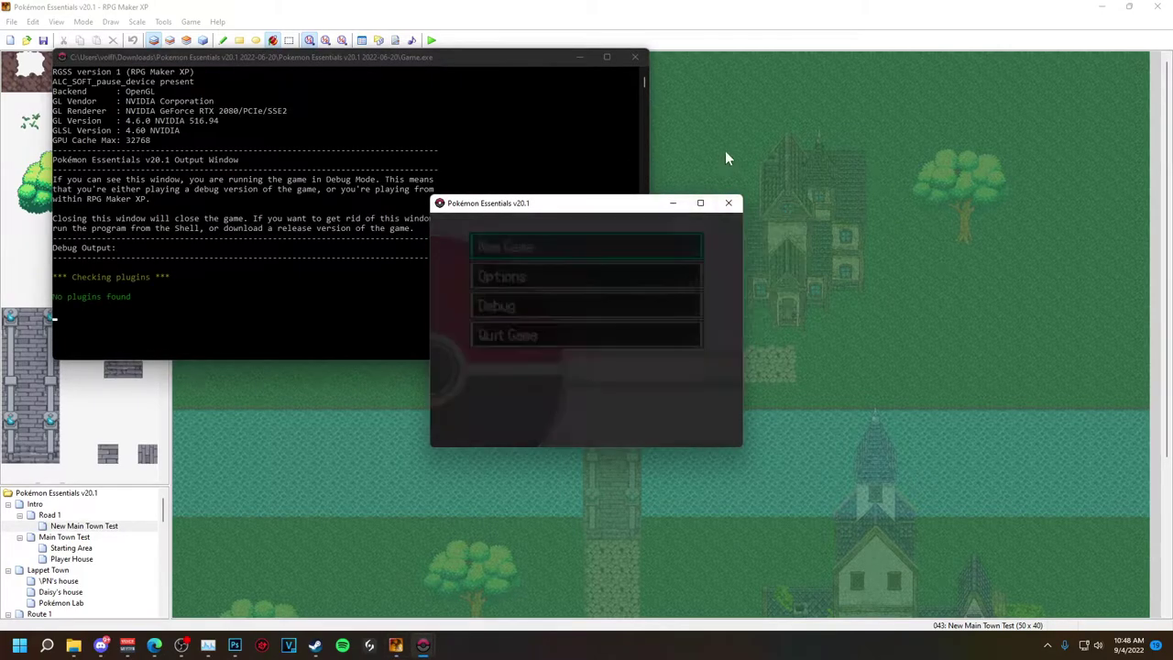
{"action": "key", "text": "Return"}
{"action": "left_click", "coordinate": [700, 203]}
- Walk around the tree west of the fenced house to test its overlap, and review the tree's passage settings in the database
{"action": "key", "text": "Left"}
{"action": "key", "text": "Right"}
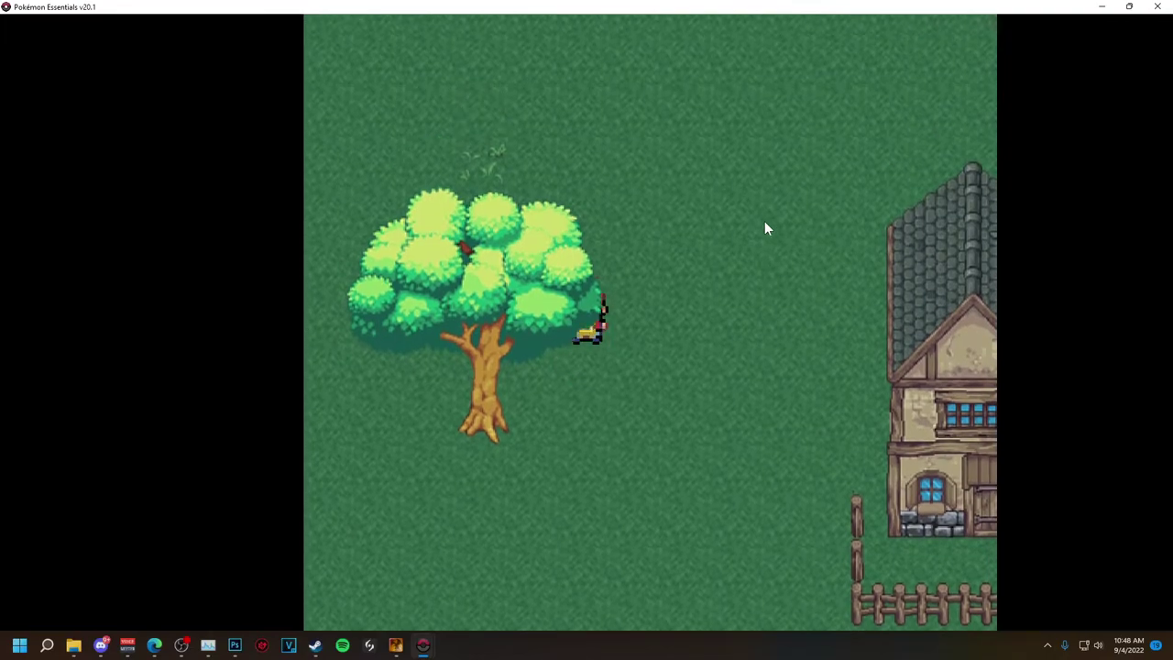
{"action": "key", "text": "Left"}
{"action": "key", "text": "Up"}
{"action": "key", "text": "Down"}
{"action": "key", "text": "Up"}
{"action": "key", "text": "Right"}
{"action": "key", "text": "Down"}
{"action": "key", "text": "Up"}
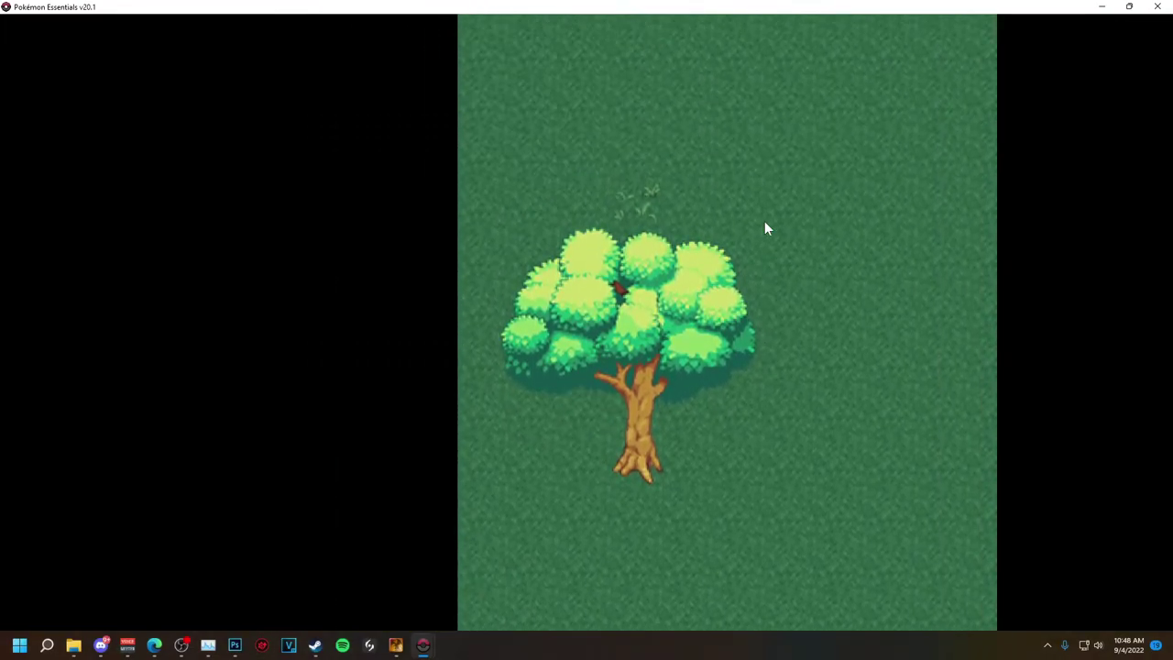
{"action": "key", "text": "Right"}
{"action": "key", "text": "Down"}
{"action": "key", "text": "Right"}
{"action": "key", "text": "Down"}
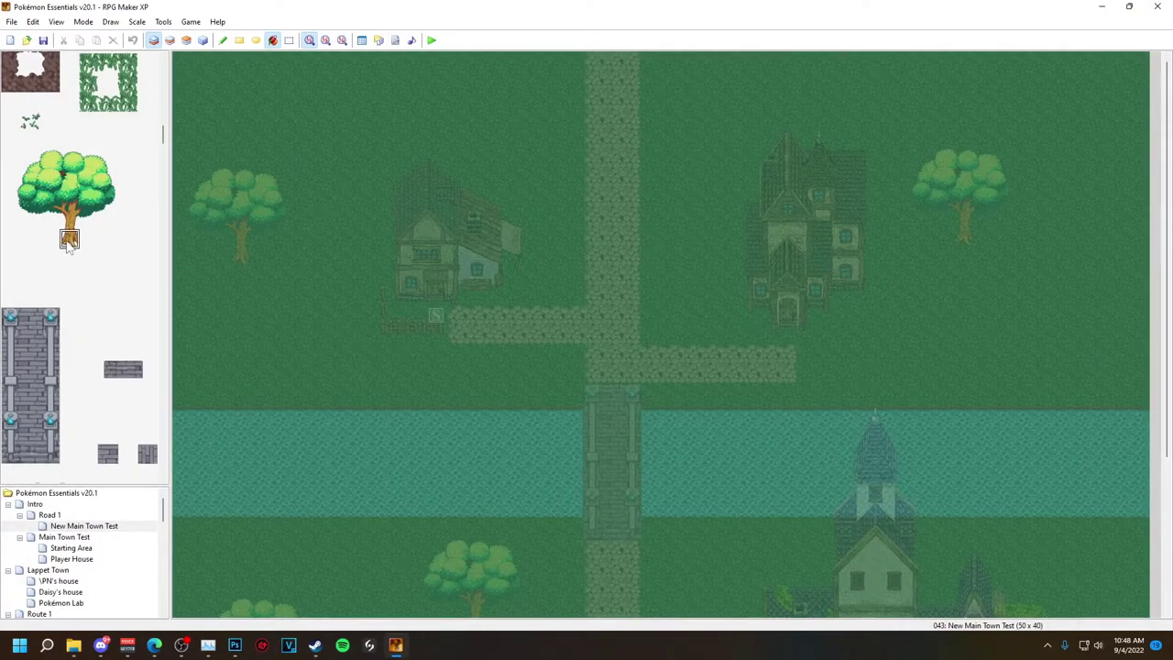
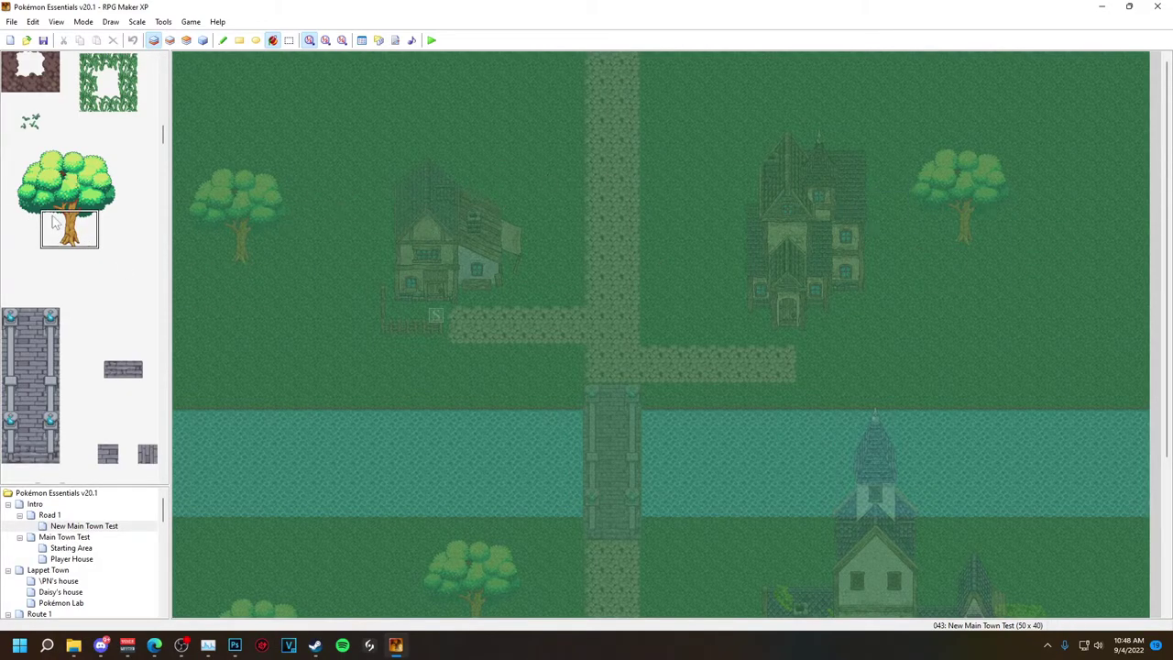
{"action": "left_click", "coordinate": [361, 41]}
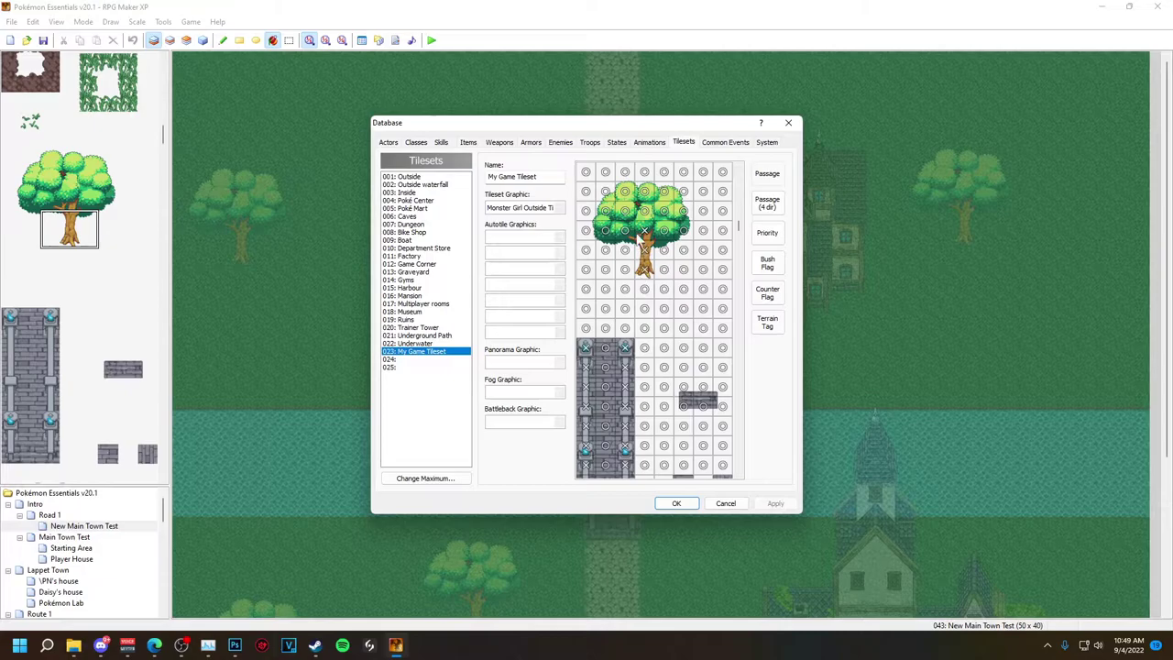
{"action": "left_click", "coordinate": [788, 123]}
- Fill a vertical column of four lower tree halves on layer 2 in the map's northeast corner with the Rectangle tool
{"action": "left_click_drag", "start_coordinate": [85, 240], "coordinate": [134, 262]}
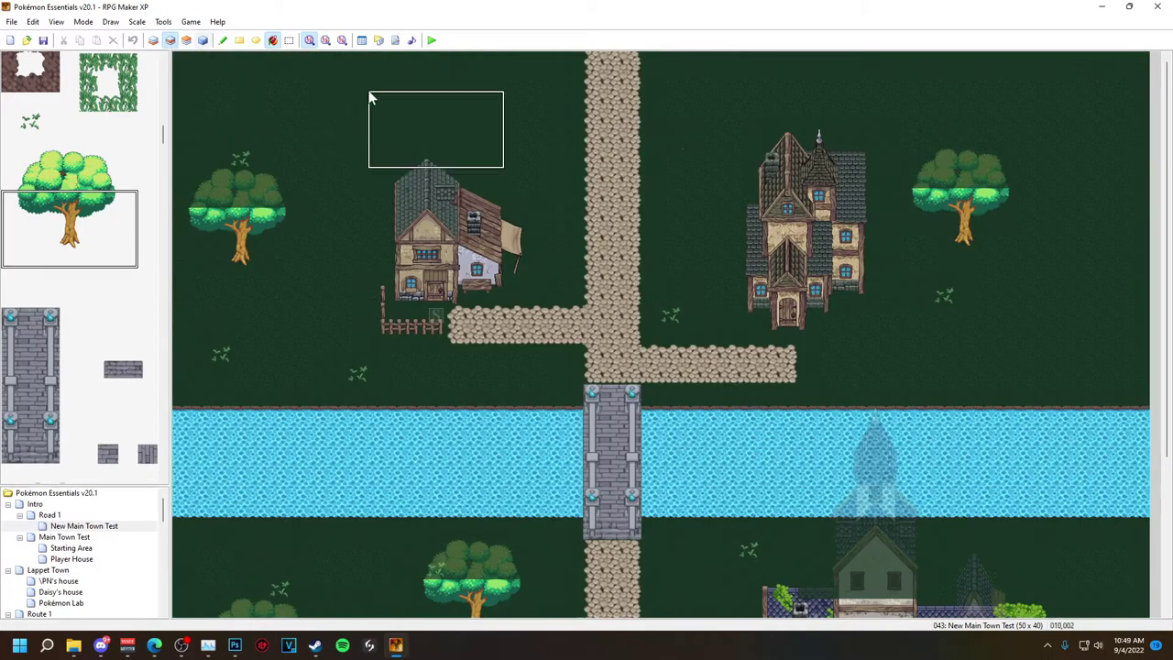
{"action": "left_click", "coordinate": [169, 41]}
{"action": "left_click", "coordinate": [289, 41]}
{"action": "left_click", "coordinate": [239, 41]}
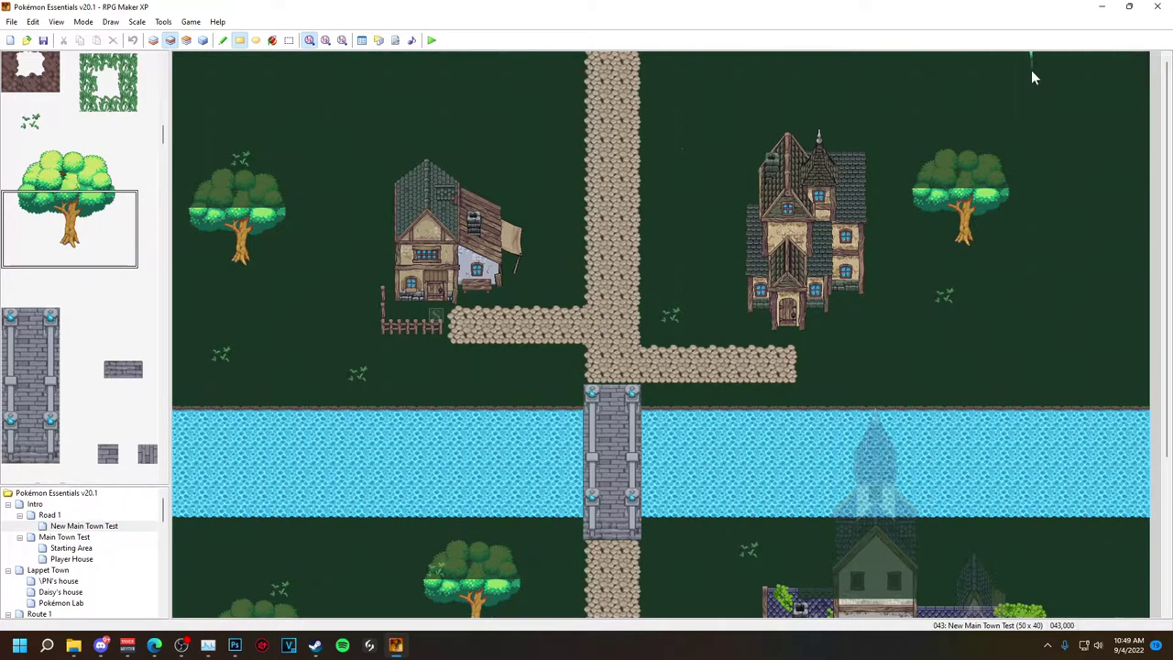
{"action": "left_click_drag", "start_coordinate": [1031, 76], "coordinate": [1111, 357]}
- Place the tree's canopy tiles on layer 3 above the column of trunks with the Pencil tool
{"action": "left_click_drag", "start_coordinate": [13, 155], "coordinate": [145, 183]}
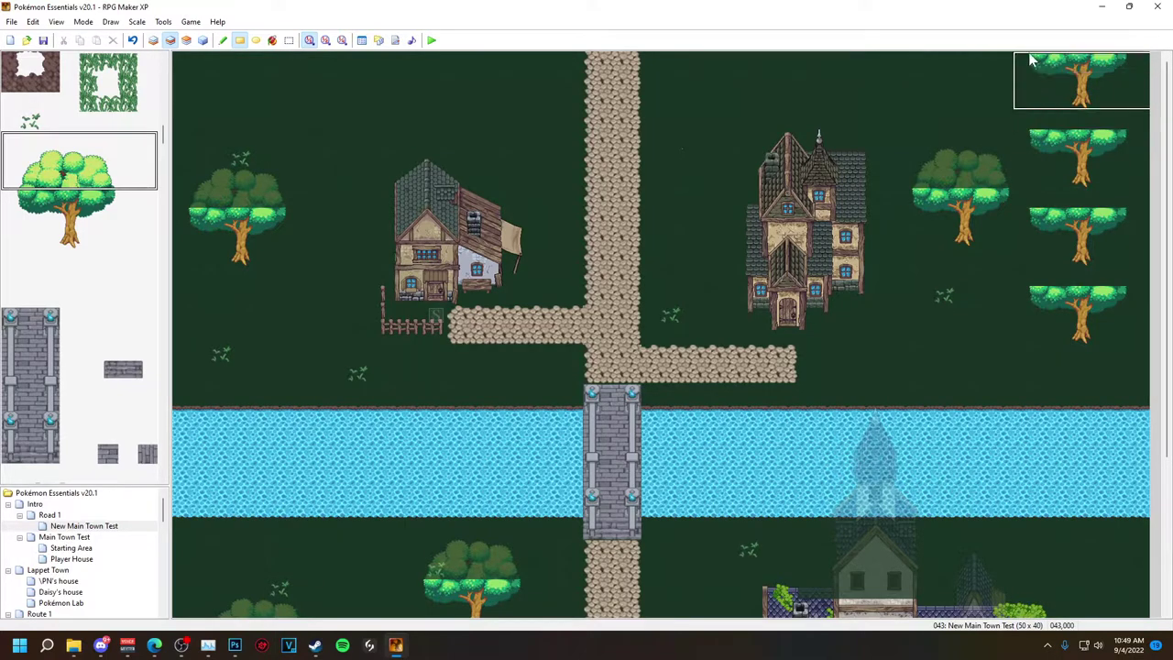
{"action": "left_click", "coordinate": [223, 40]}
{"action": "left_click", "coordinate": [186, 41]}
{"action": "left_click", "coordinate": [1012, 88]}
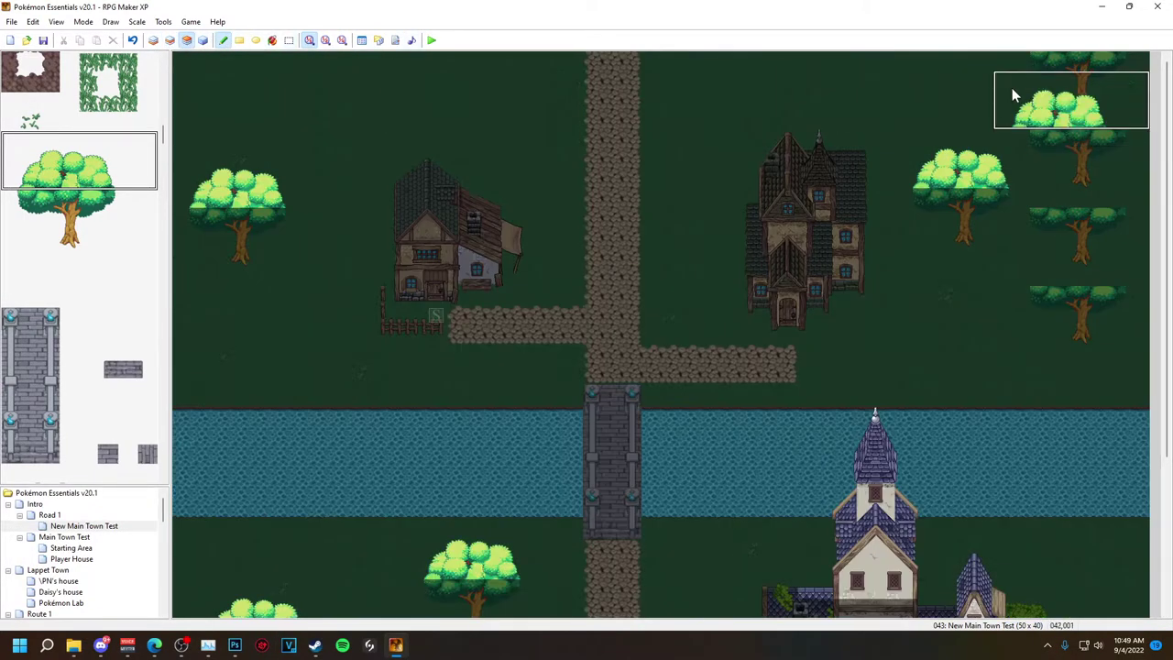
{"action": "left_click", "coordinate": [1015, 160]}
{"action": "left_click", "coordinate": [1015, 235]}
{"action": "scroll", "coordinate": [1140, 158], "scroll_direction": "down", "scroll_amount": 2}
- Save the project and playtest the column of trees by walking the character between them, then close the game
{"action": "key", "text": "F12"}
{"action": "left_click", "coordinate": [544, 346]}
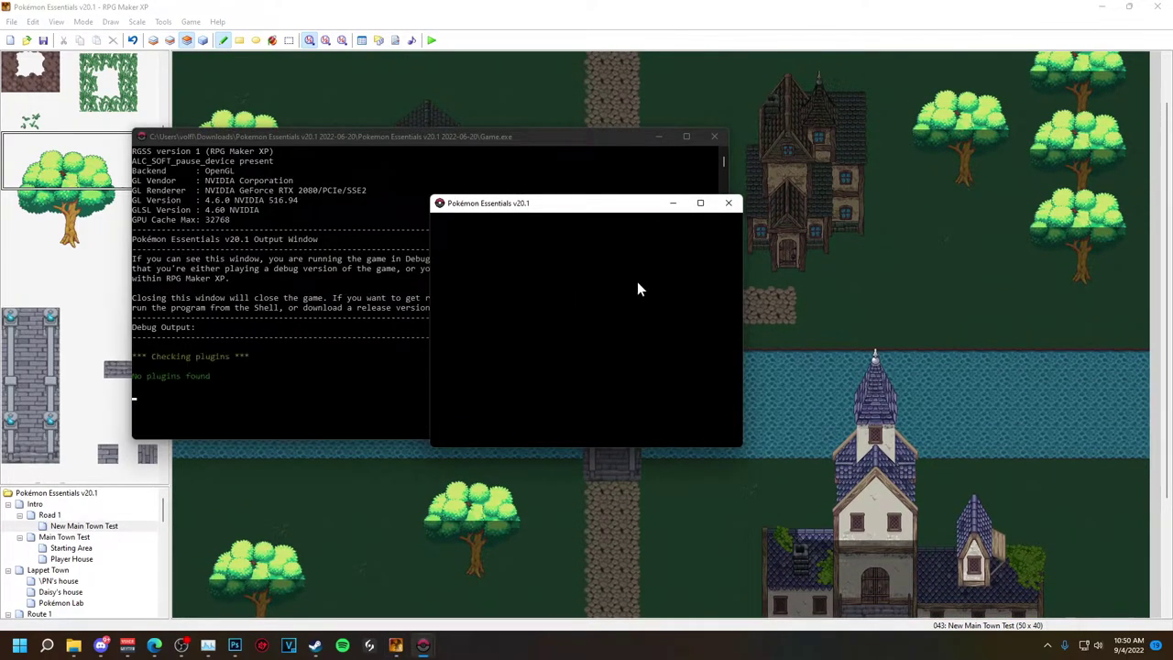
{"action": "key", "text": "Return"}
{"action": "key", "text": "Right"}
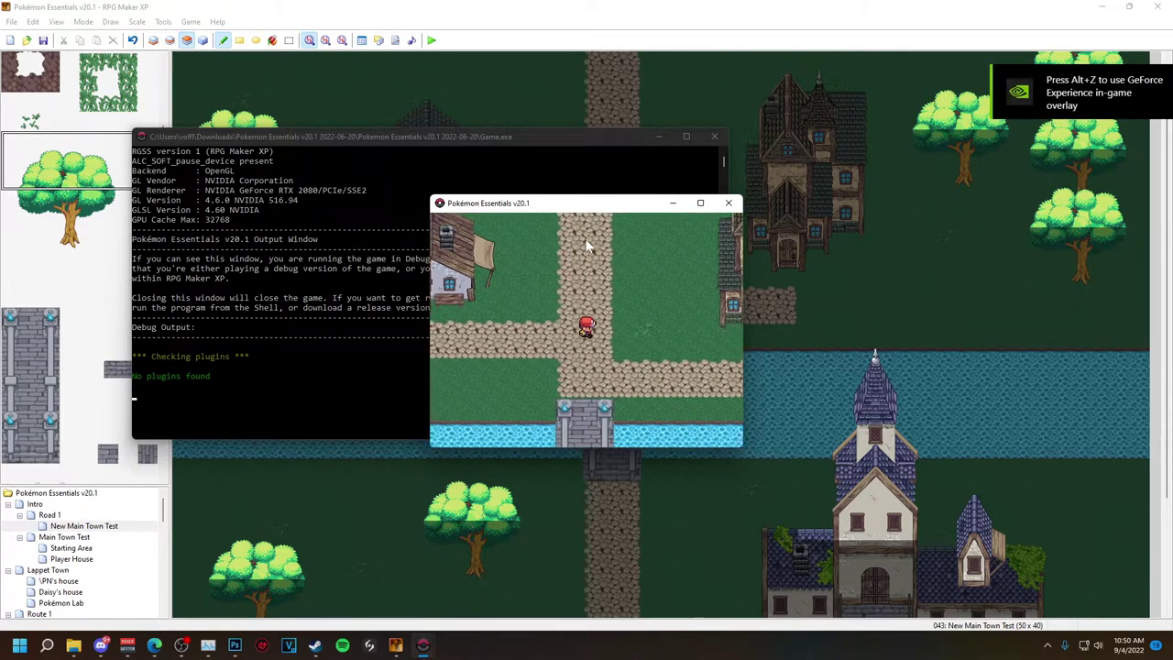
{"action": "key", "text": "Right"}
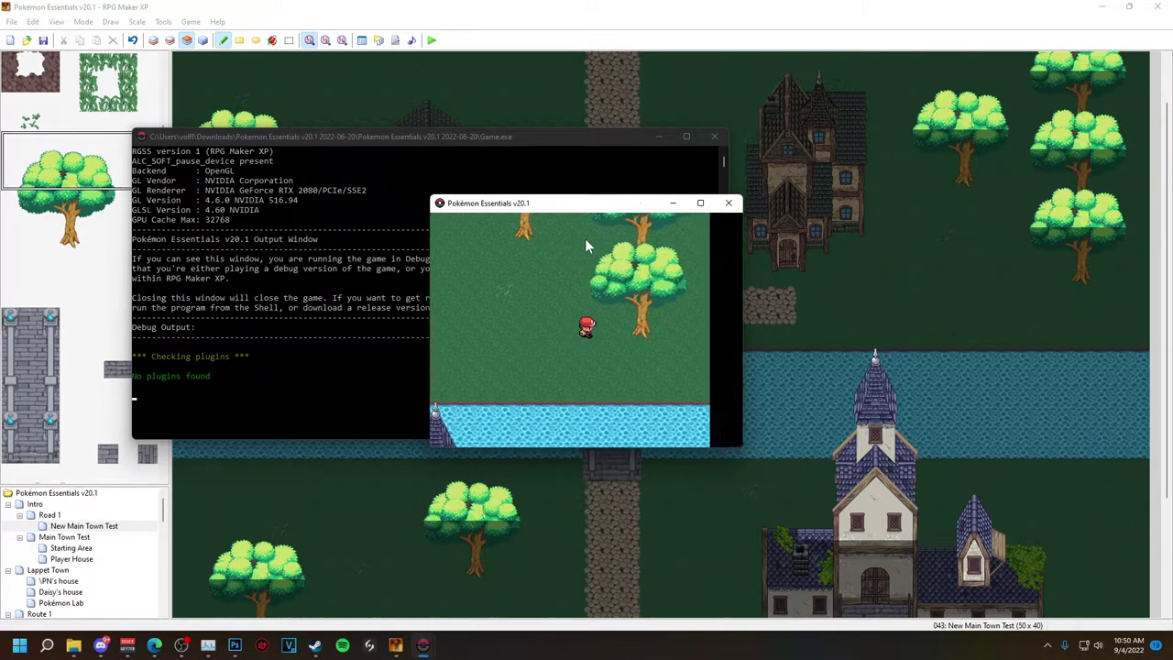
{"action": "key", "text": "Up"}
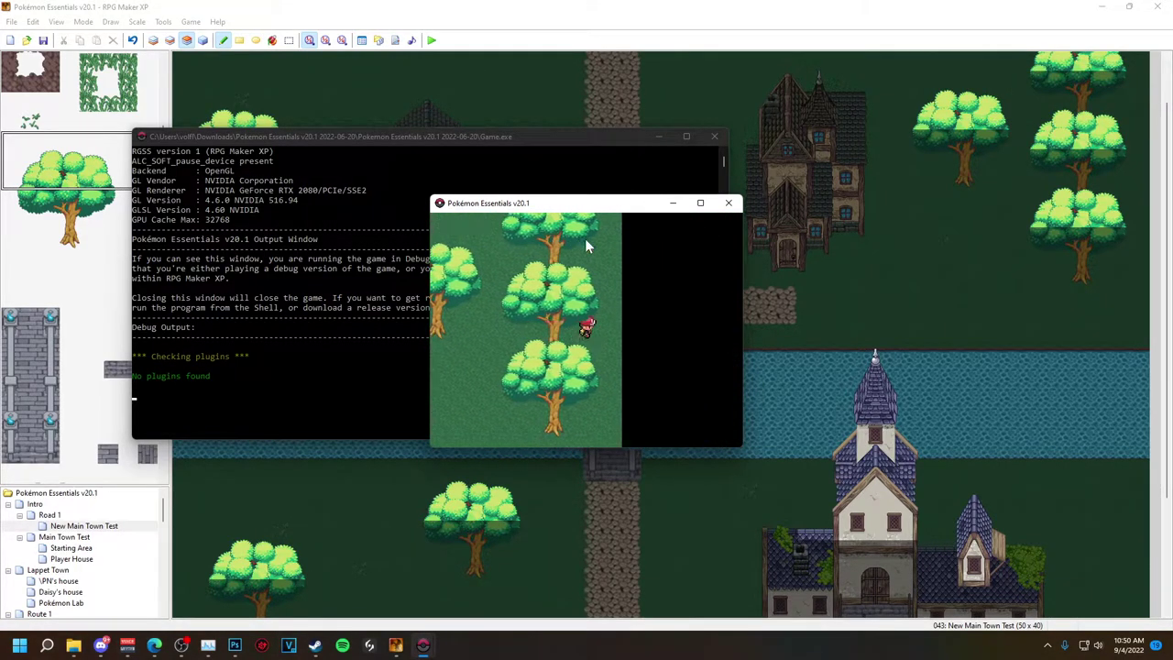
{"action": "left_click", "coordinate": [728, 203]}
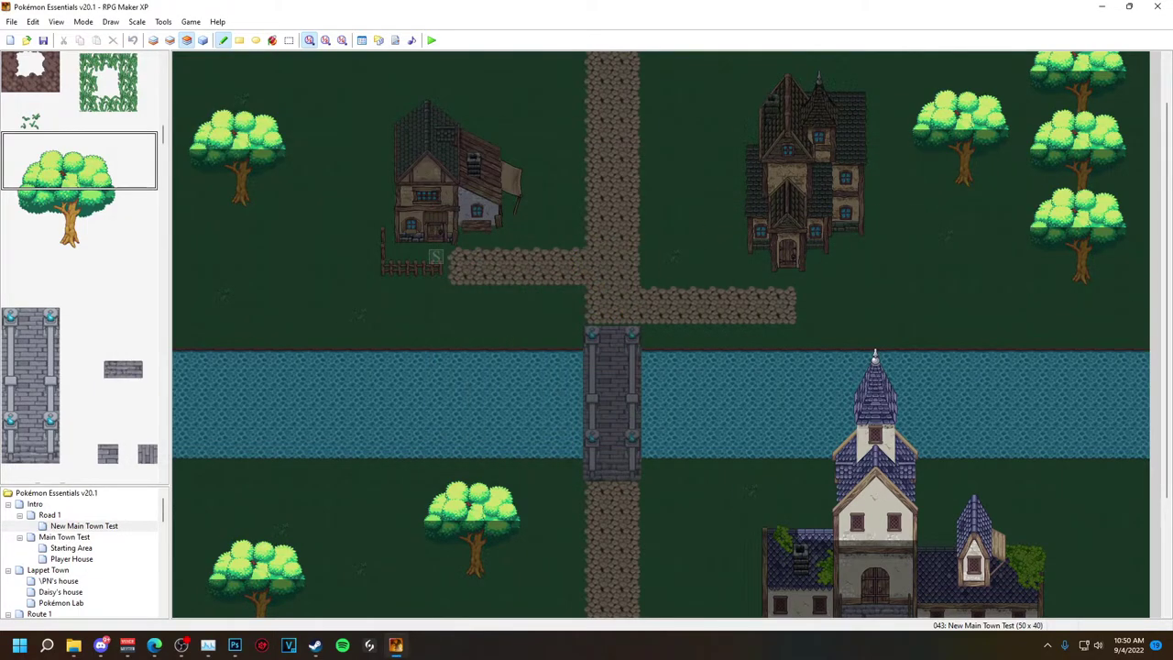
- Select the area around the column of trees in the map's northeast corner and delete its tiles from the layers
{"action": "left_click", "coordinate": [289, 39]}
{"action": "scroll", "coordinate": [1076, 317], "scroll_direction": "up", "scroll_amount": 2}
{"action": "left_click_drag", "start_coordinate": [1075, 317], "coordinate": [1035, 175]}
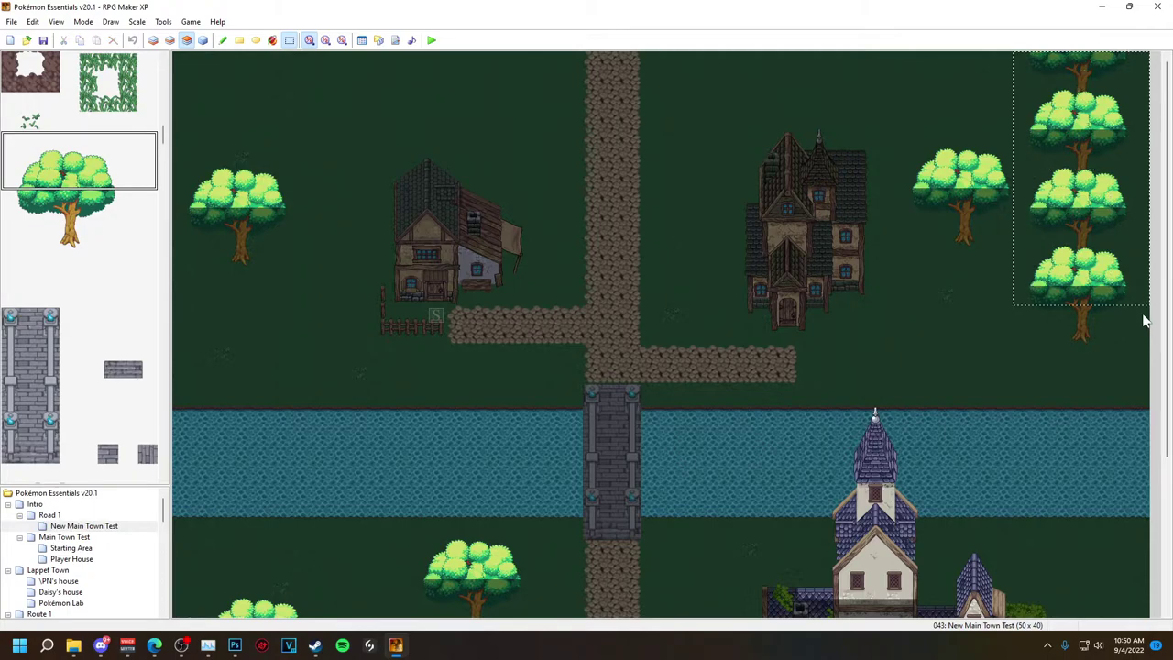
{"action": "key", "text": "Delete"}
{"action": "left_click", "coordinate": [51, 205]}
{"action": "left_click", "coordinate": [172, 43]}
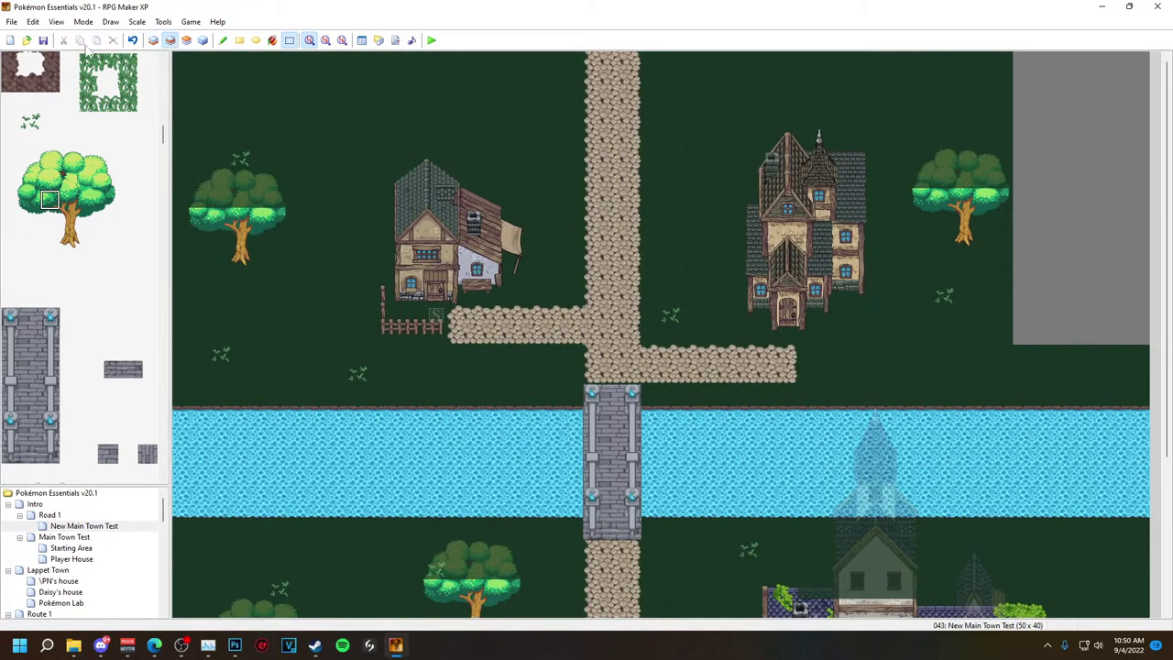
- Repaint the cleared northeast area on layer 1 with the plain grass tiles using the Pencil tool
{"action": "left_click", "coordinate": [155, 43]}
{"action": "scroll", "coordinate": [137, 235], "scroll_direction": "up", "scroll_amount": 5}
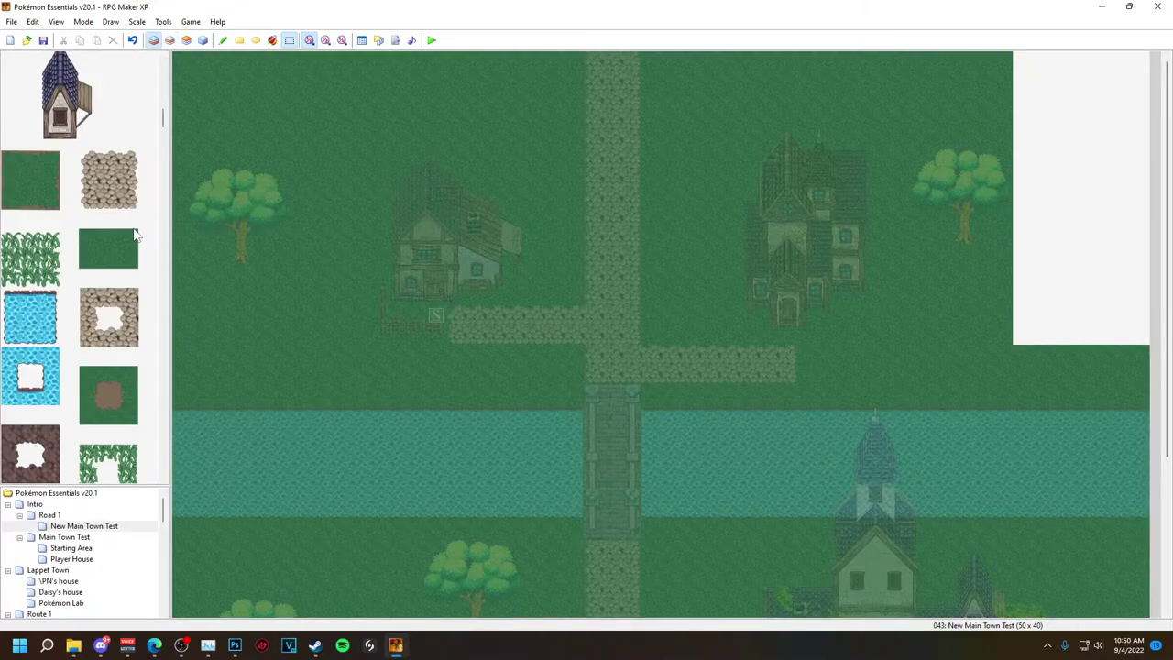
{"action": "left_click", "coordinate": [223, 40]}
{"action": "scroll", "coordinate": [50, 313], "scroll_direction": "down", "scroll_amount": 5}
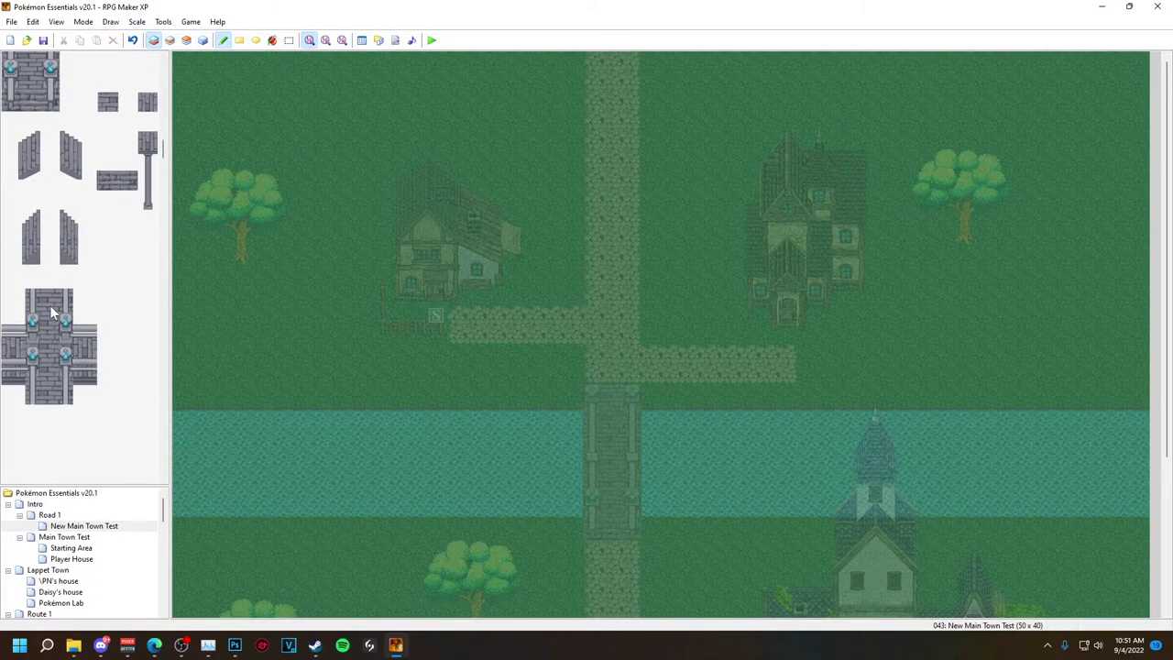
{"action": "scroll", "coordinate": [50, 305], "scroll_direction": "down", "scroll_amount": 1}
{"action": "scroll", "coordinate": [64, 275], "scroll_direction": "up", "scroll_amount": 5}
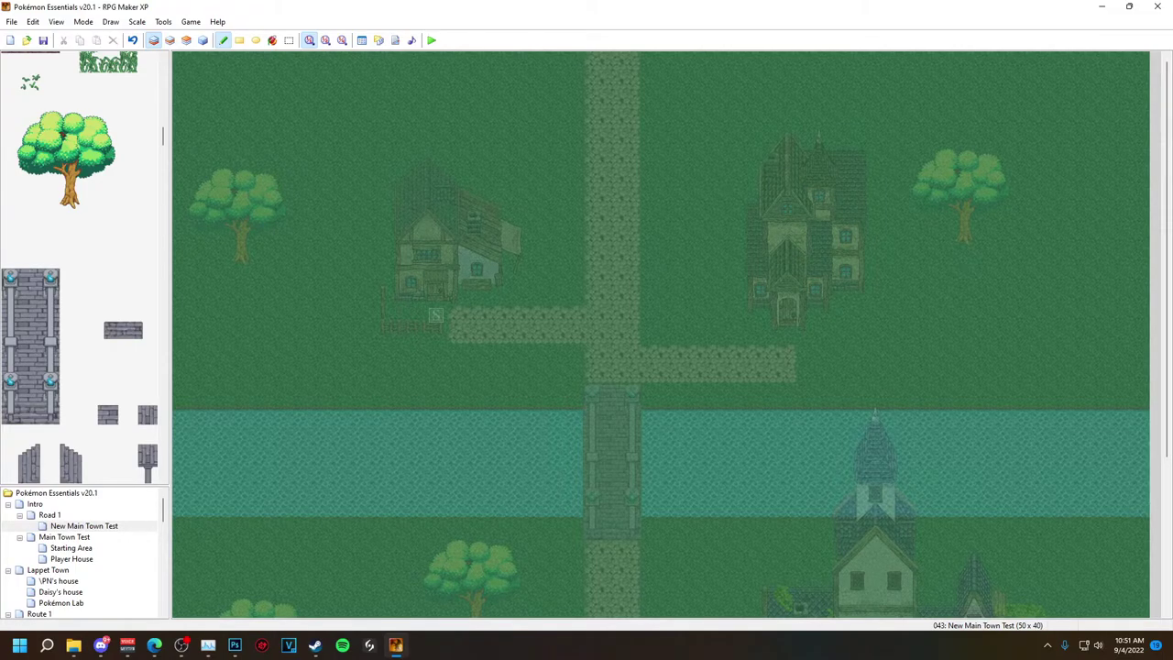
- Switch to Photoshop and close the Untitled-1 document without saving its changes
{"action": "key", "text": "alt+Tab"}
{"action": "left_click", "coordinate": [406, 647]}
{"action": "left_click", "coordinate": [402, 645]}
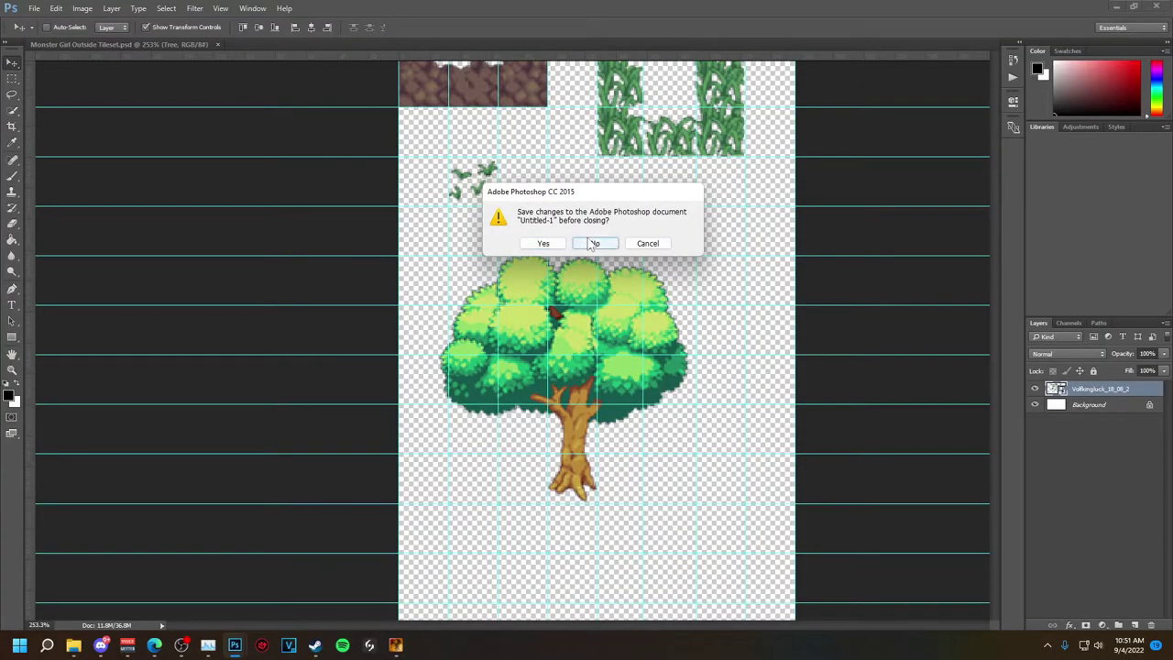
{"action": "left_click", "coordinate": [593, 243]}
{"action": "scroll", "coordinate": [113, 379], "scroll_direction": "down", "scroll_amount": 3}
{"action": "scroll", "coordinate": [115, 381], "scroll_direction": "up", "scroll_amount": 4}
{"action": "scroll", "coordinate": [113, 379], "scroll_direction": "up", "scroll_amount": 5}
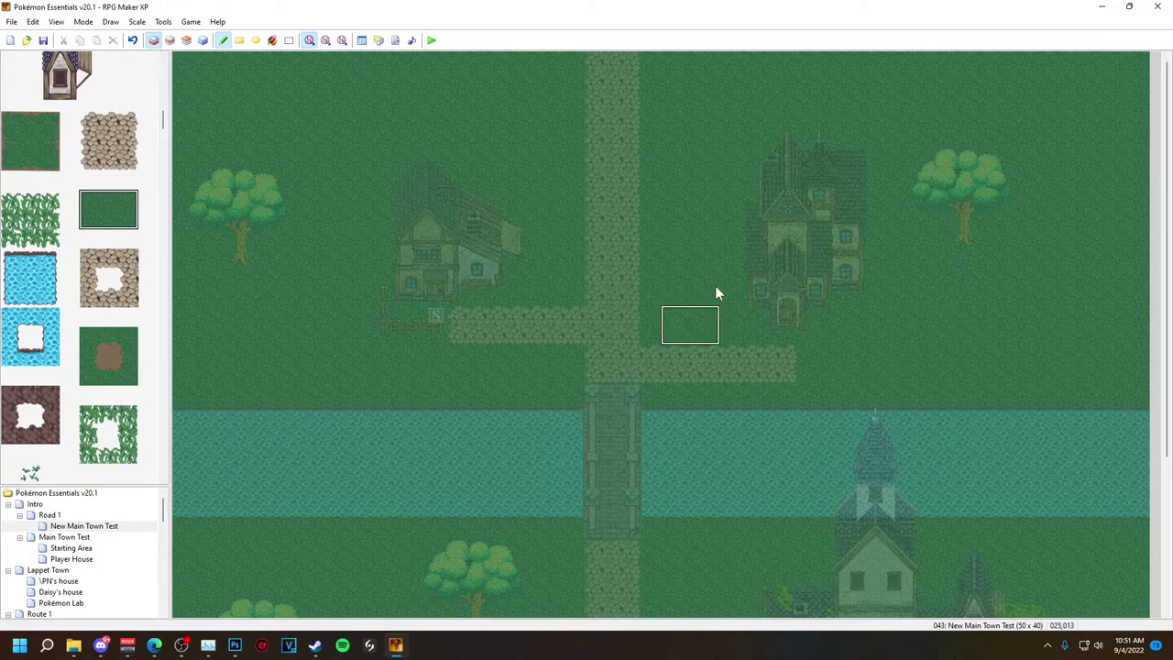
- Compare the stone road tiles of the tileset with the painted stone paths on layer 2 of the town map
{"action": "left_click", "coordinate": [170, 39]}
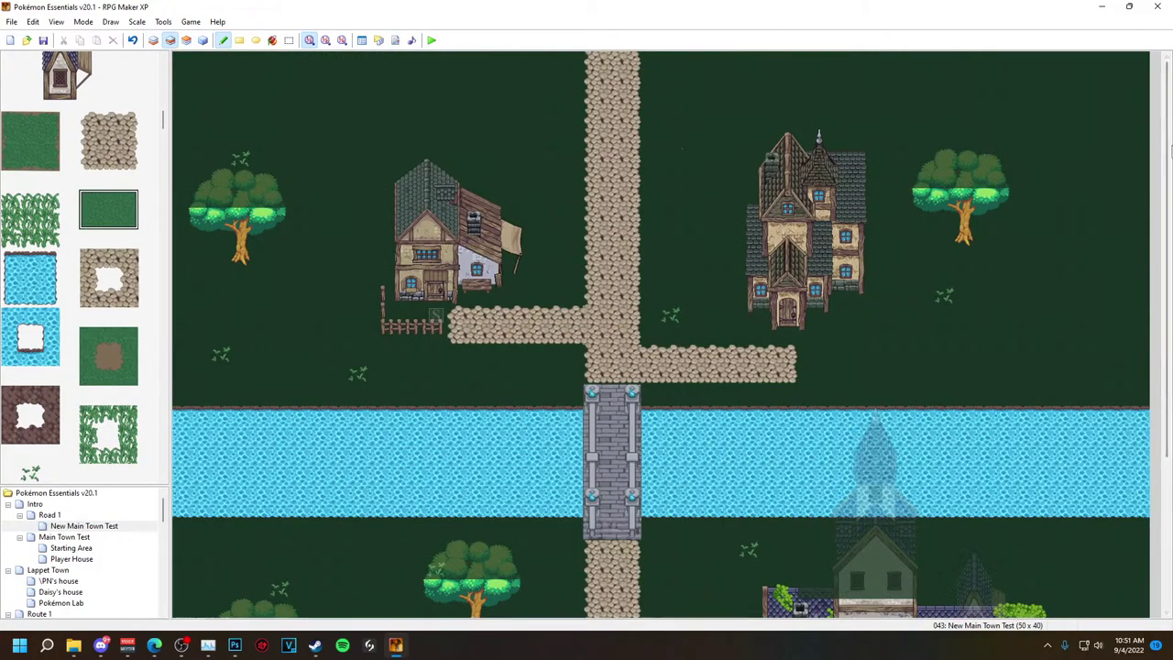
{"action": "left_click", "coordinate": [108, 140]}
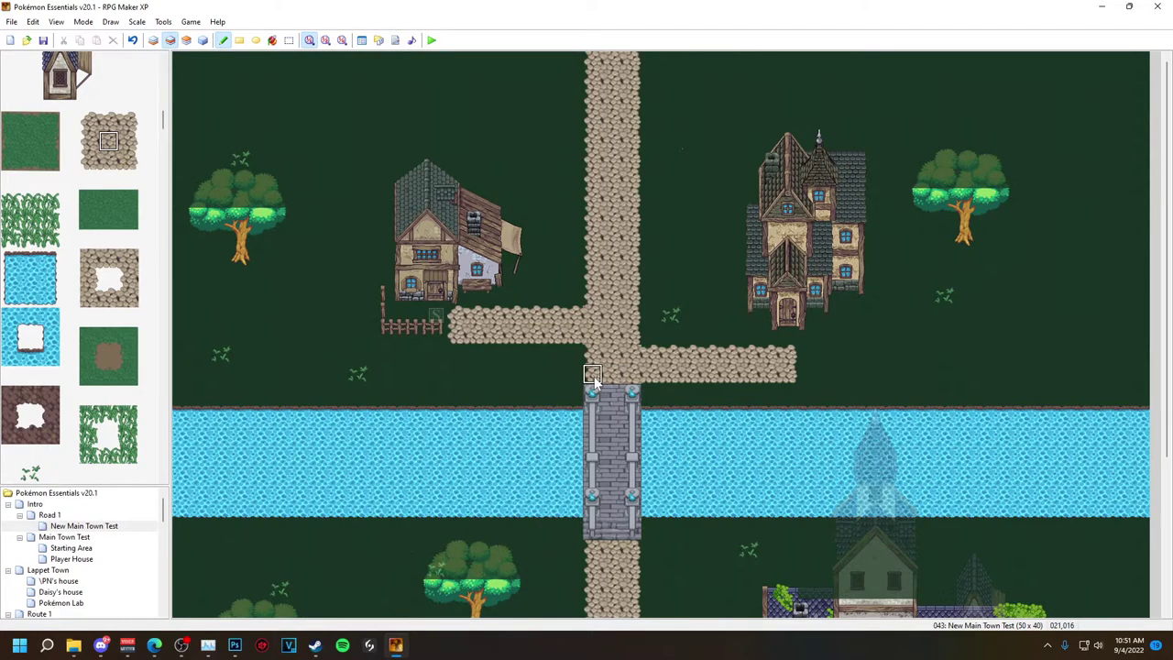
{"action": "left_click", "coordinate": [128, 279]}
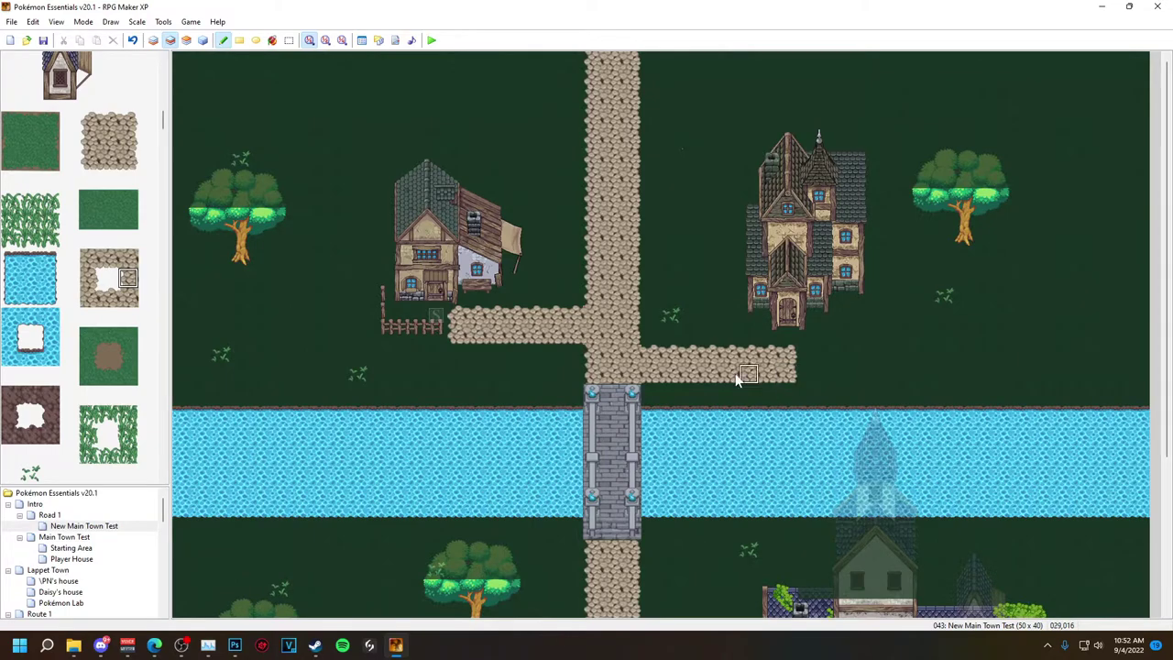
{"action": "left_click", "coordinate": [89, 297]}
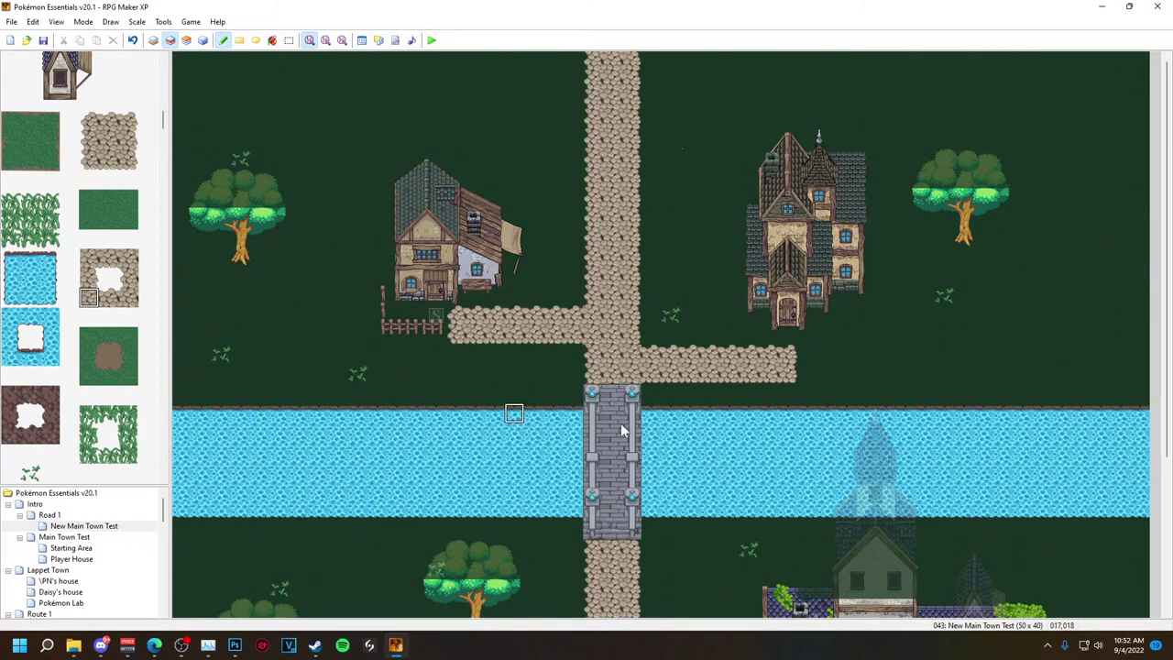
- Switch to Photoshop and find and select the Stone Road layer in the Monster Girl Outside Tileset document
{"action": "left_click", "coordinate": [236, 645]}
{"action": "scroll", "coordinate": [681, 280], "scroll_direction": "up", "scroll_amount": 2}
{"action": "mouse_move", "coordinate": [993, 154]}
{"action": "left_mouse_down"}
{"action": "mouse_move", "coordinate": [989, 134]}
{"action": "mouse_move", "coordinate": [989, 148]}
{"action": "left_mouse_up"}
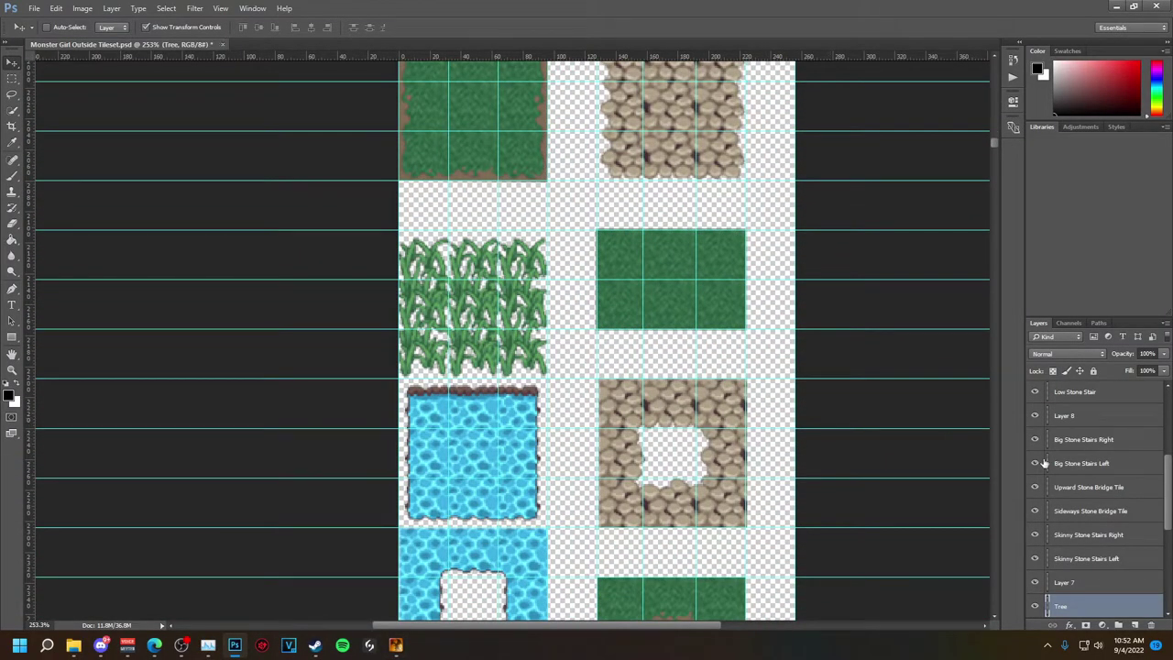
{"action": "left_click", "coordinate": [1069, 584]}
{"action": "left_click", "coordinate": [1072, 562]}
{"action": "left_click", "coordinate": [1081, 397]}
{"action": "scroll", "coordinate": [1081, 400], "scroll_direction": "up", "scroll_amount": 2}
{"action": "left_click", "coordinate": [1072, 486]}
{"action": "key", "text": "alt+bracketright"}
{"action": "key", "text": "alt+bracketright"}
{"action": "key", "text": "alt+bracketright"}
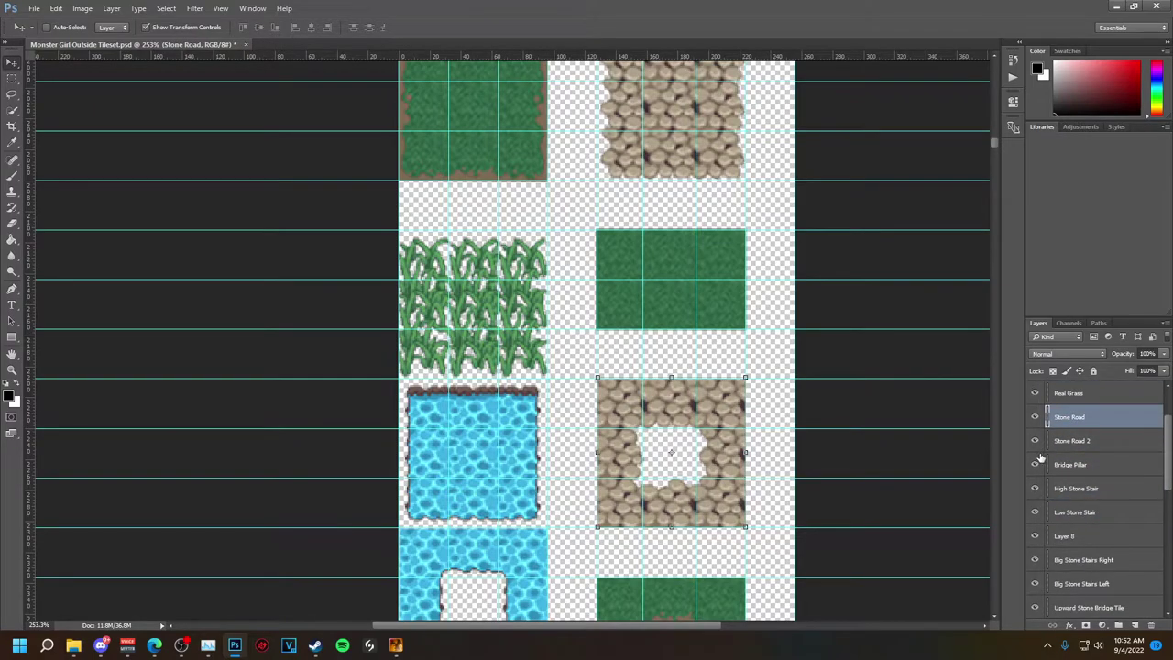
- Save a PNG version of the tileset as Monster Girl Outside Tileset in the Tilesets folder
{"action": "key", "text": "ctrl+shift+s"}
{"action": "left_click", "coordinate": [312, 283]}
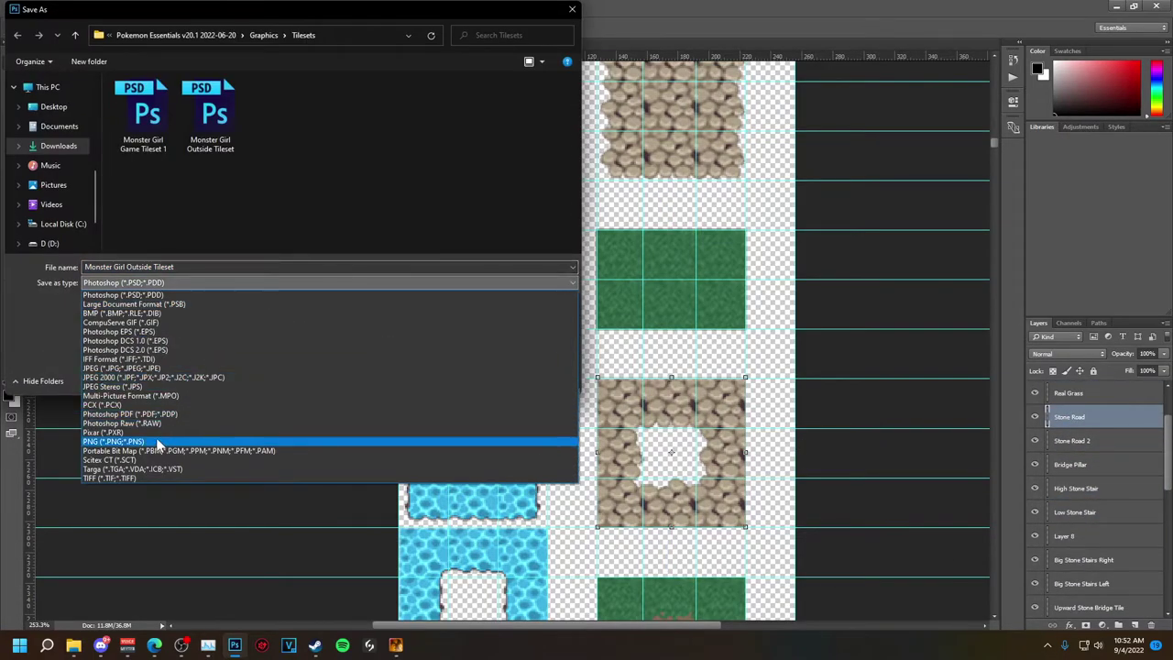
{"action": "left_click", "coordinate": [311, 440]}
{"action": "left_click", "coordinate": [459, 378]}
{"action": "key", "text": "Return"}
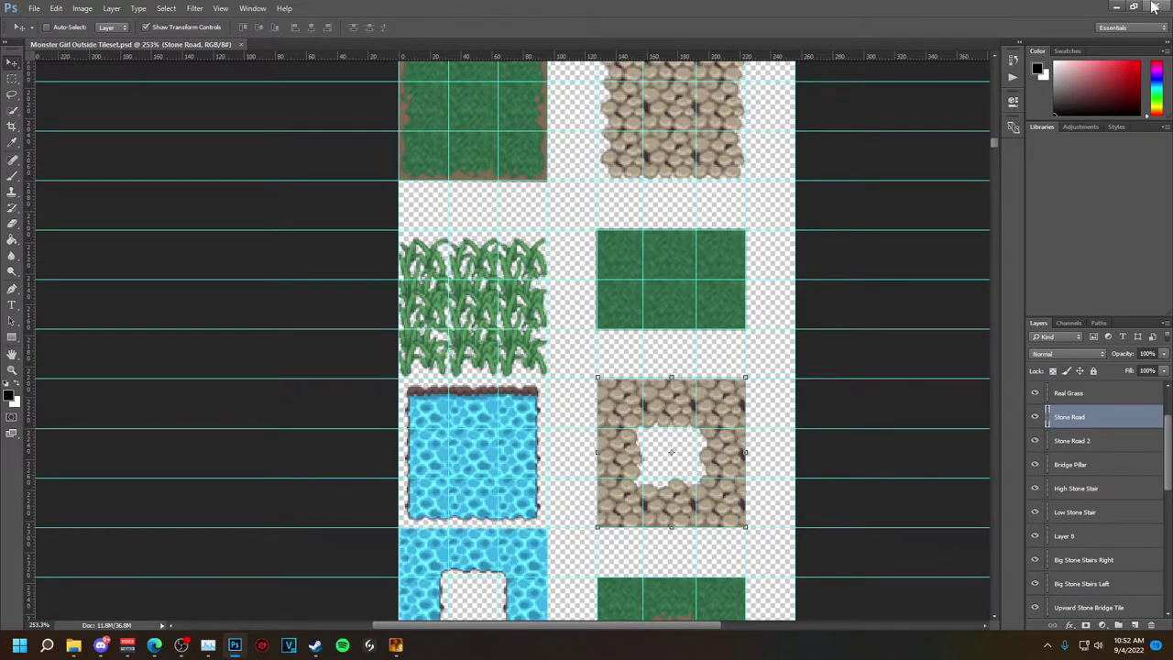
- Switch to RPG Maker XP, open and close the Database to reload the tileset, and check the stone road
{"action": "left_click", "coordinate": [395, 645]}
{"action": "left_click", "coordinate": [367, 44]}
{"action": "key", "text": "Escape"}
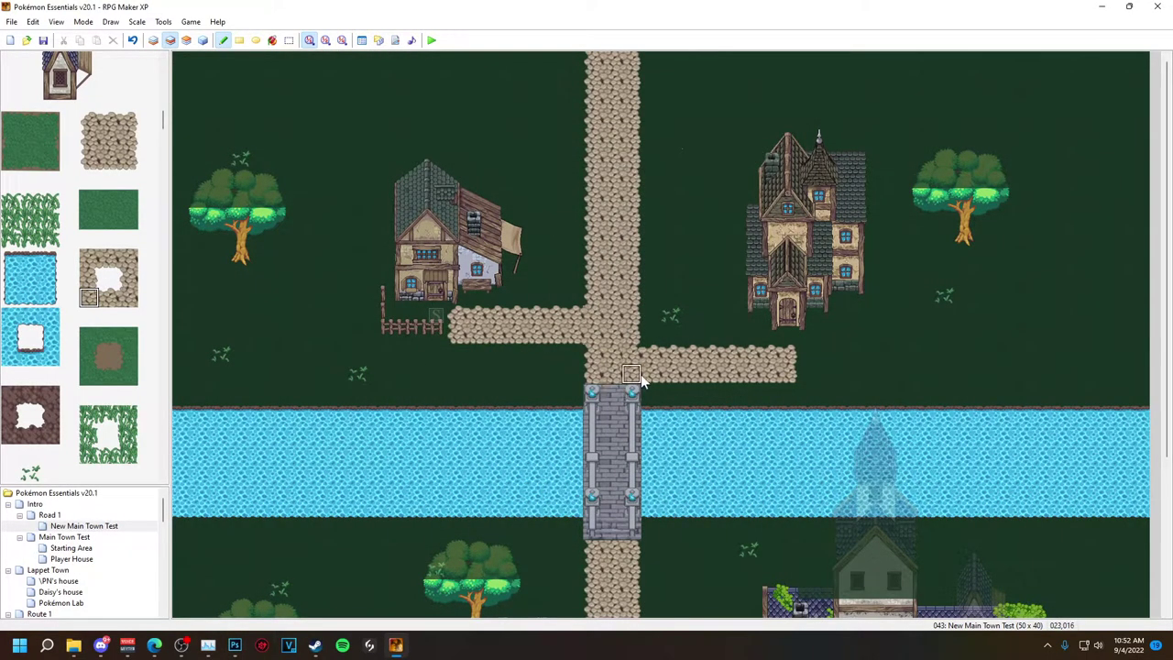
- Return to Photoshop, select the Stone Road 2 layer and export the tileset as PNG, replacing the existing file
{"action": "left_click", "coordinate": [235, 644]}
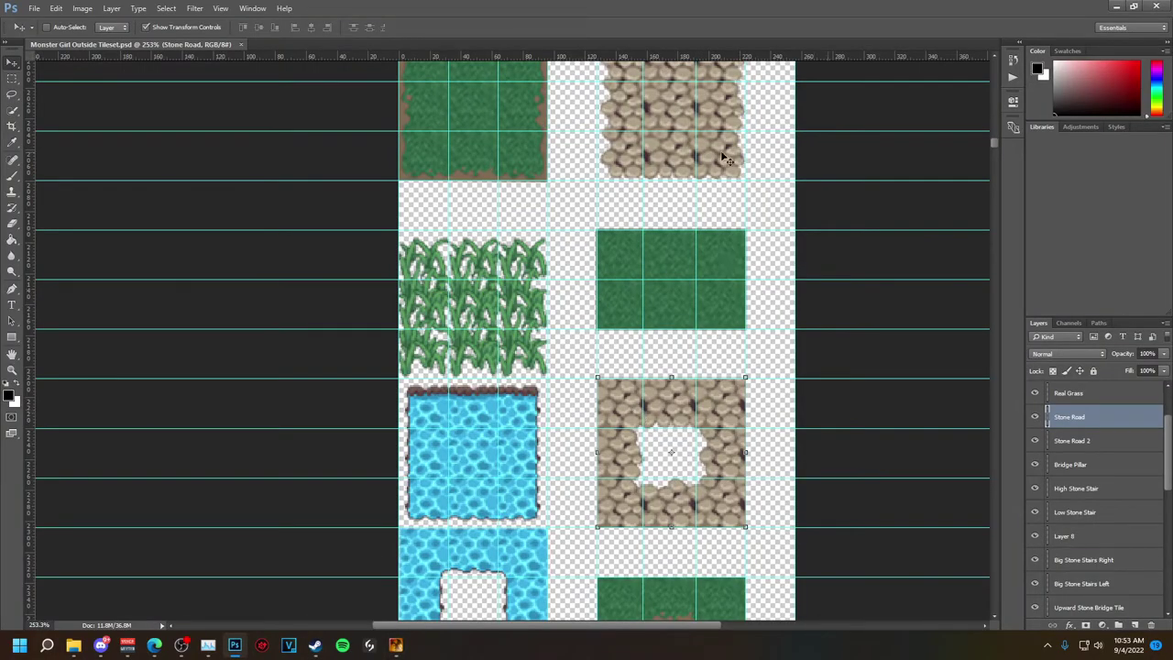
{"action": "left_click", "coordinate": [1071, 440]}
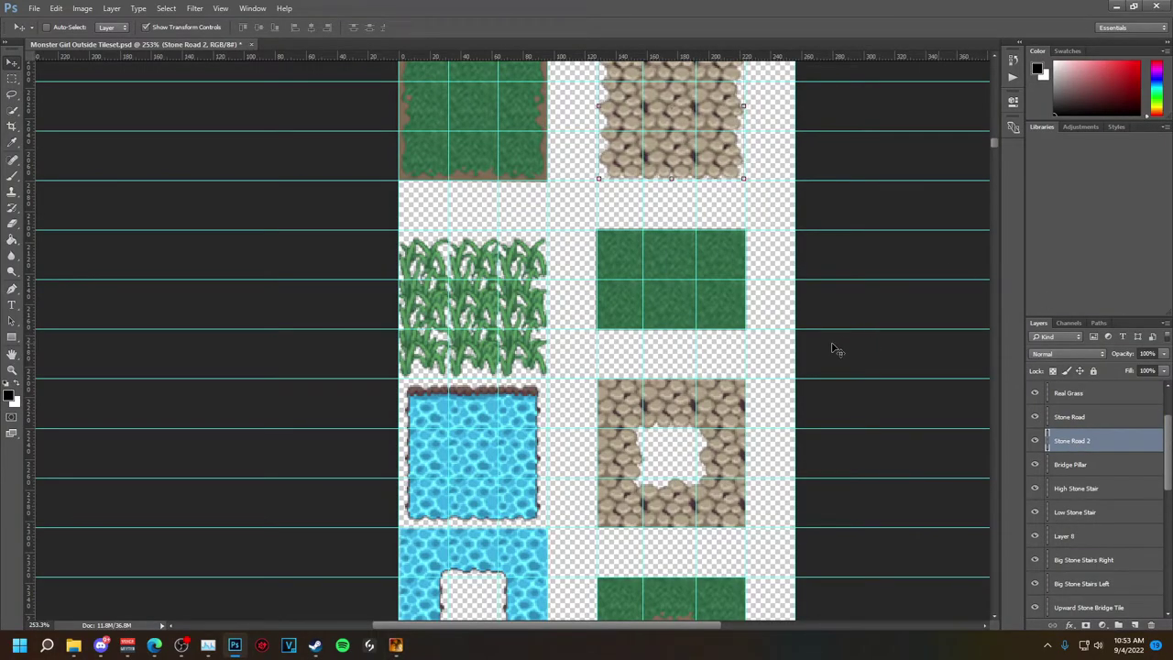
{"action": "key", "text": "ctrl+shift+s"}
{"action": "left_click", "coordinate": [326, 283]}
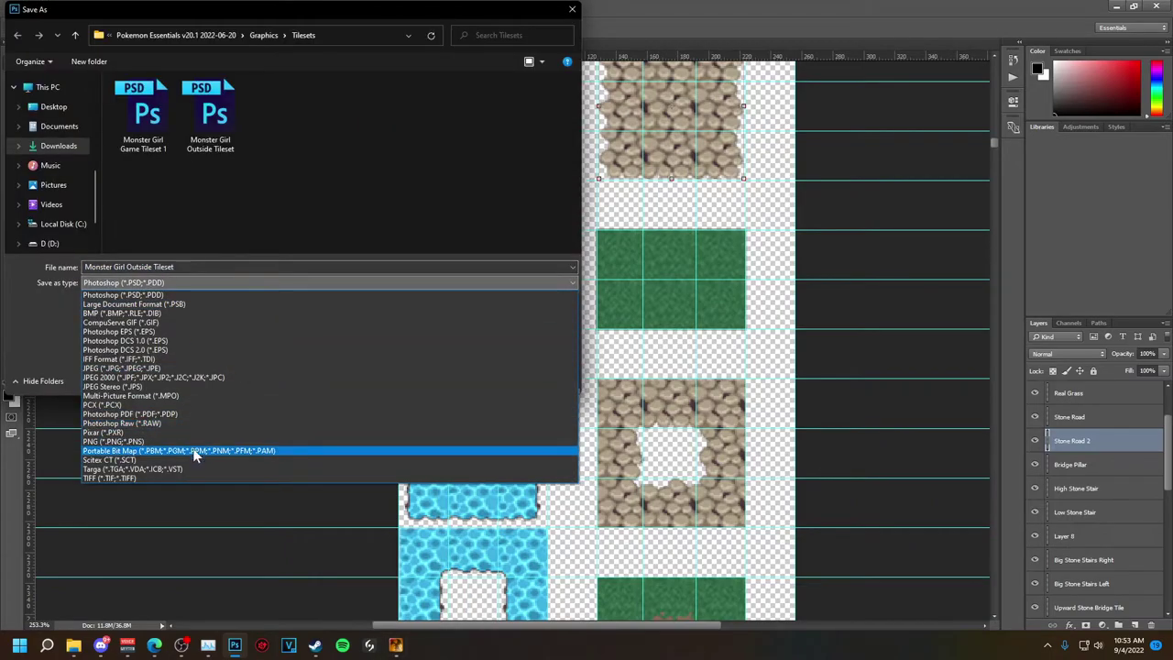
{"action": "left_click", "coordinate": [330, 447]}
{"action": "left_click", "coordinate": [481, 378]}
{"action": "left_click", "coordinate": [616, 318]}
{"action": "left_click", "coordinate": [632, 200]}
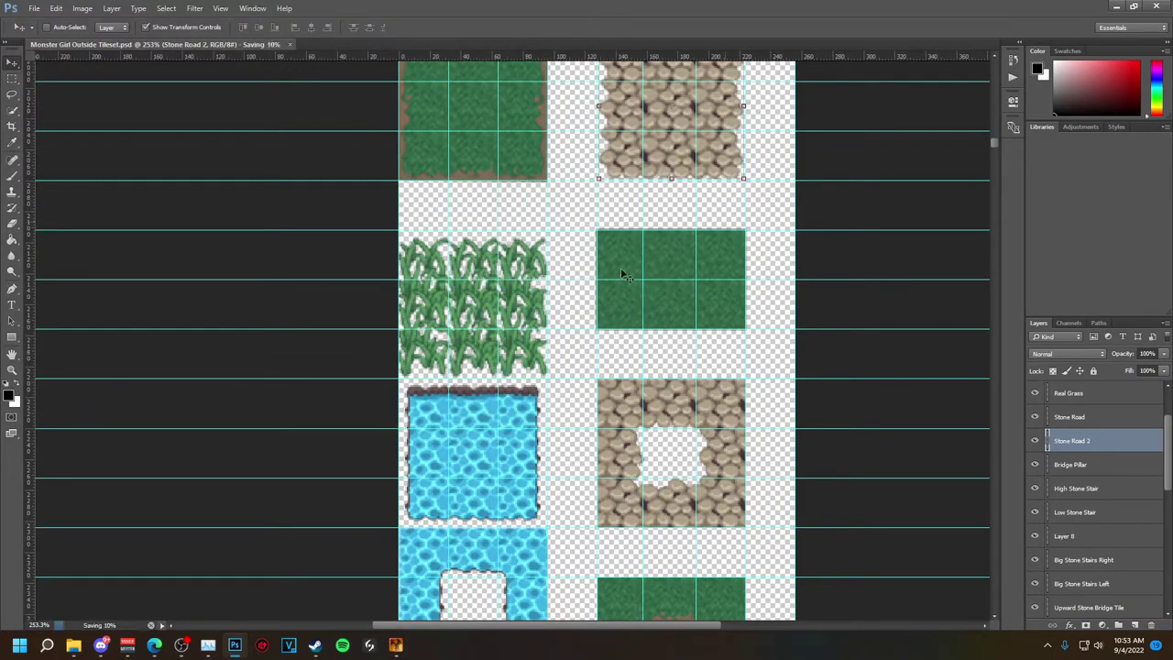
- Reload the tileset in RPG Maker XP through the Database and examine the stone paths across the whole town map
{"action": "key", "text": "alt+Tab"}
{"action": "left_click", "coordinate": [363, 41]}
{"action": "left_click", "coordinate": [796, 124]}
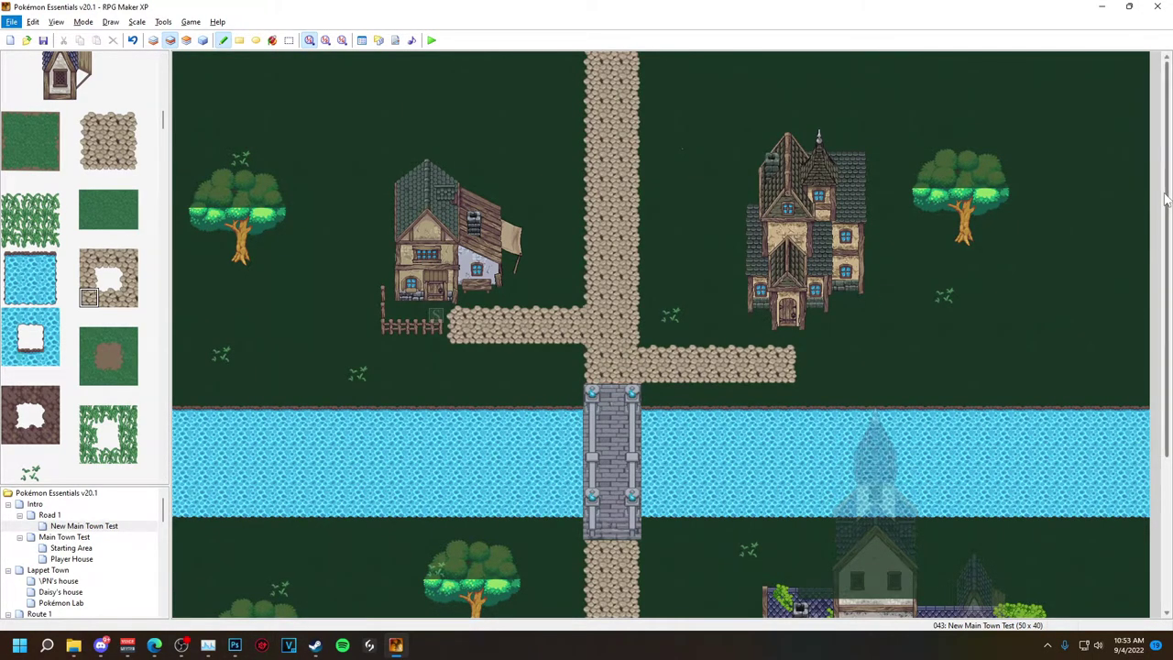
{"action": "scroll", "coordinate": [1143, 400], "scroll_direction": "down", "scroll_amount": 5}
{"action": "mouse_move", "coordinate": [1164, 394]}
{"action": "left_mouse_down"}
{"action": "mouse_move", "coordinate": [1164, 356]}
{"action": "mouse_move", "coordinate": [1164, 396]}
{"action": "left_mouse_up"}
{"action": "left_click_drag", "start_coordinate": [1164, 348], "coordinate": [1164, 197]}
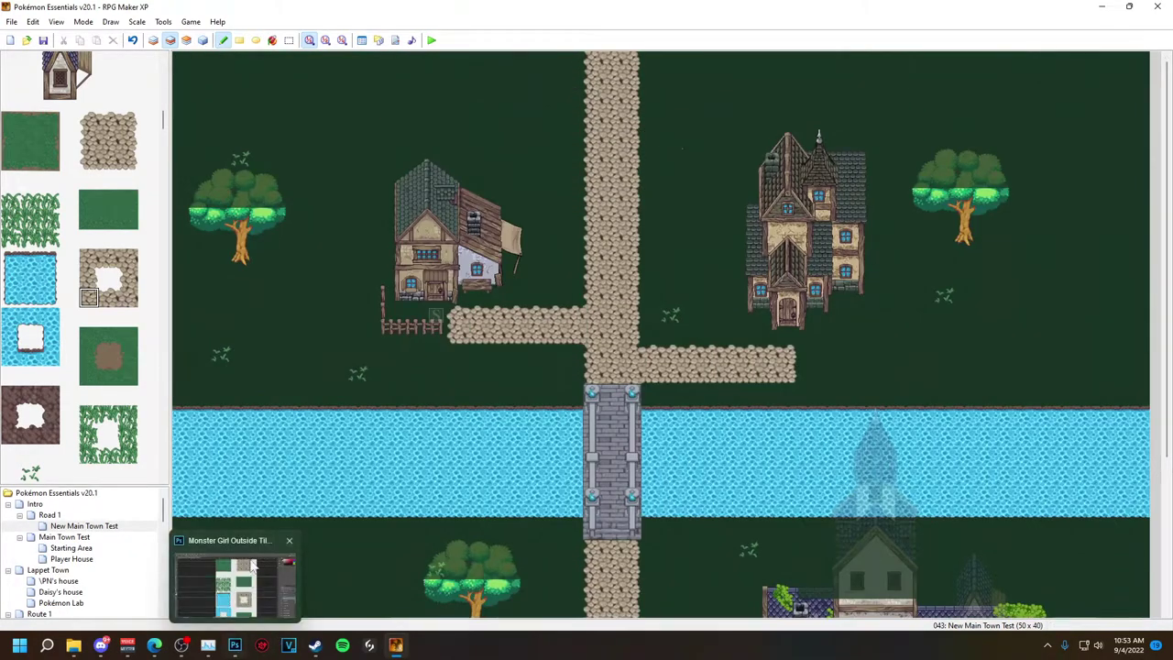
- In Photoshop, stretch the Stone Road 2 layer's right edge slightly outward to the tile guide with Free Transform
{"action": "left_click", "coordinate": [235, 645]}
{"action": "scroll", "coordinate": [748, 345], "scroll_direction": "up", "scroll_amount": 1}
{"action": "scroll", "coordinate": [753, 348], "scroll_direction": "up", "scroll_amount": 1}
{"action": "key", "text": "ctrl+t"}
{"action": "left_click_drag", "start_coordinate": [743, 166], "coordinate": [742, 165]}
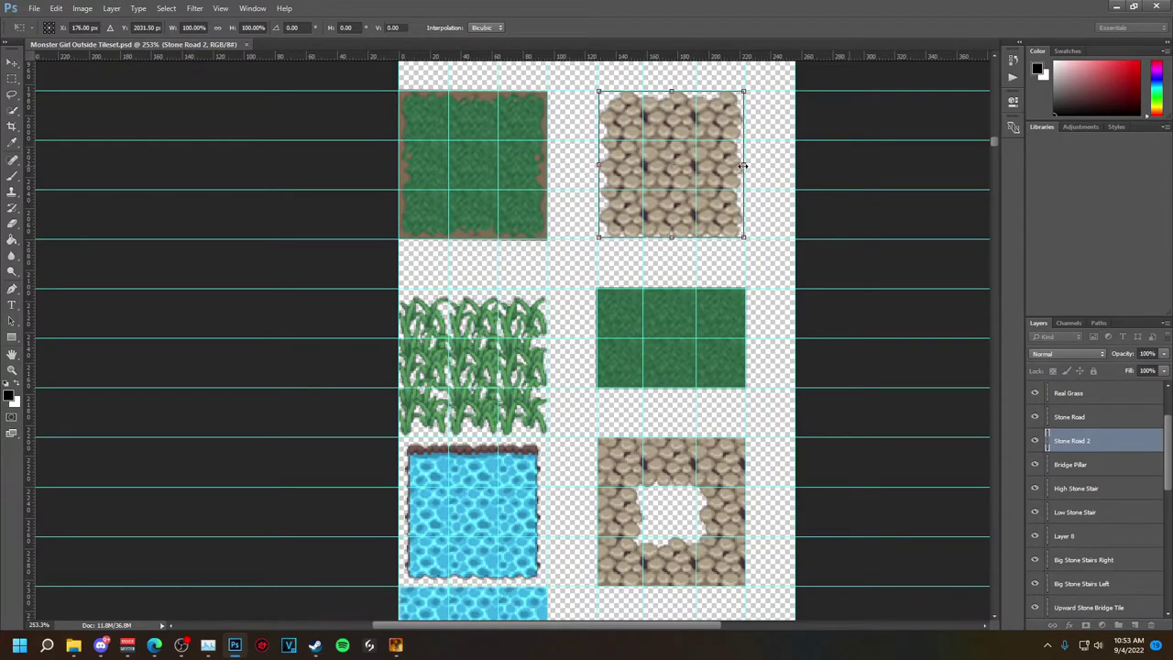
- Apply the transform and export the tileset with the widened stone road as a PNG named Monster Girl Outside Tileset
{"action": "key", "text": "ctrl+shift+s"}
{"action": "left_click", "coordinate": [549, 243]}
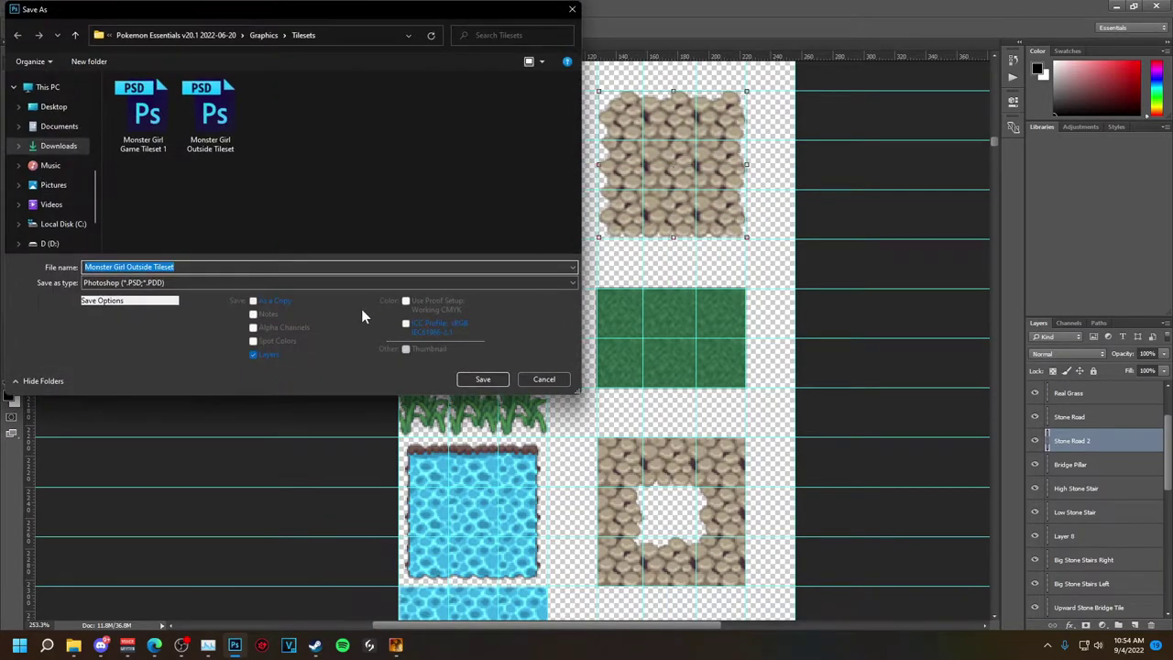
{"action": "left_click", "coordinate": [361, 282]}
{"action": "left_click", "coordinate": [147, 445]}
{"action": "left_click", "coordinate": [467, 378]}
{"action": "key", "text": "Return"}
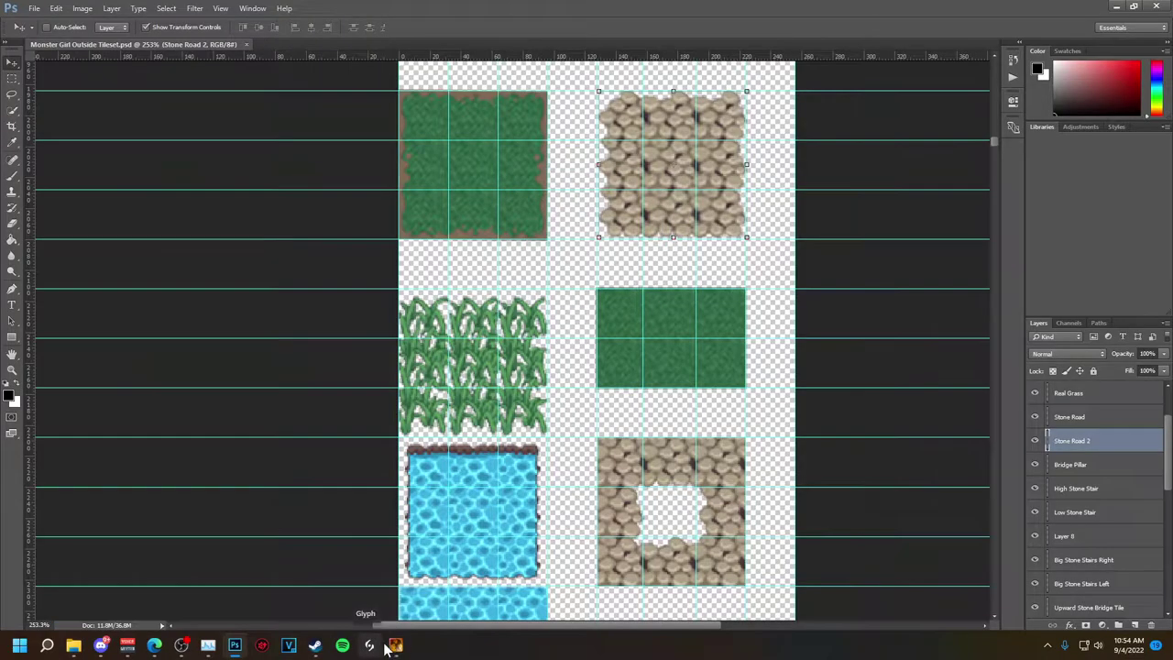
- Refresh the tileset in RPG Maker XP through the Database and inspect the stone paths around the bridge and southern area
{"action": "left_click", "coordinate": [392, 645]}
{"action": "left_click", "coordinate": [361, 44]}
{"action": "key", "text": "Return"}
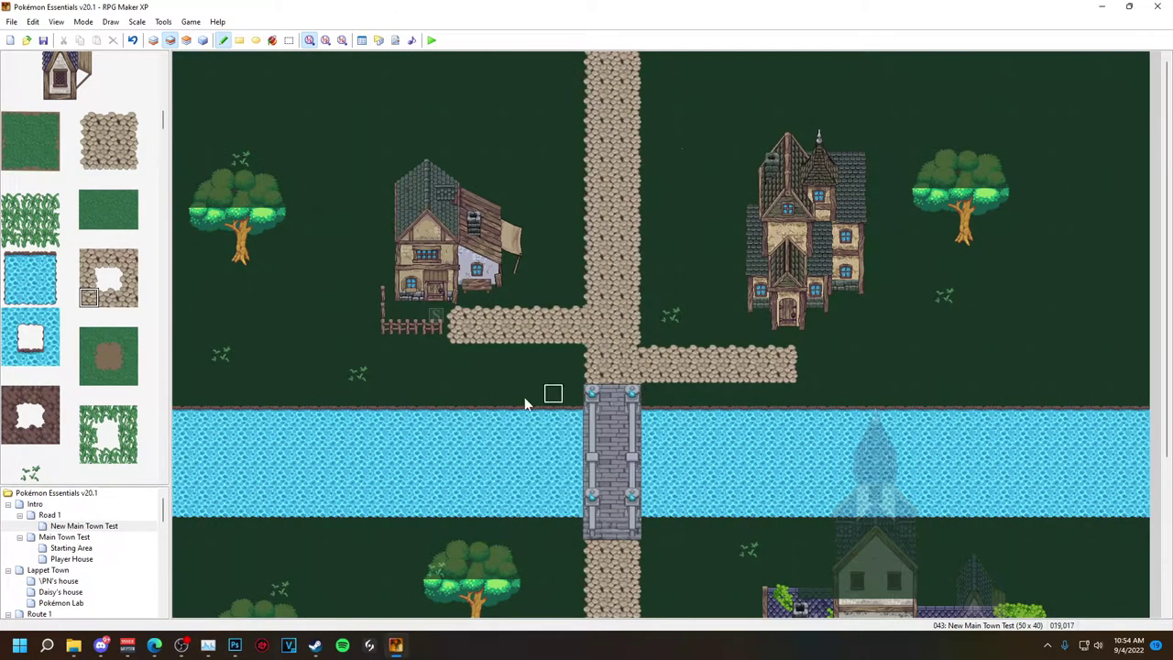
{"action": "scroll", "coordinate": [1129, 419], "scroll_direction": "down", "scroll_amount": 3}
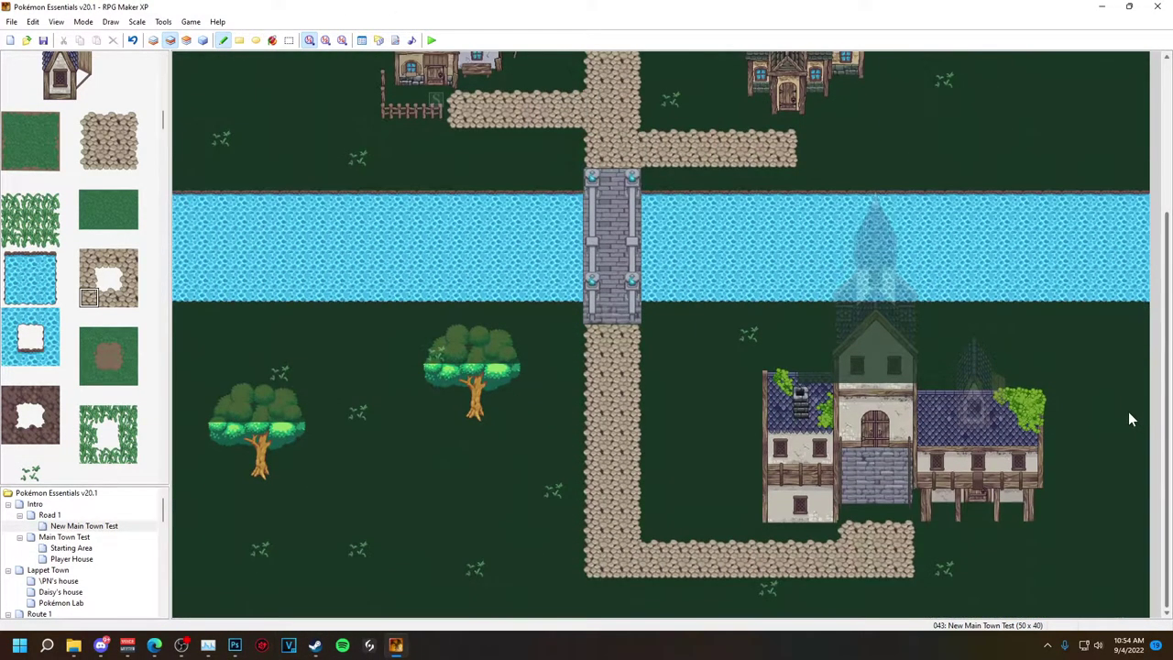
- In Photoshop, select the Stone Road layer and stretch its left edge slightly outward with Free Transform
{"action": "left_click", "coordinate": [234, 645]}
{"action": "scroll", "coordinate": [720, 530], "scroll_direction": "down", "scroll_amount": 1}
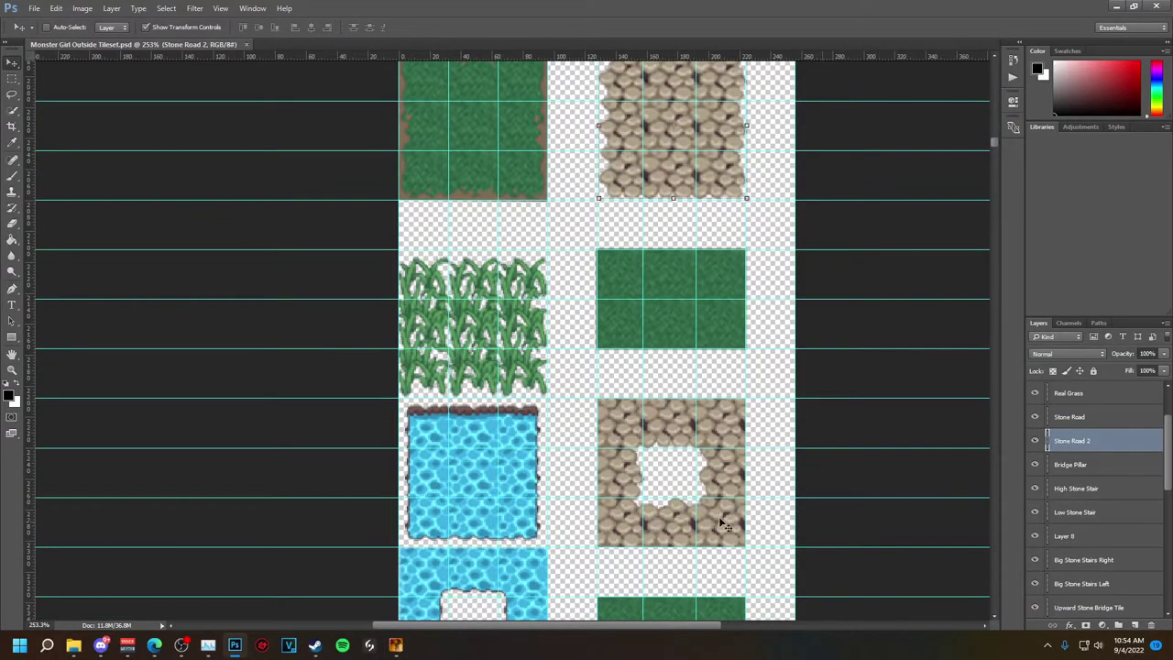
{"action": "scroll", "coordinate": [719, 530], "scroll_direction": "up", "scroll_amount": 2, "text": "alt"}
{"action": "left_click", "coordinate": [1090, 421]}
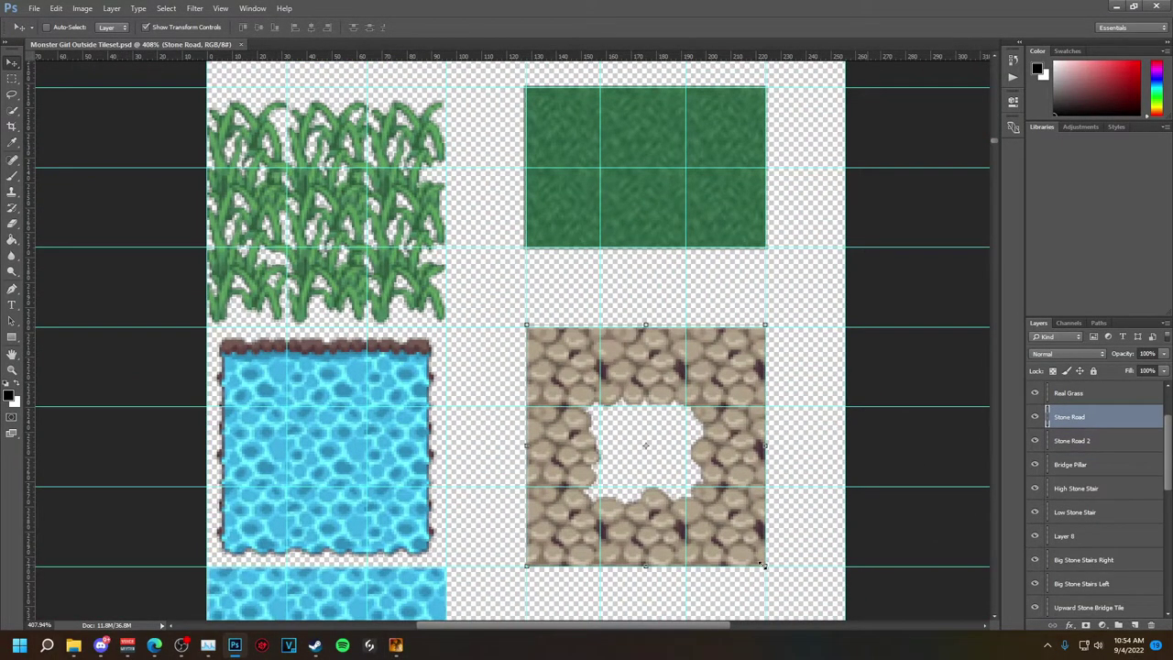
{"action": "scroll", "coordinate": [837, 463], "scroll_direction": "up", "scroll_amount": 2}
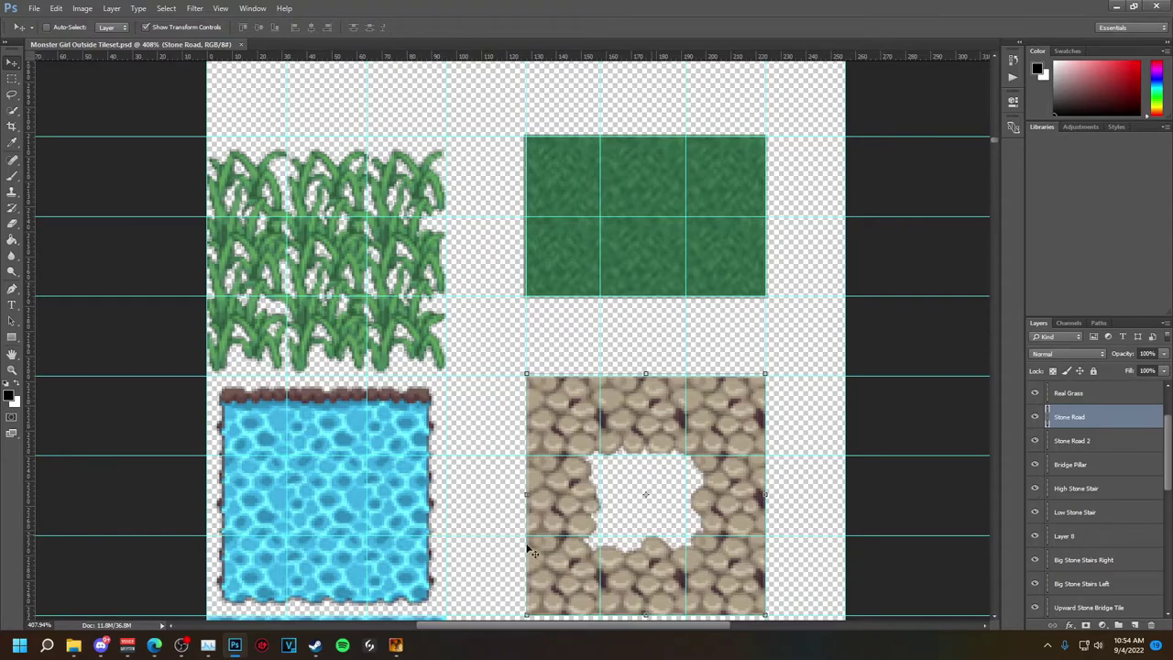
{"action": "left_click_drag", "start_coordinate": [526, 374], "coordinate": [525, 374]}
{"action": "left_click_drag", "start_coordinate": [647, 375], "coordinate": [645, 374]}
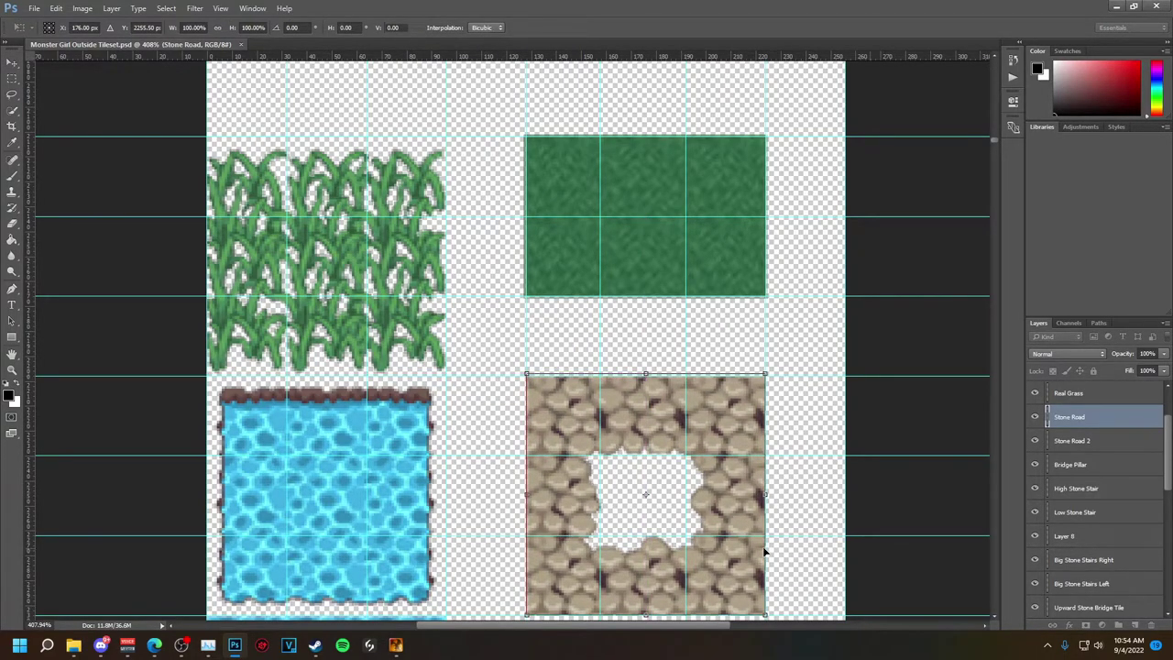
{"action": "left_click_drag", "start_coordinate": [525, 494], "coordinate": [529, 493]}
- Narrow the Stone Road layer to 98.97% width so its left edge meets the guide, and apply the transform
{"action": "scroll", "coordinate": [530, 494], "scroll_direction": "up", "scroll_amount": 3, "text": "alt"}
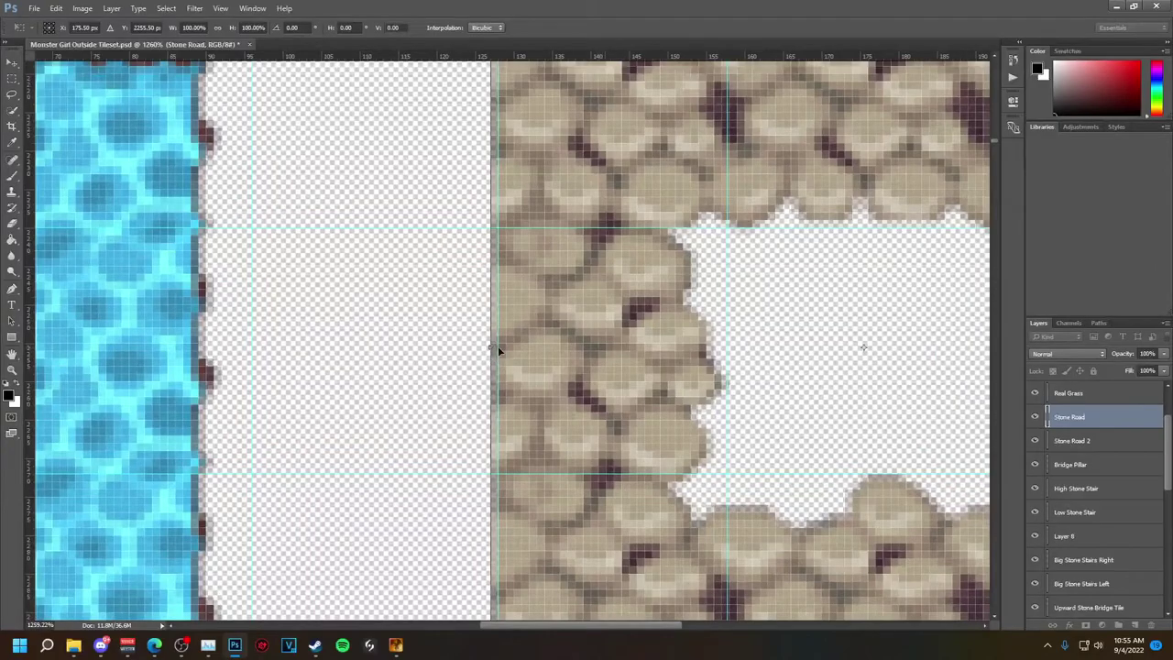
{"action": "left_click_drag", "start_coordinate": [485, 348], "coordinate": [498, 346]}
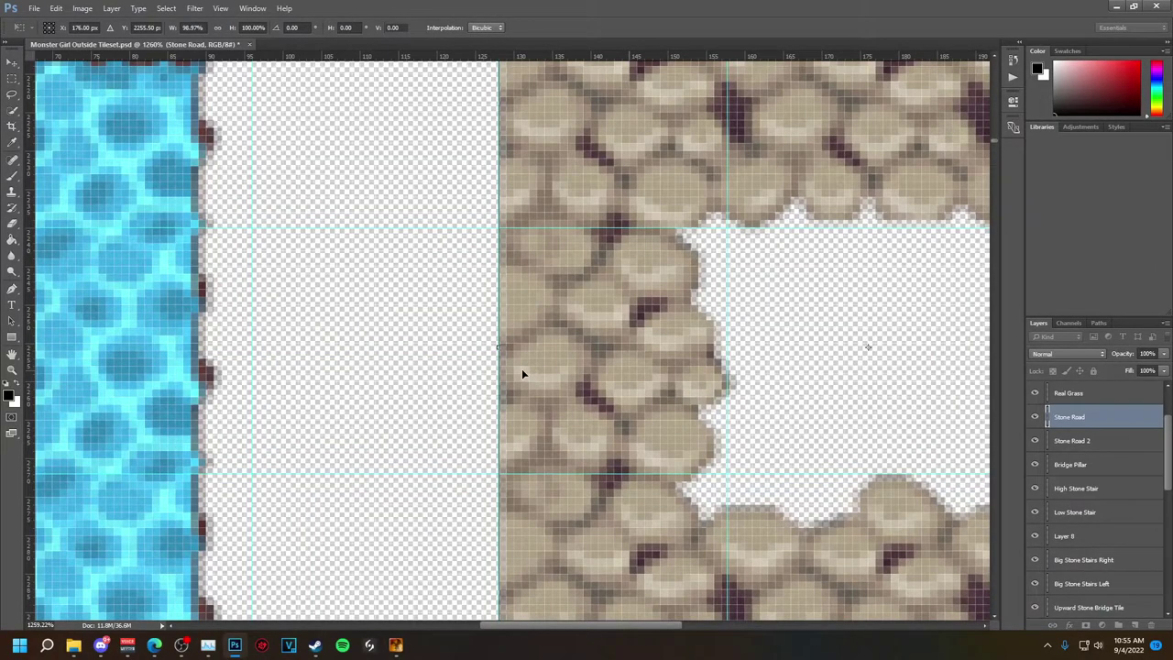
{"action": "key", "text": "ctrl+z"}
{"action": "key", "text": "ctrl+z"}
{"action": "key", "text": "ctrl+z"}
{"action": "key", "text": "ctrl+z"}
{"action": "key", "text": "Return"}
- Save the tileset document and export it as PNG over the existing Monster Girl Outside Tileset image
{"action": "key", "text": "ctrl+s"}
{"action": "key", "text": "ctrl+shift+s"}
{"action": "left_click", "coordinate": [384, 282]}
{"action": "left_click", "coordinate": [156, 439]}
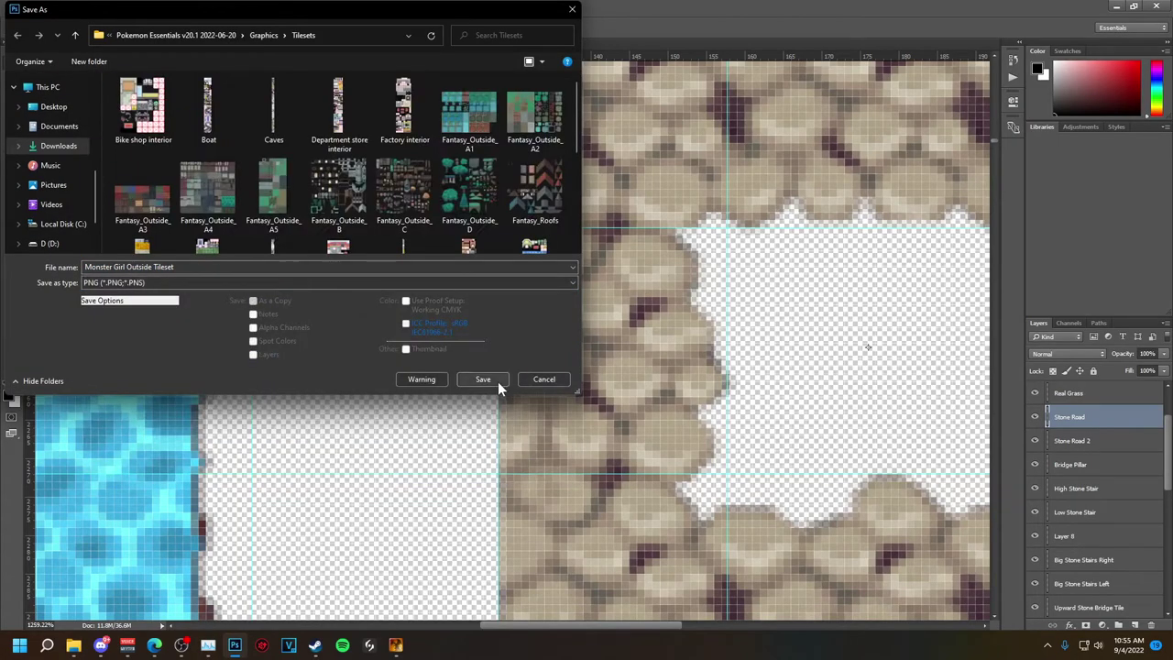
{"action": "left_click", "coordinate": [497, 381]}
{"action": "key", "text": "Return"}
- Switch to RPG Maker XP and reload the tileset through the Database to check the narrowed stone road
{"action": "key", "text": "alt+Tab"}
{"action": "left_click", "coordinate": [362, 40]}
{"action": "left_click", "coordinate": [675, 502]}
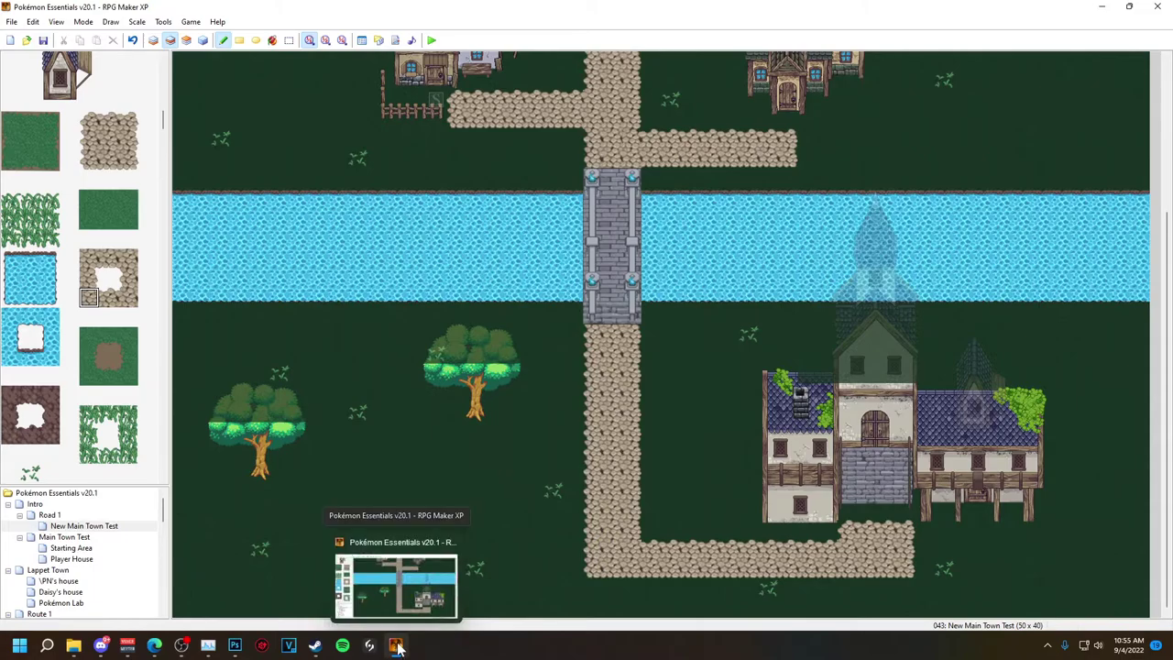
- Back in Photoshop, stretch the Stone Road layer's left edge about 1 px past the guide and apply the transform
{"action": "left_click", "coordinate": [395, 644]}
{"action": "left_click_drag", "start_coordinate": [493, 348], "coordinate": [491, 349]}
{"action": "key", "text": "ctrl+s"}
{"action": "left_click", "coordinate": [550, 244]}
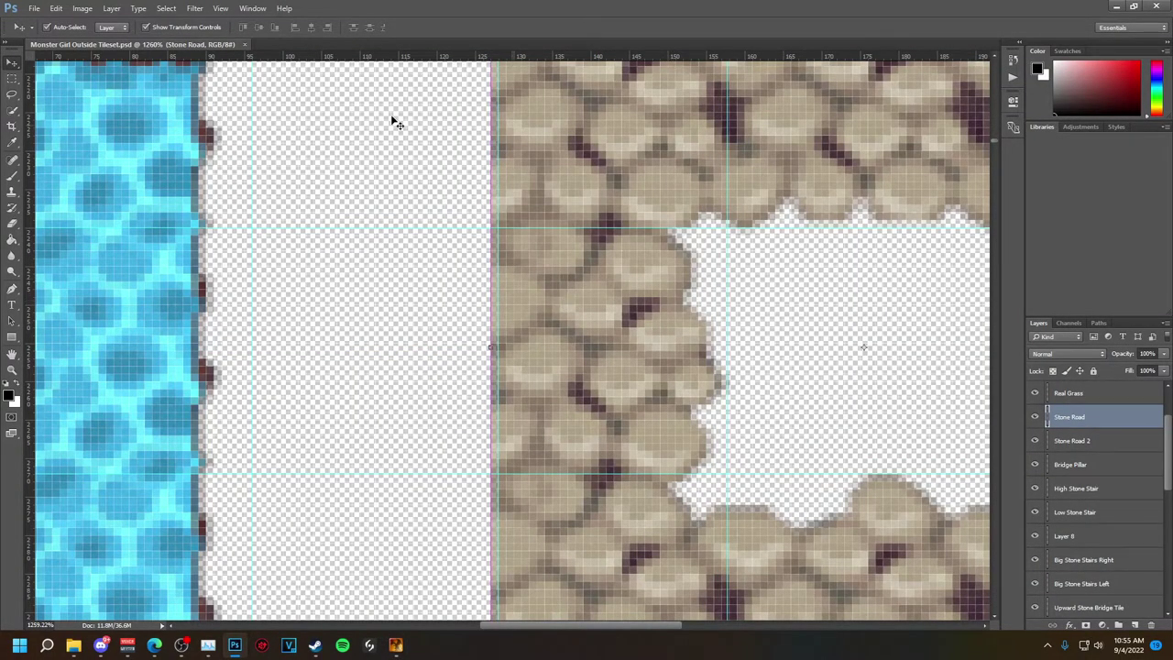
- Use Save As to export the tileset as an image with the widened Stone Road, replacing the existing file
{"action": "left_click", "coordinate": [33, 9]}
{"action": "left_click", "coordinate": [78, 144]}
{"action": "left_click", "coordinate": [483, 378]}
{"action": "left_click", "coordinate": [613, 321]}
{"action": "left_click", "coordinate": [625, 202]}
- Reload the tileset in RPG Maker XP through the Database and check the path junction above the bridge
{"action": "left_click", "coordinate": [394, 644]}
{"action": "left_click", "coordinate": [362, 40]}
{"action": "left_click", "coordinate": [675, 503]}
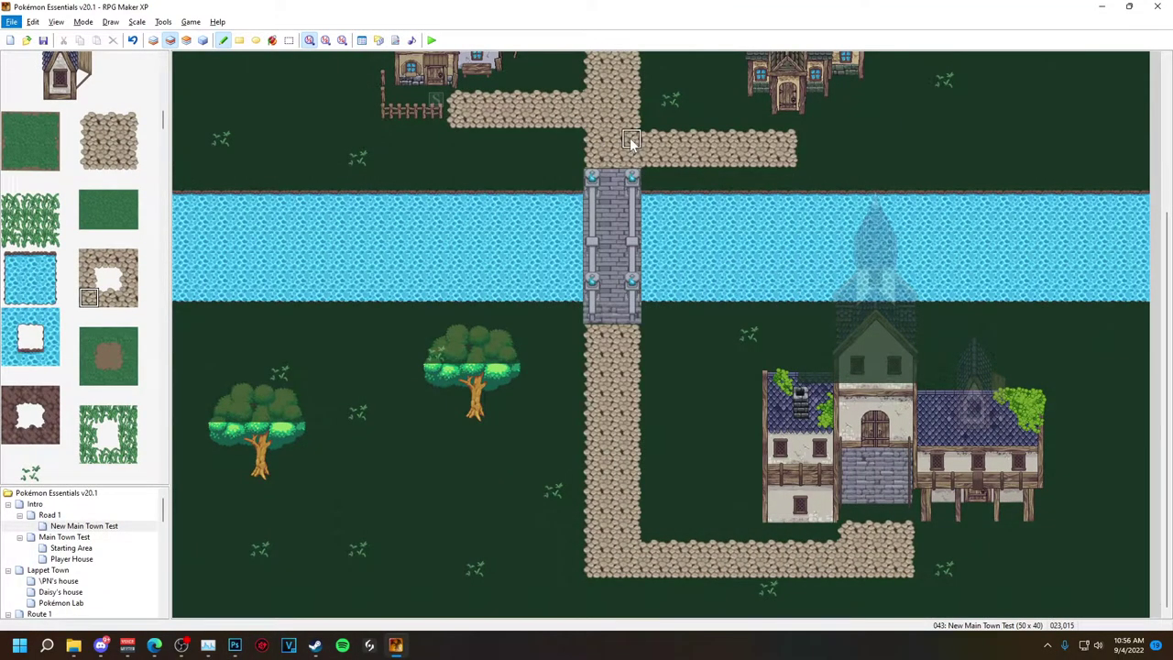
- In Photoshop, transform the Stone Road layer to 98.97% width with its left edge on the guide and apply it
{"action": "left_click", "coordinate": [234, 644]}
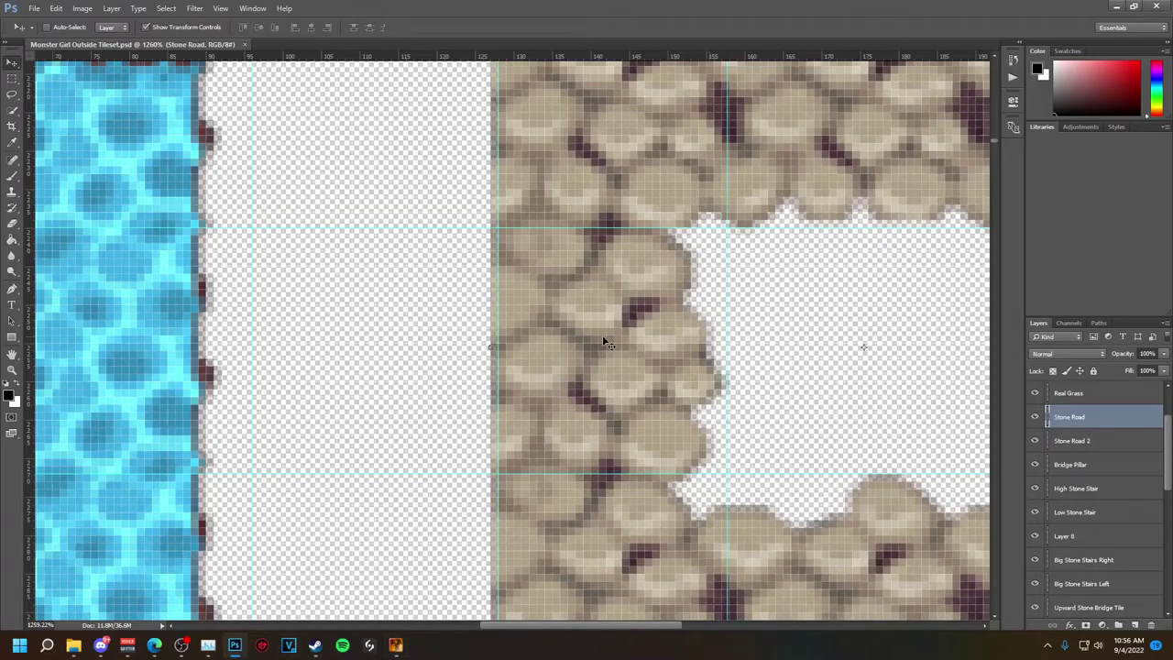
{"action": "left_click_drag", "start_coordinate": [491, 347], "coordinate": [499, 348]}
{"action": "scroll", "coordinate": [606, 394], "scroll_direction": "down", "scroll_amount": 6, "text": "alt"}
{"action": "scroll", "coordinate": [603, 394], "scroll_direction": "up", "scroll_amount": 2, "text": "alt"}
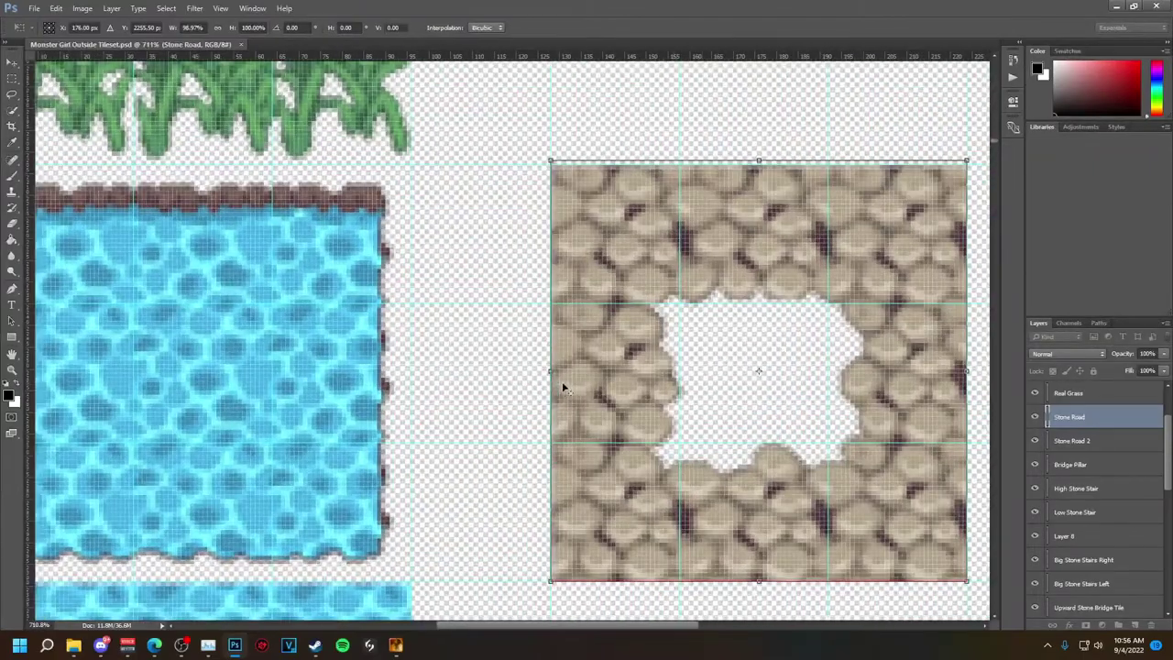
{"action": "scroll", "coordinate": [559, 385], "scroll_direction": "up", "scroll_amount": 6, "text": "alt"}
{"action": "mouse_move", "coordinate": [555, 386]}
{"action": "left_mouse_down"}
{"action": "mouse_move", "coordinate": [544, 385]}
{"action": "mouse_move", "coordinate": [552, 377]}
{"action": "left_mouse_up"}
{"action": "scroll", "coordinate": [553, 378], "scroll_direction": "down", "scroll_amount": 6, "text": "alt"}
{"action": "scroll", "coordinate": [552, 377], "scroll_direction": "up", "scroll_amount": 2, "text": "alt"}
{"action": "scroll", "coordinate": [552, 377], "scroll_direction": "down", "scroll_amount": 1, "text": "alt"}
{"action": "scroll", "coordinate": [545, 403], "scroll_direction": "up", "scroll_amount": 3, "text": "alt"}
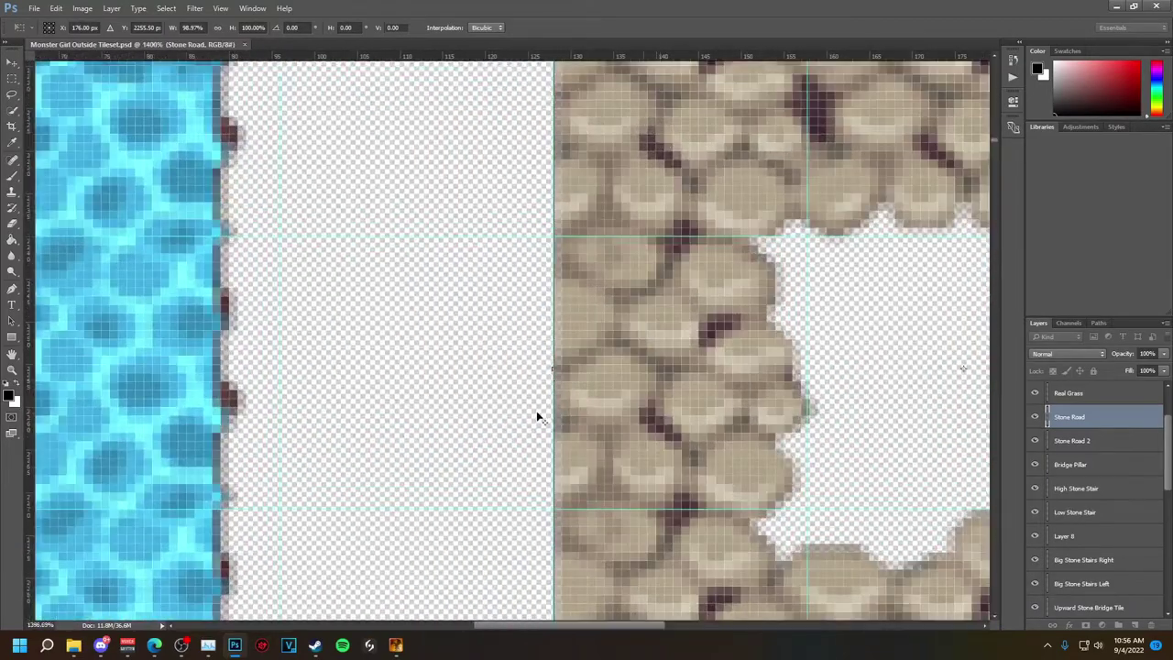
{"action": "key", "text": "Return"}
- Nudge the Stone Road layer one pixel to the left
{"action": "scroll", "coordinate": [536, 422], "scroll_direction": "down", "scroll_amount": 3, "text": "alt"}
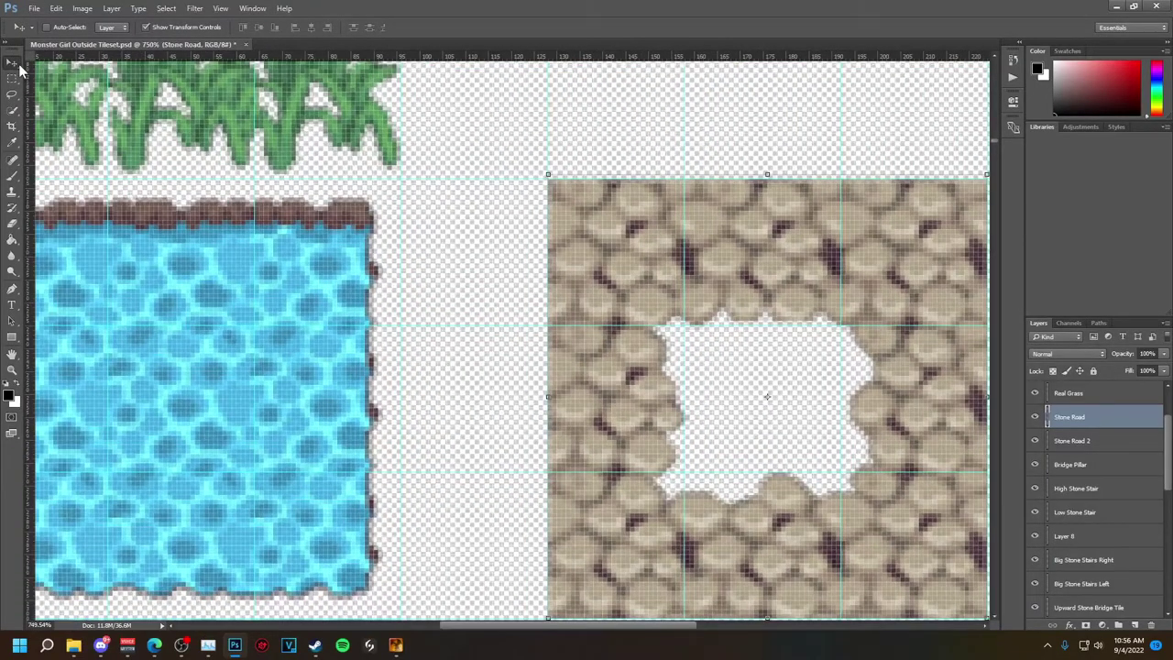
{"action": "key", "text": "Left"}
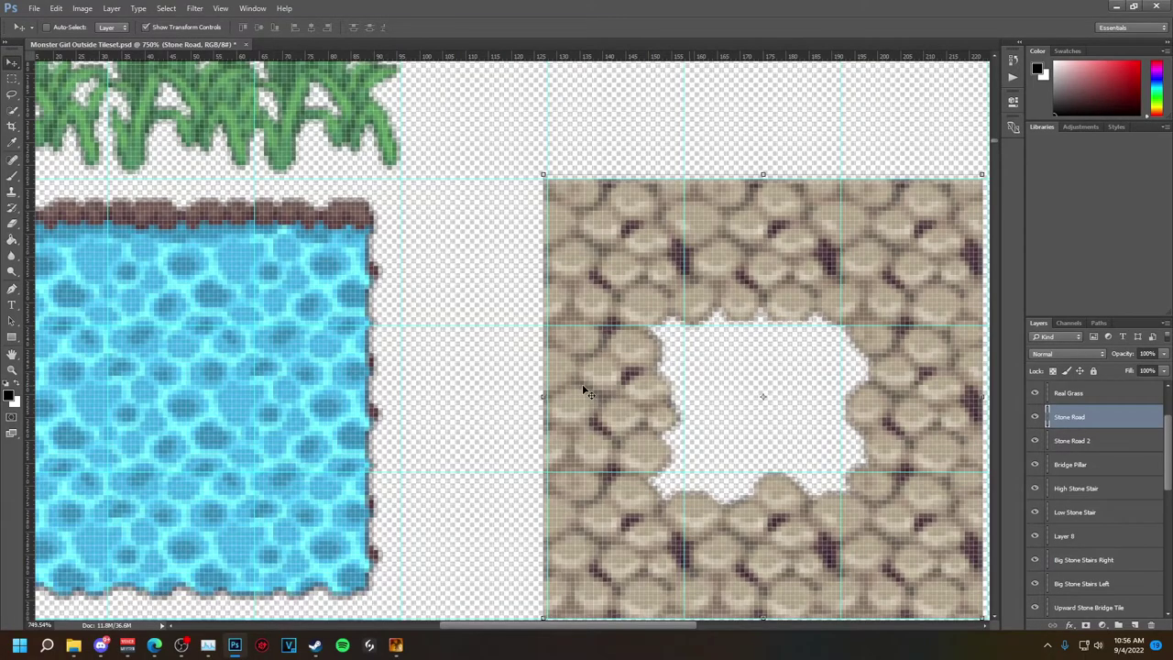
- Marquee-select the first column of the upper stone road block and try to copy it onto a new layer
{"action": "scroll", "coordinate": [551, 389], "scroll_direction": "down", "scroll_amount": 6, "text": "alt"}
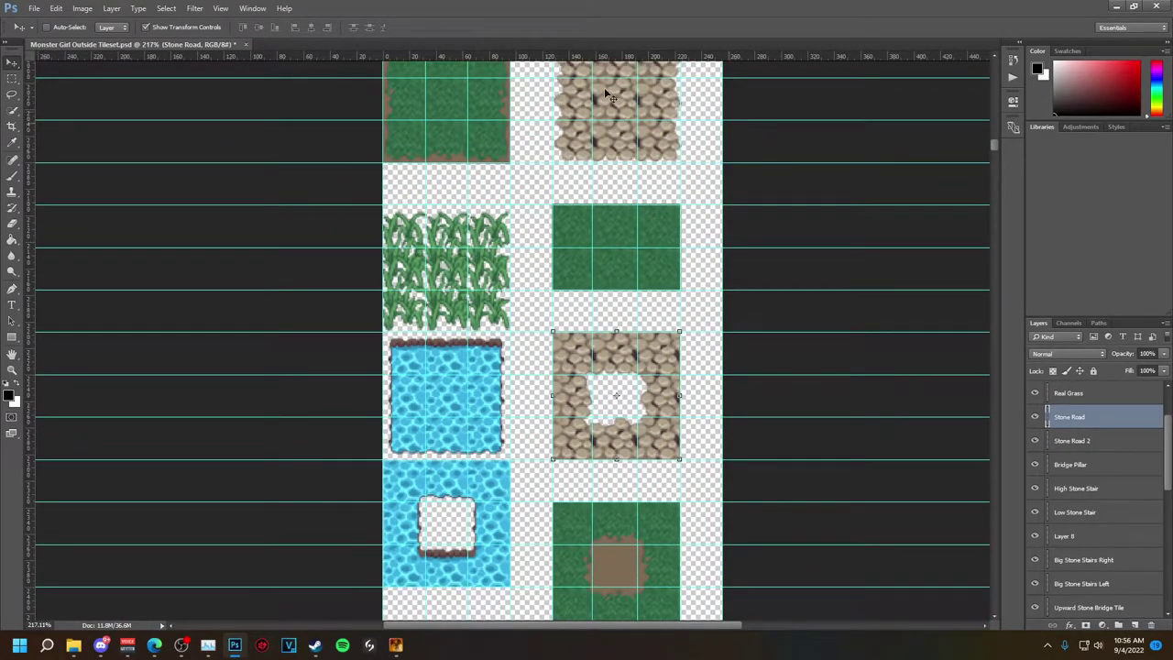
{"action": "scroll", "coordinate": [587, 146], "scroll_direction": "down", "scroll_amount": 3}
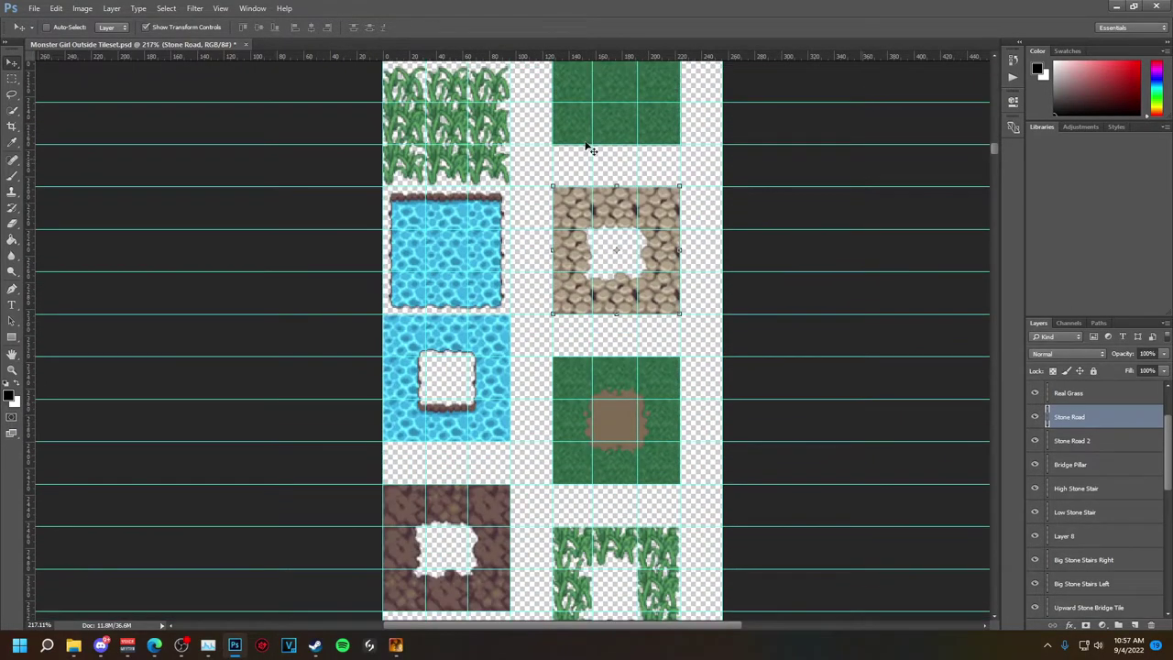
{"action": "left_click", "coordinate": [14, 82]}
{"action": "left_click_drag", "start_coordinate": [996, 150], "coordinate": [998, 145]}
{"action": "left_click_drag", "start_coordinate": [551, 137], "coordinate": [594, 265]}
{"action": "scroll", "coordinate": [554, 158], "scroll_direction": "up", "scroll_amount": 3, "text": "alt"}
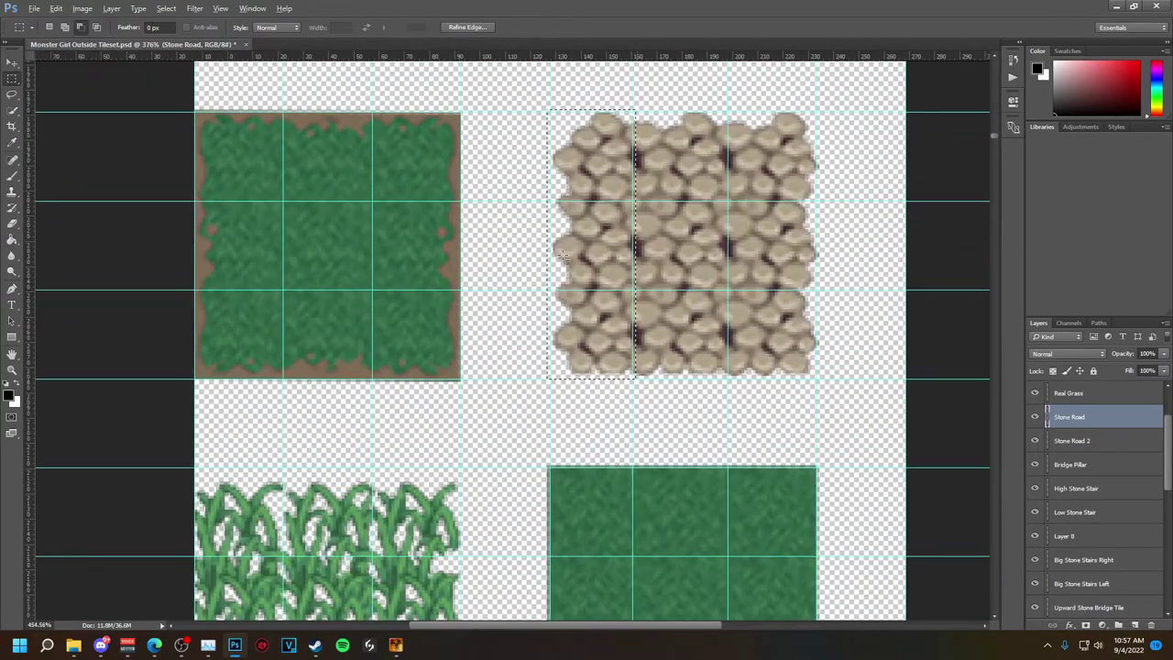
{"action": "left_click_drag", "start_coordinate": [550, 97], "coordinate": [640, 396]}
{"action": "key", "text": "ctrl+j"}
{"action": "key", "text": "Return"}
{"action": "key", "text": "ctrl+j"}
{"action": "key", "text": "Return"}
{"action": "key", "text": "v"}
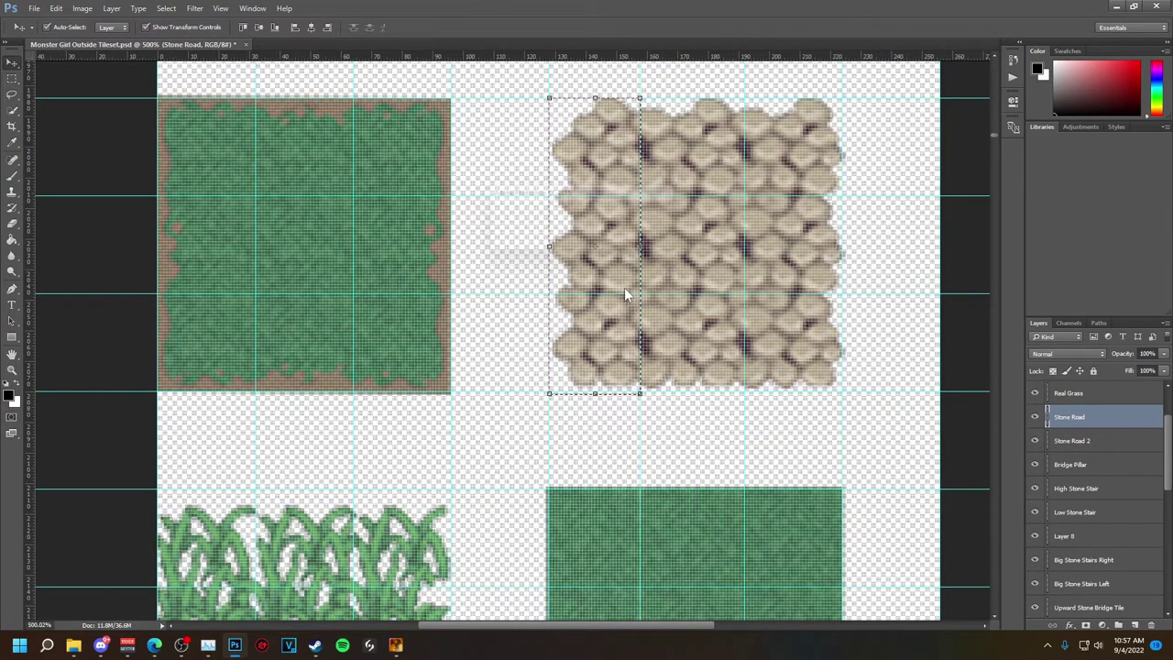
{"action": "key", "text": "ctrl+c"}
{"action": "left_click", "coordinate": [595, 247]}
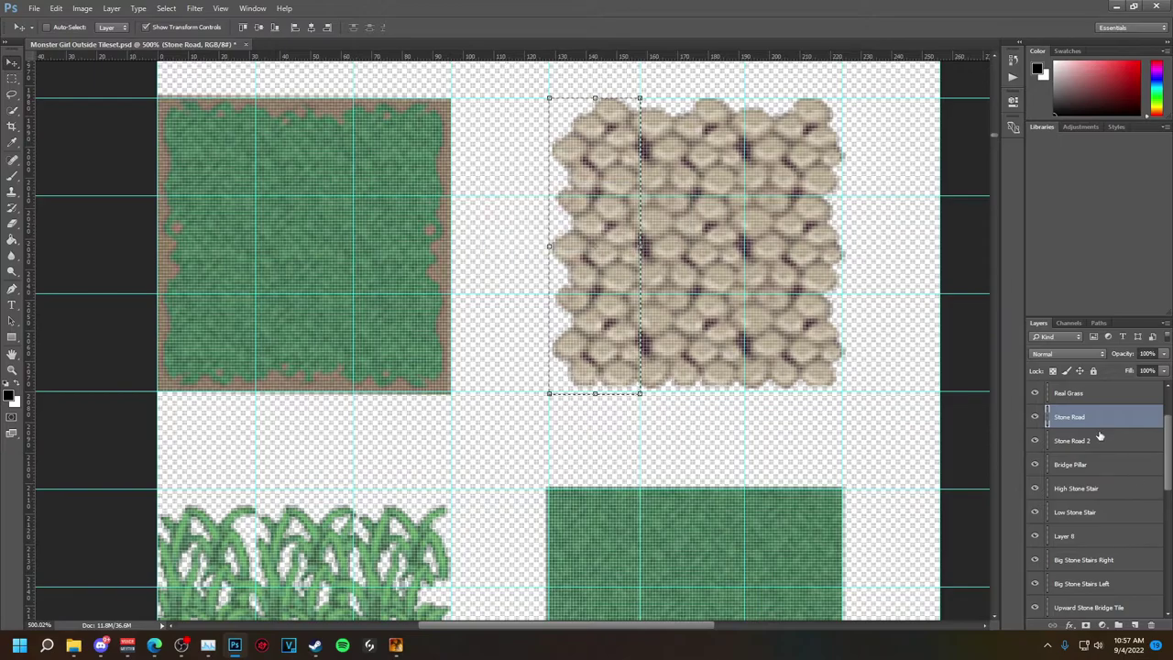
- Try to move the selected column of the upper stone road block sideways
{"action": "scroll", "coordinate": [693, 308], "scroll_direction": "down", "scroll_amount": 4, "text": "alt"}
{"action": "left_click_drag", "start_coordinate": [649, 286], "coordinate": [656, 287]}
{"action": "left_click", "coordinate": [578, 244]}
{"action": "right_click", "coordinate": [1076, 419]}
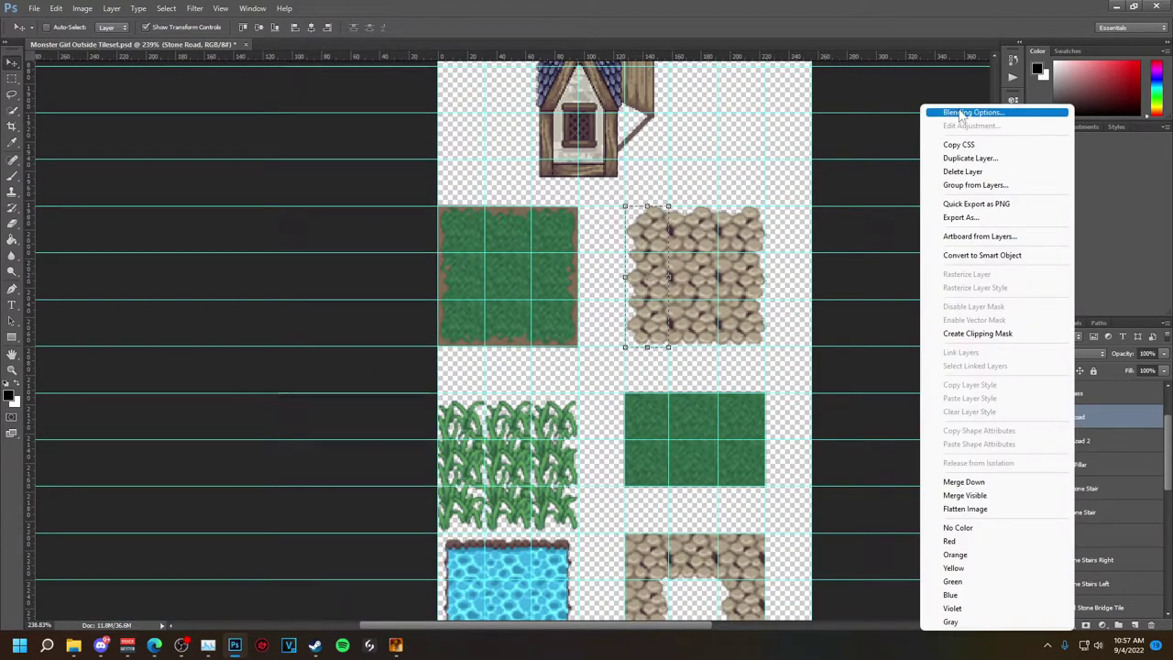
{"action": "left_click", "coordinate": [13, 80]}
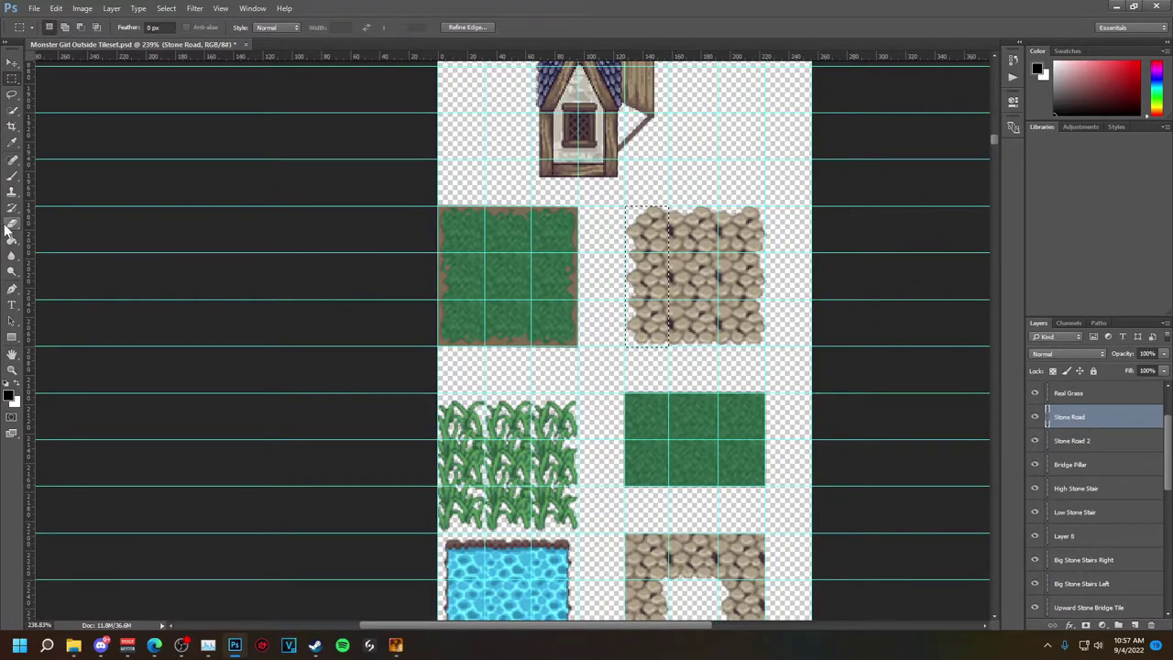
{"action": "key", "text": "v"}
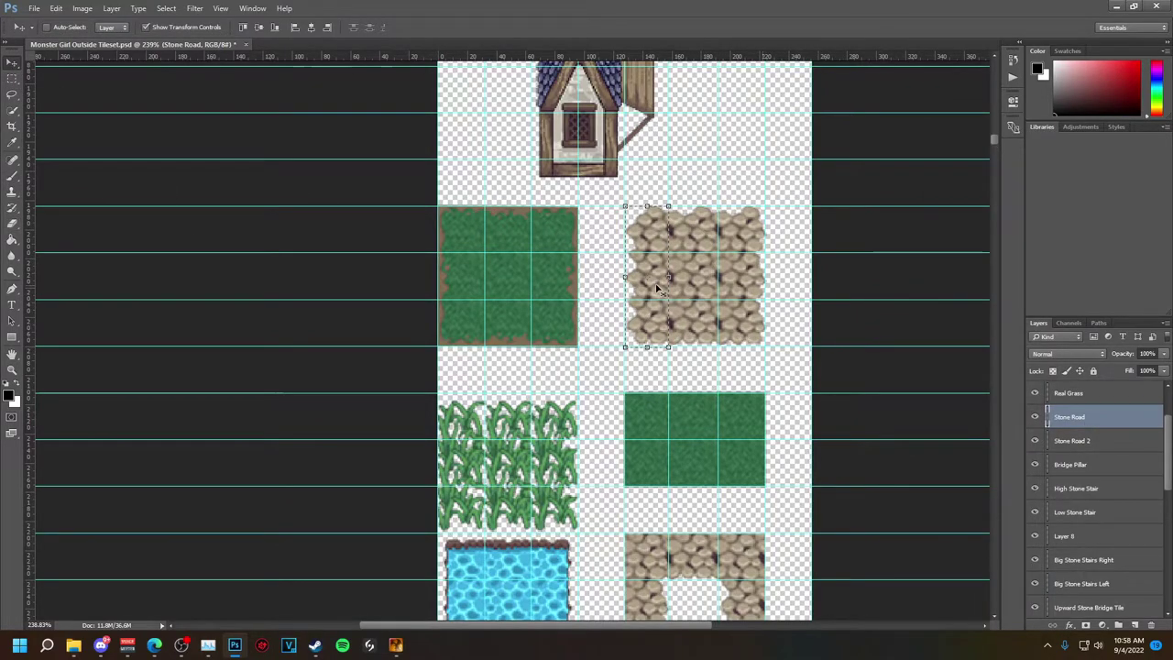
{"action": "left_click_drag", "start_coordinate": [656, 289], "coordinate": [640, 289]}
{"action": "left_click", "coordinate": [580, 246]}
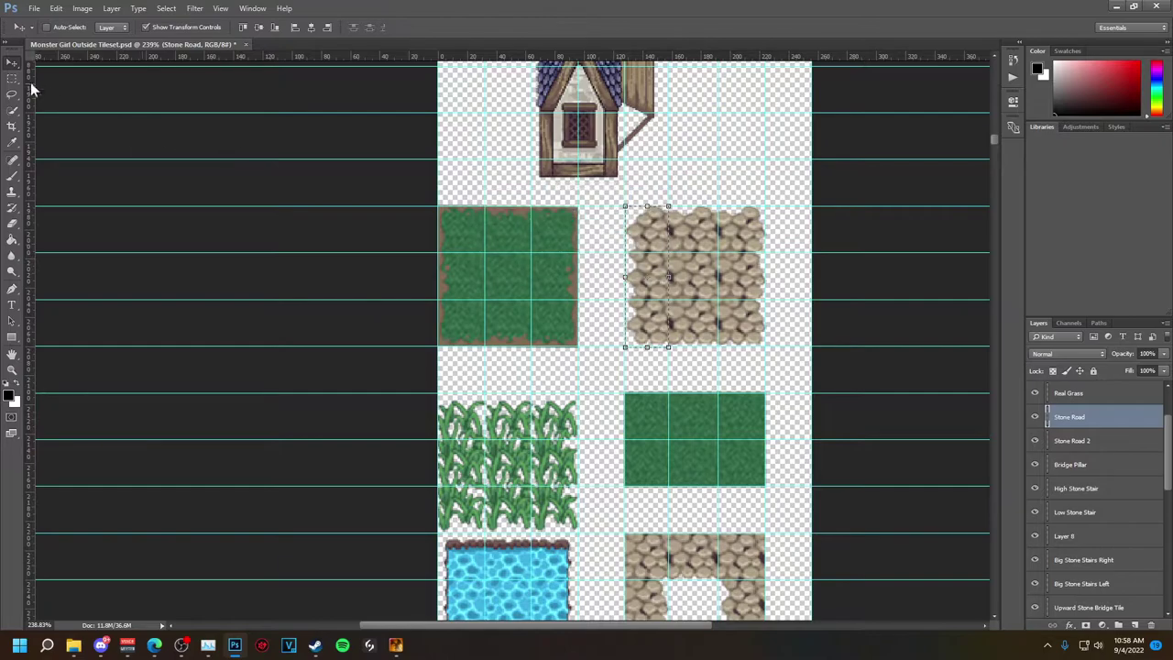
- Try to paste a copy of the selected stone column with the Stone Road layer active, and clear the selection
{"action": "key", "text": "m"}
{"action": "key", "text": "ctrl+c"}
{"action": "left_click", "coordinate": [589, 243]}
{"action": "key", "text": "ctrl+v"}
{"action": "key", "text": "ctrl+z"}
{"action": "right_click", "coordinate": [1078, 488]}
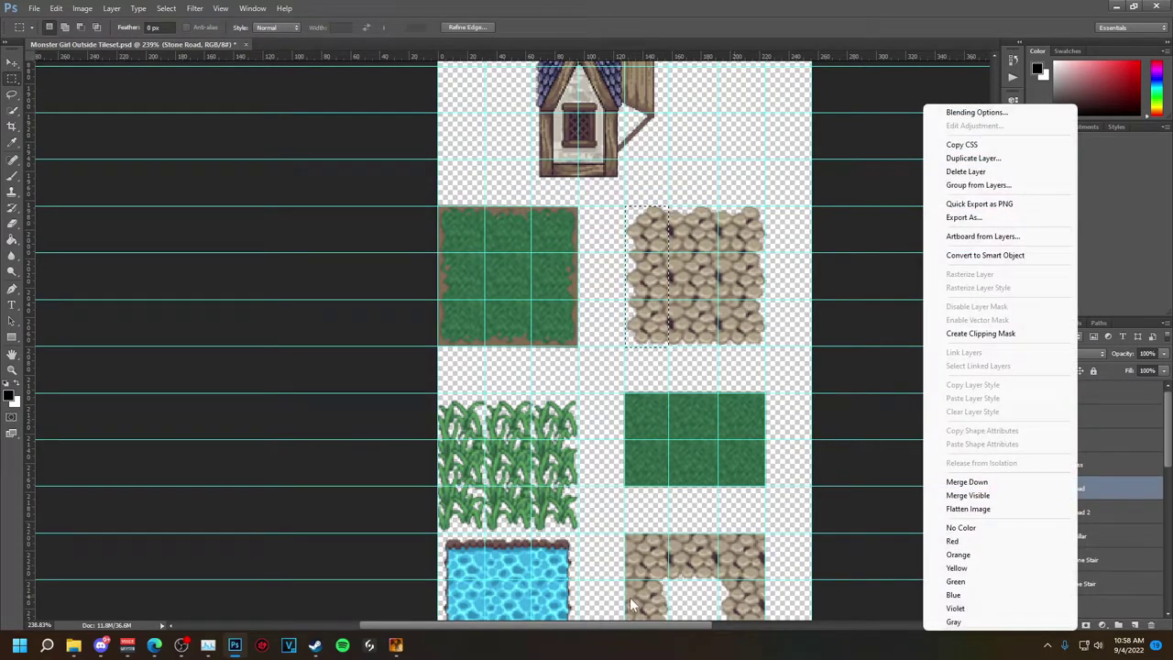
{"action": "left_click", "coordinate": [332, 438]}
{"action": "right_click", "coordinate": [652, 281]}
{"action": "left_click", "coordinate": [671, 292]}
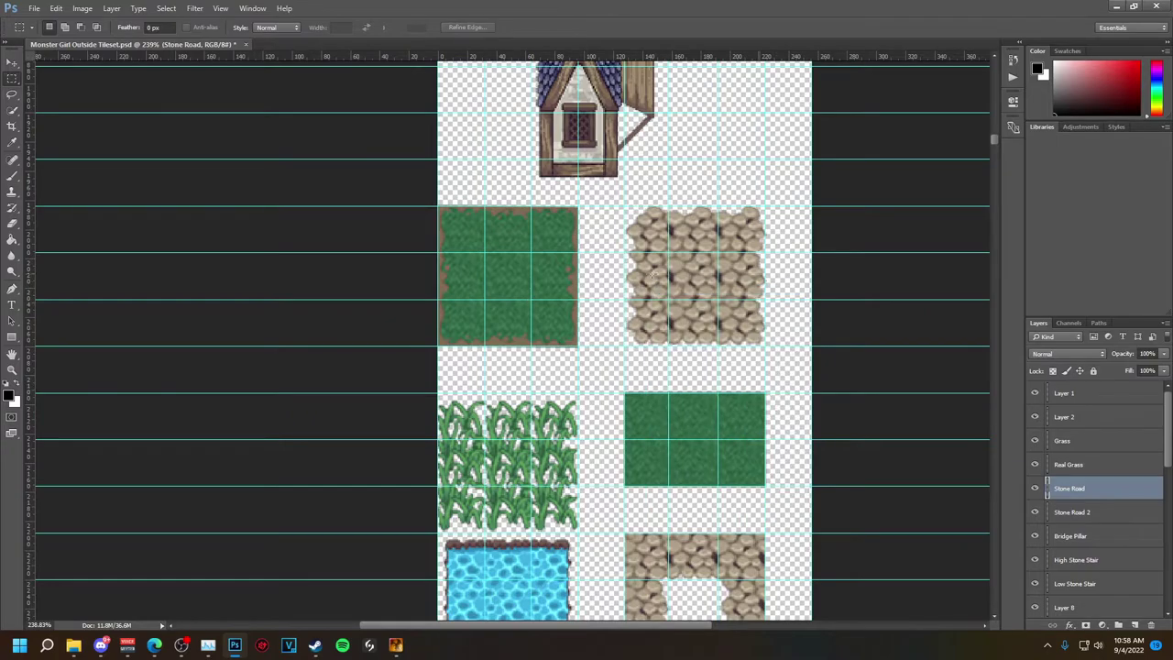
- Select the Stone Road 2 layer and export the tileset as a PNG, replacing the existing Monster Girl Outside Tileset image
{"action": "scroll", "coordinate": [661, 304], "scroll_direction": "down", "scroll_amount": 2}
{"action": "scroll", "coordinate": [660, 303], "scroll_direction": "down", "scroll_amount": 1}
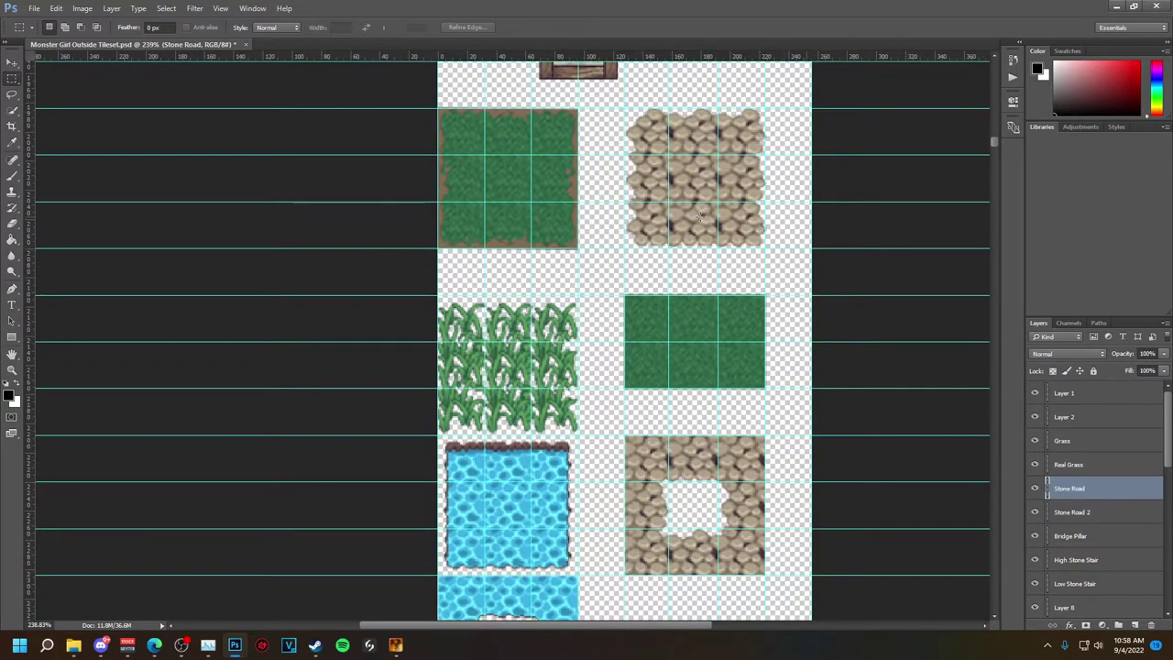
{"action": "key", "text": "v"}
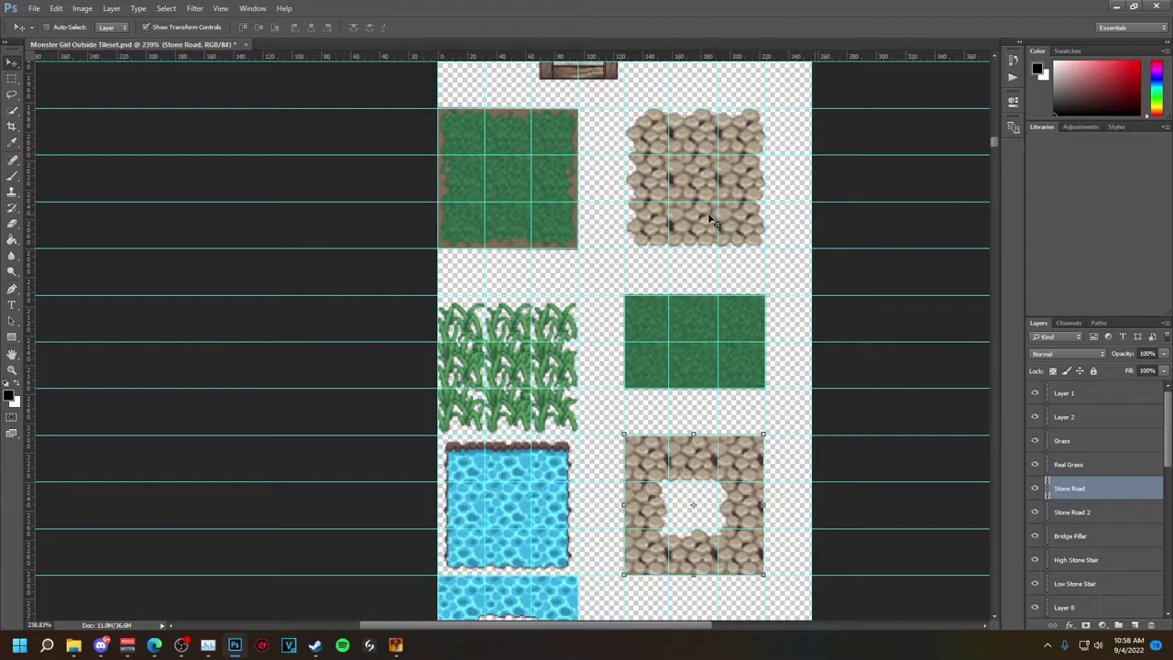
{"action": "left_click", "coordinate": [1067, 512]}
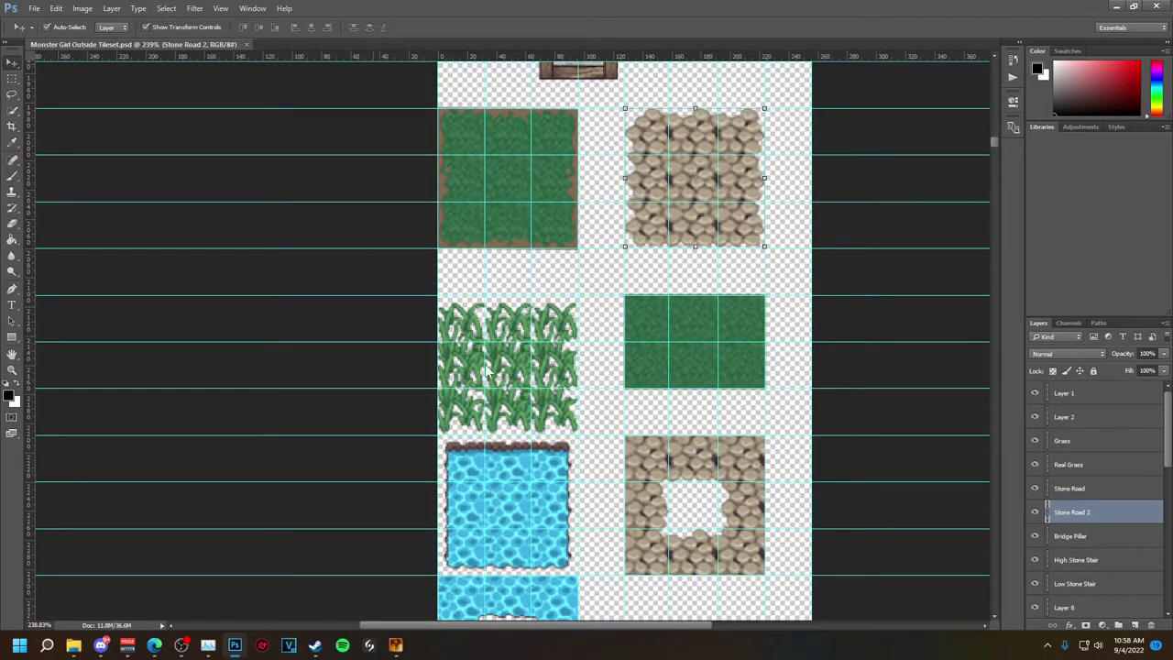
{"action": "key", "text": "ctrl+shift+s"}
{"action": "left_click", "coordinate": [225, 282]}
{"action": "left_click", "coordinate": [164, 438]}
{"action": "left_click", "coordinate": [489, 374]}
{"action": "key", "text": "Return"}
{"action": "key", "text": "Return"}
- Reload the tileset through the Database in RPG Maker XP and check the road around the bridge and houses
{"action": "left_click", "coordinate": [395, 645]}
{"action": "left_click", "coordinate": [378, 40]}
{"action": "left_click", "coordinate": [700, 187]}
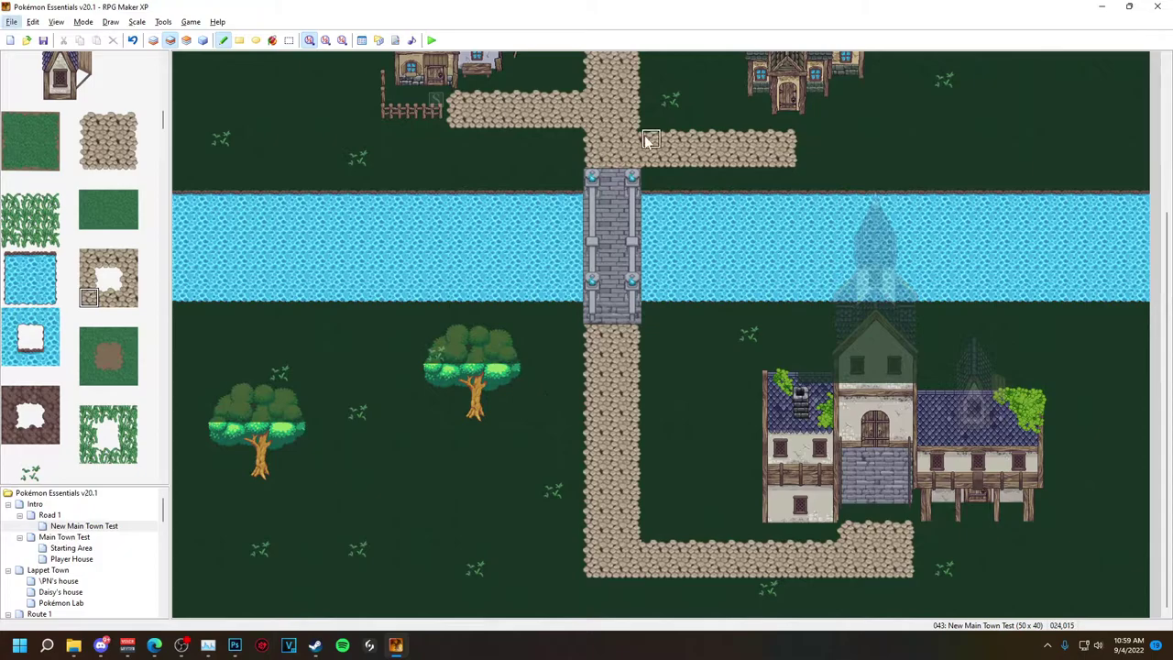
{"action": "scroll", "coordinate": [650, 139], "scroll_direction": "up", "scroll_amount": 5}
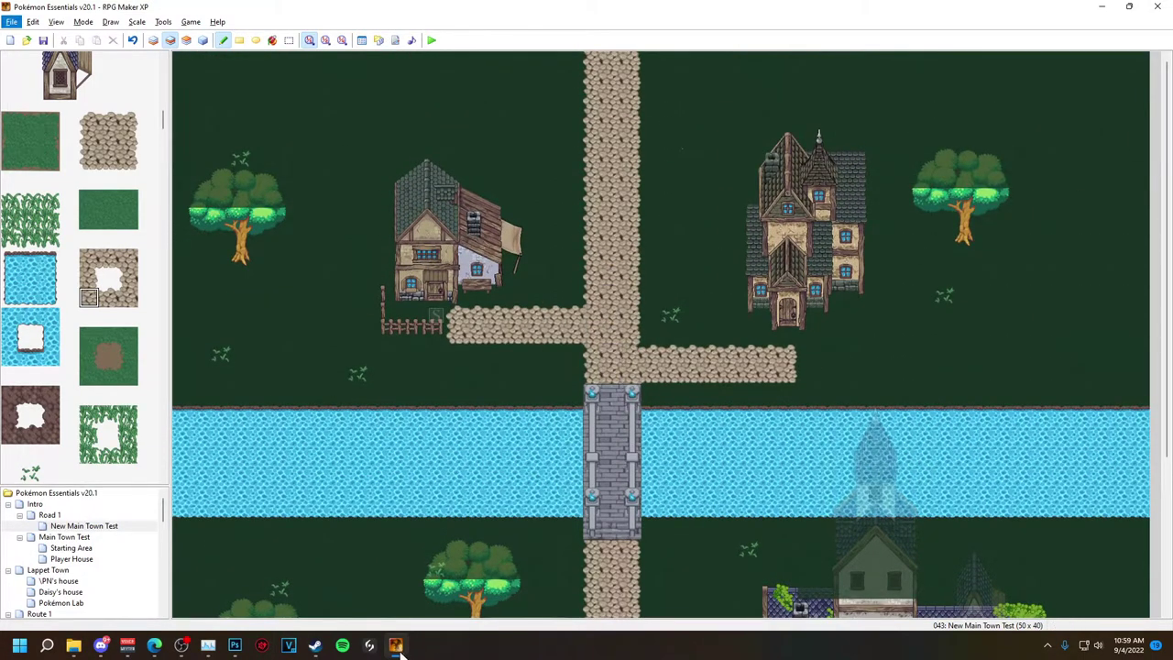
- In Photoshop, nudge the Stone Road 2 layer down and export the tileset over the existing PNG
{"action": "left_click", "coordinate": [395, 645]}
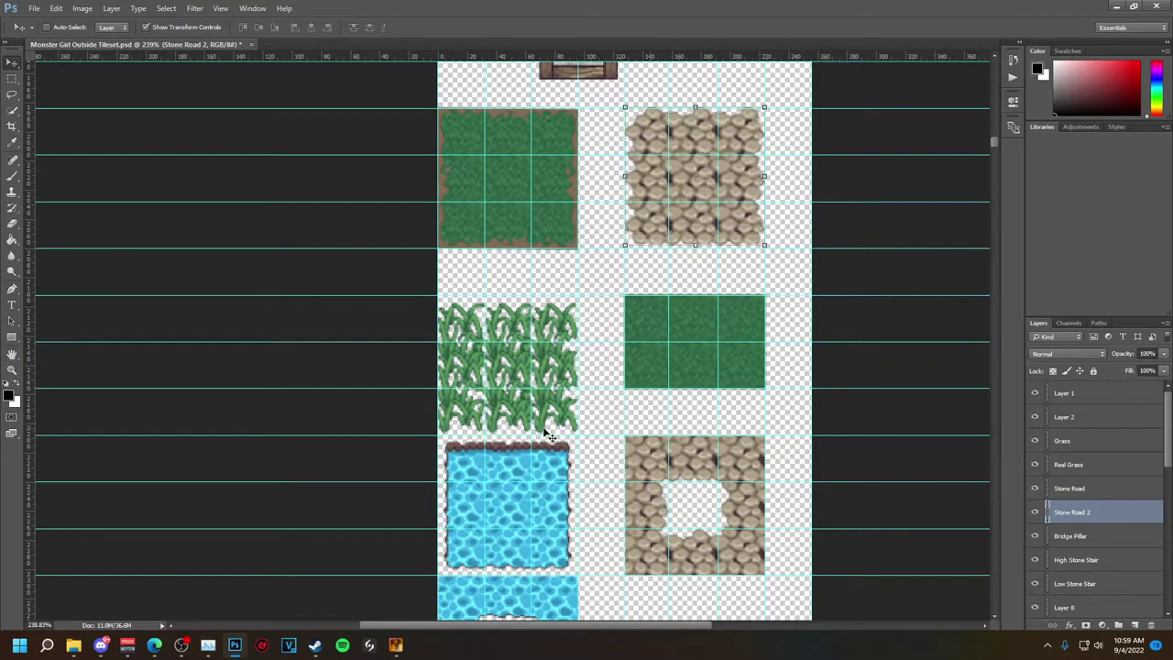
{"action": "key", "text": "Down"}
{"action": "key", "text": "ctrl+shift+s"}
{"action": "left_click", "coordinate": [406, 282]}
{"action": "left_click", "coordinate": [149, 439]}
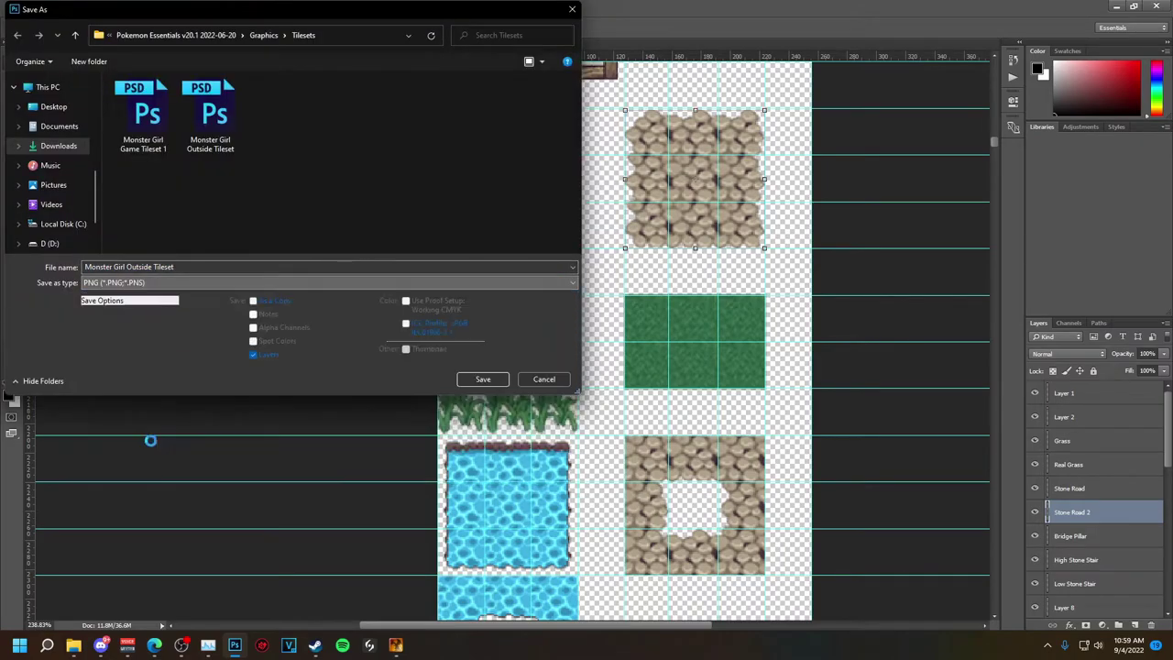
{"action": "left_click", "coordinate": [482, 380]}
{"action": "left_click", "coordinate": [615, 321]}
{"action": "key", "text": "Return"}
- Playtest the game from RPG Maker XP, walk the character to the road junction above the bridge, and close the game
{"action": "key", "text": "alt+Tab"}
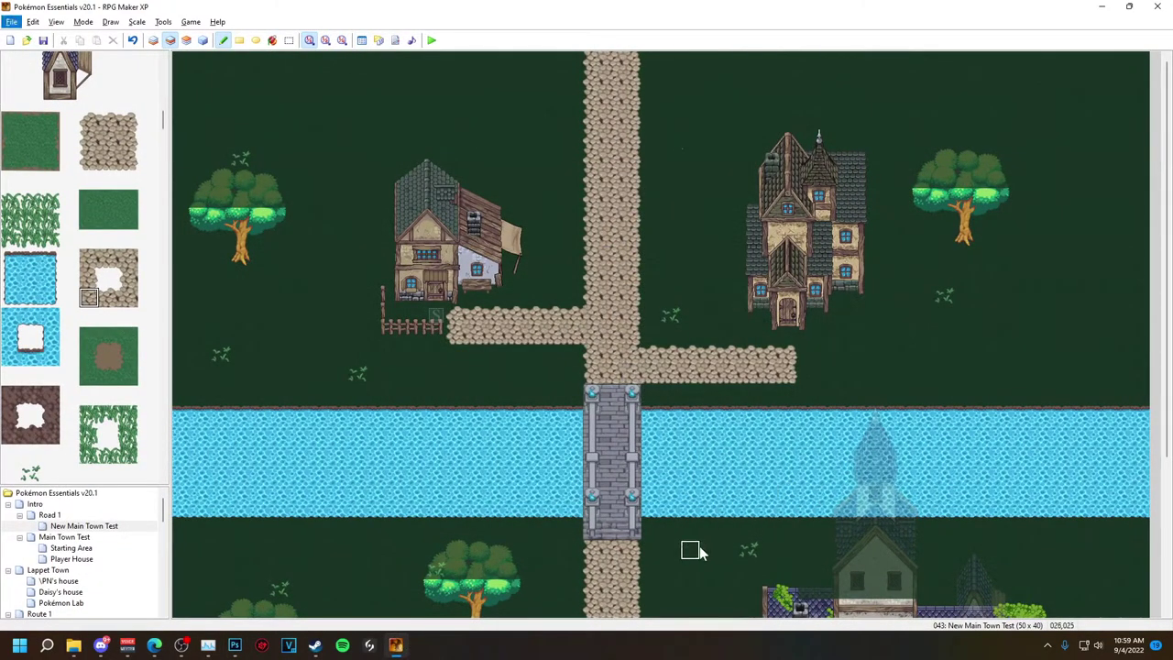
{"action": "left_click", "coordinate": [432, 40]}
{"action": "left_click", "coordinate": [595, 346]}
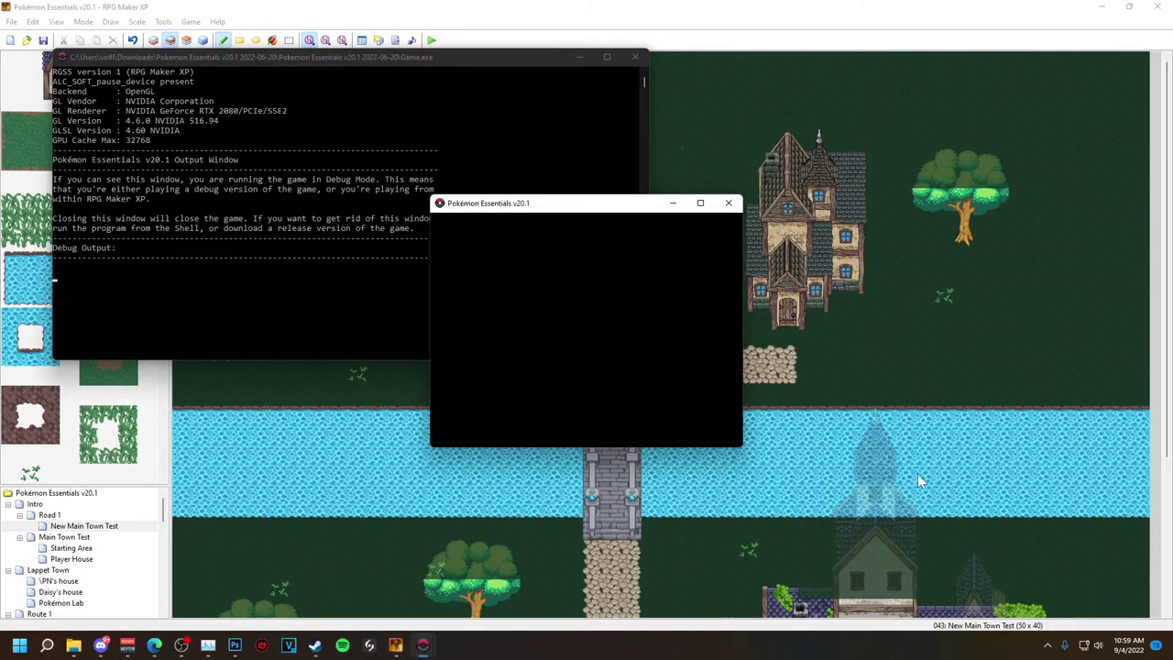
{"action": "key", "text": "Return"}
{"action": "key", "text": "Right"}
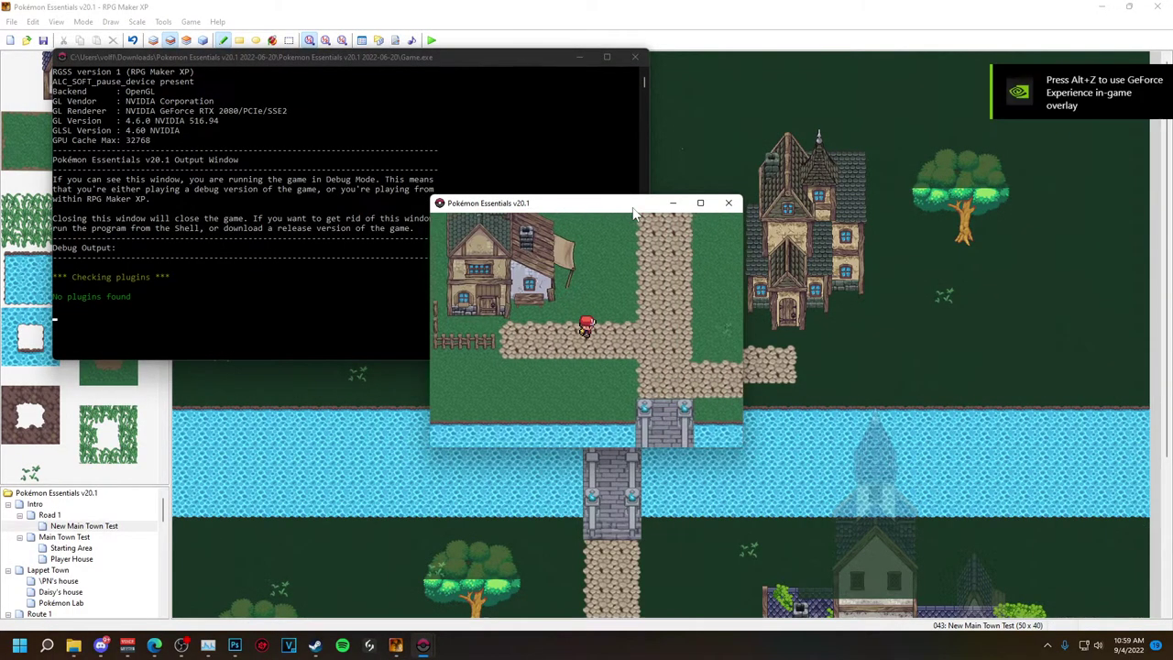
{"action": "key", "text": "Down"}
{"action": "key", "text": "Up"}
{"action": "key", "text": "Up"}
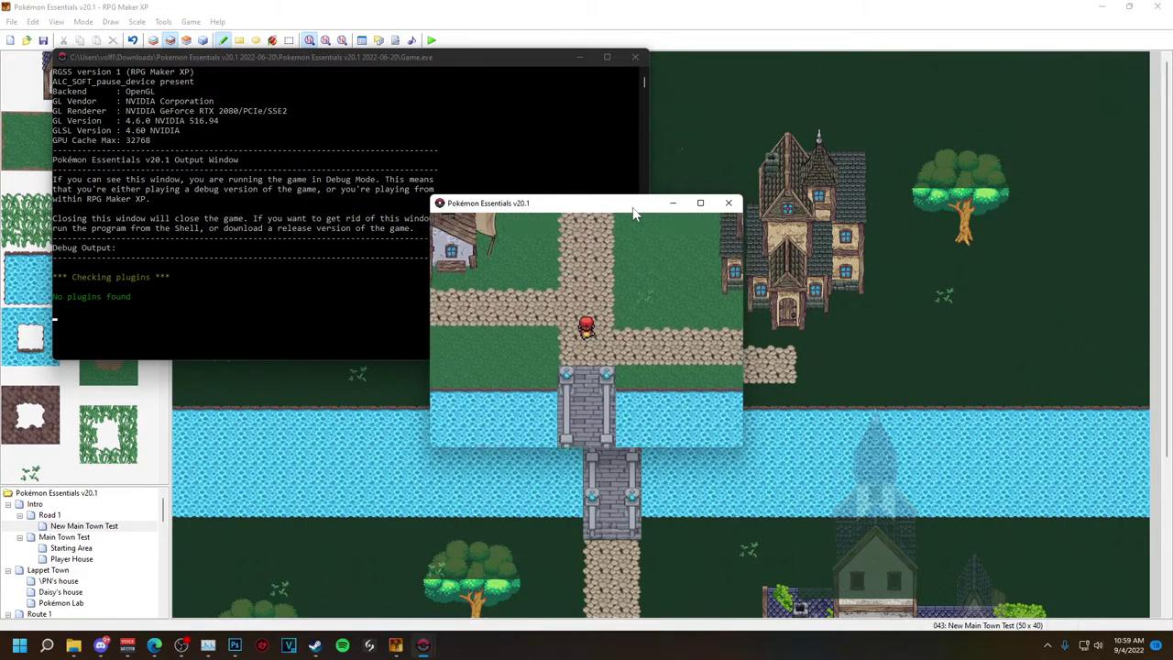
{"action": "left_click", "coordinate": [728, 202]}
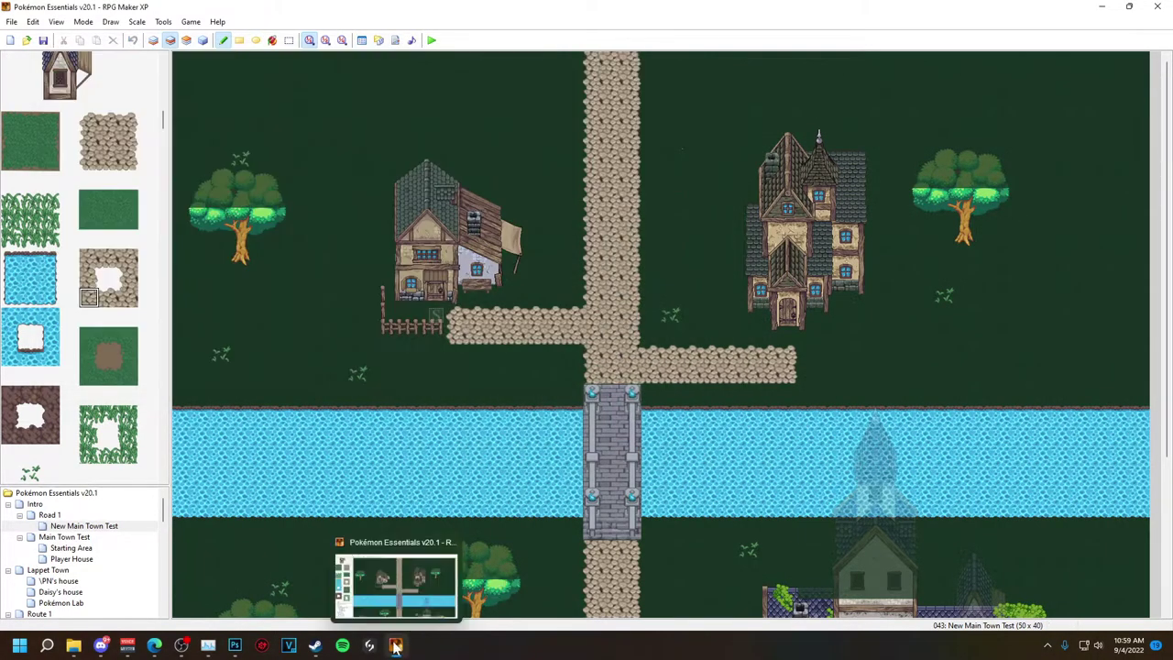
- In Photoshop, nudge the Stone Road 2 layer up one pixel and stretch its lower edge to 101.05% height
{"action": "left_click", "coordinate": [236, 646]}
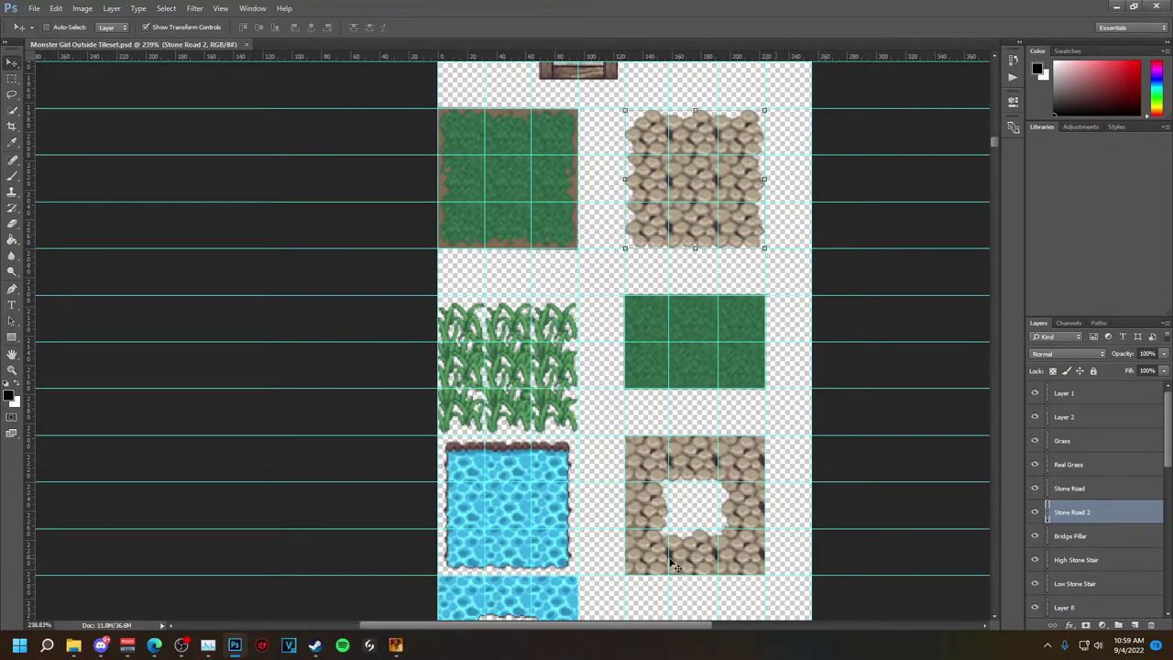
{"action": "key", "text": "Up"}
{"action": "key", "text": "Up"}
{"action": "key", "text": "Down"}
{"action": "scroll", "coordinate": [683, 220], "scroll_direction": "up", "scroll_amount": 4, "text": "alt"}
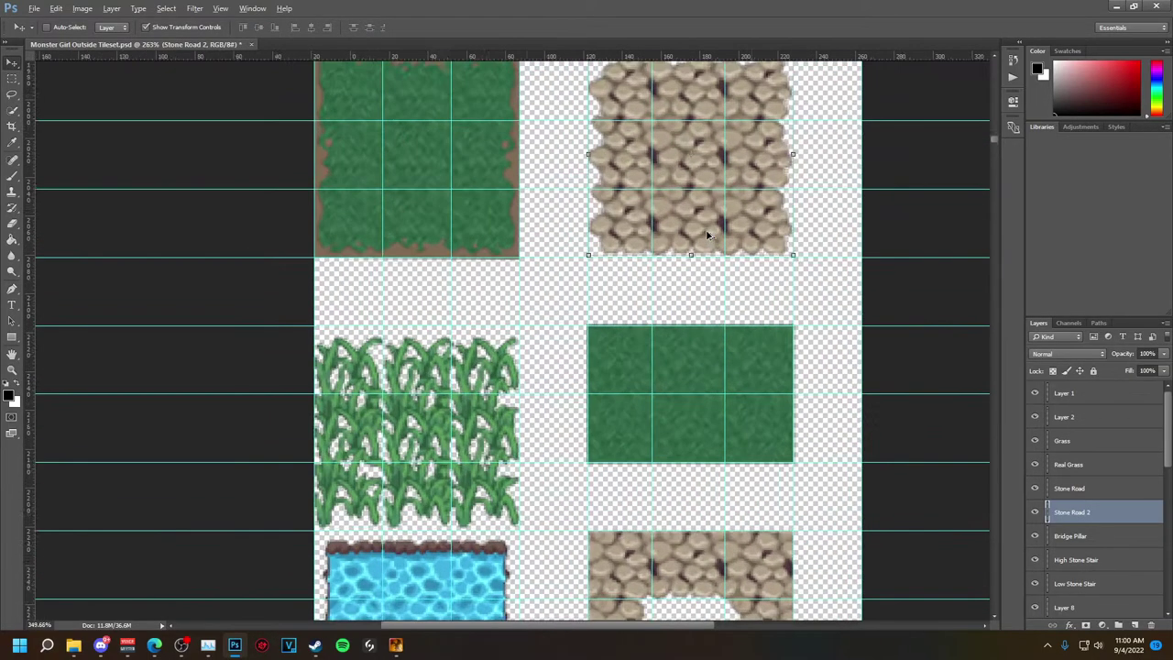
{"action": "left_click", "coordinate": [689, 260]}
{"action": "left_click_drag", "start_coordinate": [686, 260], "coordinate": [688, 262]}
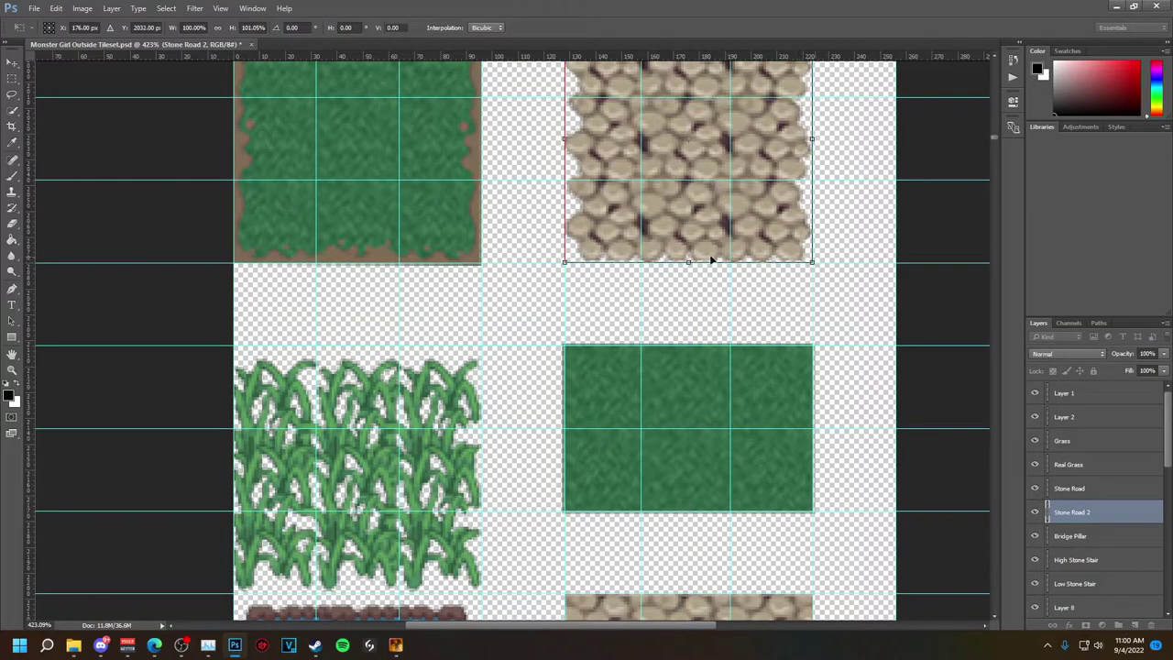
- Apply the height change, export the tileset as a PNG over the existing file, and switch to RPG Maker XP
{"action": "key", "text": "ctrl+shift+s"}
{"action": "left_click", "coordinate": [545, 241]}
{"action": "left_click", "coordinate": [227, 284]}
{"action": "left_click", "coordinate": [149, 441]}
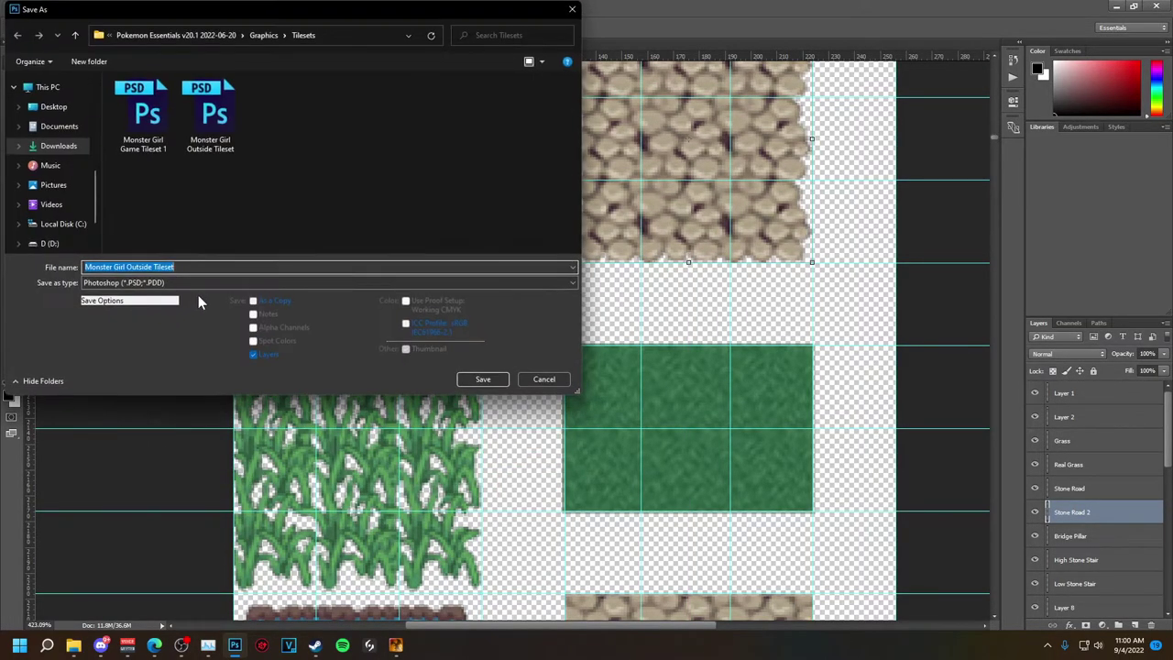
{"action": "left_click", "coordinate": [198, 284]}
{"action": "left_click", "coordinate": [149, 441]}
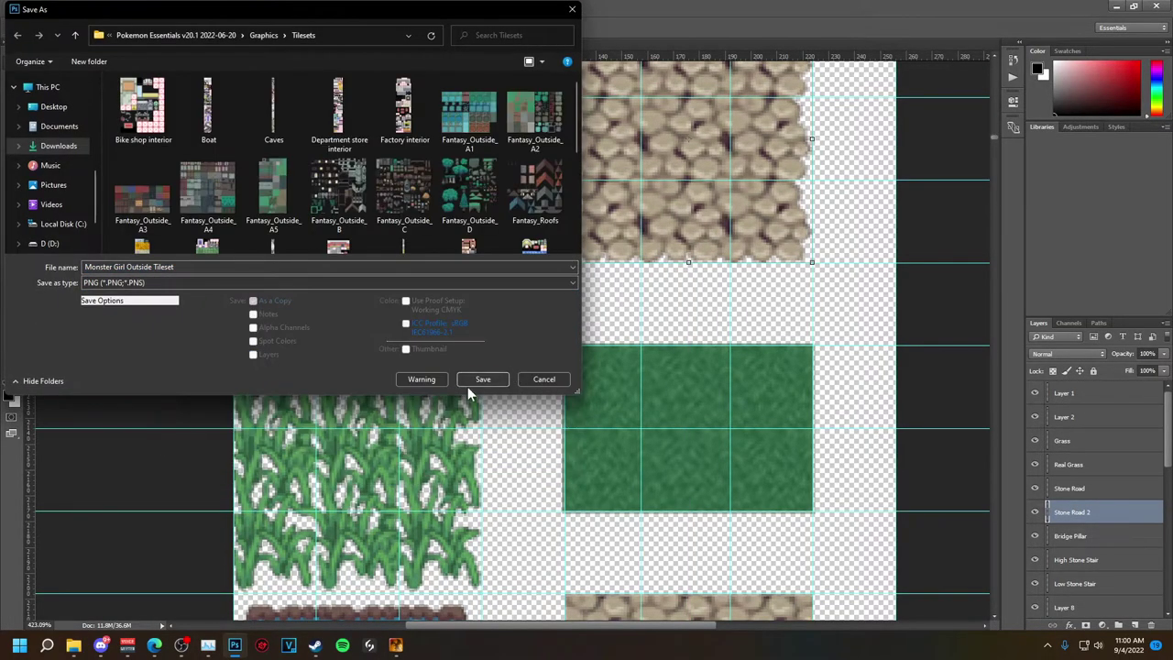
{"action": "left_click", "coordinate": [479, 375]}
{"action": "left_click", "coordinate": [605, 321]}
{"action": "left_click", "coordinate": [615, 210]}
{"action": "left_click", "coordinate": [394, 645]}
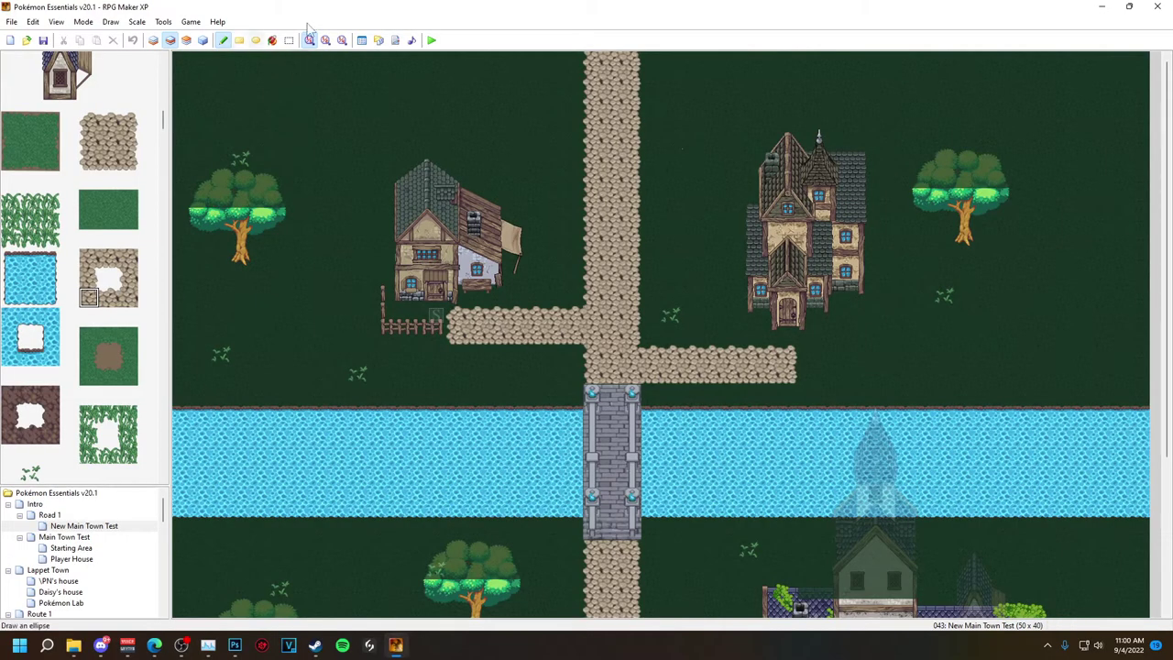
- Back in Photoshop, widen the Stone Road 2 layer by about one pixel on its right side and apply it
{"action": "left_click", "coordinate": [408, 645]}
{"action": "left_click_drag", "start_coordinate": [811, 139], "coordinate": [814, 140]}
{"action": "key", "text": "Return"}
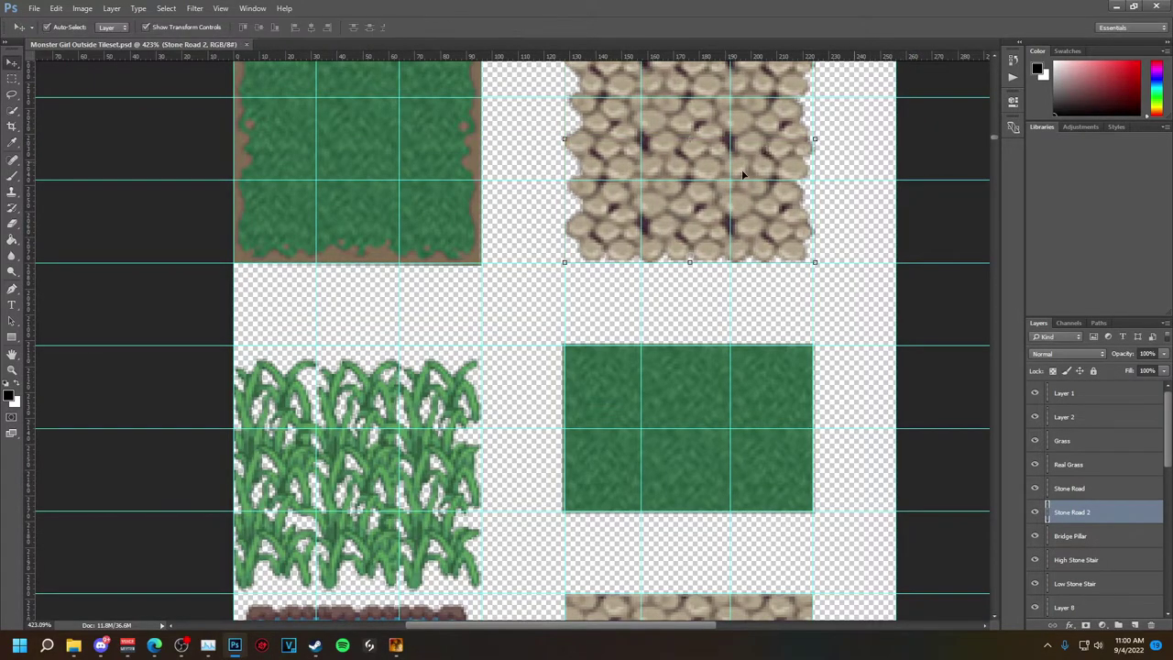
- Export the tileset with the widened Stone Road 2 as a PNG, replacing the existing file
{"action": "key", "text": "ctrl+shift+s"}
{"action": "left_click", "coordinate": [326, 282]}
{"action": "left_click", "coordinate": [165, 441]}
{"action": "left_click", "coordinate": [484, 379]}
{"action": "left_click", "coordinate": [612, 321]}
{"action": "left_click", "coordinate": [639, 204]}
- Reload the tileset through the Database in RPG Maker XP and check the town map's roads
{"action": "left_click", "coordinate": [396, 641]}
{"action": "left_click", "coordinate": [378, 40]}
{"action": "left_click", "coordinate": [701, 187]}
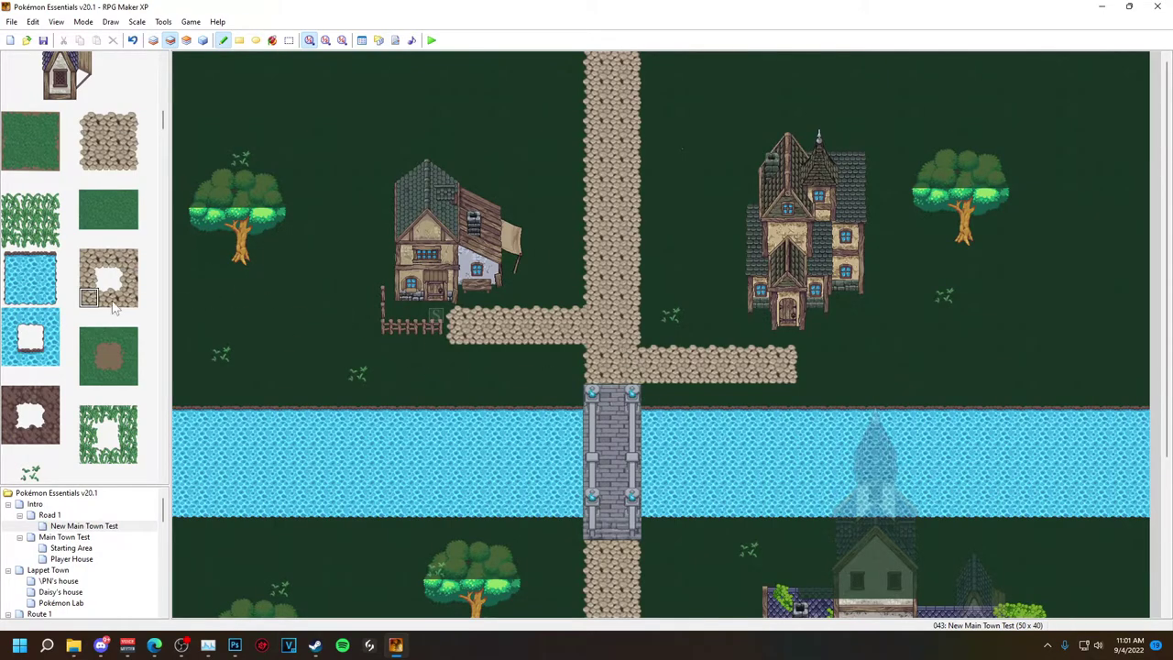
- In Photoshop, pull the left side of the Stone Road 2 layer inward by about one pixel and apply it
{"action": "left_click", "coordinate": [235, 645]}
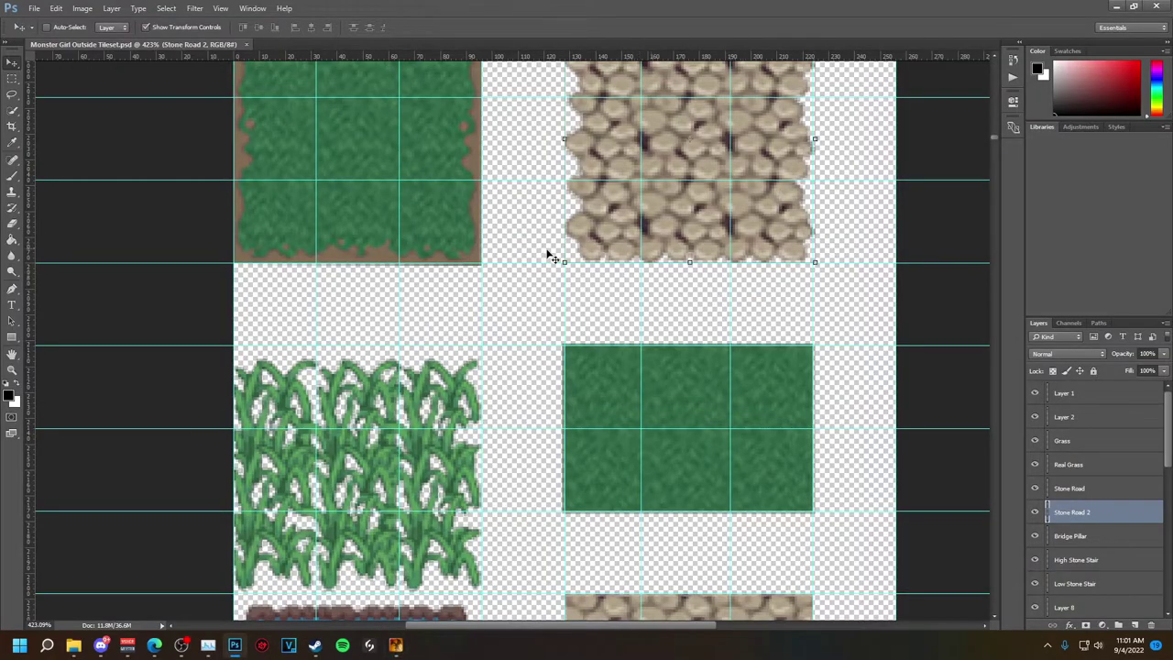
{"action": "left_click_drag", "start_coordinate": [561, 144], "coordinate": [565, 140]}
{"action": "key", "text": "Return"}
- Export the tileset with the narrowed Stone Road 2 as a PNG, replacing the existing file
{"action": "key", "text": "ctrl+shift+s"}
{"action": "left_click", "coordinate": [193, 283]}
{"action": "left_click", "coordinate": [157, 439]}
{"action": "left_click", "coordinate": [483, 379]}
{"action": "left_click", "coordinate": [610, 319]}
{"action": "left_click", "coordinate": [626, 200]}
- Reload the tileset through the Database in RPG Maker XP and save the project
{"action": "key", "text": "alt+Tab"}
{"action": "left_click", "coordinate": [362, 40]}
{"action": "key", "text": "Return"}
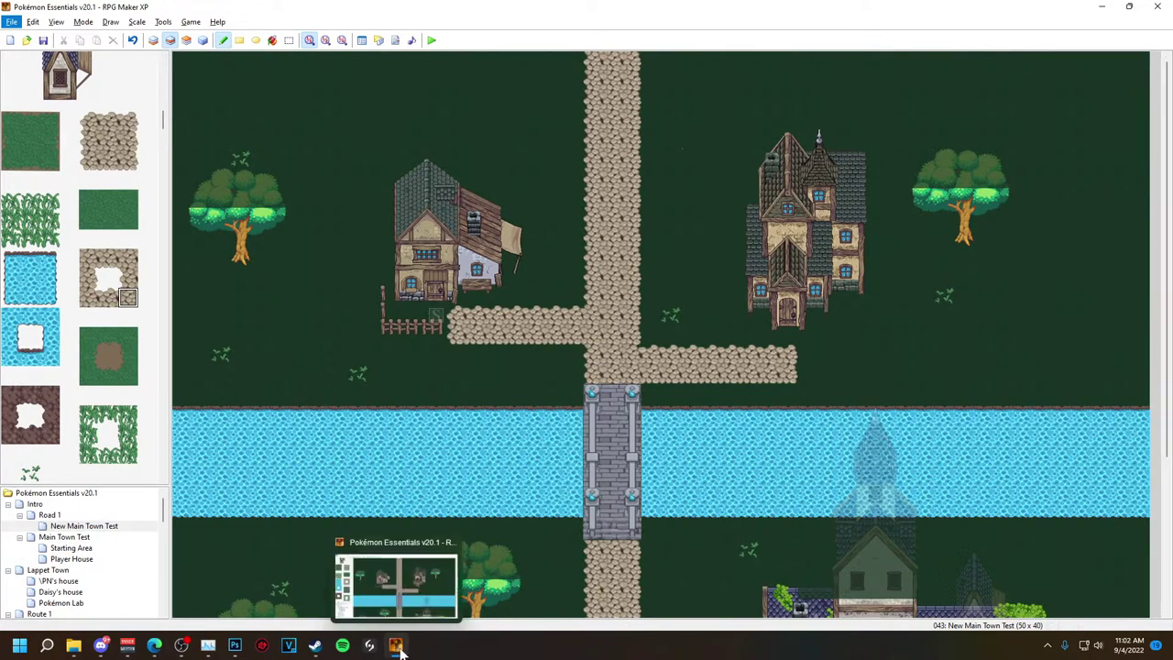
{"action": "key", "text": "ctrl+s"}
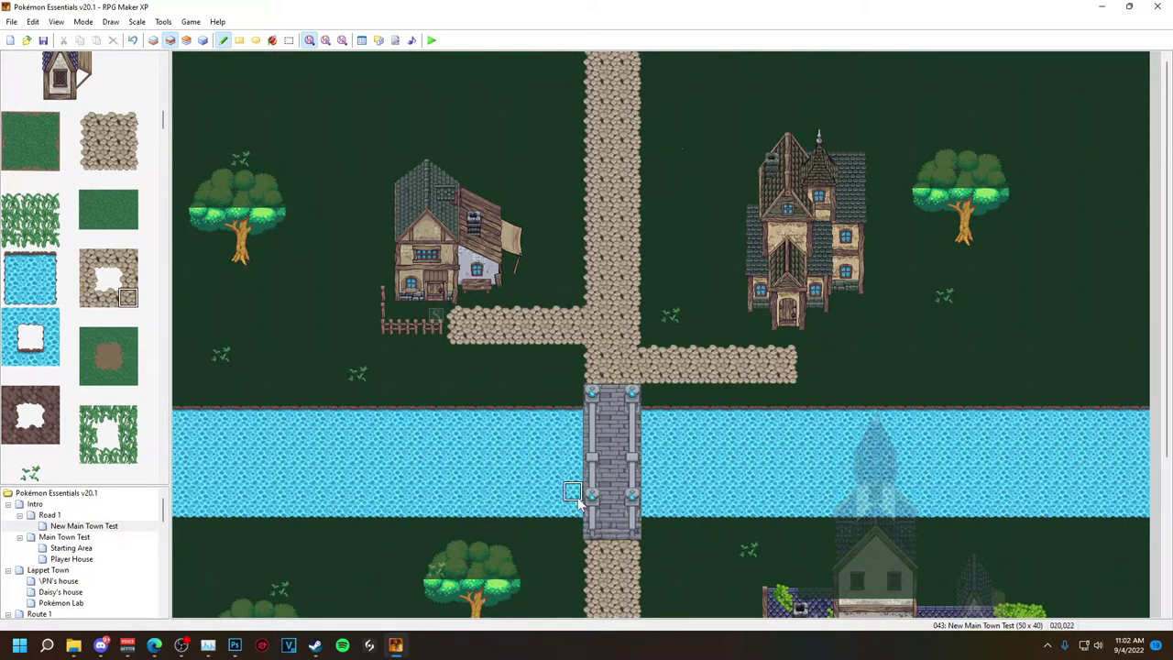
- In Photoshop, pull the left side of the Stone Road layer inward to about 98.96% width
{"action": "left_click", "coordinate": [235, 645]}
{"action": "scroll", "coordinate": [755, 404], "scroll_direction": "down", "scroll_amount": 1}
{"action": "scroll", "coordinate": [755, 406], "scroll_direction": "down", "scroll_amount": 2}
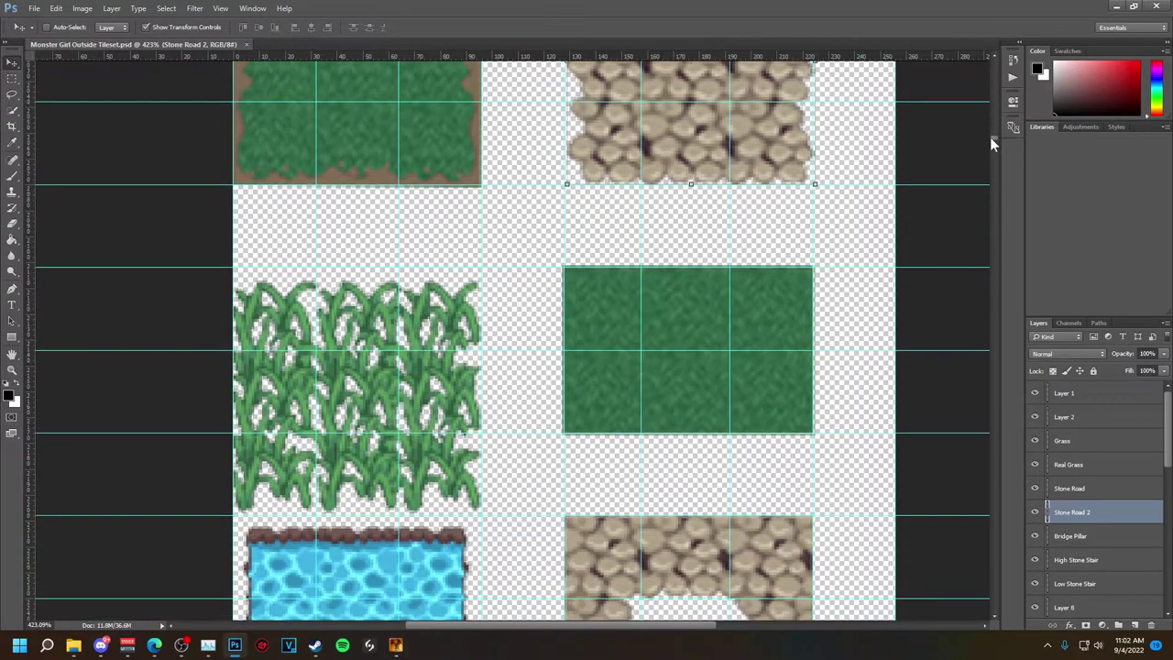
{"action": "left_click_drag", "start_coordinate": [992, 137], "coordinate": [994, 144]}
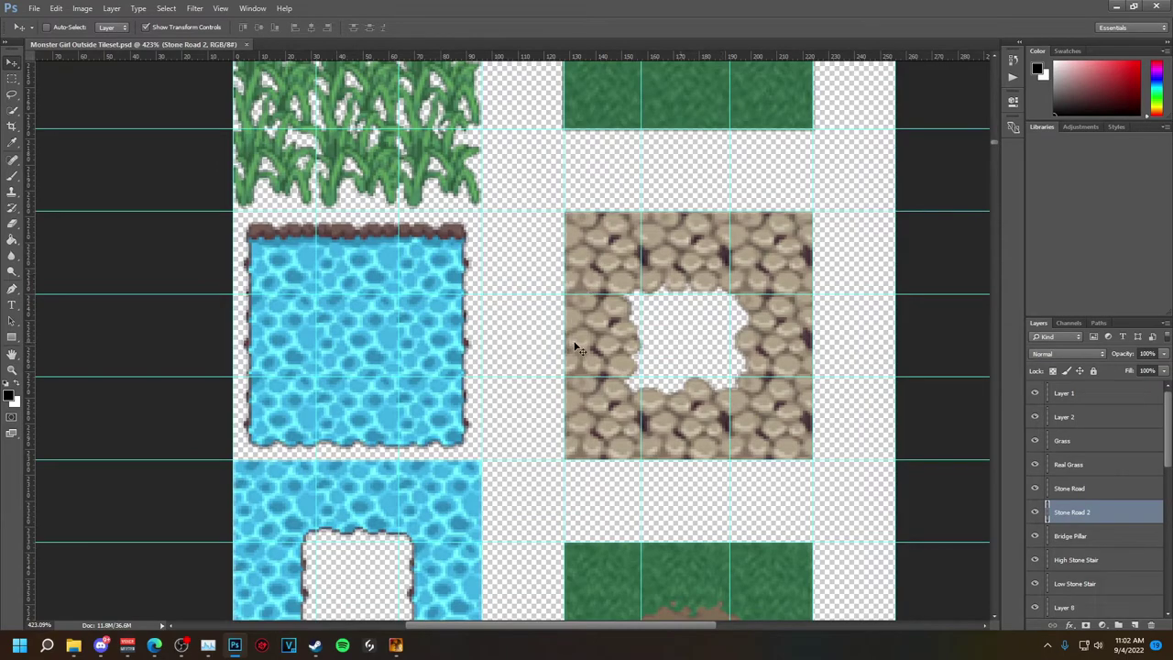
{"action": "left_click", "coordinate": [1069, 488]}
{"action": "left_click_drag", "start_coordinate": [576, 311], "coordinate": [579, 310]}
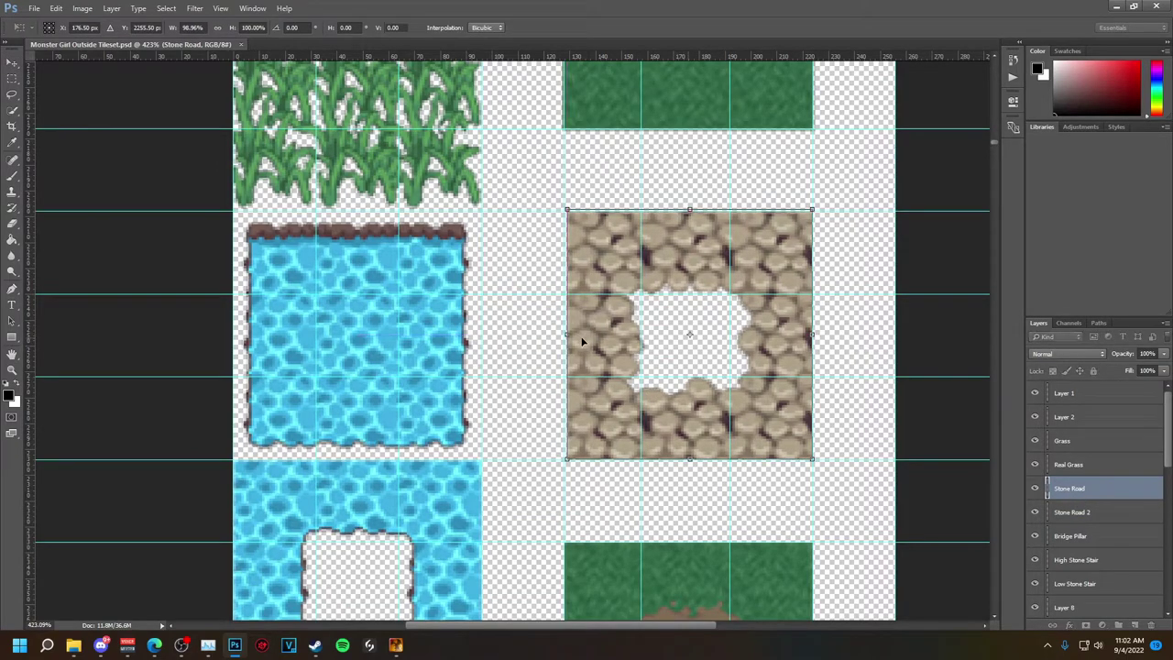
- Apply the transform and export the tileset as the PNG Monster Girl Outside Tileset, replacing the existing file
{"action": "key", "text": "ctrl+shift+s"}
{"action": "left_click", "coordinate": [394, 284]}
{"action": "left_click", "coordinate": [147, 441]}
{"action": "left_click", "coordinate": [488, 377]}
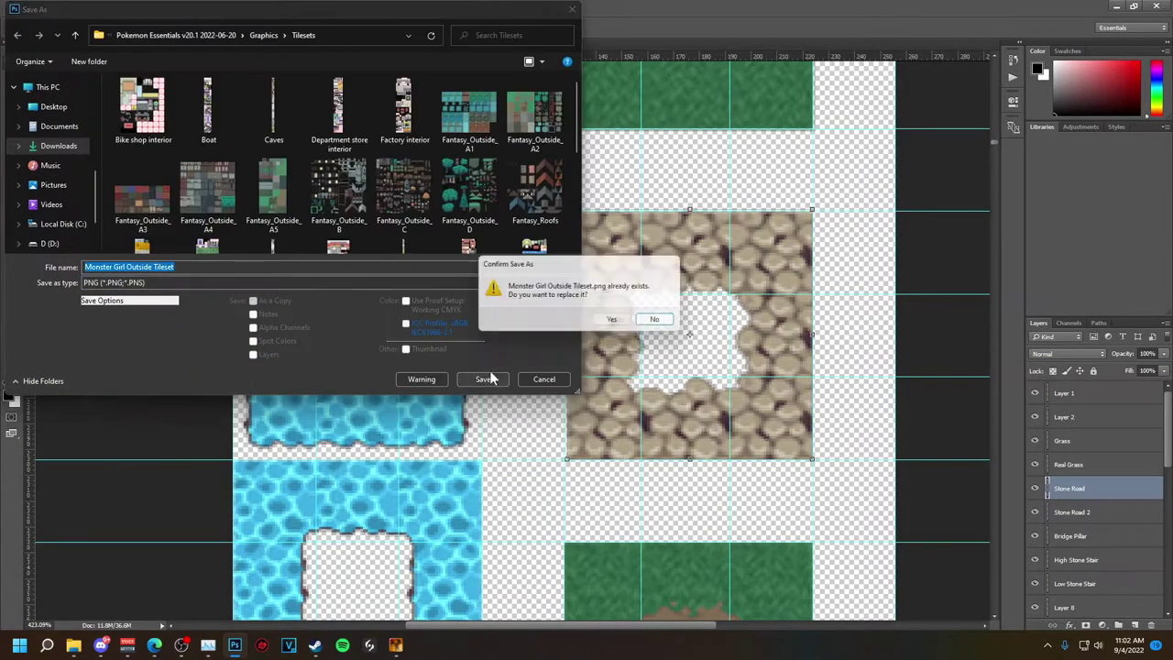
{"action": "left_click", "coordinate": [626, 322]}
{"action": "left_click", "coordinate": [483, 379]}
{"action": "left_click", "coordinate": [616, 327]}
{"action": "left_click", "coordinate": [643, 192]}
- Reload the tileset through the Database in RPG Maker XP, check the road by the left house, and return to Photoshop
{"action": "left_click", "coordinate": [395, 645]}
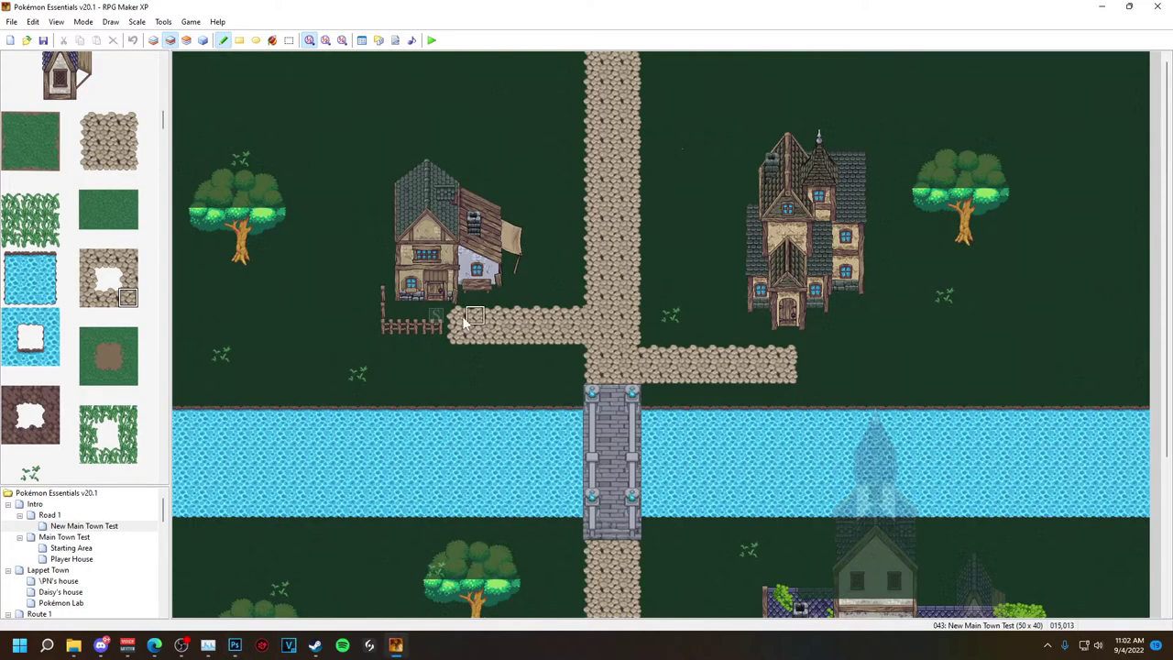
{"action": "left_click", "coordinate": [362, 40]}
{"action": "key", "text": "Escape"}
{"action": "key", "text": "alt+Tab"}
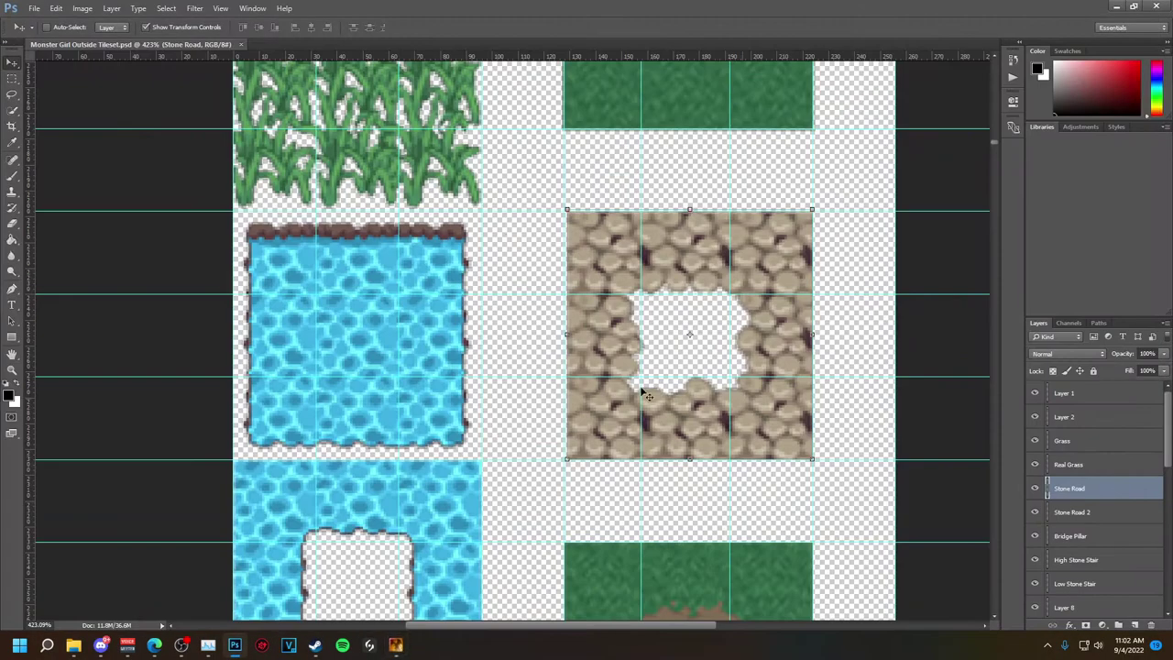
- Stretch the left side of the Stone Road layer outward to about 102.11% width, apply it and save the document
{"action": "left_click_drag", "start_coordinate": [568, 333], "coordinate": [562, 334]}
{"action": "key", "text": "ctrl+s"}
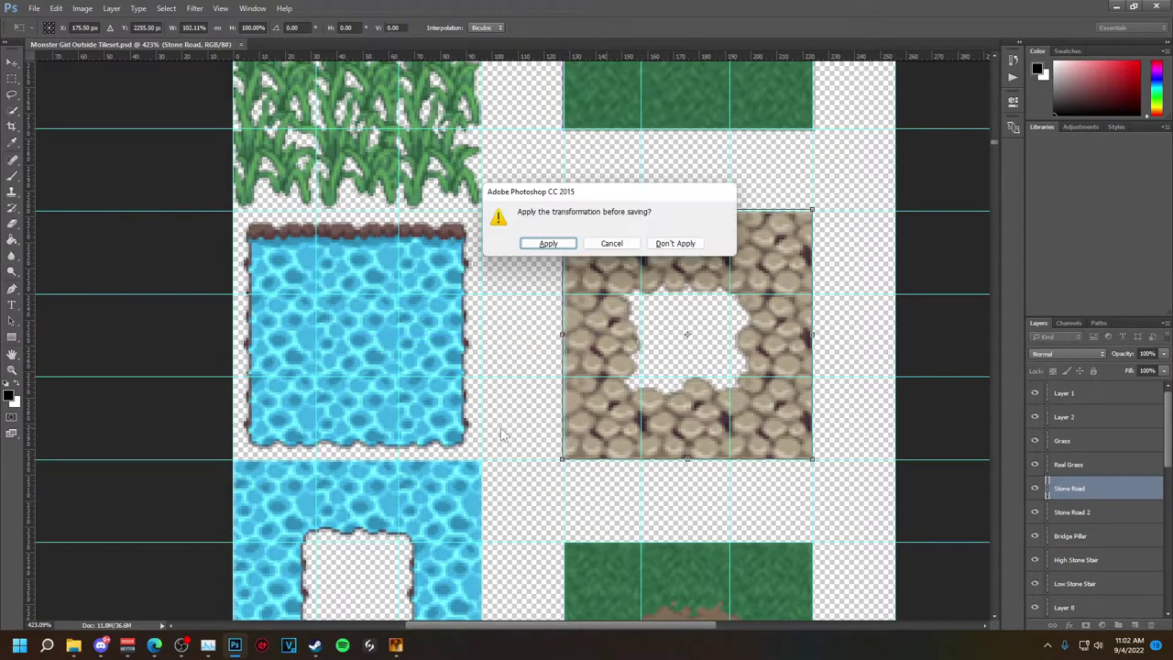
{"action": "key", "text": "Return"}
- Export the tileset with the widened Stone Road as a PNG, replacing the existing file
{"action": "key", "text": "ctrl+shift+s"}
{"action": "left_click", "coordinate": [326, 282]}
{"action": "left_click", "coordinate": [151, 440]}
{"action": "left_click", "coordinate": [482, 379]}
{"action": "left_click", "coordinate": [617, 323]}
{"action": "left_click", "coordinate": [629, 203]}
- Reload the tileset through the Database in RPG Maker XP, inspect the town map's roads, and go back to Photoshop
{"action": "left_click", "coordinate": [396, 645]}
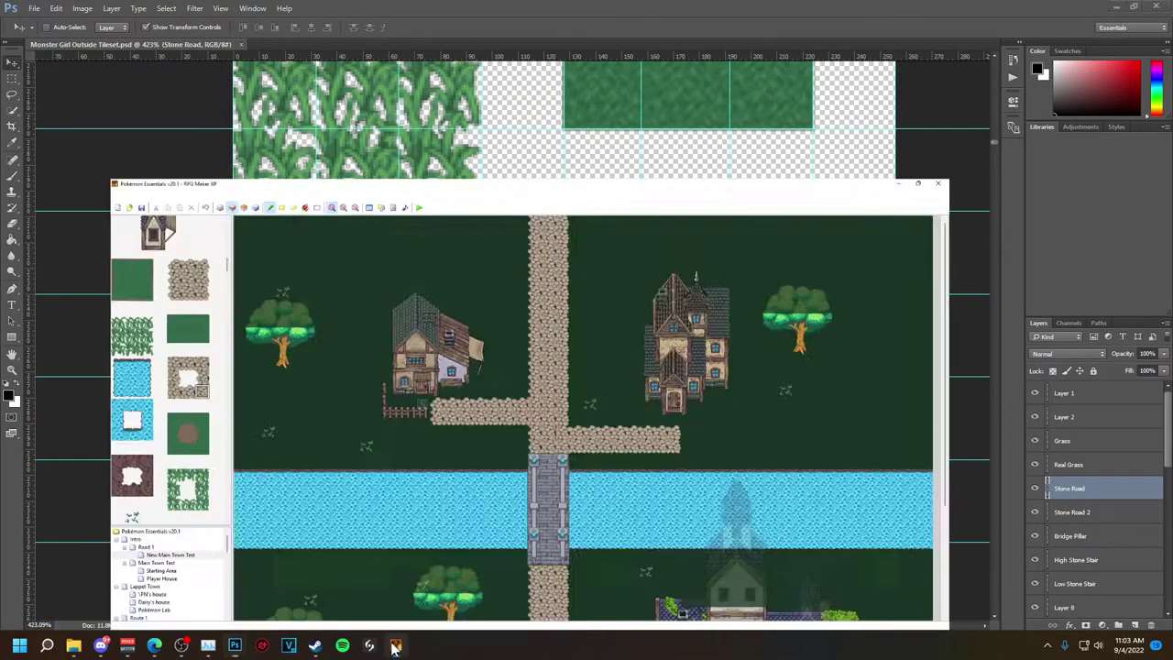
{"action": "left_click", "coordinate": [362, 42]}
{"action": "key", "text": "Return"}
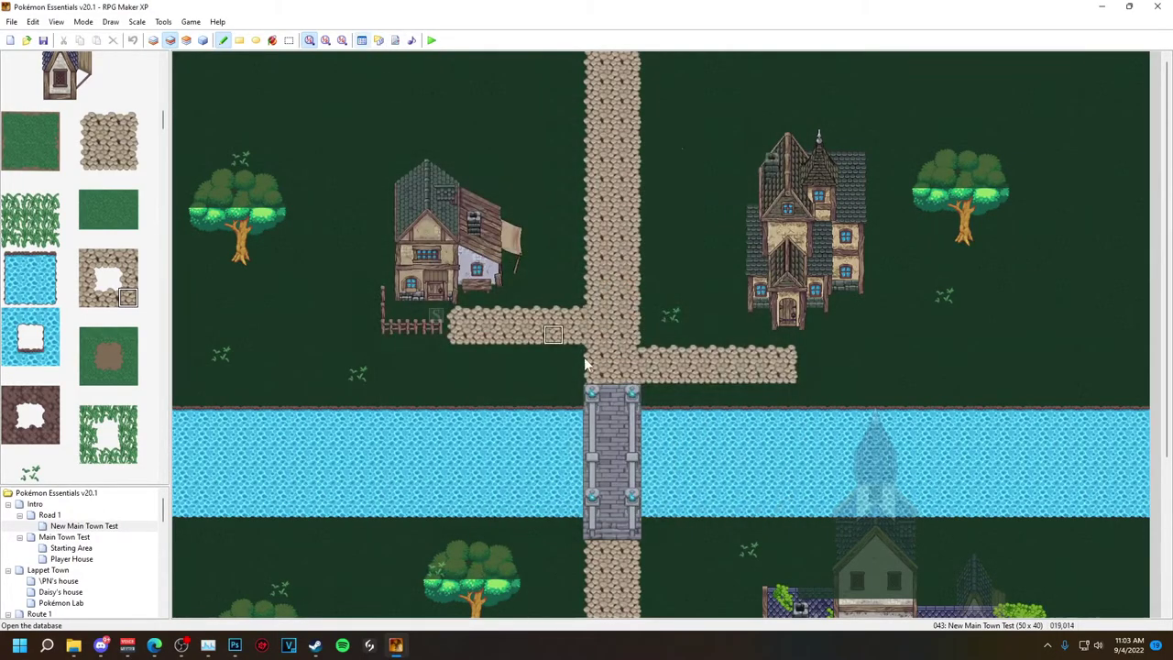
{"action": "key", "text": "alt"}
{"action": "left_click", "coordinate": [397, 646]}
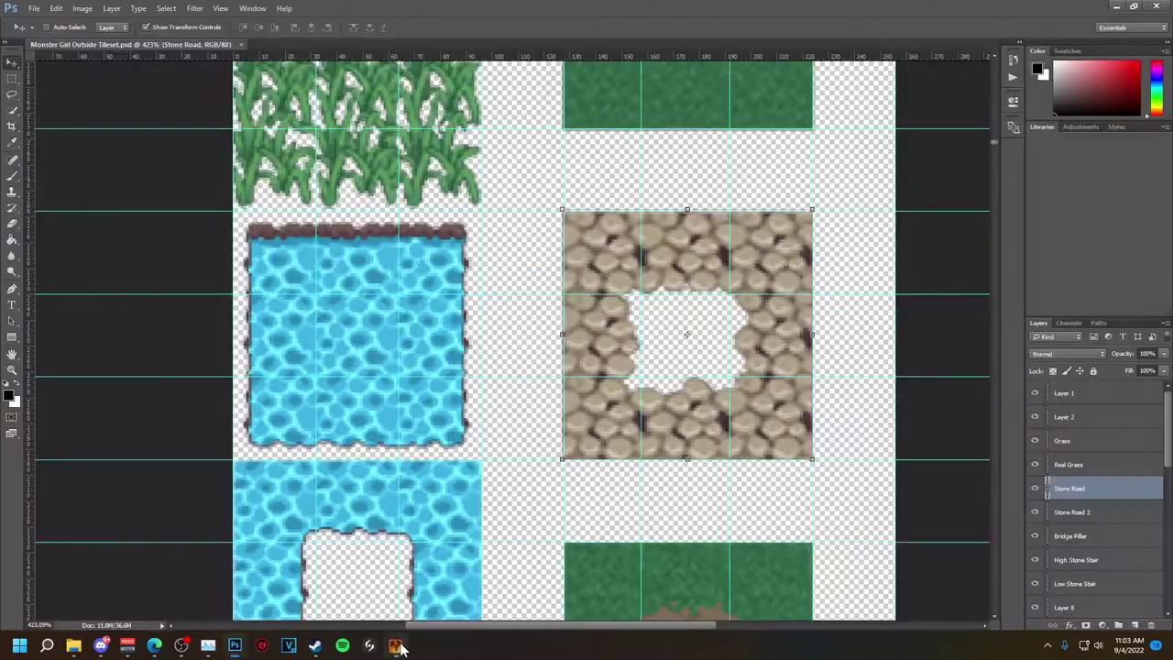
- Try to move the Stone Road block on its own down the tileset toward the empty area
{"action": "scroll", "coordinate": [843, 338], "scroll_direction": "down", "scroll_amount": 5, "text": "alt"}
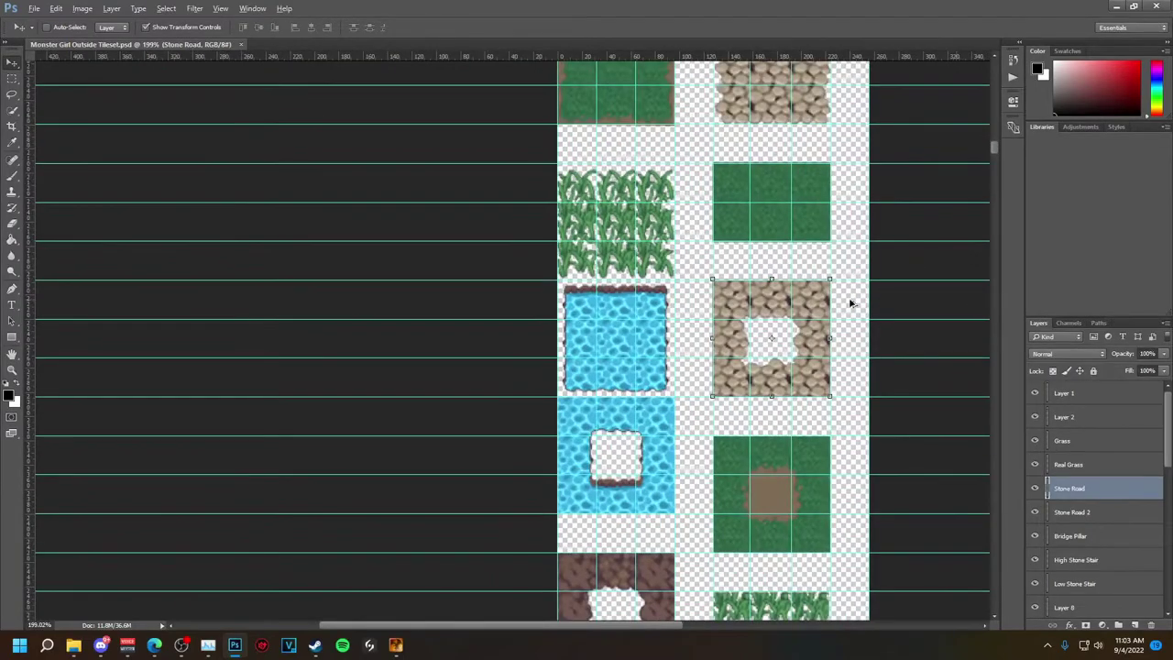
{"action": "scroll", "coordinate": [875, 302], "scroll_direction": "down", "scroll_amount": 1, "text": "alt"}
{"action": "mouse_move", "coordinate": [990, 153]}
{"action": "left_mouse_down"}
{"action": "mouse_move", "coordinate": [984, 146]}
{"action": "mouse_move", "coordinate": [989, 208]}
{"action": "mouse_move", "coordinate": [975, 110]}
{"action": "mouse_move", "coordinate": [981, 152]}
{"action": "mouse_move", "coordinate": [988, 145]}
{"action": "left_mouse_up"}
{"action": "key", "text": "shift+Down"}
{"action": "key", "text": "shift+Down"}
{"action": "key", "text": "shift+Down"}
{"action": "key", "text": "shift+Down"}
{"action": "key", "text": "shift+Down"}
{"action": "key", "text": "shift+Down"}
{"action": "key", "text": "shift+Down"}
{"action": "scroll", "coordinate": [799, 392], "scroll_direction": "down", "scroll_amount": 3}
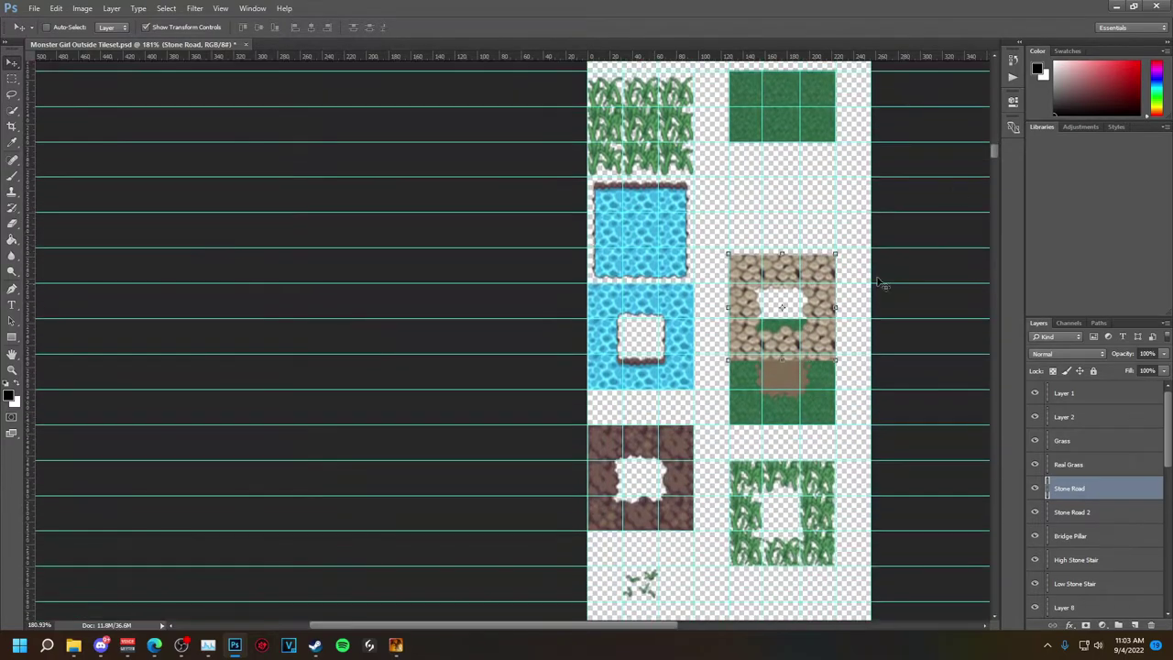
{"action": "left_click_drag", "start_coordinate": [997, 151], "coordinate": [995, 156]}
{"action": "left_click_drag", "start_coordinate": [813, 257], "coordinate": [809, 545]}
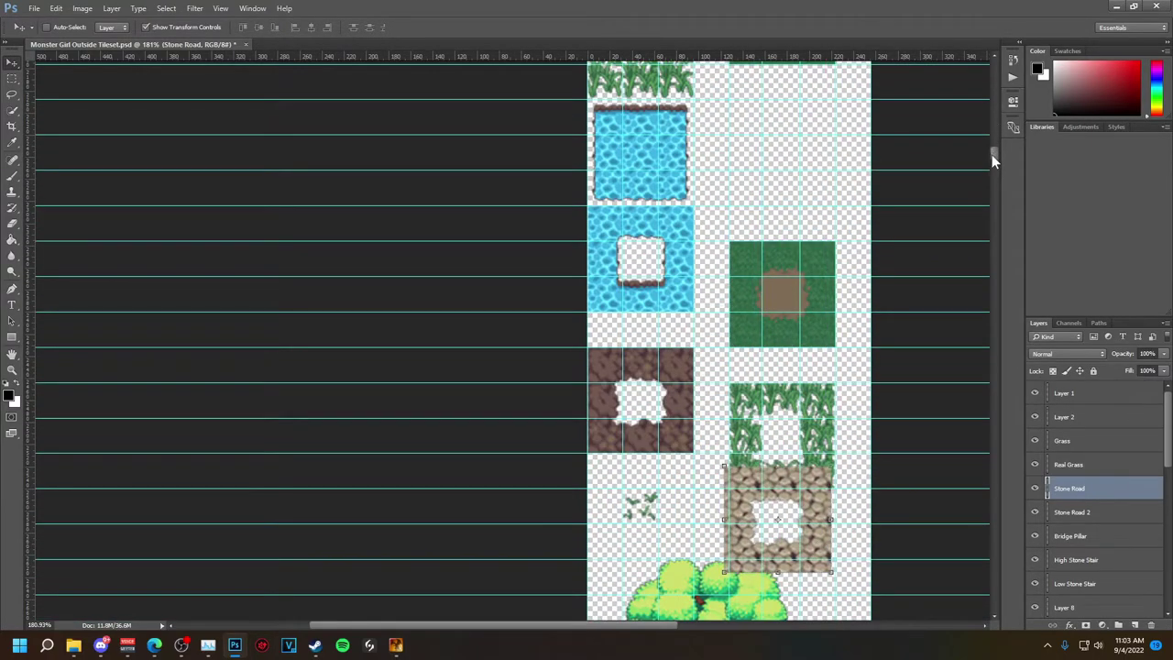
{"action": "left_click_drag", "start_coordinate": [991, 153], "coordinate": [994, 168]}
{"action": "left_click_drag", "start_coordinate": [820, 112], "coordinate": [730, 594]}
{"action": "key", "text": "ctrl+z"}
{"action": "left_click_drag", "start_coordinate": [797, 96], "coordinate": [748, 440]}
{"action": "left_click_drag", "start_coordinate": [993, 167], "coordinate": [995, 206]}
{"action": "key", "text": "ctrl+z"}
- Move the Stone Road and Stone Road 2 layers together into the empty area below the stone bridge, aligned to the tileset's left edge
{"action": "left_click", "coordinate": [1081, 510], "text": "shift"}
{"action": "scroll", "coordinate": [908, 435], "scroll_direction": "down", "scroll_amount": 3}
{"action": "scroll", "coordinate": [747, 288], "scroll_direction": "down", "scroll_amount": 12, "text": "alt"}
{"action": "left_click_drag", "start_coordinate": [762, 99], "coordinate": [733, 504]}
{"action": "scroll", "coordinate": [750, 495], "scroll_direction": "up", "scroll_amount": 12, "text": "alt"}
{"action": "scroll", "coordinate": [723, 434], "scroll_direction": "up", "scroll_amount": 3, "text": "alt"}
{"action": "left_click_drag", "start_coordinate": [683, 326], "coordinate": [668, 309]}
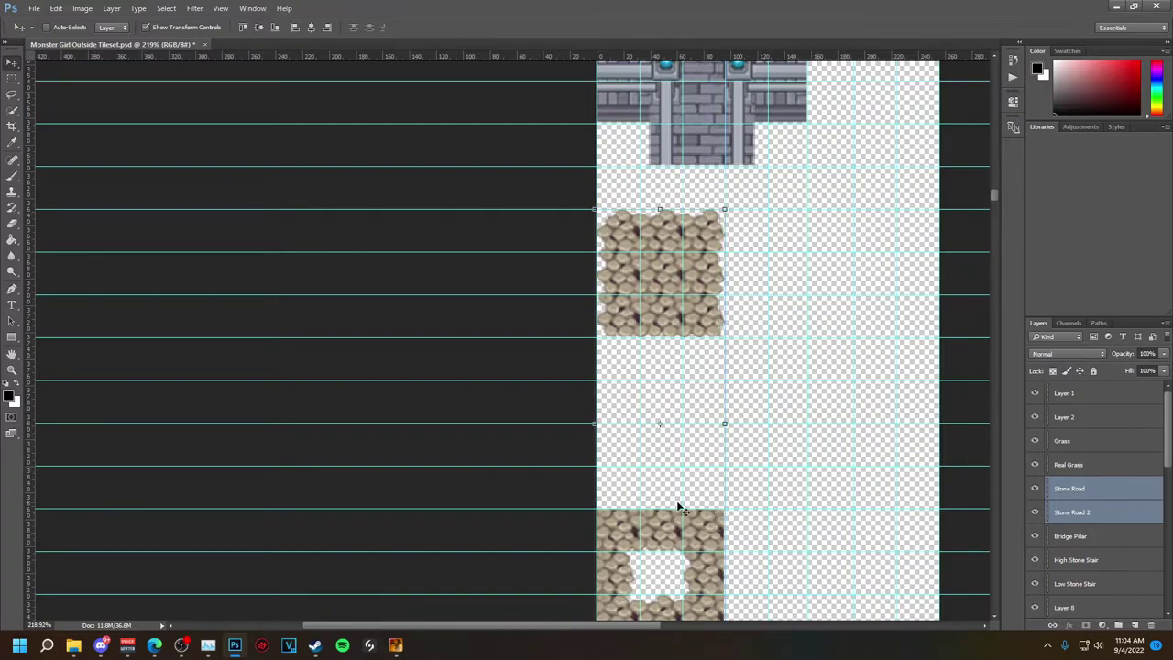
{"action": "left_click_drag", "start_coordinate": [680, 508], "coordinate": [688, 555]}
{"action": "mouse_move", "coordinate": [992, 198]}
{"action": "left_mouse_down"}
{"action": "mouse_move", "coordinate": [992, 215]}
{"action": "mouse_move", "coordinate": [1001, 209]}
{"action": "left_mouse_up"}
{"action": "key", "text": "Right"}
{"action": "key", "text": "Right"}
{"action": "key", "text": "Up"}
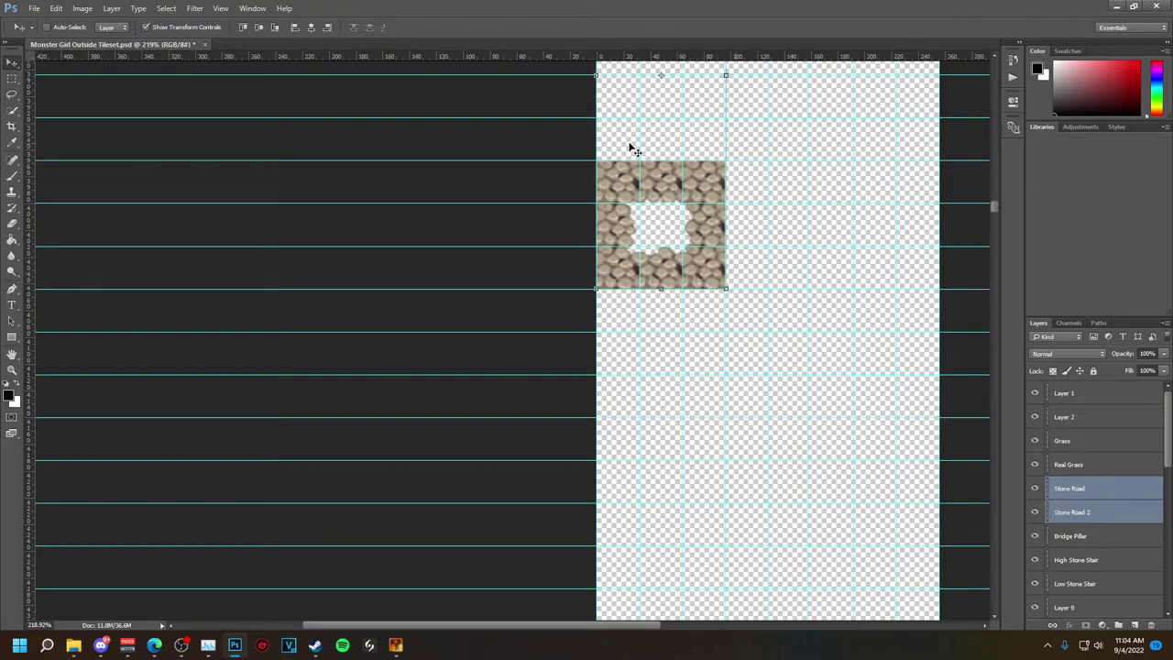
- Move the Stone Road 2 block down to the same rows as Stone Road, overlapping its right column, and apply the position
{"action": "left_click", "coordinate": [1109, 491]}
{"action": "scroll", "coordinate": [1004, 468], "scroll_direction": "up", "scroll_amount": 6}
{"action": "left_click", "coordinate": [1081, 511]}
{"action": "left_click_drag", "start_coordinate": [687, 129], "coordinate": [774, 425]}
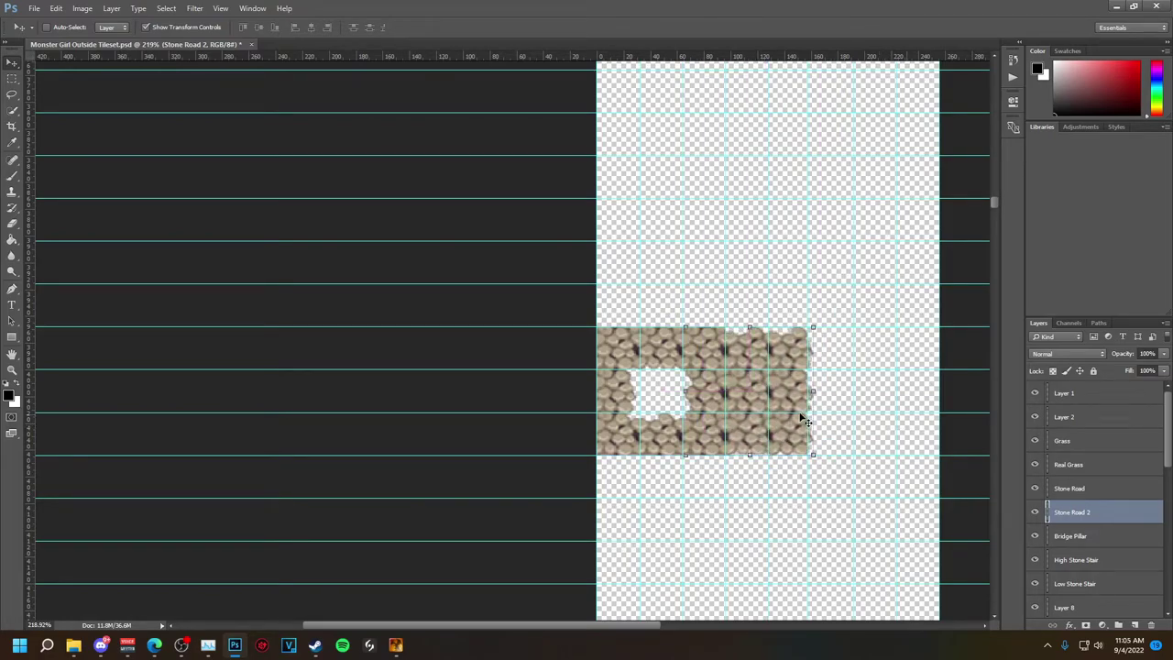
{"action": "left_click", "coordinate": [682, 398]}
{"action": "mouse_move", "coordinate": [744, 389]}
{"action": "left_mouse_down"}
{"action": "mouse_move", "coordinate": [821, 389]}
{"action": "mouse_move", "coordinate": [742, 386]}
{"action": "left_mouse_up"}
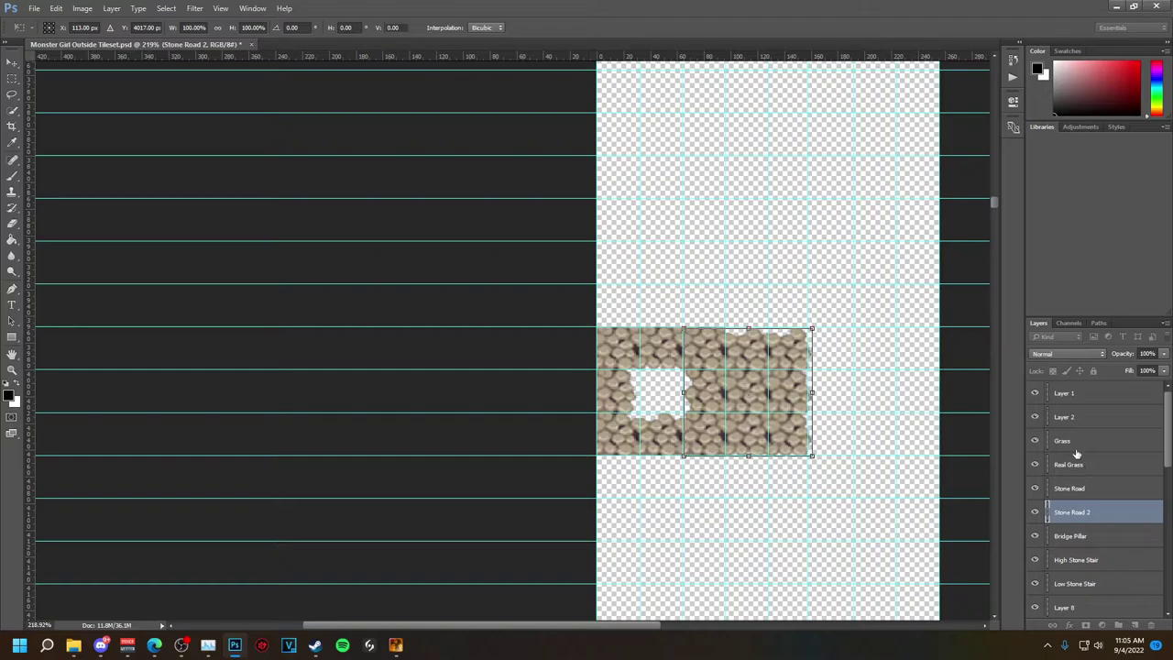
{"action": "key", "text": "Return"}
- Toggle the document grid on and off to check the stone road blocks' alignment
{"action": "left_click", "coordinate": [1062, 417]}
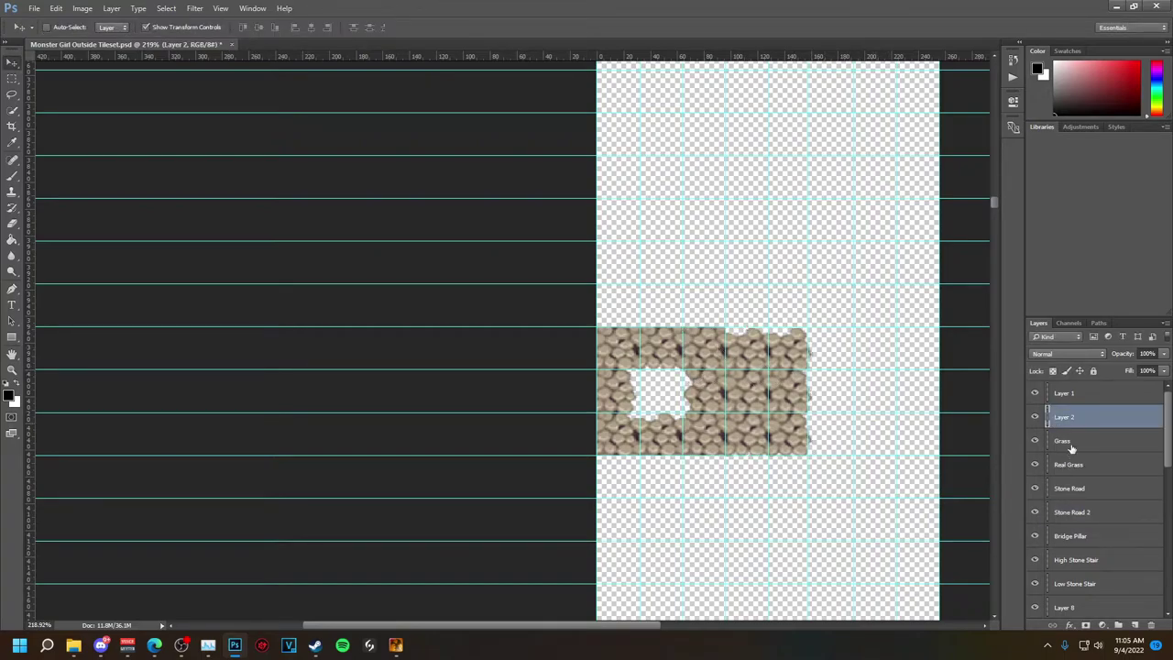
{"action": "left_click", "coordinate": [169, 13]}
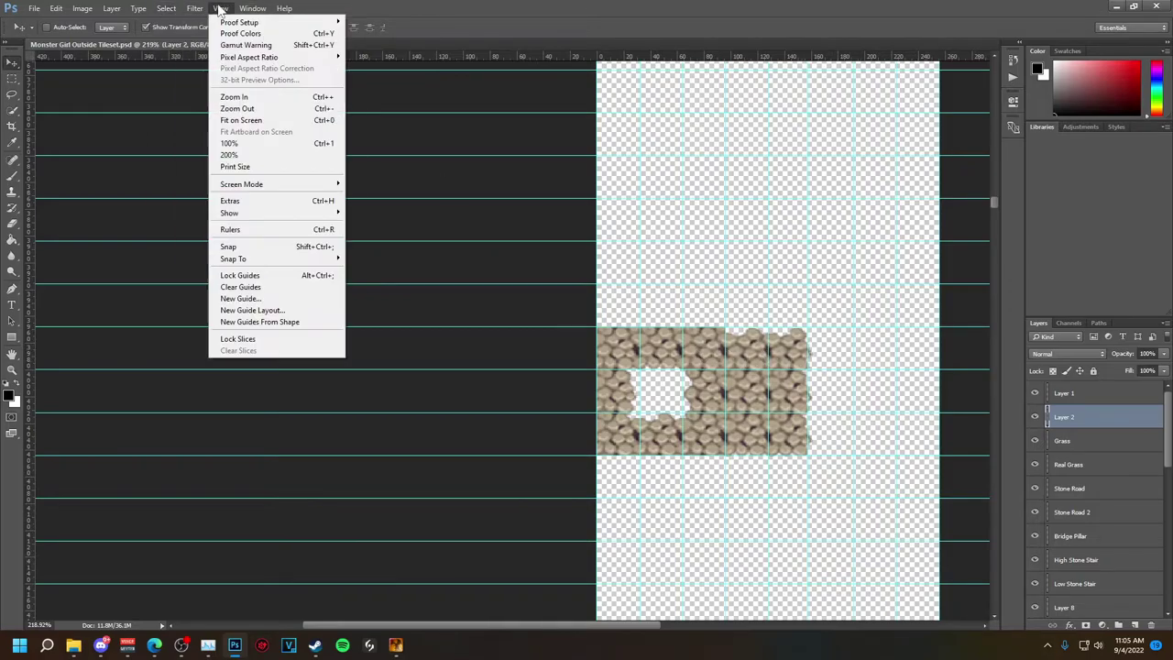
{"action": "left_click", "coordinate": [267, 212]}
{"action": "left_click", "coordinate": [369, 247]}
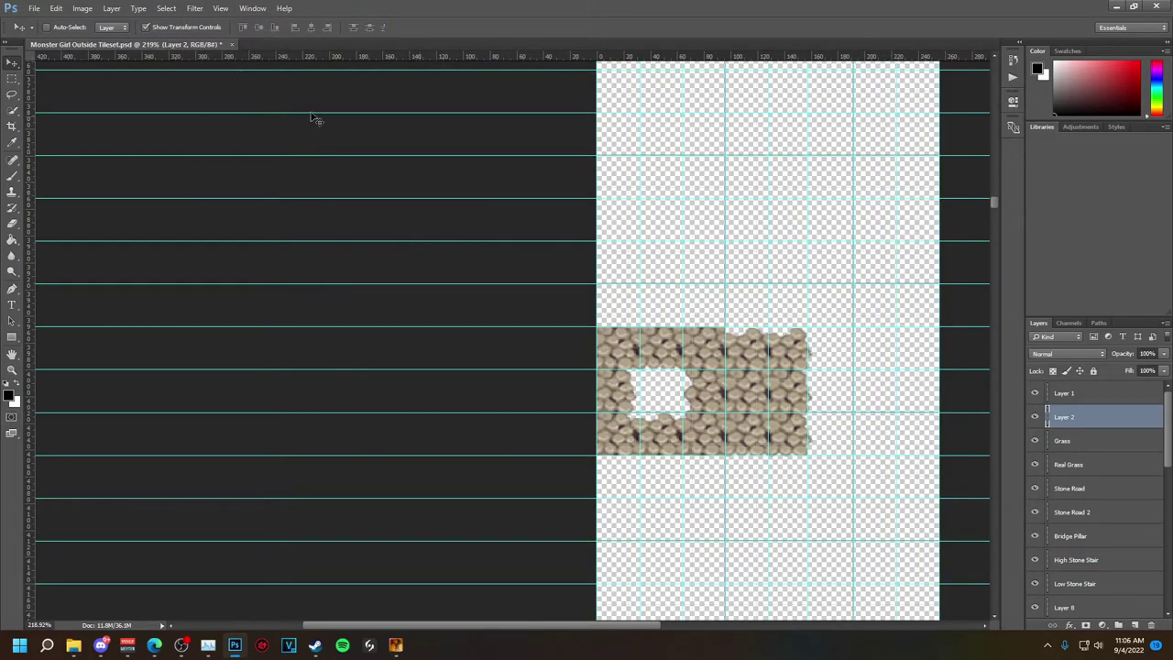
{"action": "left_click", "coordinate": [220, 8]}
{"action": "mouse_move", "coordinate": [275, 212]}
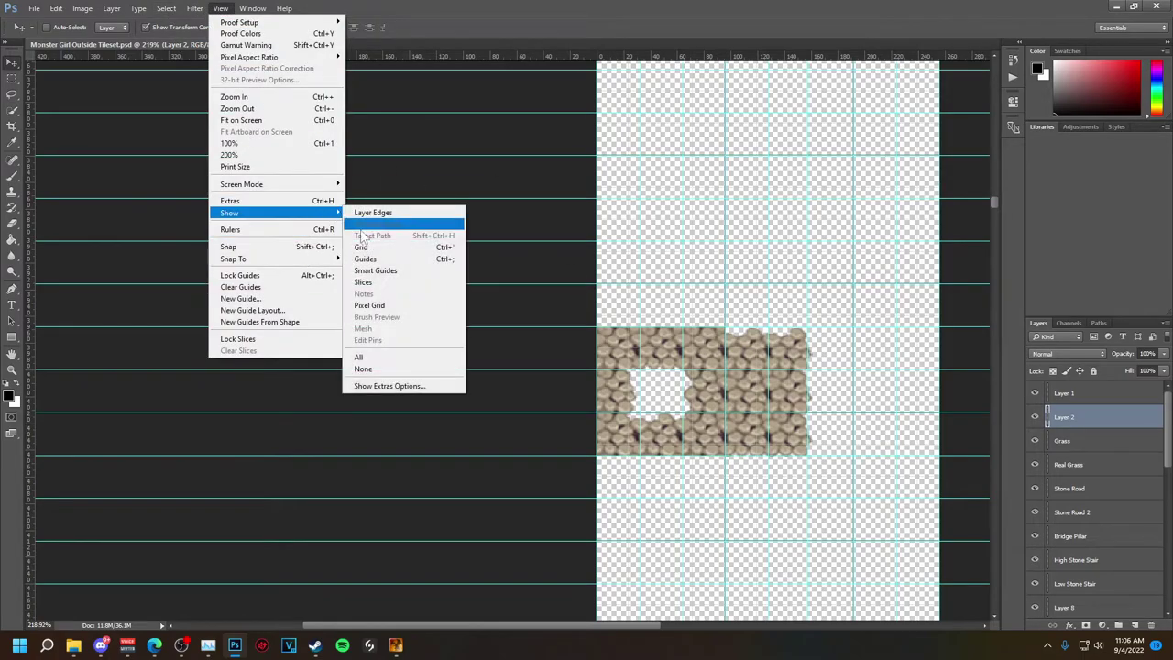
{"action": "left_click", "coordinate": [374, 249]}
{"action": "scroll", "coordinate": [666, 327], "scroll_direction": "up", "scroll_amount": 5, "text": "alt"}
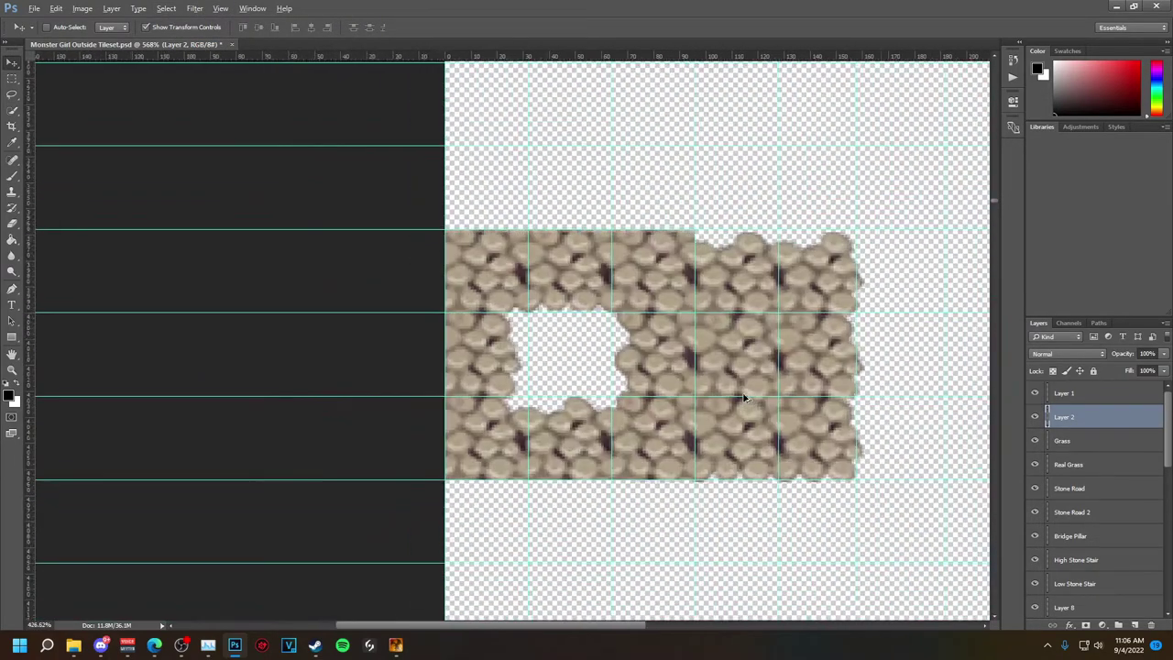
{"action": "scroll", "coordinate": [744, 397], "scroll_direction": "down", "scroll_amount": 4, "text": "alt"}
- Shift the Stone Road 2 block right until about one empty tile column separates it from Stone Road, and save the document
{"action": "left_click", "coordinate": [1069, 513]}
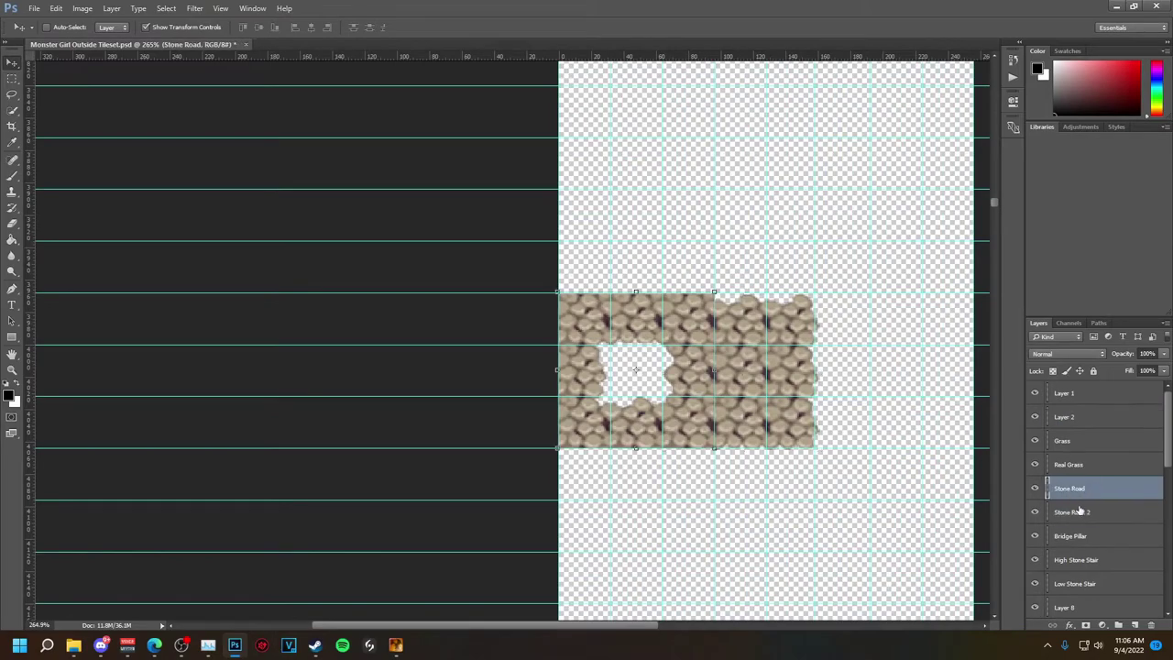
{"action": "left_click_drag", "start_coordinate": [719, 396], "coordinate": [829, 400]}
{"action": "key", "text": "ctrl+z"}
{"action": "key", "text": "shift+Right"}
{"action": "key", "text": "shift+Right"}
{"action": "key", "text": "shift+Right"}
{"action": "key", "text": "Left"}
{"action": "key", "text": "Left"}
{"action": "key", "text": "Left"}
{"action": "key", "text": "Left"}
{"action": "key", "text": "Left"}
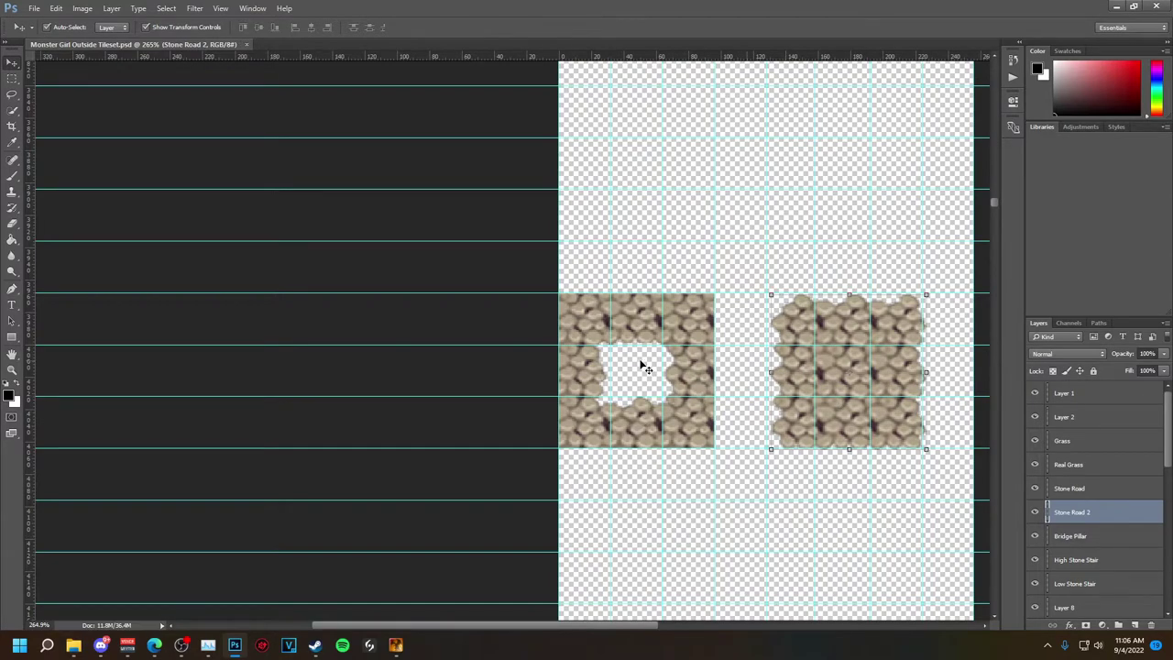
- Export the tileset with the relocated stone road blocks as a PNG, replacing the existing file
{"action": "key", "text": "ctrl+shift+s"}
{"action": "left_click", "coordinate": [262, 271]}
{"action": "left_click", "coordinate": [158, 376]}
{"action": "left_click", "coordinate": [476, 376]}
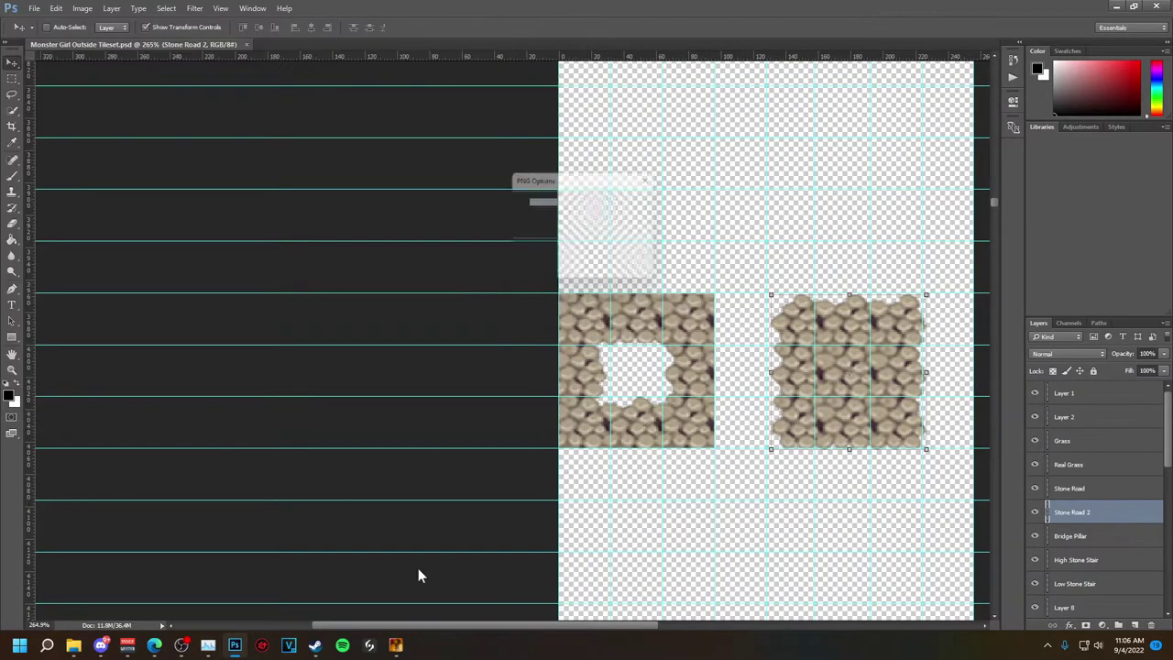
{"action": "left_click", "coordinate": [624, 203]}
- In RPG Maker XP, try painting the left end of a stone road beside the fence with the relocated tiles
{"action": "left_click", "coordinate": [396, 644]}
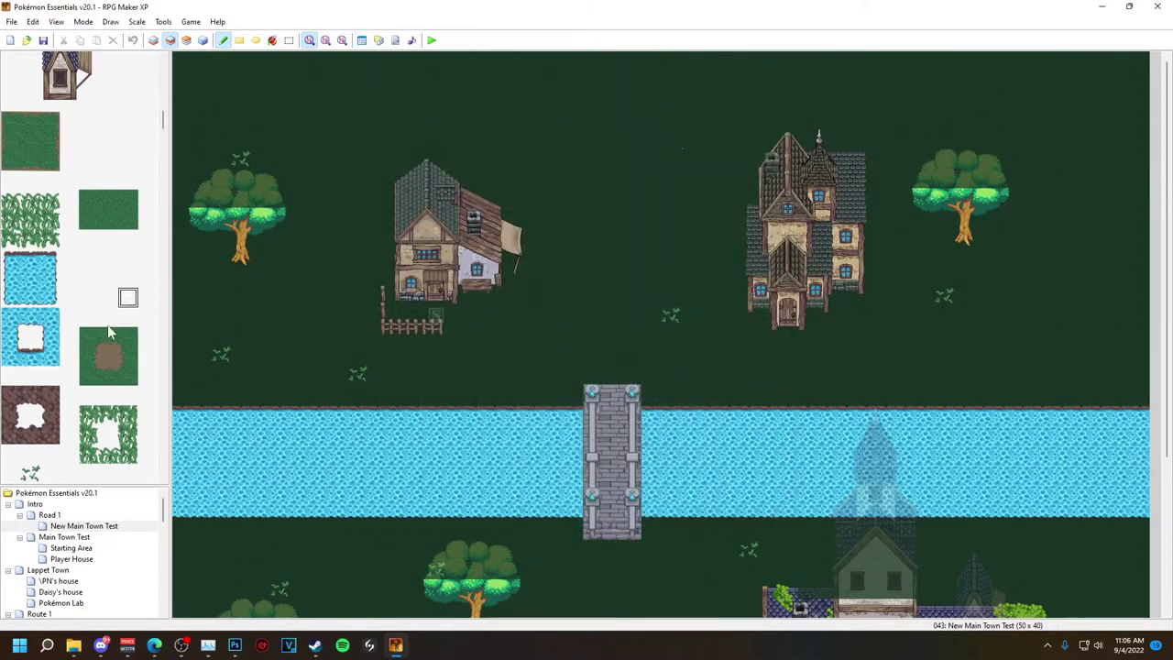
{"action": "scroll", "coordinate": [103, 276], "scroll_direction": "down", "scroll_amount": 5}
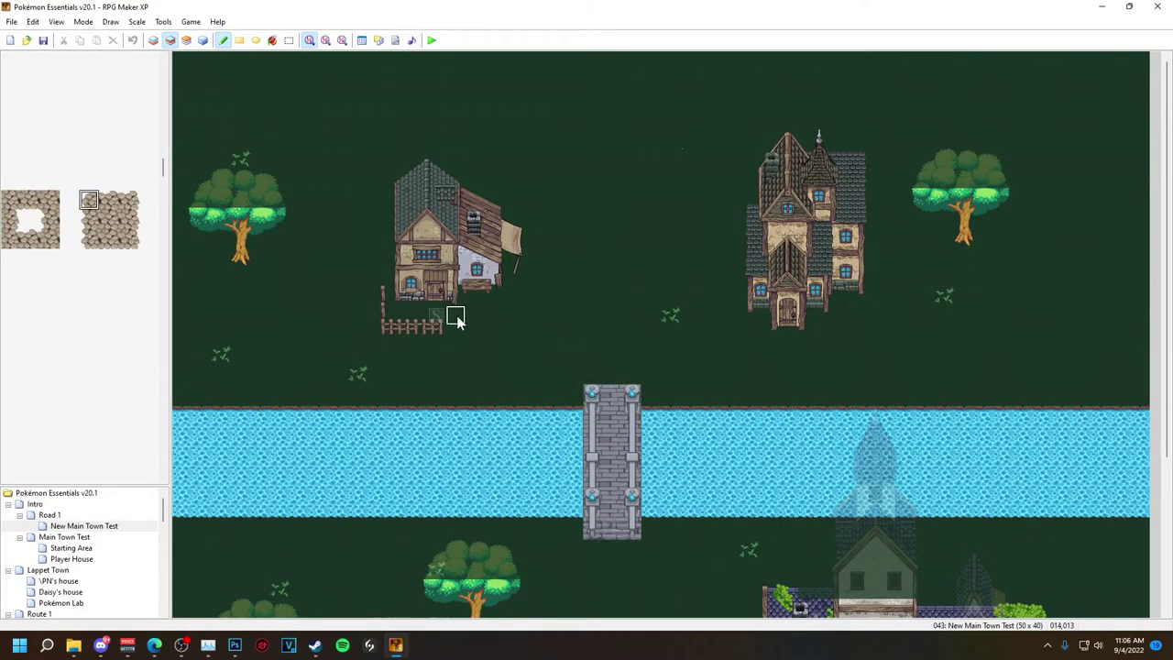
{"action": "left_click", "coordinate": [88, 239]}
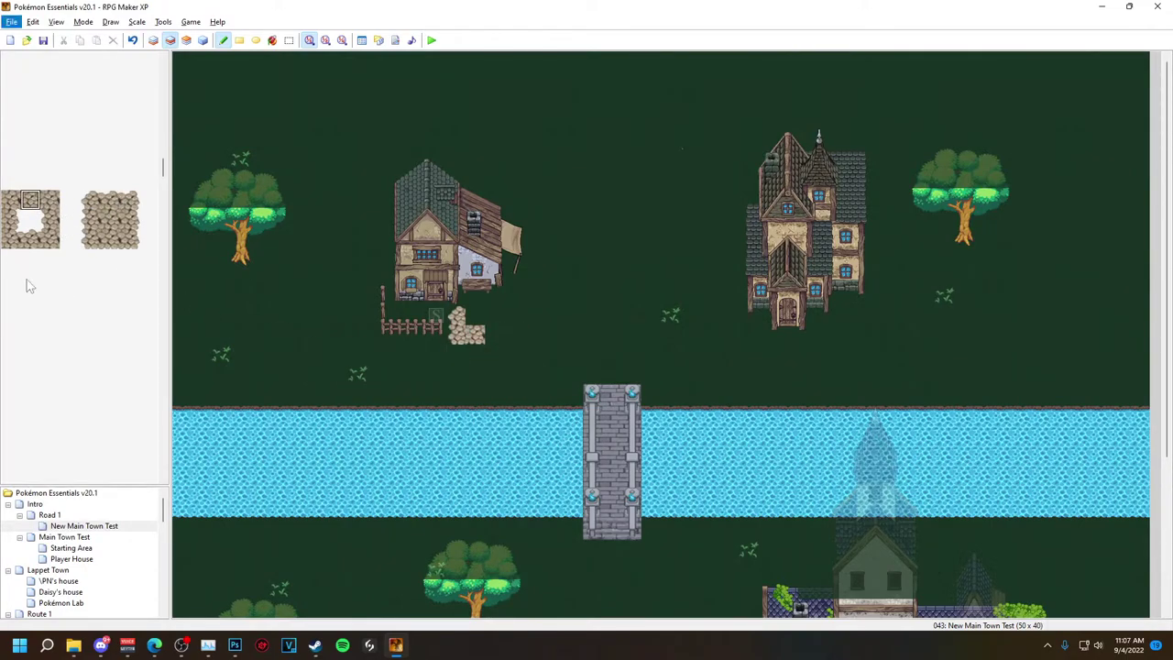
{"action": "key", "text": "ctrl+z"}
{"action": "left_click", "coordinate": [51, 237]}
{"action": "left_click", "coordinate": [476, 318]}
{"action": "key", "text": "ctrl+z"}
{"action": "left_click", "coordinate": [93, 199]}
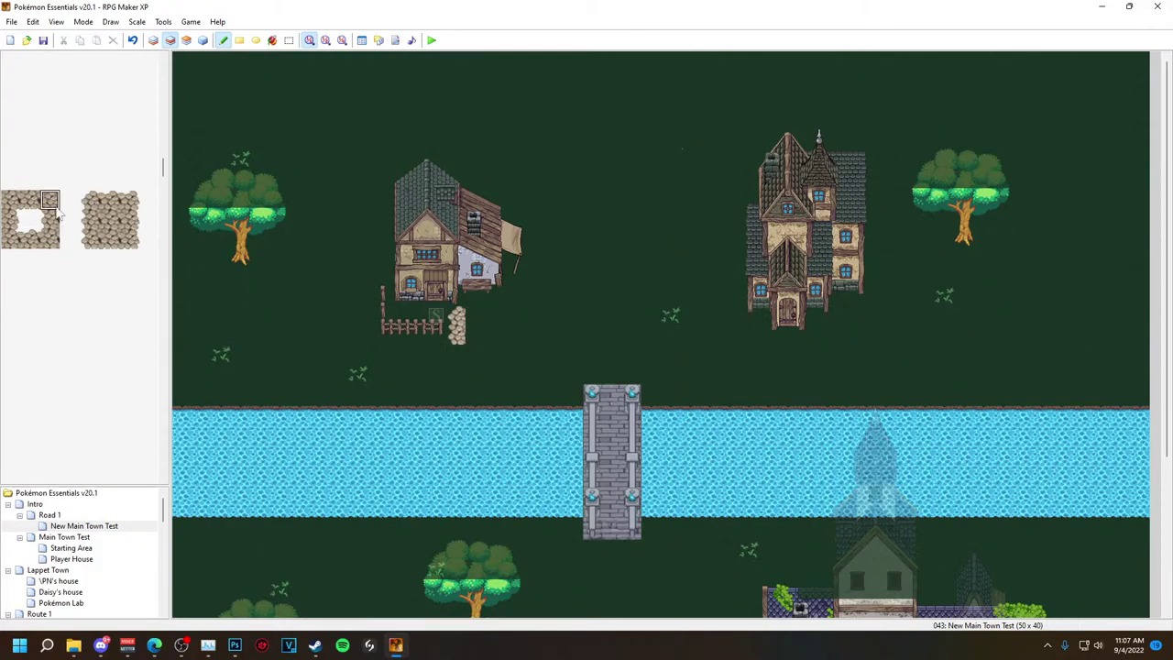
- Try extending the road's upper edge to the right and capping its far end with a corner tile
{"action": "left_click", "coordinate": [109, 202]}
{"action": "left_click_drag", "start_coordinate": [469, 317], "coordinate": [641, 317]}
{"action": "left_click", "coordinate": [128, 200]}
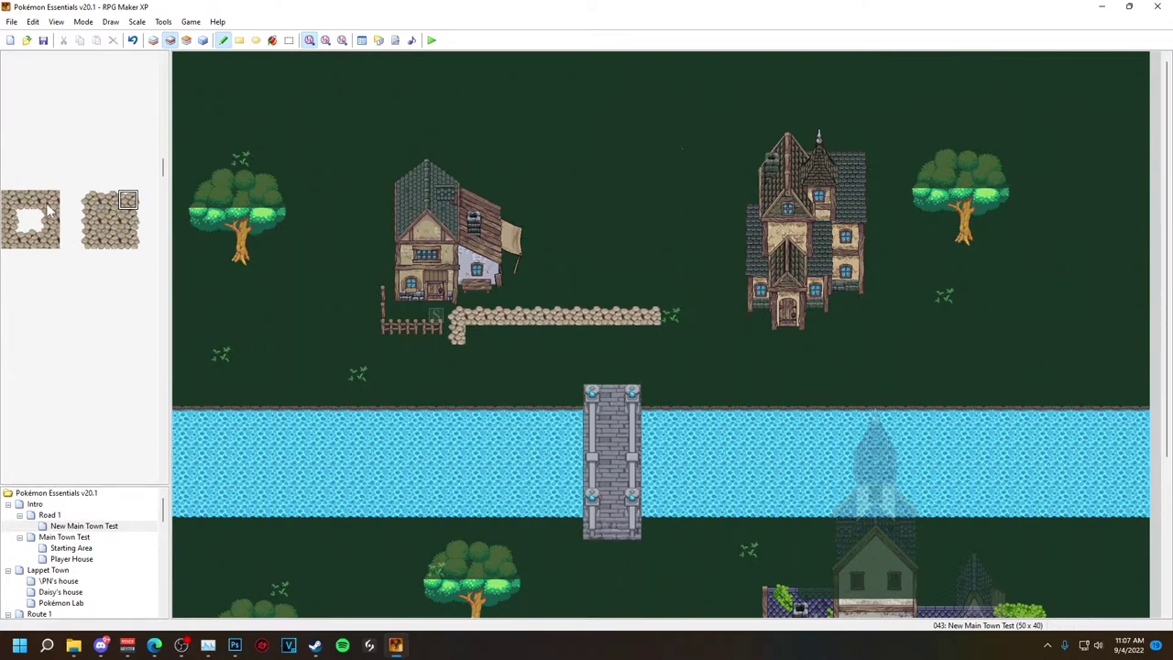
{"action": "left_click", "coordinate": [49, 201]}
{"action": "left_click", "coordinate": [651, 333]}
{"action": "key", "text": "alt"}
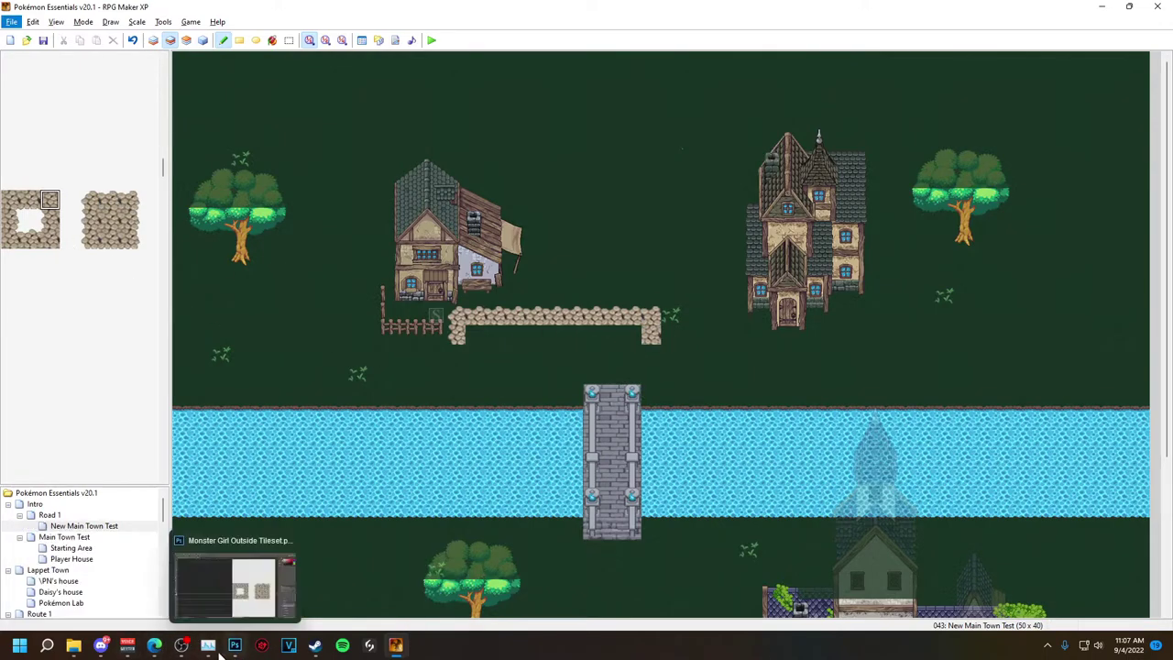
{"action": "mouse_move", "coordinate": [219, 644]}
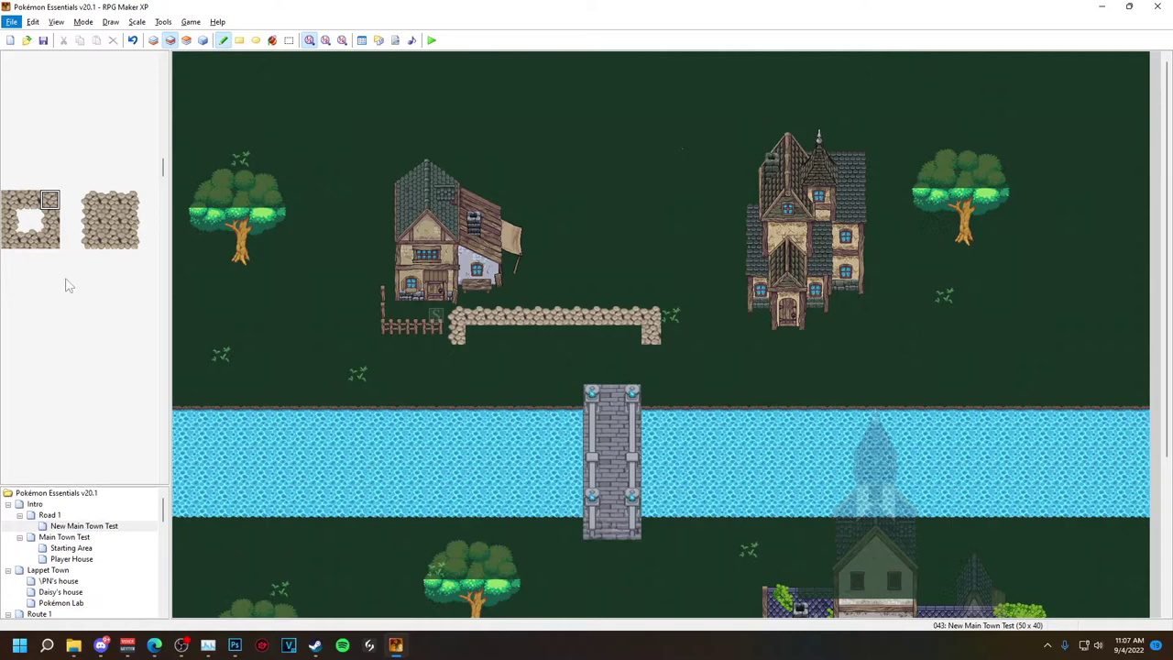
{"action": "key", "text": "ctrl+z"}
{"action": "key", "text": "ctrl+z"}
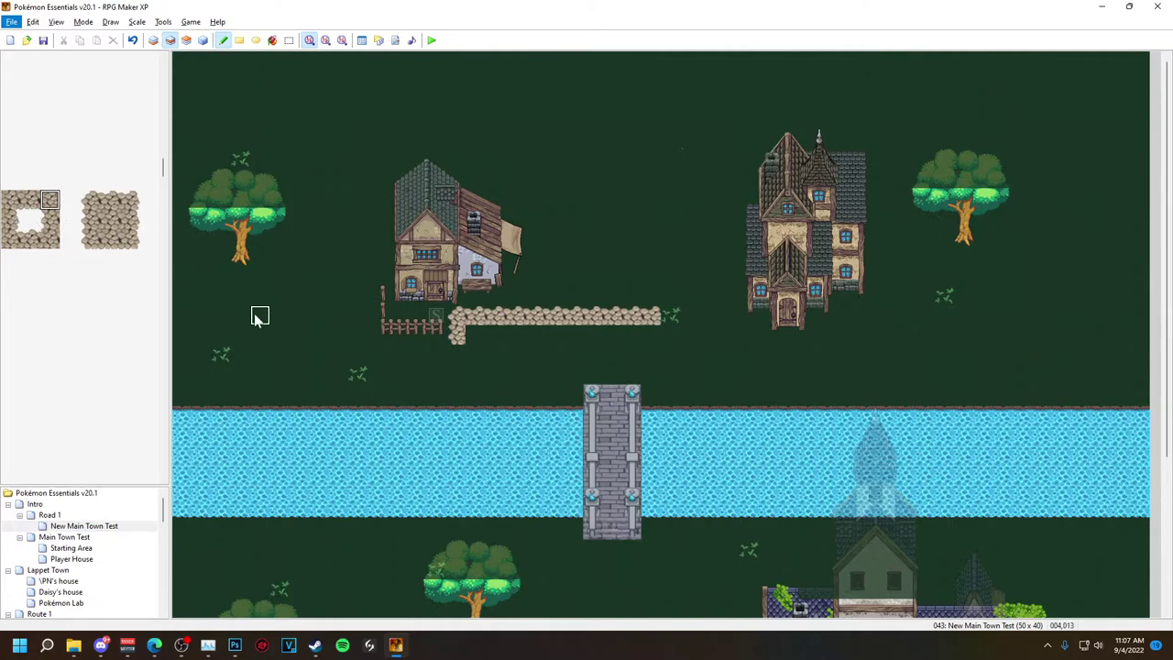
- Try different tiles from both stone blocks along the road next to its left end
{"action": "left_click", "coordinate": [50, 239]}
{"action": "mouse_move", "coordinate": [475, 336]}
{"action": "left_mouse_down"}
{"action": "mouse_move", "coordinate": [515, 340]}
{"action": "mouse_move", "coordinate": [492, 321]}
{"action": "mouse_move", "coordinate": [573, 318]}
{"action": "left_mouse_up"}
{"action": "key", "text": "ctrl+z"}
{"action": "left_click", "coordinate": [105, 224]}
{"action": "left_click", "coordinate": [110, 204]}
{"action": "left_click_drag", "start_coordinate": [493, 326], "coordinate": [563, 316]}
{"action": "left_click", "coordinate": [30, 238]}
{"action": "left_click_drag", "start_coordinate": [478, 319], "coordinate": [575, 321]}
- Undo all the painted test road tiles and return to the tileset in Photoshop
{"action": "key", "text": "ctrl+z"}
{"action": "key", "text": "ctrl+z"}
{"action": "key", "text": "ctrl+z"}
{"action": "key", "text": "ctrl+z"}
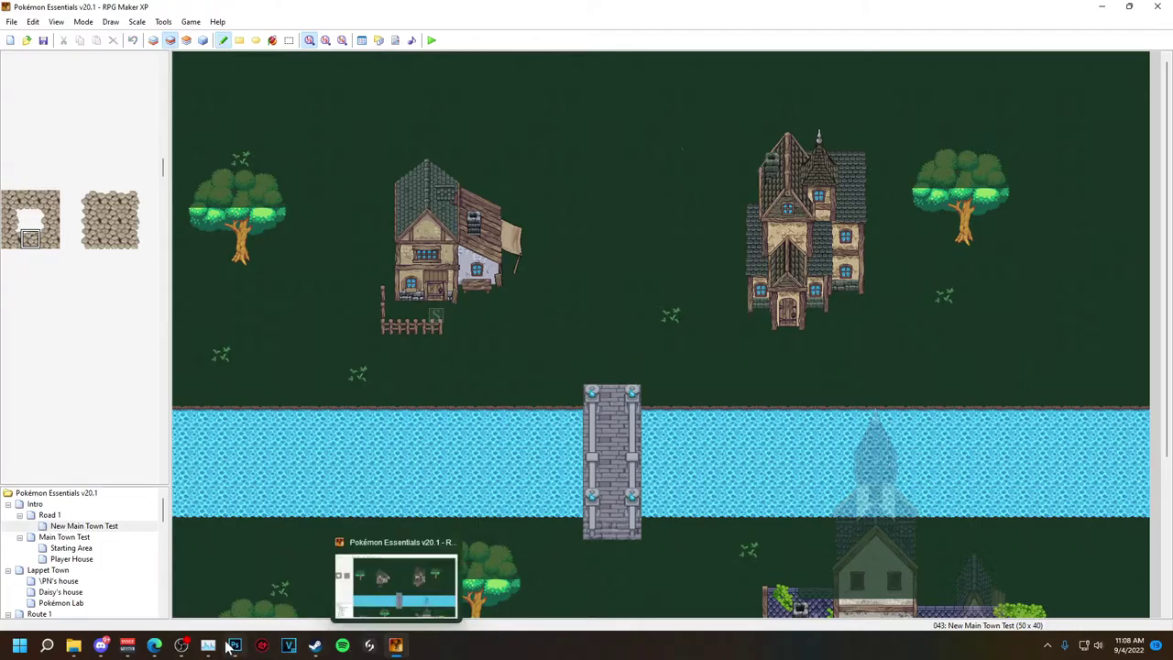
{"action": "left_click", "coordinate": [234, 645]}
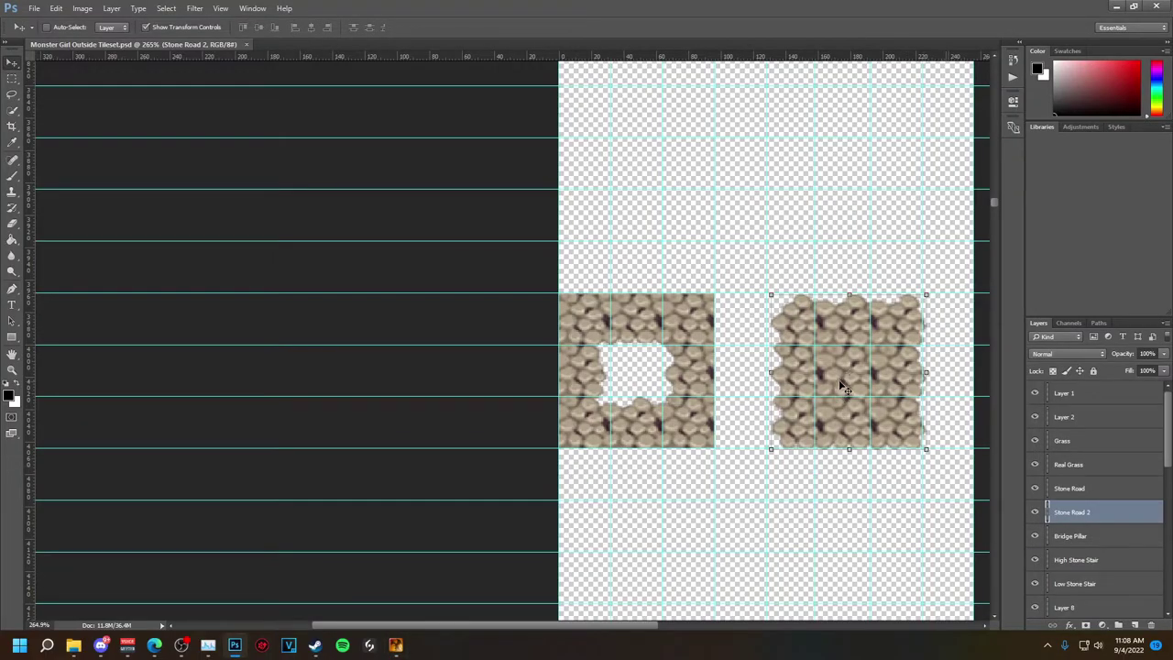
- Slide the Stone Road 2 block against the hollow block's edge, stretching its upper edge slightly upward and nudging it to match the stone pattern
{"action": "left_click_drag", "start_coordinate": [841, 385], "coordinate": [731, 384]}
{"action": "left_click_drag", "start_coordinate": [742, 294], "coordinate": [742, 290]}
{"action": "key", "text": "Return"}
{"action": "key", "text": "Right"}
{"action": "key", "text": "Right"}
{"action": "key", "text": "Right"}
{"action": "key", "text": "Right"}
{"action": "key", "text": "Right"}
{"action": "key", "text": "Right"}
{"action": "key", "text": "Right"}
{"action": "key", "text": "Right"}
{"action": "key", "text": "Right"}
{"action": "key", "text": "Right"}
{"action": "key", "text": "Right"}
{"action": "key", "text": "Right"}
{"action": "key", "text": "Right"}
{"action": "key", "text": "Right"}
{"action": "key", "text": "Right"}
{"action": "key", "text": "Right"}
{"action": "key", "text": "Right"}
{"action": "key", "text": "Right"}
{"action": "key", "text": "Right"}
{"action": "key", "text": "Right"}
{"action": "key", "text": "Right"}
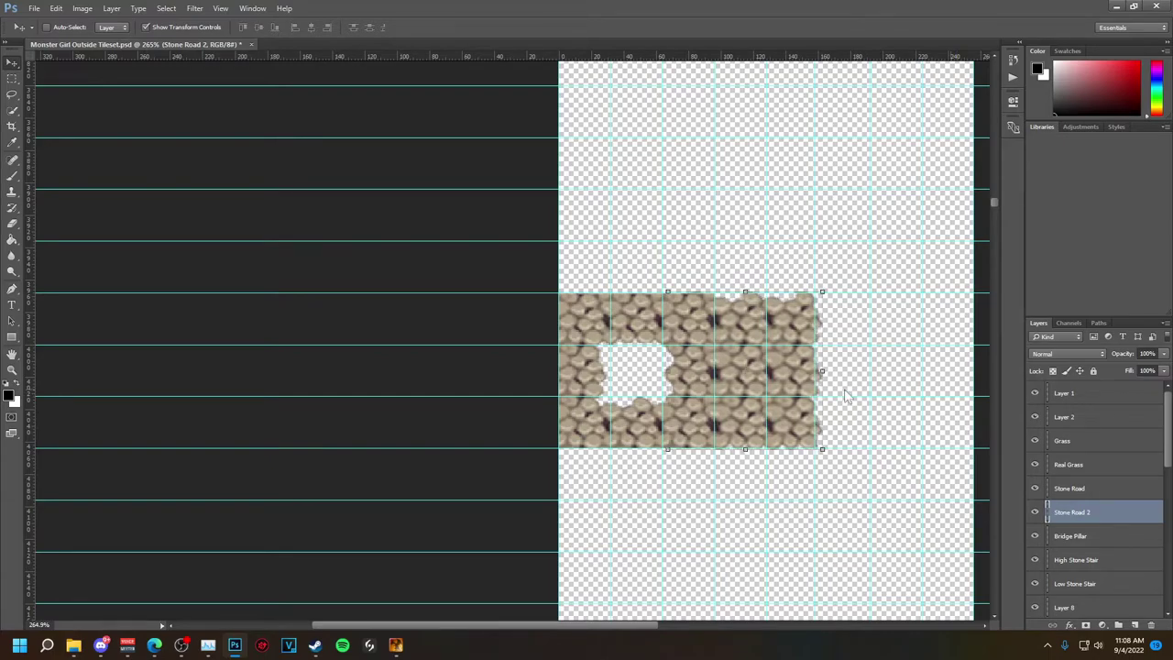
{"action": "key", "text": "Left"}
{"action": "key", "text": "Left"}
{"action": "key", "text": "Left"}
{"action": "key", "text": "Left"}
{"action": "key", "text": "Left"}
{"action": "key", "text": "Left"}
{"action": "key", "text": "Left"}
{"action": "key", "text": "Left"}
{"action": "key", "text": "Left"}
{"action": "key", "text": "Left"}
{"action": "key", "text": "Left"}
{"action": "key", "text": "Left"}
{"action": "key", "text": "Left"}
{"action": "key", "text": "Left"}
{"action": "key", "text": "Left"}
{"action": "key", "text": "Left"}
{"action": "key", "text": "Left"}
{"action": "key", "text": "Left"}
{"action": "key", "text": "Left"}
{"action": "key", "text": "Left"}
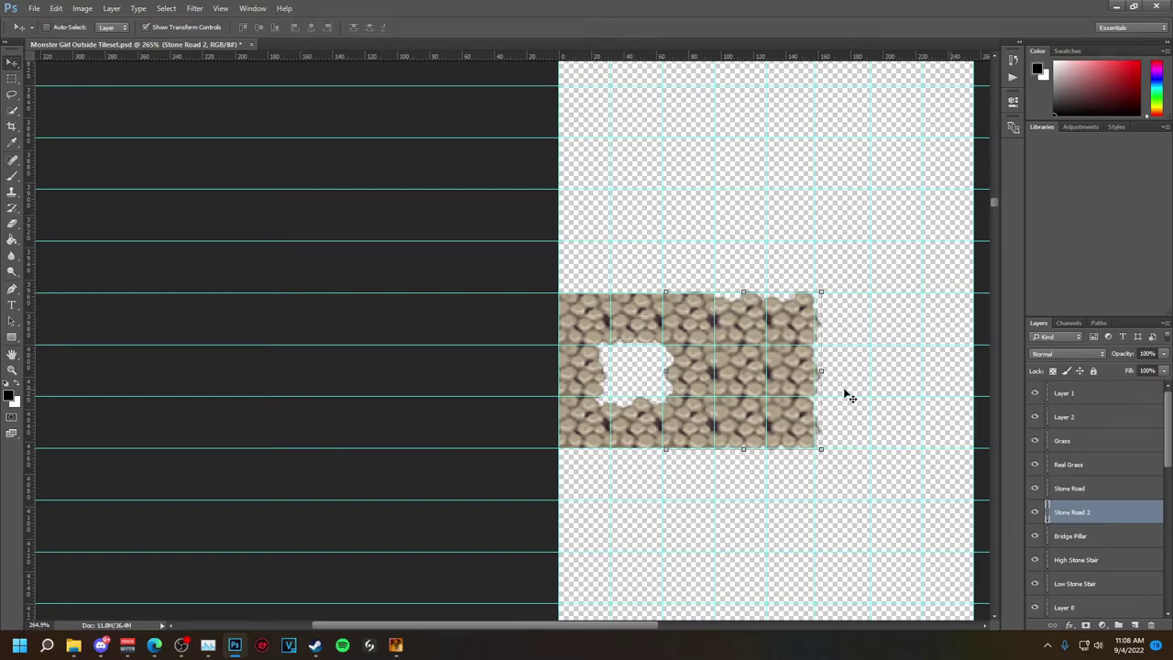
- Shift Stone Road 2 away from the hollow block and back against it to compare how the stone patterns line up
{"action": "key", "text": "Right"}
{"action": "key", "text": "Right"}
{"action": "key", "text": "Right"}
{"action": "key", "text": "Right"}
{"action": "key", "text": "Right"}
{"action": "key", "text": "Right"}
{"action": "key", "text": "Right"}
{"action": "key", "text": "Right"}
{"action": "key", "text": "Right"}
{"action": "key", "text": "Right"}
{"action": "key", "text": "Right"}
{"action": "key", "text": "Right"}
{"action": "key", "text": "Right"}
{"action": "key", "text": "Right"}
{"action": "key", "text": "Right"}
{"action": "key", "text": "Right"}
{"action": "key", "text": "Right"}
{"action": "key", "text": "Right"}
{"action": "key", "text": "Right"}
{"action": "key", "text": "Right"}
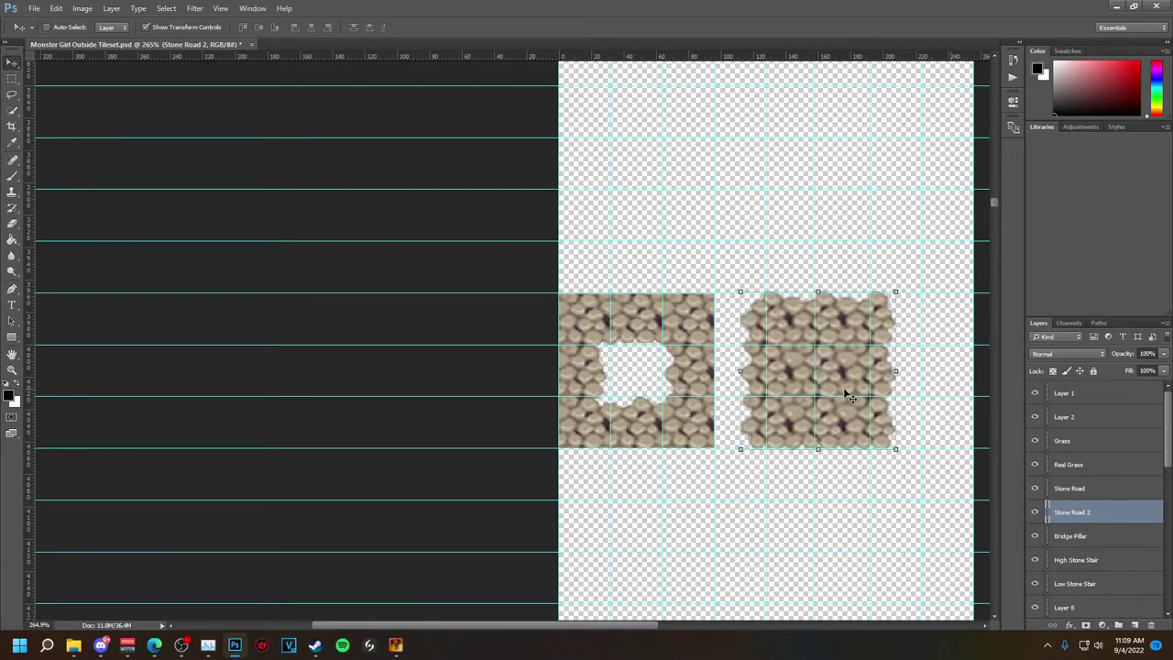
{"action": "key", "text": "Left"}
{"action": "key", "text": "Left"}
{"action": "key", "text": "Left"}
{"action": "key", "text": "Left"}
{"action": "key", "text": "Left"}
{"action": "key", "text": "Left"}
{"action": "key", "text": "Left"}
{"action": "key", "text": "Left"}
{"action": "key", "text": "Left"}
{"action": "key", "text": "Left"}
{"action": "key", "text": "Left"}
{"action": "key", "text": "Left"}
{"action": "key", "text": "Left"}
{"action": "key", "text": "Left"}
{"action": "key", "text": "Left"}
{"action": "key", "text": "Left"}
{"action": "key", "text": "Left"}
{"action": "key", "text": "Left"}
{"action": "key", "text": "Left"}
{"action": "key", "text": "Left"}
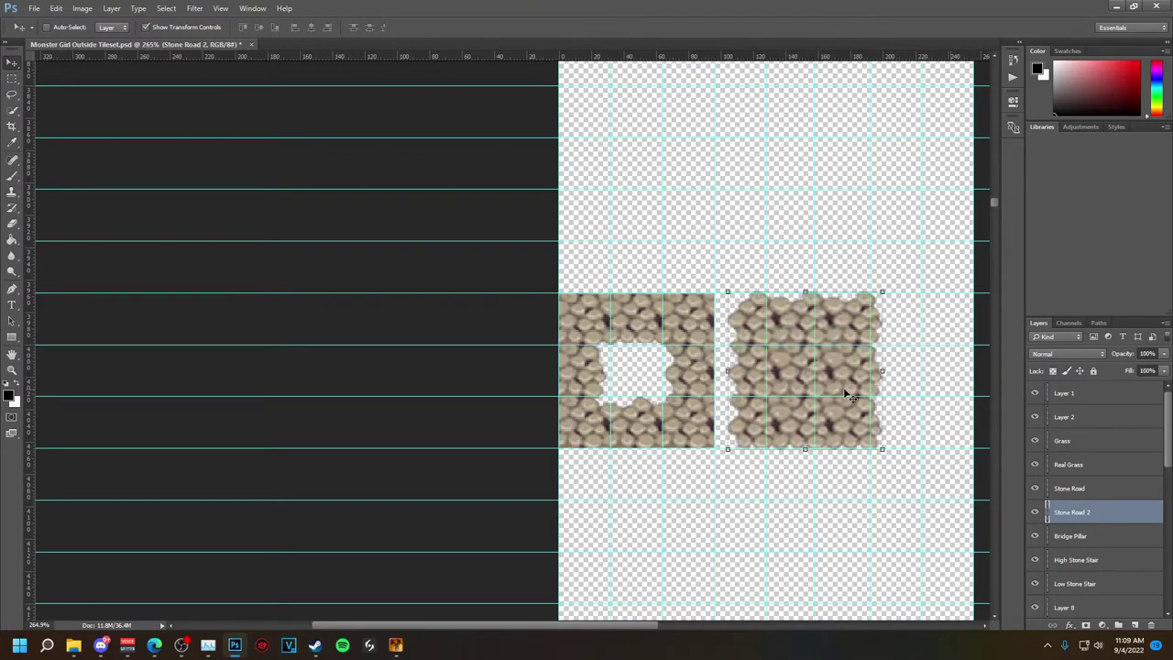
{"action": "key", "text": "Right"}
{"action": "key", "text": "Right"}
{"action": "key", "text": "Right"}
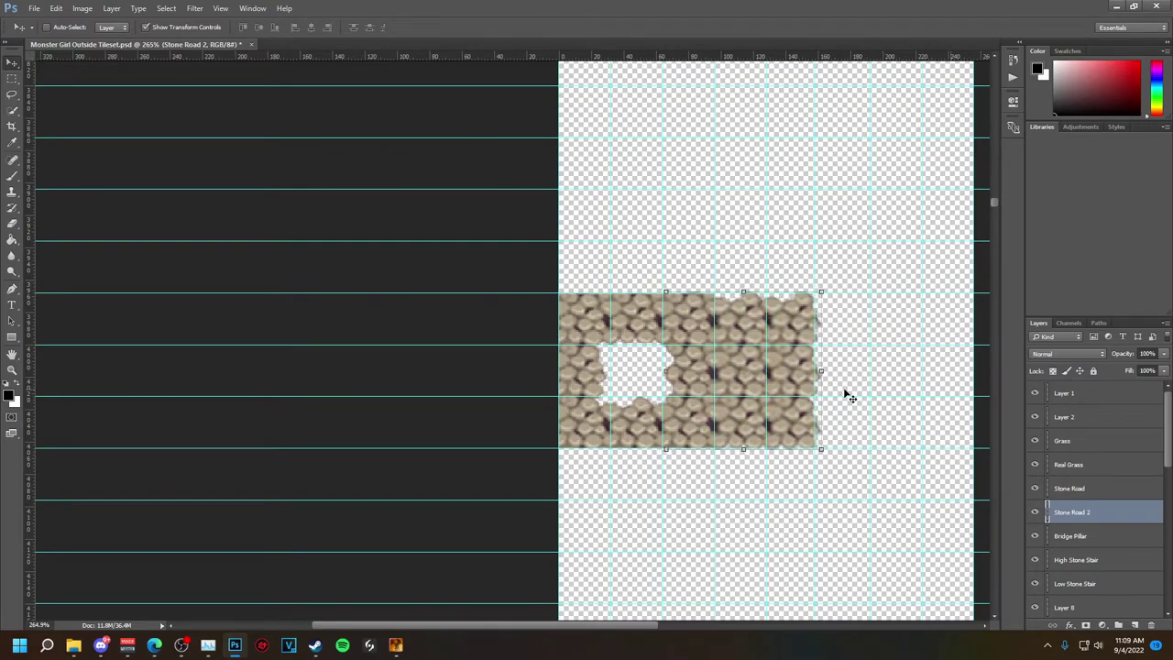
- Nudge Stone Road 2 clear of the hollow block, leaving a gap of about one grid column between them
{"action": "key", "text": "Right"}
{"action": "key", "text": "Right"}
{"action": "key", "text": "Right"}
{"action": "key", "text": "Right"}
{"action": "key", "text": "Right"}
{"action": "key", "text": "Right"}
{"action": "key", "text": "Right"}
{"action": "key", "text": "Right"}
{"action": "key", "text": "Right"}
{"action": "key", "text": "Right"}
{"action": "key", "text": "Right"}
{"action": "key", "text": "Right"}
{"action": "key", "text": "Right"}
{"action": "key", "text": "Right"}
{"action": "key", "text": "Right"}
{"action": "key", "text": "Right"}
{"action": "key", "text": "Right"}
{"action": "key", "text": "Right"}
{"action": "key", "text": "Right"}
{"action": "key", "text": "Right"}
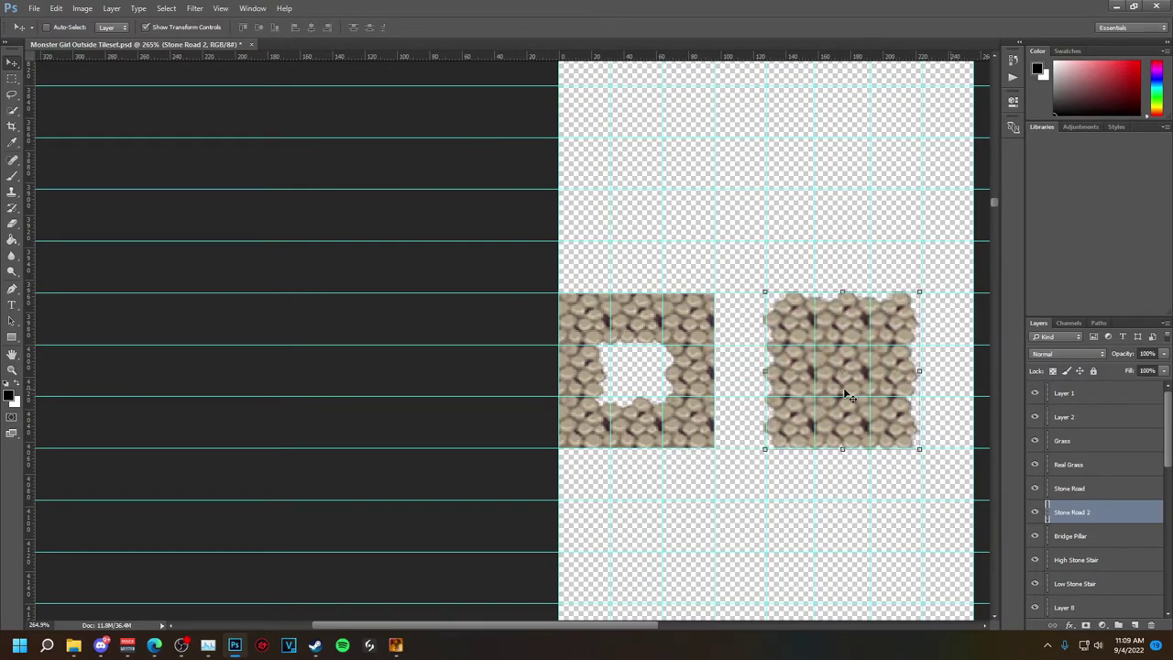
{"action": "key", "text": "Right"}
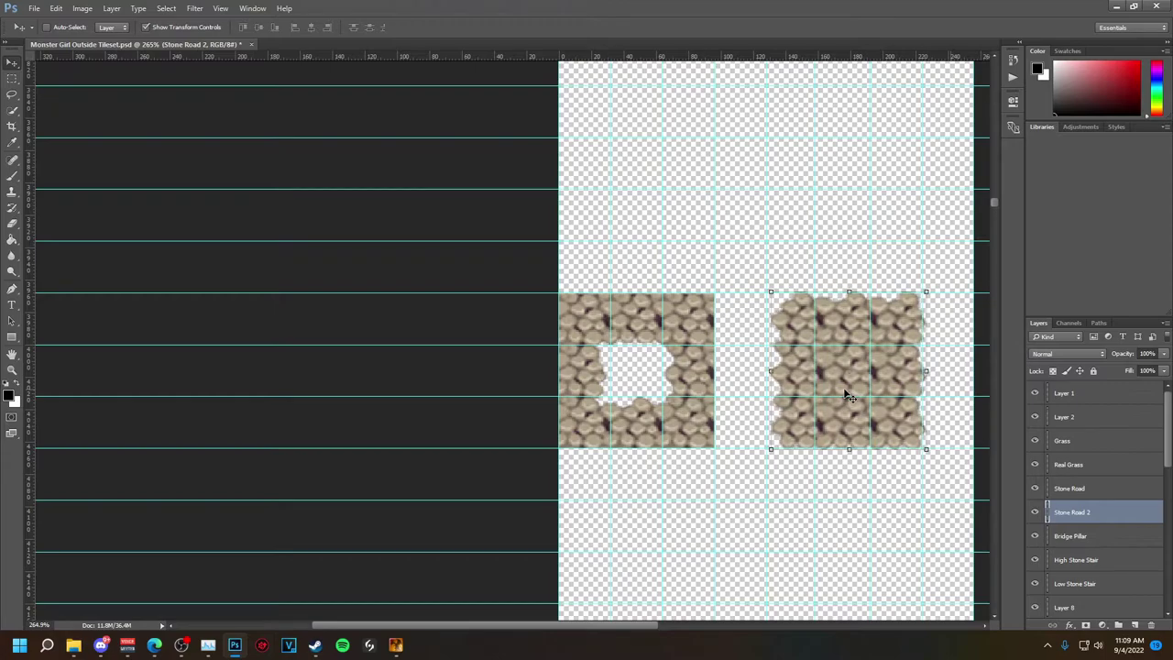
- Save a PNG copy of the tileset as Monster Girl Outside Tileset, replacing the existing file
{"action": "key", "text": "ctrl+shift+s"}
{"action": "left_click", "coordinate": [363, 283]}
{"action": "left_click", "coordinate": [162, 442]}
{"action": "left_click", "coordinate": [482, 379]}
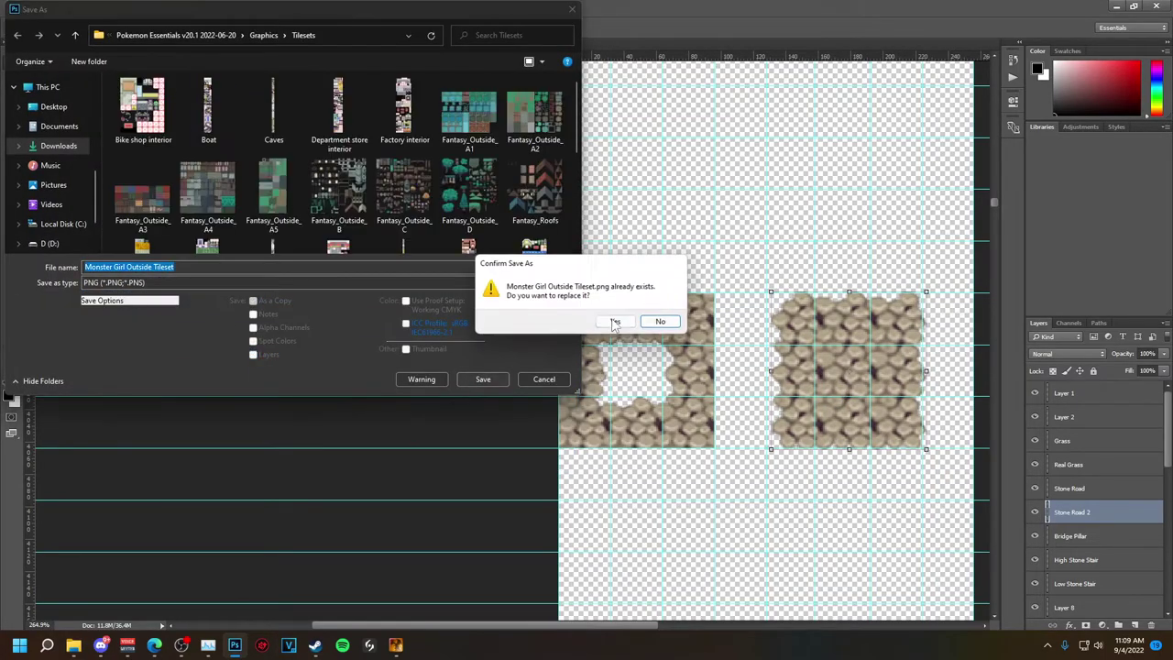
{"action": "left_click", "coordinate": [615, 321]}
{"action": "left_click", "coordinate": [619, 206]}
- In RPG Maker XP, paint a test piece of road beside the fence with the second stone block's upper edge tile, and return to Photoshop
{"action": "left_click", "coordinate": [397, 646]}
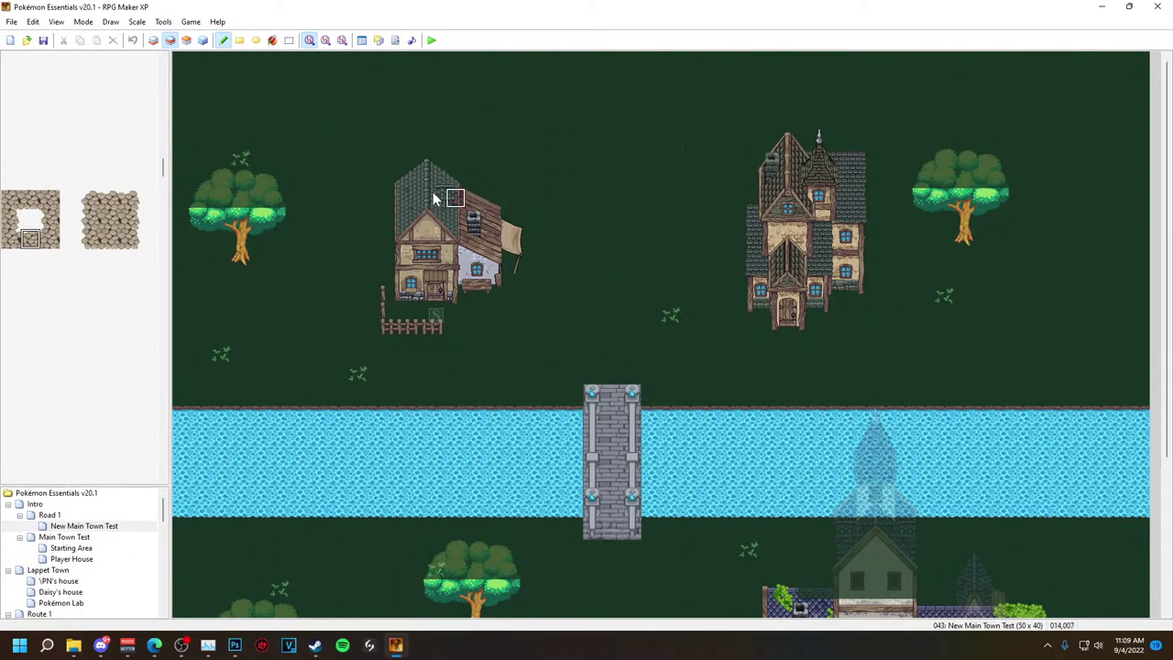
{"action": "left_click", "coordinate": [514, 317]}
{"action": "mouse_move", "coordinate": [397, 647]}
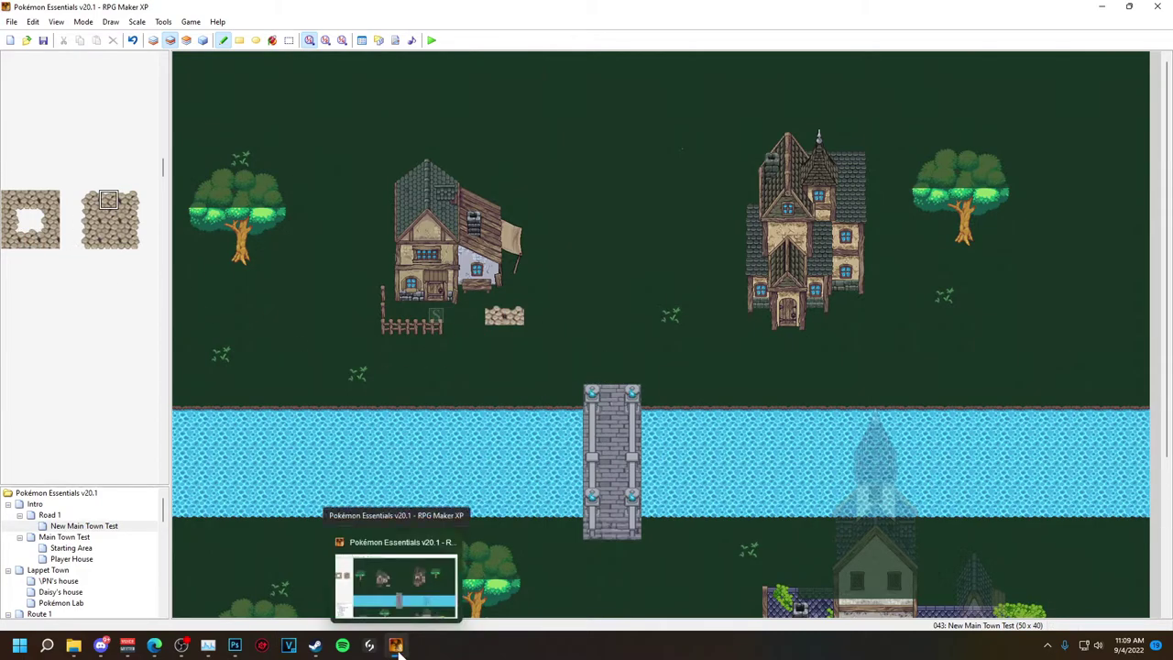
{"action": "left_click", "coordinate": [235, 645]}
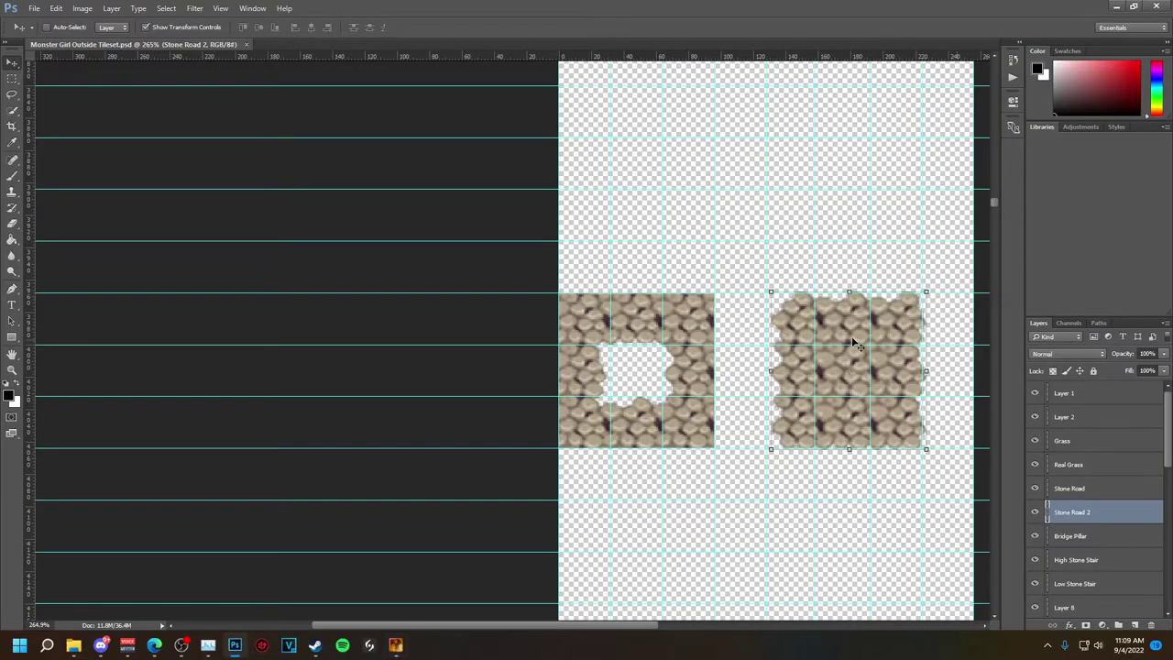
- Nudge Stone Road 2 slightly left along the grid until its reference point sits at X 174 px, and apply the transform
{"action": "key", "text": "Left"}
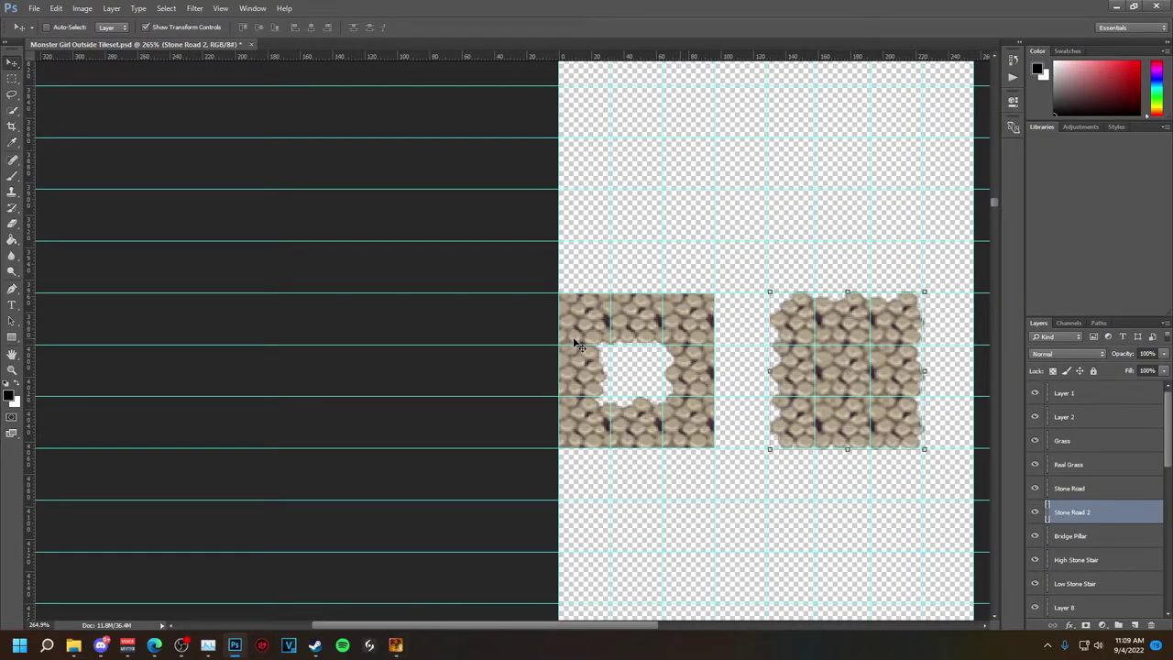
{"action": "key", "text": "Left"}
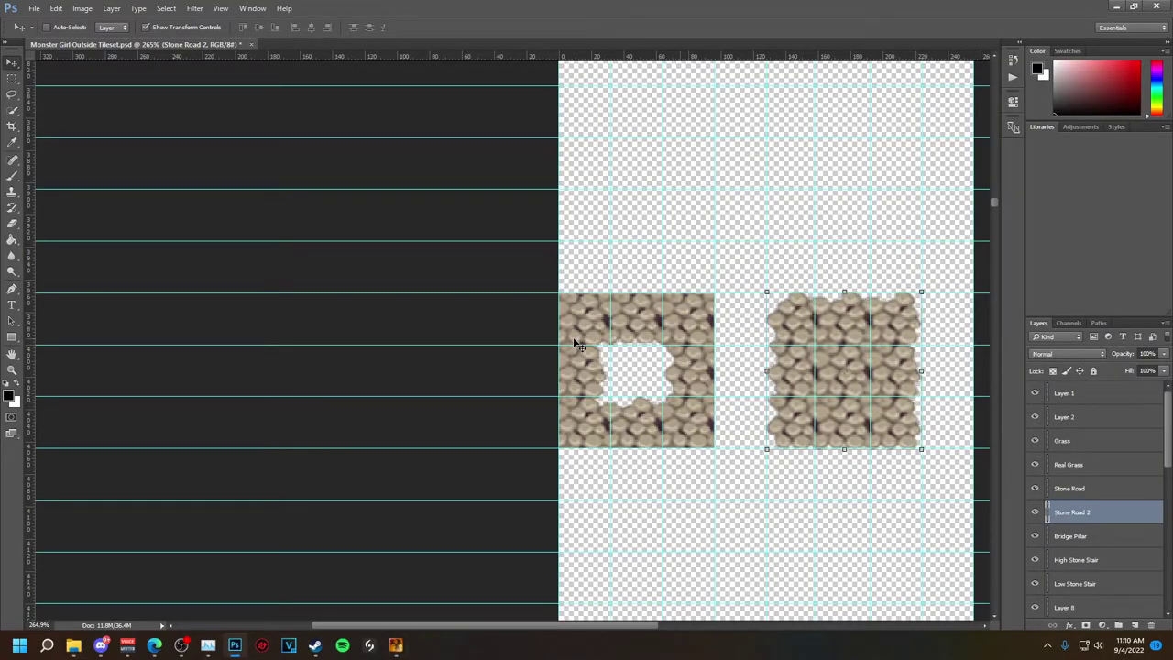
{"action": "key", "text": "Left"}
{"action": "key", "text": "Left"}
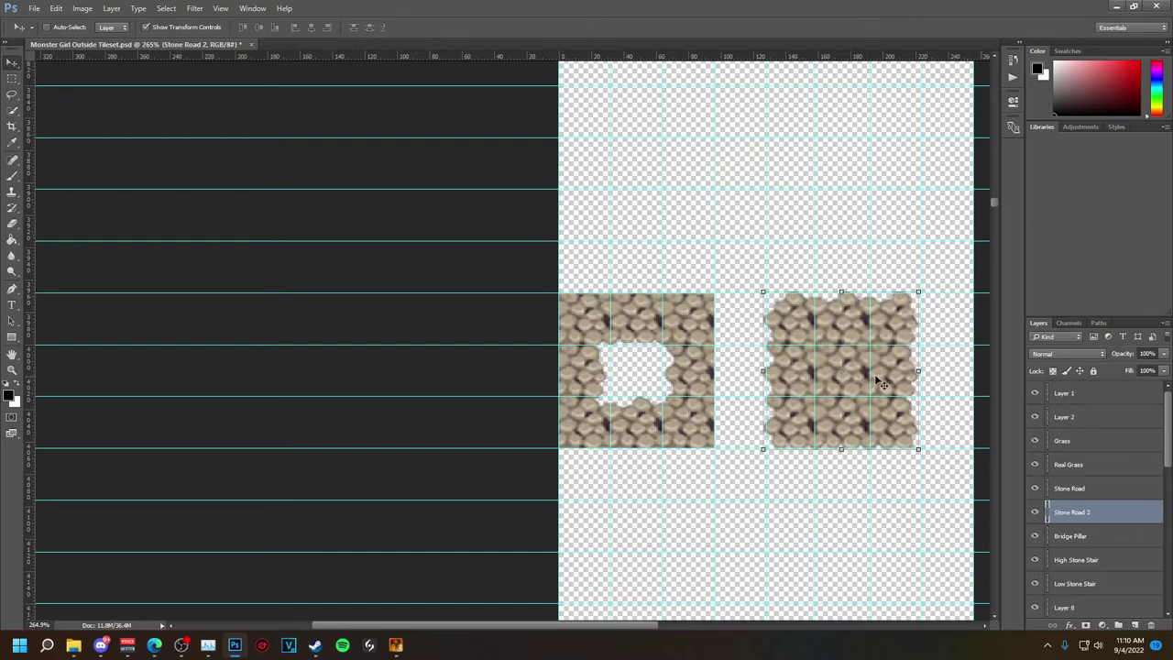
{"action": "left_click_drag", "start_coordinate": [762, 371], "coordinate": [766, 371]}
{"action": "left_click_drag", "start_coordinate": [917, 371], "coordinate": [920, 371]}
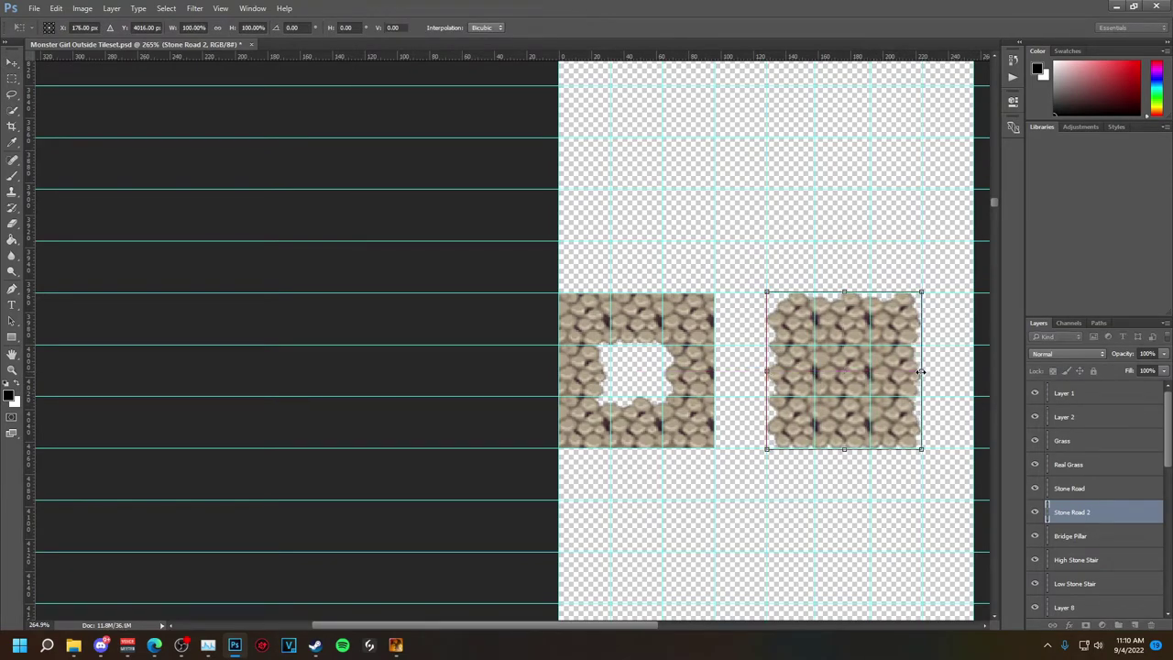
{"action": "key", "text": "Left"}
{"action": "key", "text": "Left"}
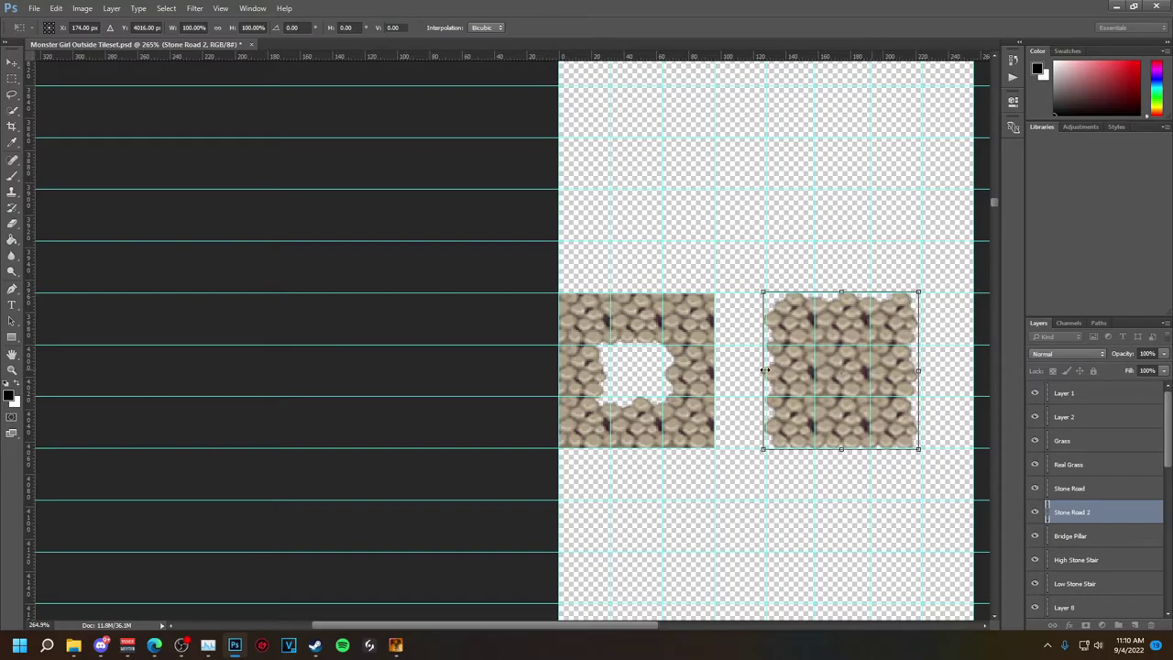
{"action": "key", "text": "Return"}
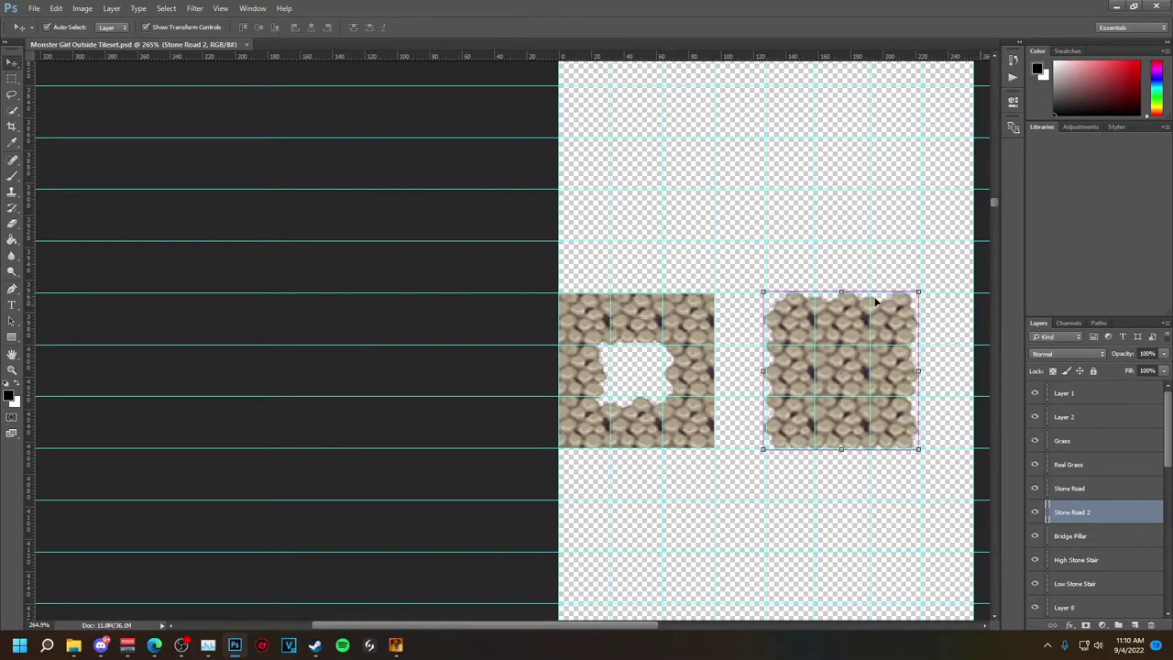
- Export the adjusted tileset as PNG again, overwriting the Monster Girl Outside Tileset image in the Tilesets folder
{"action": "key", "text": "ctrl+shift+s"}
{"action": "left_click", "coordinate": [460, 280]}
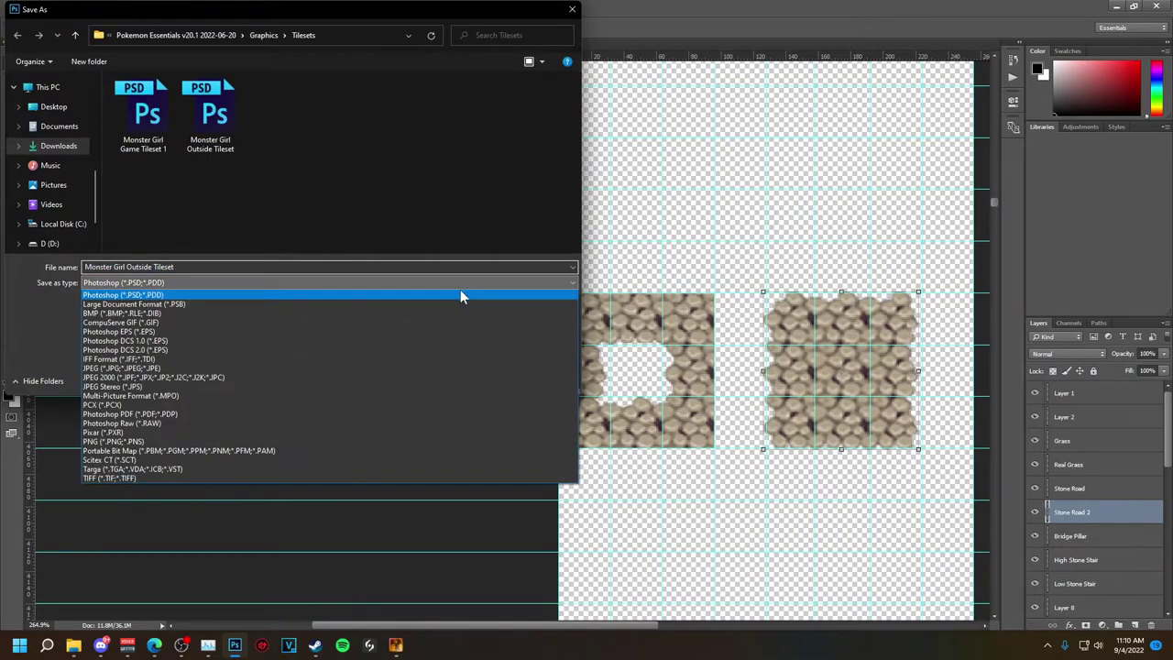
{"action": "left_click", "coordinate": [487, 441]}
{"action": "left_click", "coordinate": [485, 376]}
{"action": "key", "text": "y"}
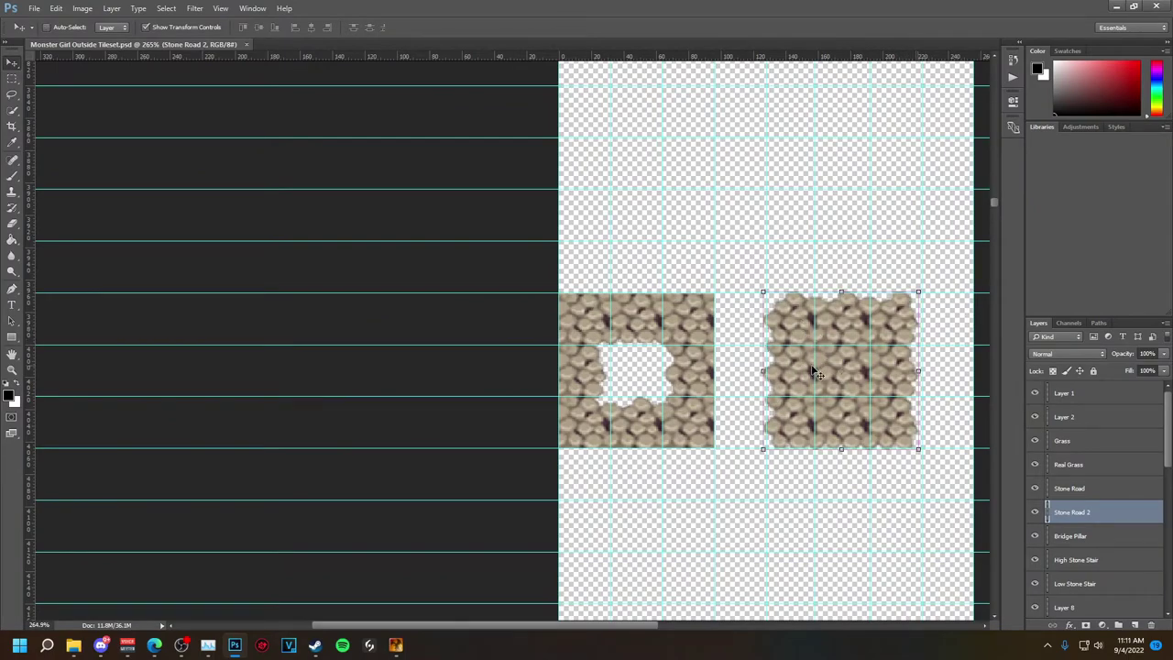
- Try moving Stone Road 2 sideways along the grid so its outermost column overlaps the first stone block
{"action": "key", "text": "Right"}
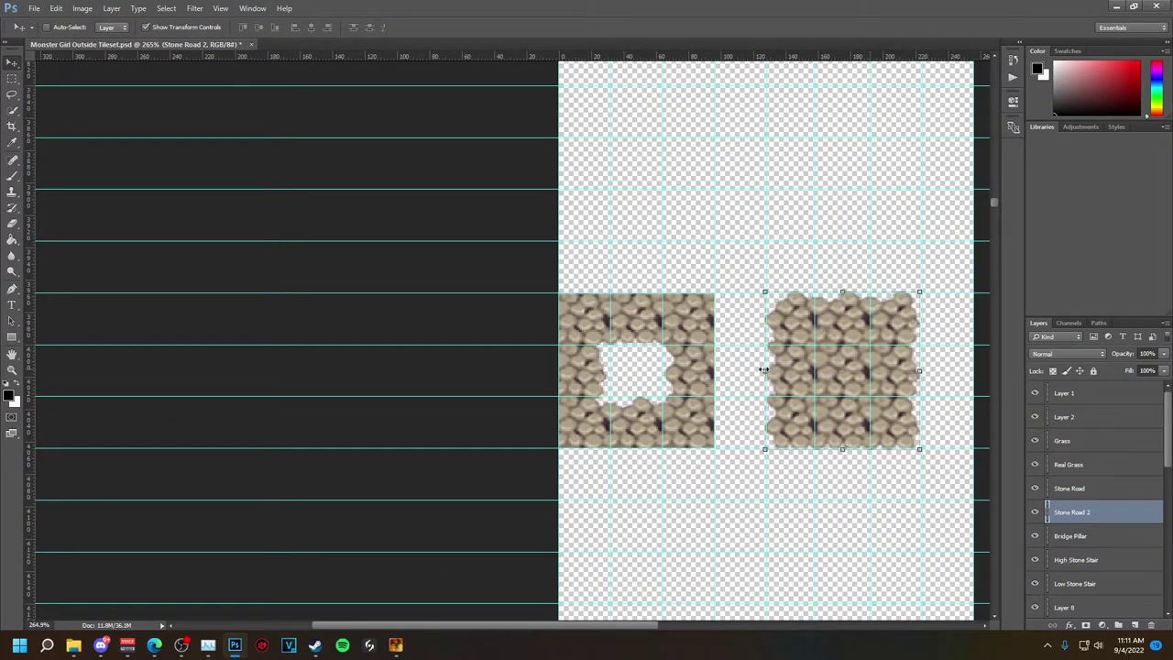
{"action": "left_click_drag", "start_coordinate": [807, 394], "coordinate": [706, 392]}
{"action": "key", "text": "Right"}
{"action": "key", "text": "Right"}
{"action": "key", "text": "Right"}
{"action": "key", "text": "Right"}
{"action": "key", "text": "Right"}
{"action": "key", "text": "Right"}
{"action": "key", "text": "Right"}
{"action": "key", "text": "Right"}
{"action": "key", "text": "Right"}
{"action": "key", "text": "Right"}
{"action": "key", "text": "Right"}
{"action": "key", "text": "Right"}
{"action": "key", "text": "Right"}
{"action": "key", "text": "Right"}
{"action": "key", "text": "Right"}
{"action": "key", "text": "Right"}
{"action": "key", "text": "Right"}
{"action": "key", "text": "Right"}
{"action": "key", "text": "Right"}
{"action": "key", "text": "Right"}
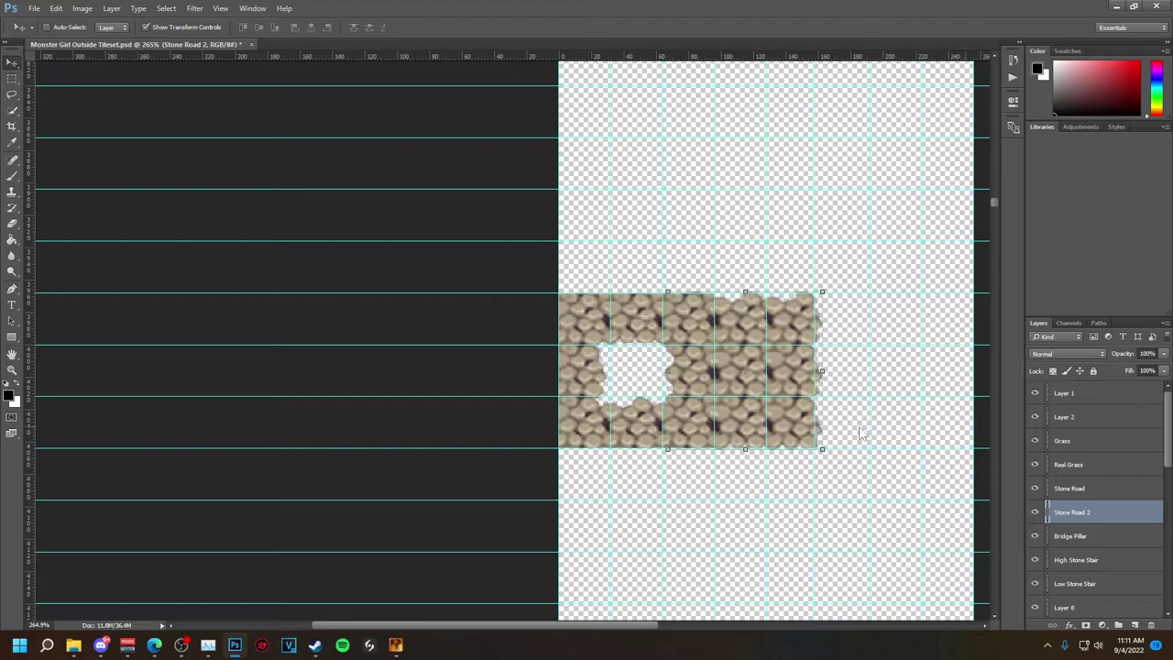
- Nudge Stone Road 2 back and forth horizontally to compare its columns with the vertical grid guides
{"action": "key", "text": "Left"}
{"action": "key", "text": "Left"}
{"action": "key", "text": "Left"}
{"action": "key", "text": "Left"}
{"action": "key", "text": "Left"}
{"action": "key", "text": "Left"}
{"action": "key", "text": "Left"}
{"action": "key", "text": "Left"}
{"action": "key", "text": "Left"}
{"action": "key", "text": "Left"}
{"action": "key", "text": "Left"}
{"action": "key", "text": "Left"}
{"action": "key", "text": "Left"}
{"action": "key", "text": "Left"}
{"action": "key", "text": "Left"}
{"action": "key", "text": "Left"}
{"action": "key", "text": "Left"}
{"action": "key", "text": "Left"}
{"action": "key", "text": "Left"}
{"action": "key", "text": "Left"}
{"action": "key", "text": "Right"}
{"action": "key", "text": "Right"}
{"action": "key", "text": "Right"}
{"action": "key", "text": "Right"}
{"action": "key", "text": "Right"}
{"action": "key", "text": "Right"}
{"action": "key", "text": "Right"}
{"action": "key", "text": "Right"}
{"action": "key", "text": "Right"}
{"action": "key", "text": "Right"}
{"action": "key", "text": "Right"}
{"action": "key", "text": "Right"}
{"action": "key", "text": "Right"}
{"action": "key", "text": "Right"}
{"action": "key", "text": "Right"}
{"action": "key", "text": "Right"}
{"action": "key", "text": "Right"}
{"action": "key", "text": "Right"}
{"action": "key", "text": "Right"}
{"action": "key", "text": "Right"}
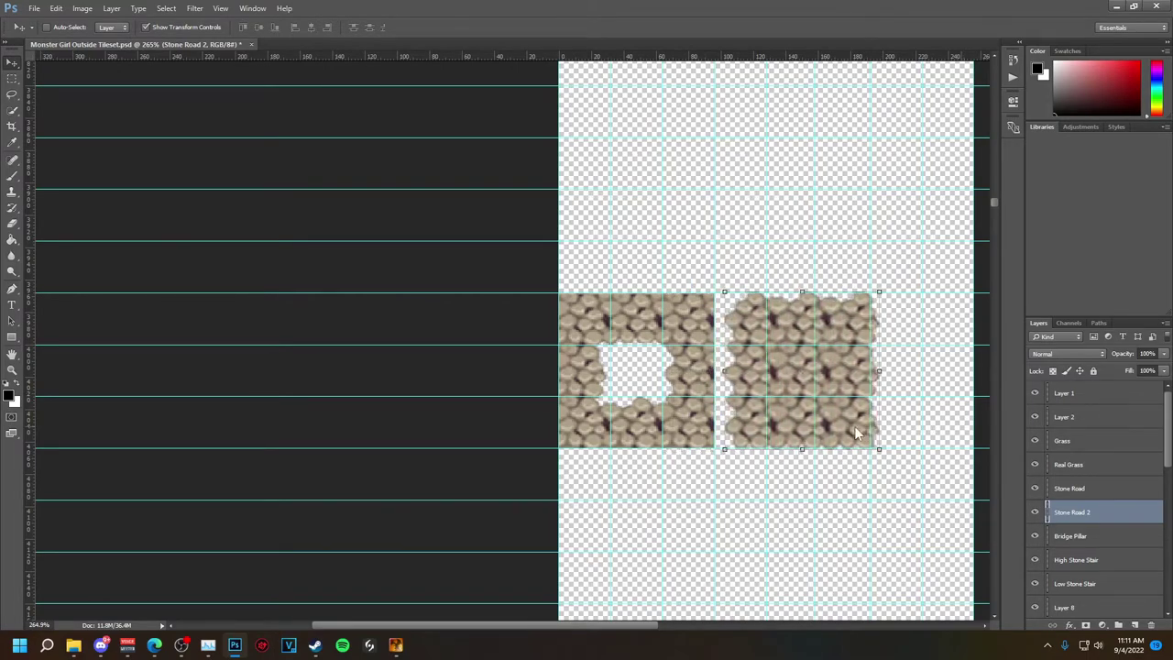
{"action": "key", "text": "Left"}
{"action": "key", "text": "Left"}
{"action": "key", "text": "Left"}
{"action": "key", "text": "Left"}
{"action": "key", "text": "Left"}
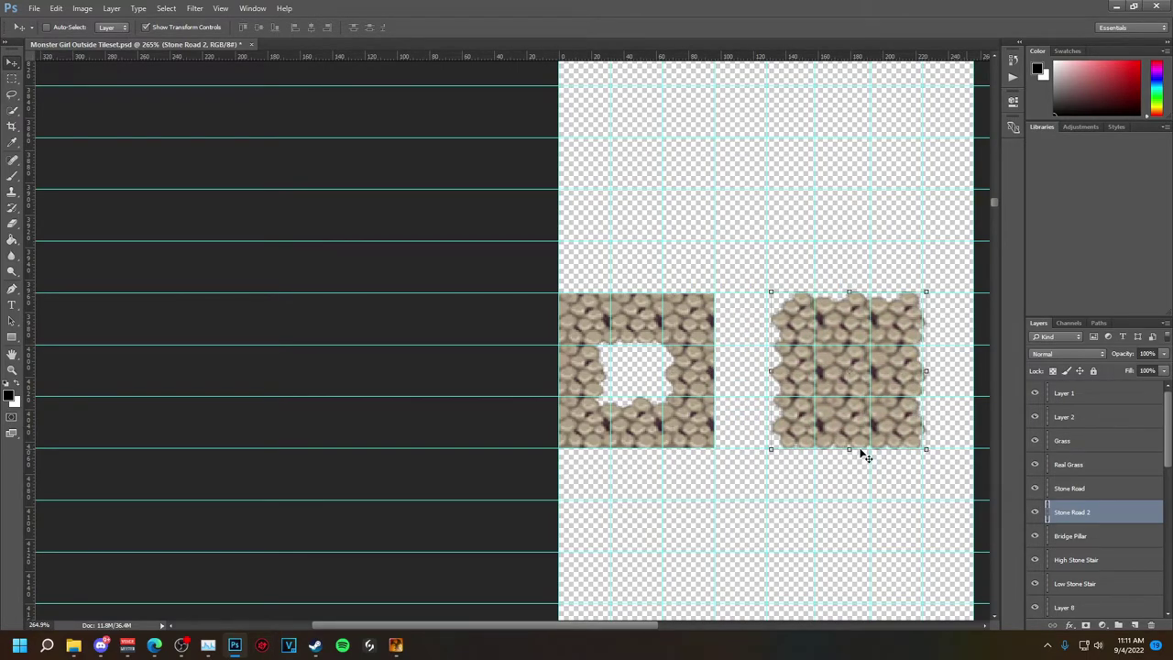
- Place Stone Road 2 at the canvas edge over the first stone block's upper row and scale its height to 96.94%
{"action": "left_click_drag", "start_coordinate": [864, 455], "coordinate": [673, 335]}
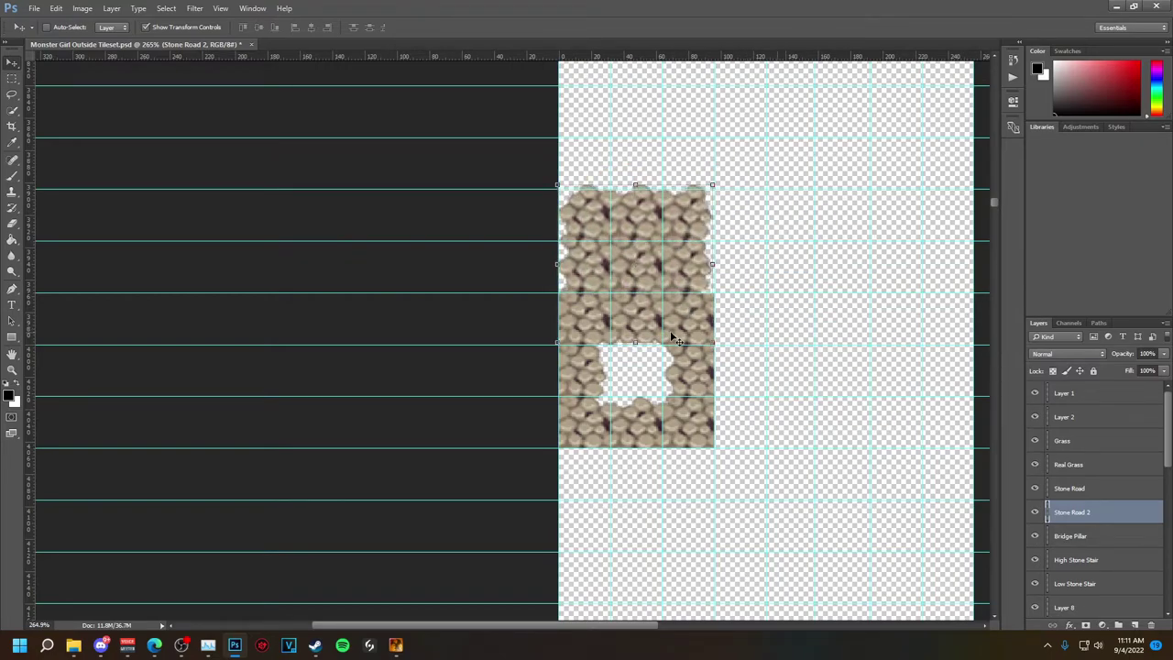
{"action": "left_click", "coordinate": [635, 185]}
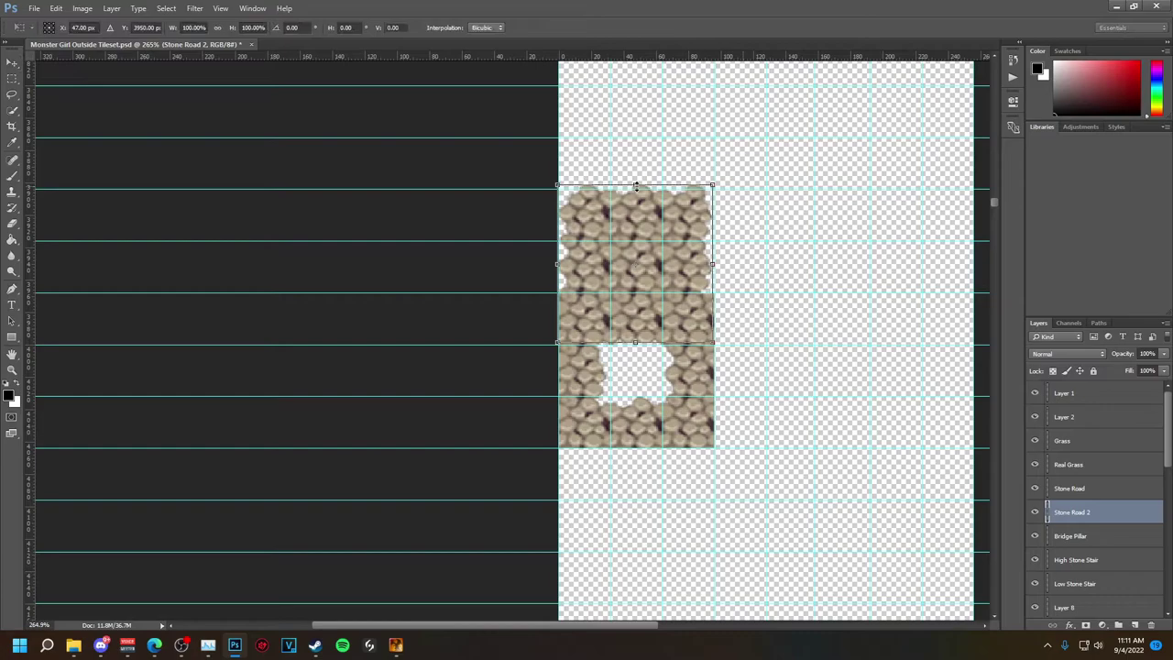
{"action": "left_click_drag", "start_coordinate": [635, 184], "coordinate": [642, 190]}
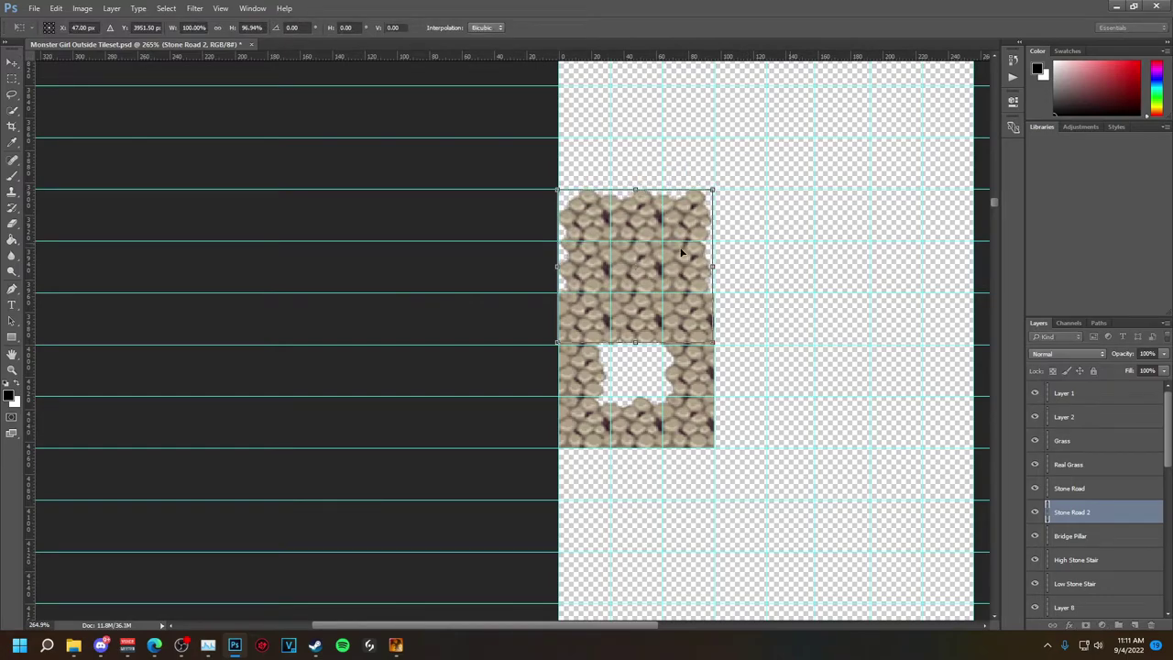
- Scale Stone Road 2's width to 96.88%, position it at X 112.5 px and Y 4016.5 px, and apply the transformation before saving
{"action": "left_click_drag", "start_coordinate": [652, 282], "coordinate": [747, 384]}
{"action": "key", "text": "Up"}
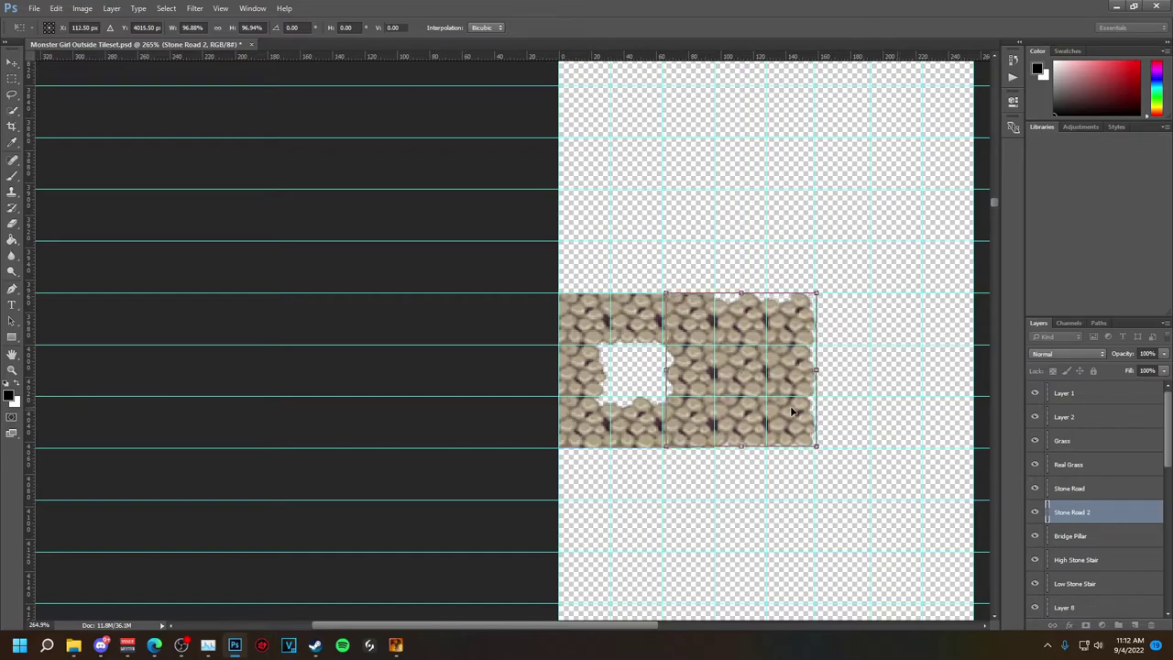
{"action": "key", "text": "Down"}
{"action": "key", "text": "ctrl+s"}
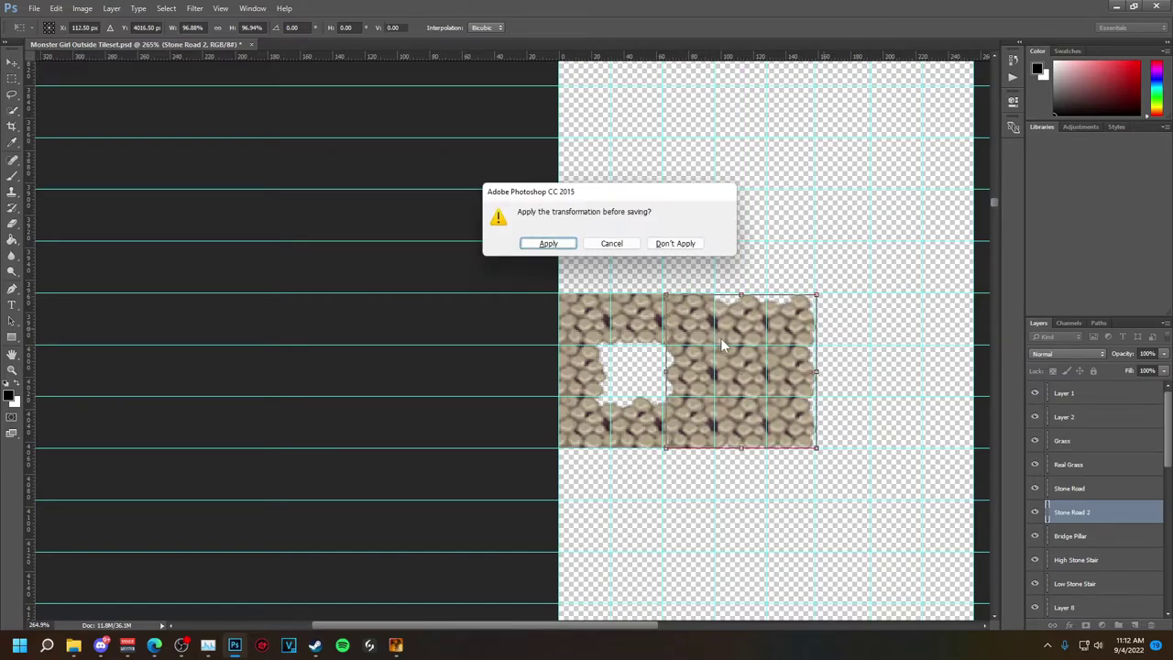
{"action": "key", "text": "Return"}
- Move Stone Road 2 back to the canvas edge above the first stone block and fine-tune its horizontal alignment
{"action": "key", "text": "Down"}
{"action": "key", "text": "Up"}
{"action": "key", "text": "Down"}
{"action": "key", "text": "Up"}
{"action": "key", "text": "Down"}
{"action": "left_click_drag", "start_coordinate": [706, 327], "coordinate": [634, 298]}
{"action": "key", "text": "Right"}
{"action": "key", "text": "Left"}
{"action": "key", "text": "Right"}
{"action": "key", "text": "Left"}
{"action": "key", "text": "Right"}
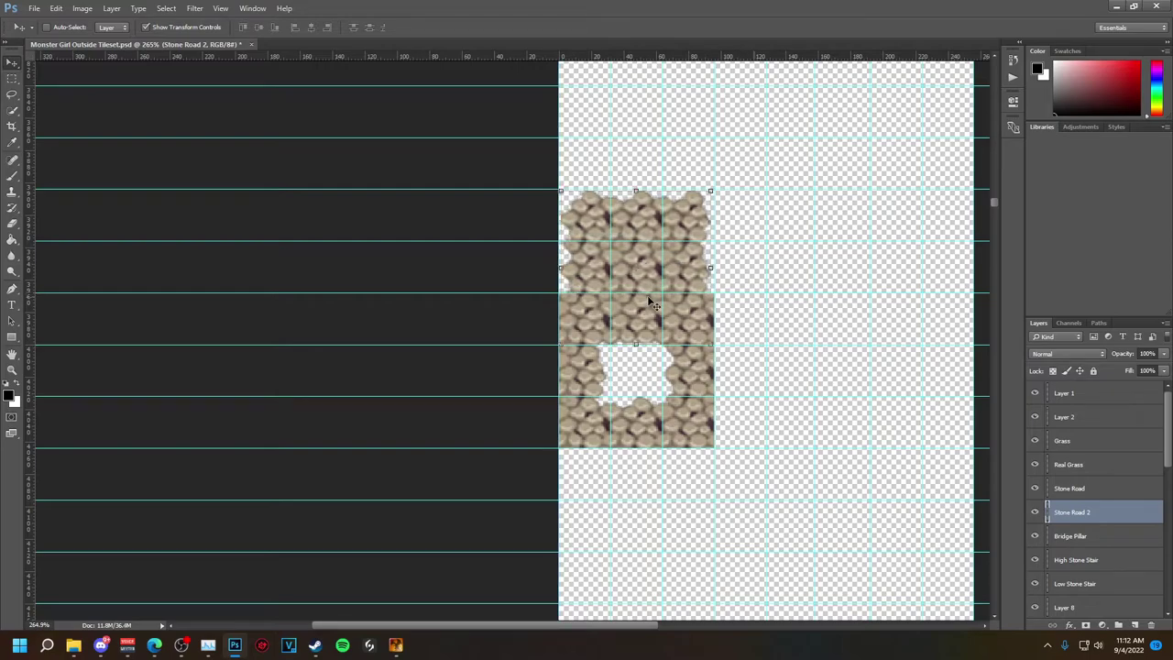
{"action": "key", "text": "Left"}
{"action": "key", "text": "Right"}
- Raise Stone Road 2 until its three rows sit in the grid cells directly above the first stone block
{"action": "key", "text": "Up"}
{"action": "key", "text": "Left"}
{"action": "key", "text": "Up"}
{"action": "key", "text": "Up"}
{"action": "key", "text": "Up"}
{"action": "key", "text": "Up"}
{"action": "key", "text": "shift+Up"}
{"action": "key", "text": "shift+Up"}
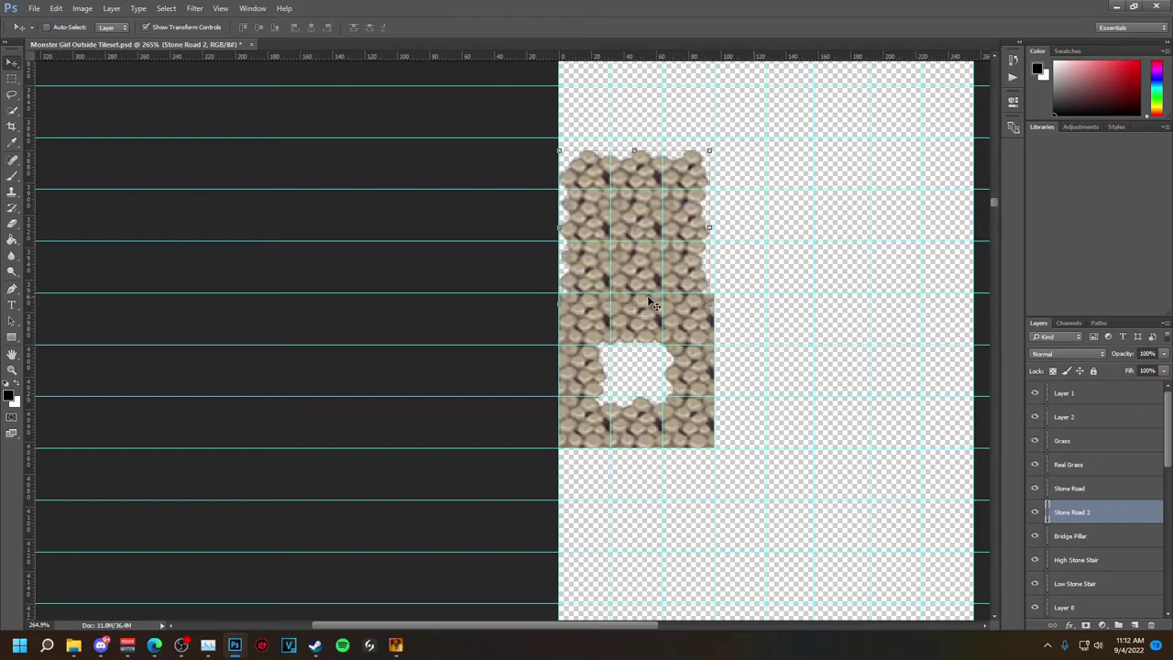
{"action": "key", "text": "shift+Up"}
{"action": "key", "text": "Down"}
{"action": "key", "text": "Up"}
{"action": "key", "text": "Down"}
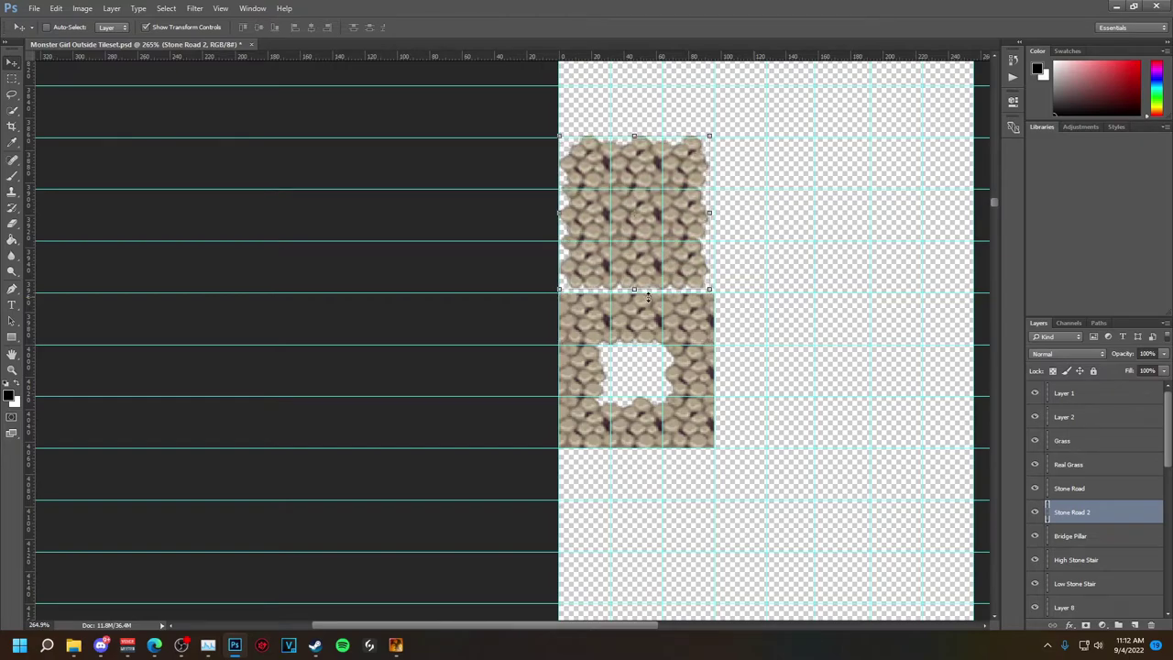
- Export the tileset with the resized stone block as a PNG, overwriting Monster Girl Outside Tileset
{"action": "key", "text": "ctrl+shift+s"}
{"action": "left_click", "coordinate": [275, 283]}
{"action": "left_click", "coordinate": [217, 446]}
{"action": "left_click", "coordinate": [481, 378]}
{"action": "left_click", "coordinate": [615, 322]}
{"action": "key", "text": "Return"}
- In RPG Maker XP, extend the test road by one upper-edge tile from the solid stone block, and return to Photoshop
{"action": "left_click", "coordinate": [395, 645]}
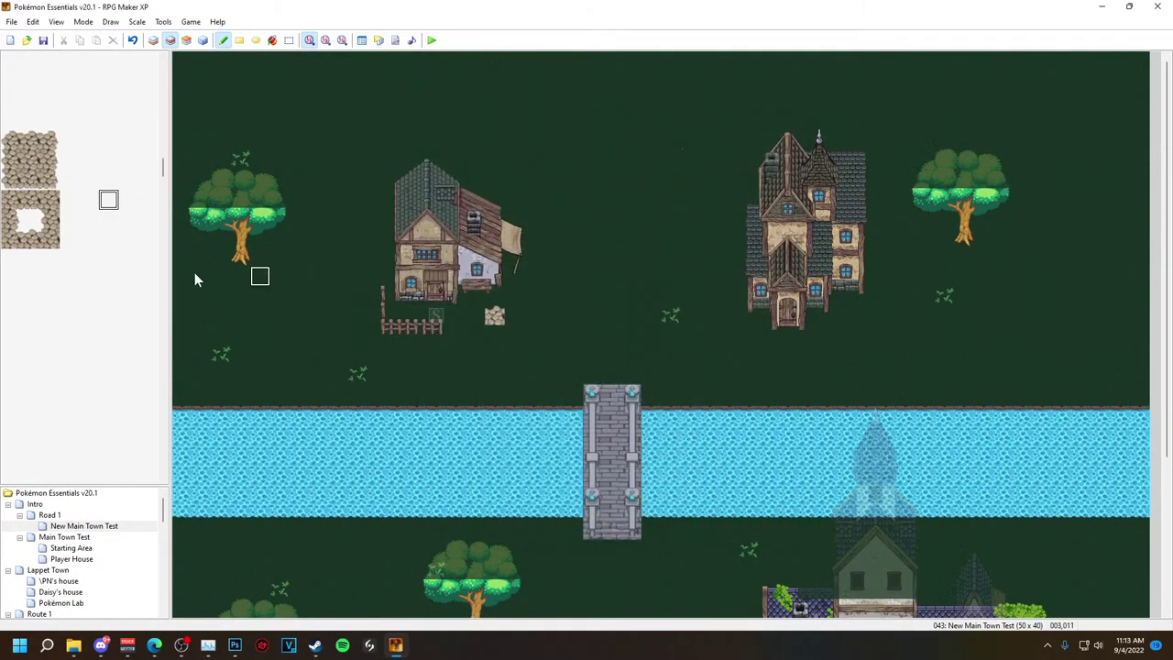
{"action": "left_click", "coordinate": [30, 140]}
{"action": "left_click", "coordinate": [513, 315]}
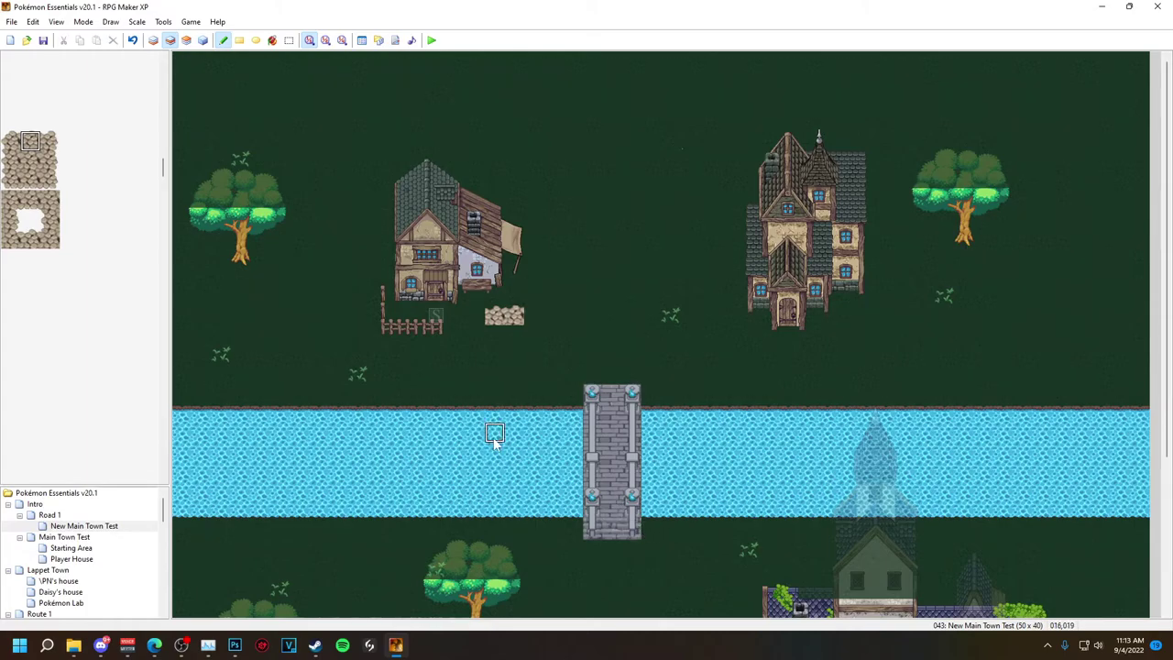
{"action": "left_click", "coordinate": [396, 646]}
- Nudge Stone Road 2 slightly down and export the tileset as PNG over Monster Girl Outside Tileset
{"action": "key", "text": "Down"}
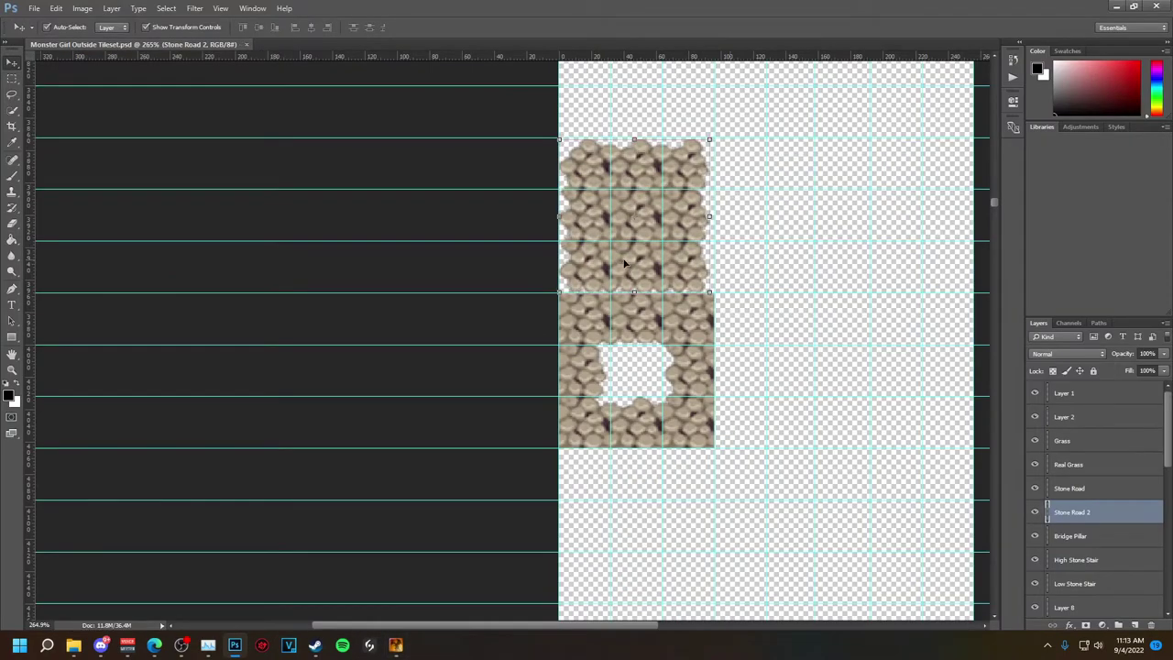
{"action": "key", "text": "shift+ctrl+s"}
{"action": "left_click", "coordinate": [281, 280]}
{"action": "left_click", "coordinate": [280, 445]}
{"action": "left_click", "coordinate": [482, 370]}
{"action": "left_click", "coordinate": [625, 201]}
- Refresh the tileset in RPG Maker XP to check the test road, and return to Photoshop
{"action": "left_click", "coordinate": [397, 646]}
{"action": "left_click", "coordinate": [363, 41]}
{"action": "key", "text": "Return"}
{"action": "left_click", "coordinate": [236, 646]}
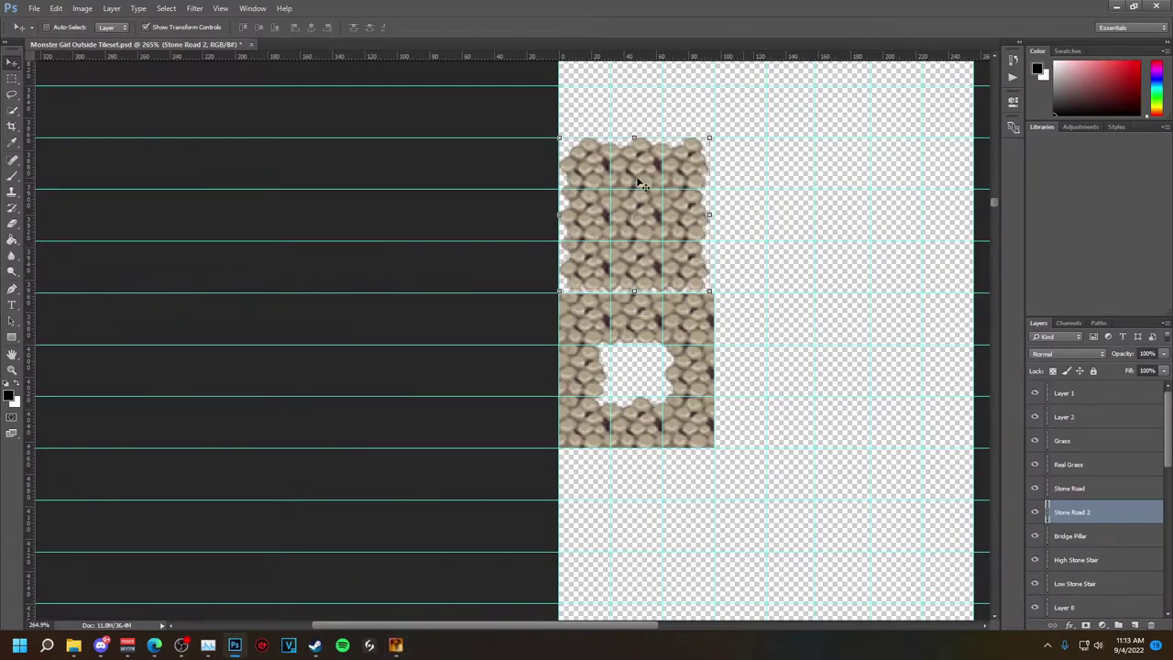
- Save the readjusted tileset as a PNG copy in the Tilesets folder, replacing Monster Girl Outside Tileset
{"action": "key", "text": "shift+ctrl+s"}
{"action": "left_click", "coordinate": [281, 282]}
{"action": "left_click", "coordinate": [220, 428]}
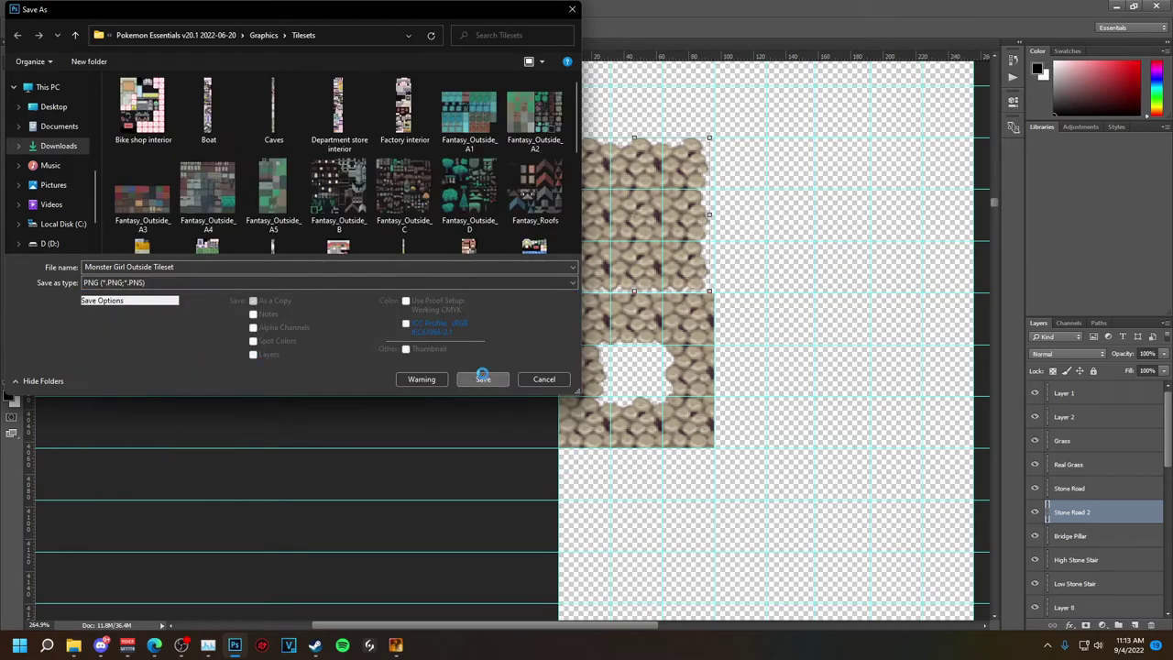
{"action": "left_click", "coordinate": [483, 378]}
{"action": "left_click", "coordinate": [623, 200]}
- Inspect the test road on the town map in RPG Maker XP, and delete the Stone Road 2 layer in Photoshop
{"action": "left_click", "coordinate": [395, 645]}
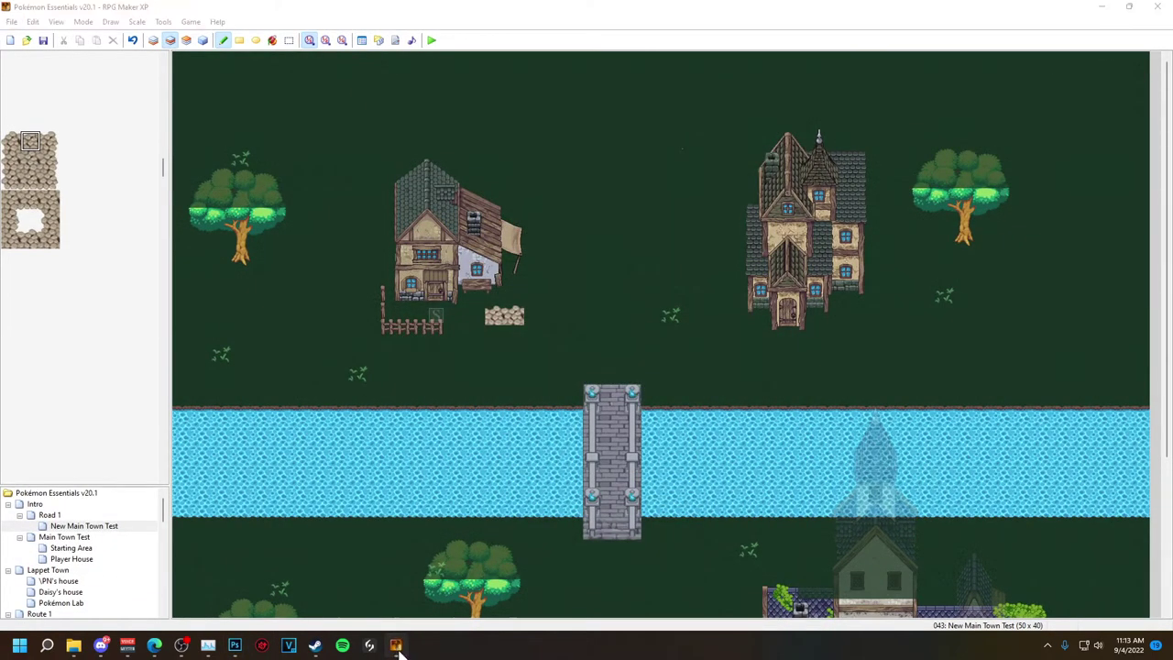
{"action": "left_click", "coordinate": [50, 611]}
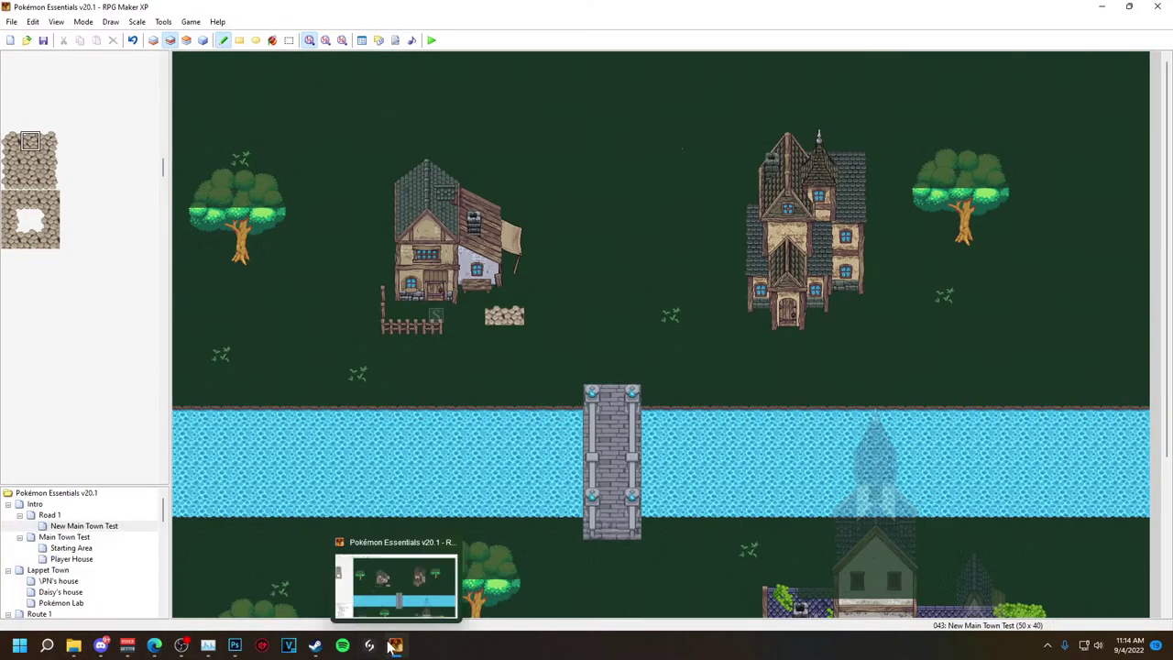
{"action": "left_click", "coordinate": [395, 646]}
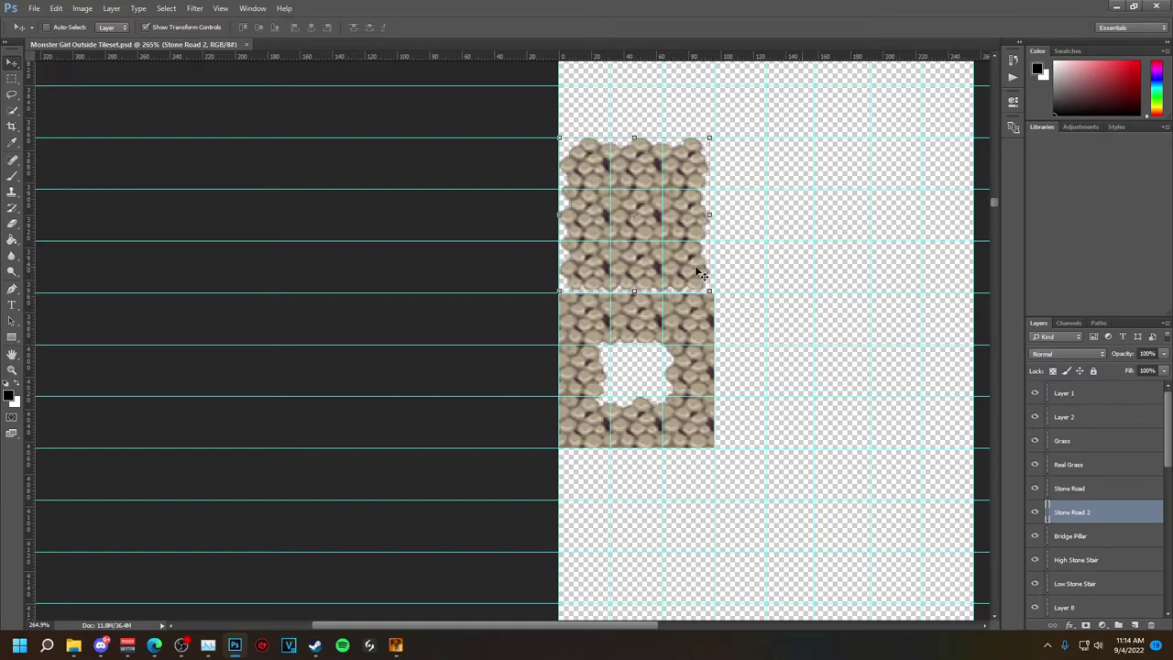
{"action": "key", "text": "Delete"}
{"action": "right_click", "coordinate": [236, 646]}
{"action": "right_click", "coordinate": [274, 42]}
{"action": "left_click", "coordinate": [307, 92]}
{"action": "key", "text": "Return"}
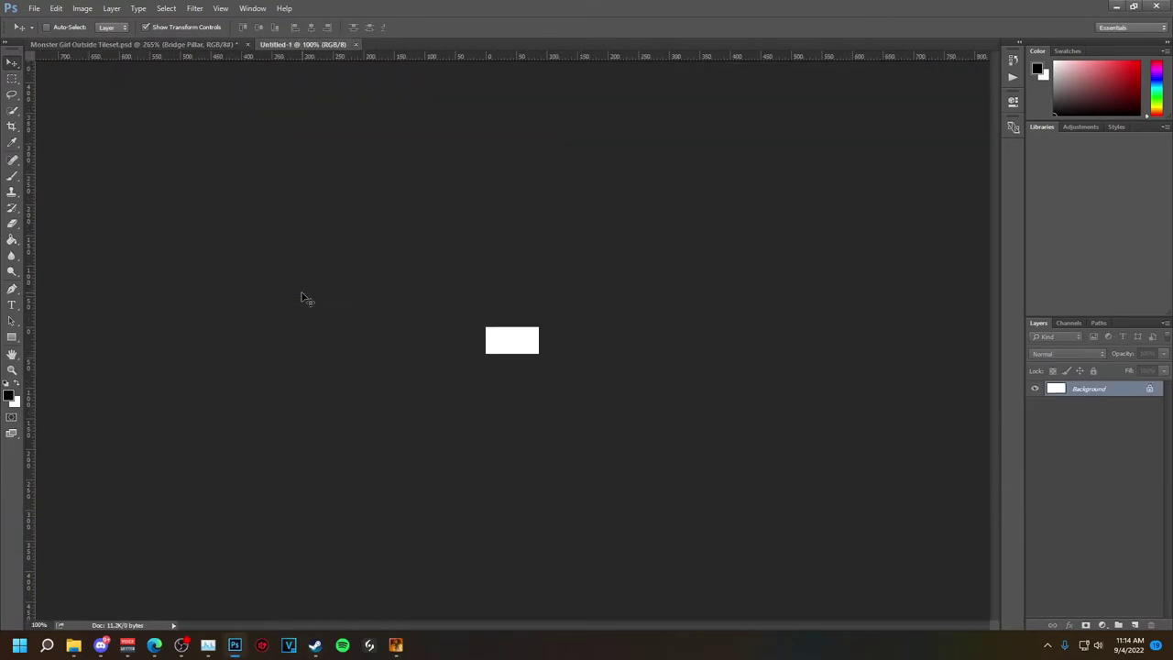
{"action": "left_click", "coordinate": [355, 45]}
- Create a new blank Photoshop document measuring 1920 by 1080 pixels
{"action": "left_click", "coordinate": [33, 9]}
{"action": "left_click", "coordinate": [81, 34]}
{"action": "right_click", "coordinate": [252, 46]}
{"action": "left_click", "coordinate": [289, 110]}
{"action": "left_click", "coordinate": [519, 173]}
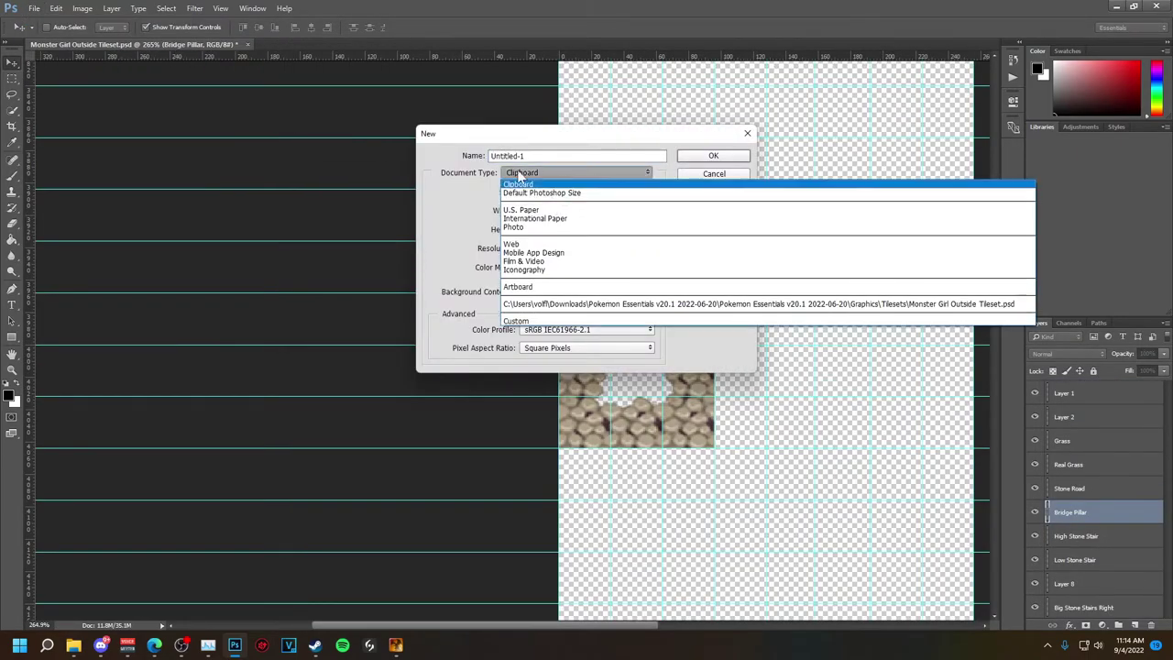
{"action": "left_click", "coordinate": [467, 196]}
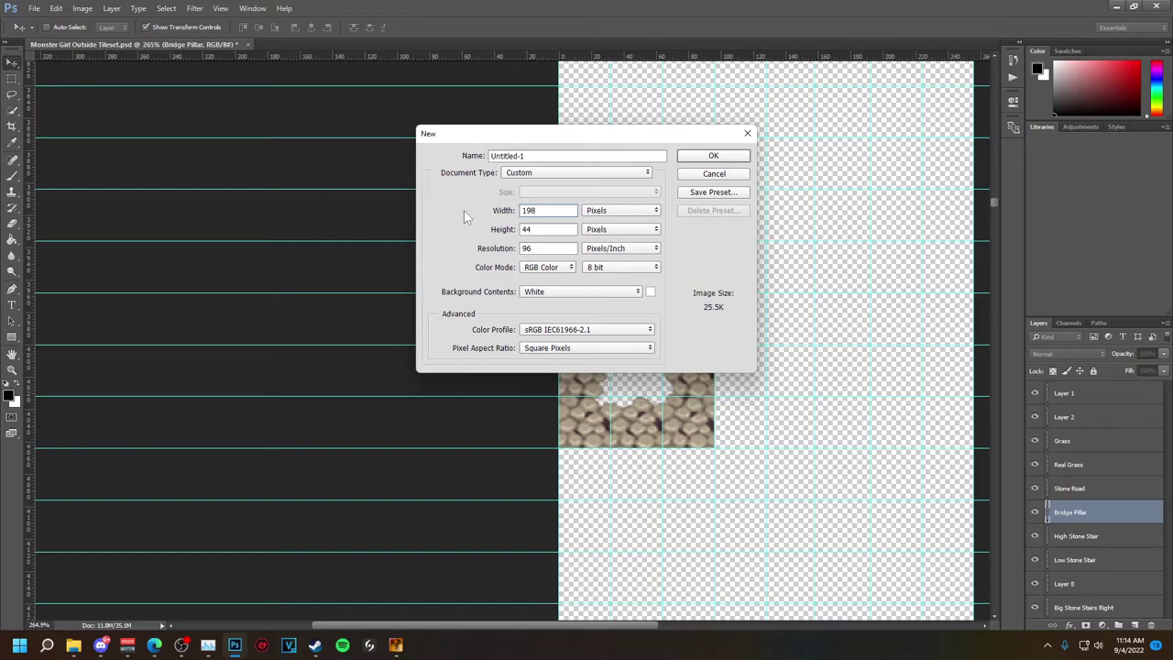
{"action": "type", "text": "1080"}
{"action": "key", "text": "Return"}
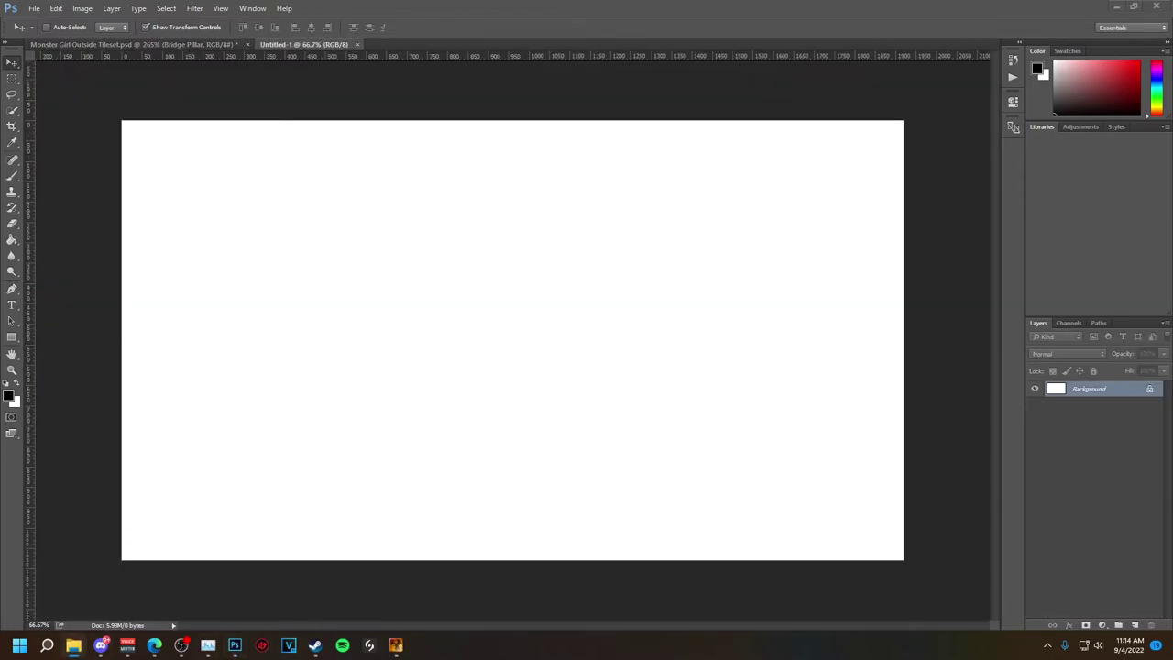
- Place the original source tileset sheet on the new document's canvas
{"action": "key", "text": "ctrl+v"}
{"action": "scroll", "coordinate": [652, 467], "scroll_direction": "up", "scroll_amount": 8, "text": "alt"}
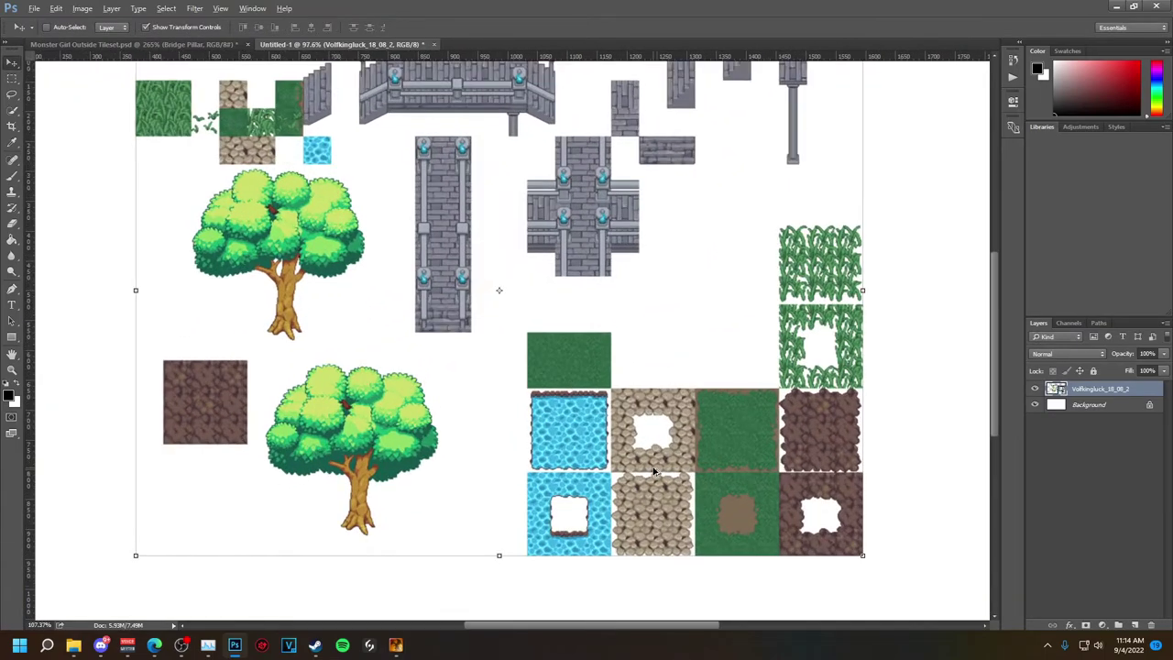
{"action": "left_click_drag", "start_coordinate": [997, 374], "coordinate": [997, 415]}
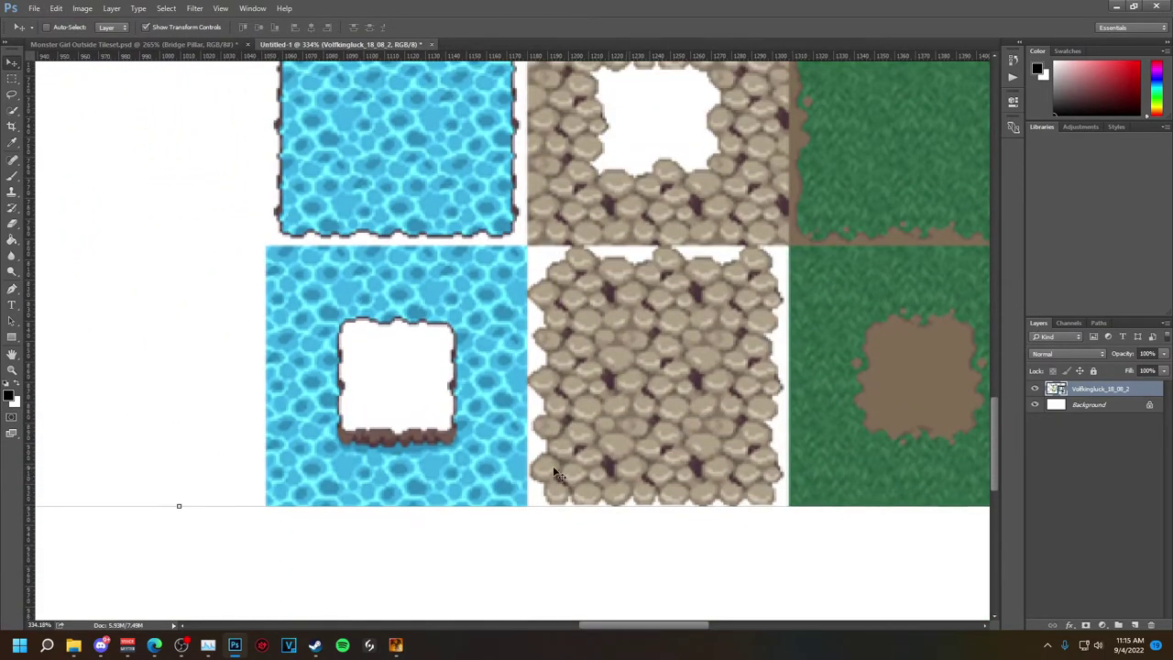
- Select the full square around the solid stone road block, including its blank margins, with the Rectangular Marquee and copy it
{"action": "left_click", "coordinate": [12, 80]}
{"action": "scroll", "coordinate": [870, 403], "scroll_direction": "up", "scroll_amount": 5, "text": "alt"}
{"action": "scroll", "coordinate": [296, 149], "scroll_direction": "up", "scroll_amount": 1, "text": "alt"}
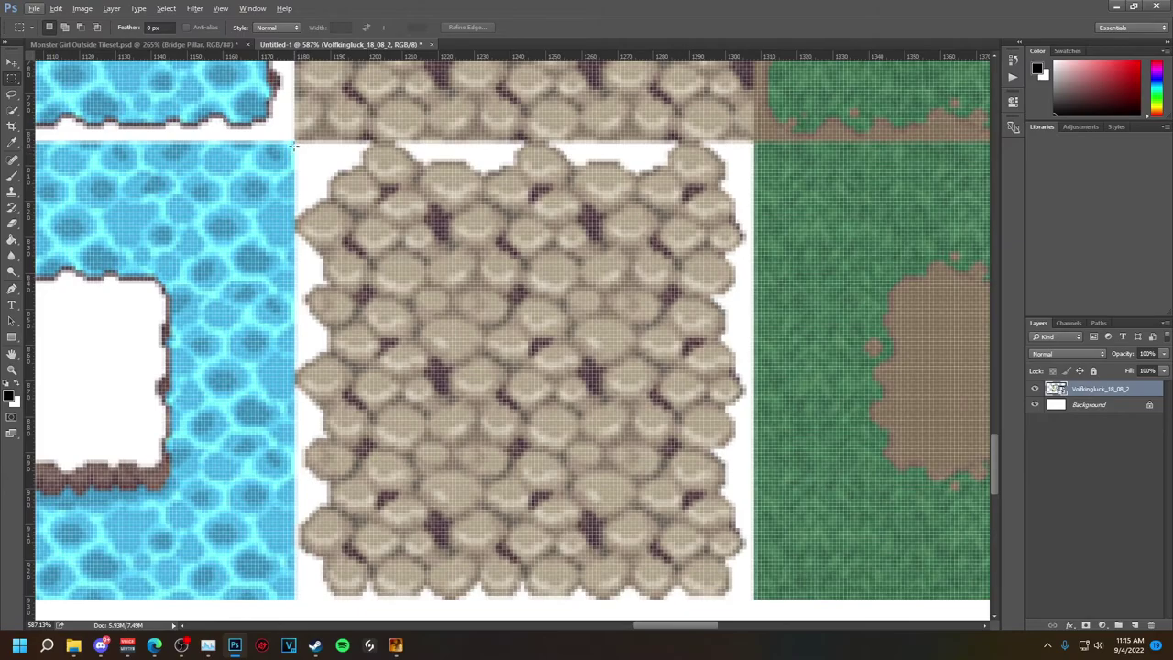
{"action": "left_click_drag", "start_coordinate": [294, 142], "coordinate": [753, 598]}
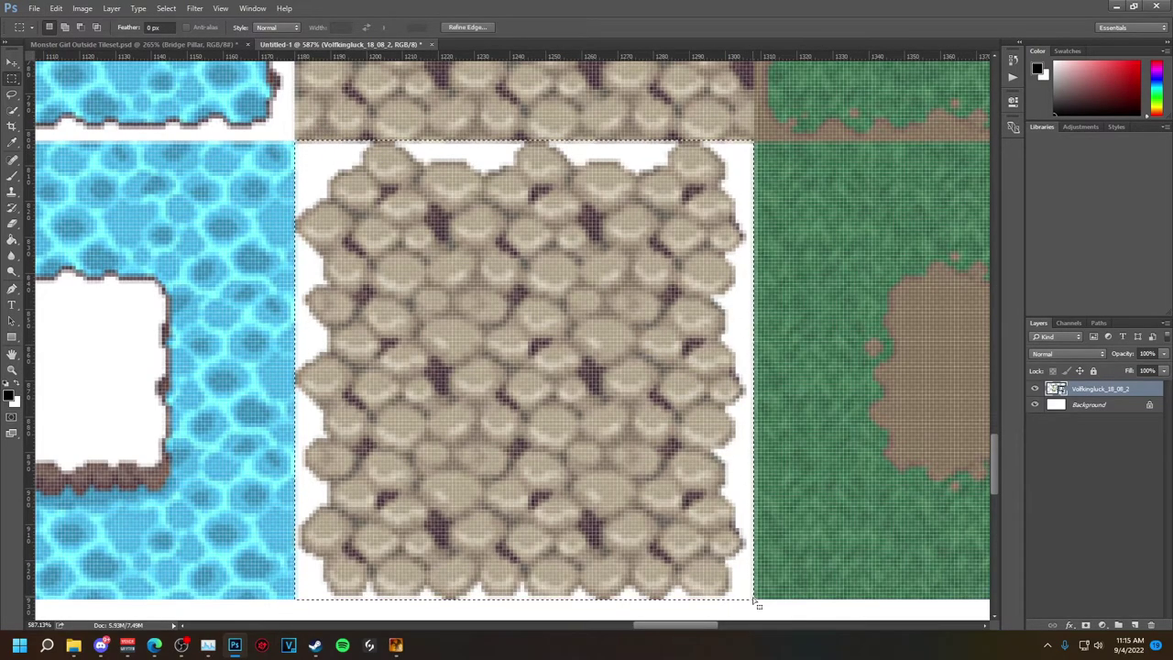
{"action": "scroll", "coordinate": [600, 435], "scroll_direction": "down", "scroll_amount": 3, "text": "alt"}
{"action": "scroll", "coordinate": [601, 435], "scroll_direction": "down", "scroll_amount": 1, "text": "alt"}
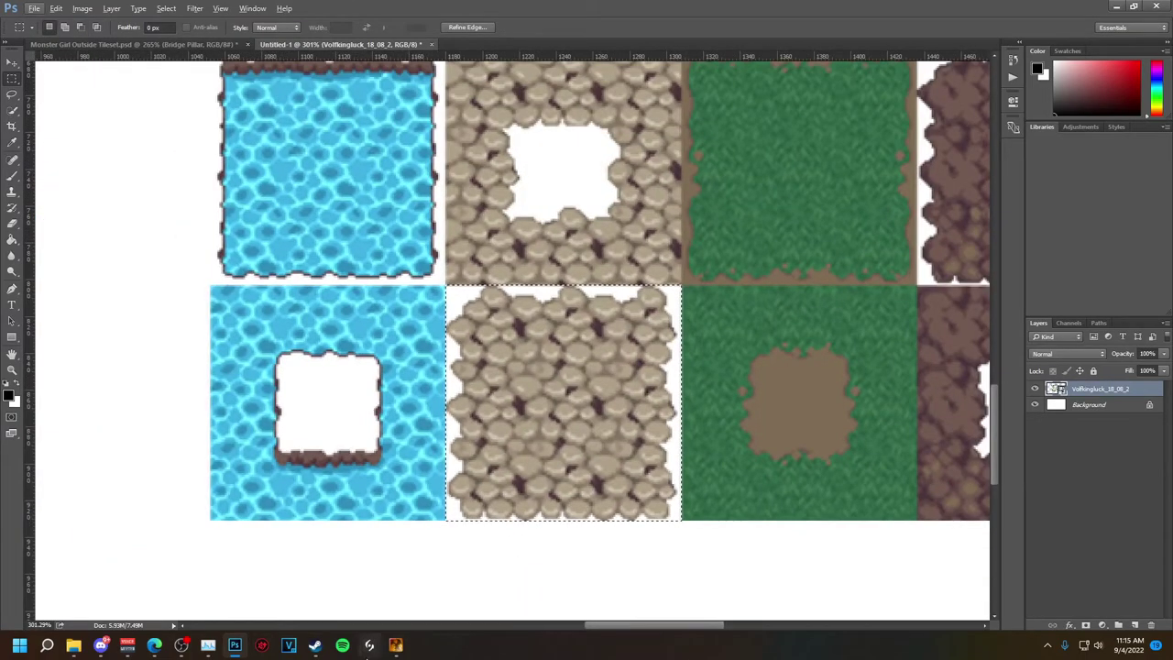
- Paste the copied stone block into the Monster Girl Outside Tileset document as a new layer and clear the leftover selection
{"action": "left_click", "coordinate": [211, 45]}
{"action": "key", "text": "ctrl+v"}
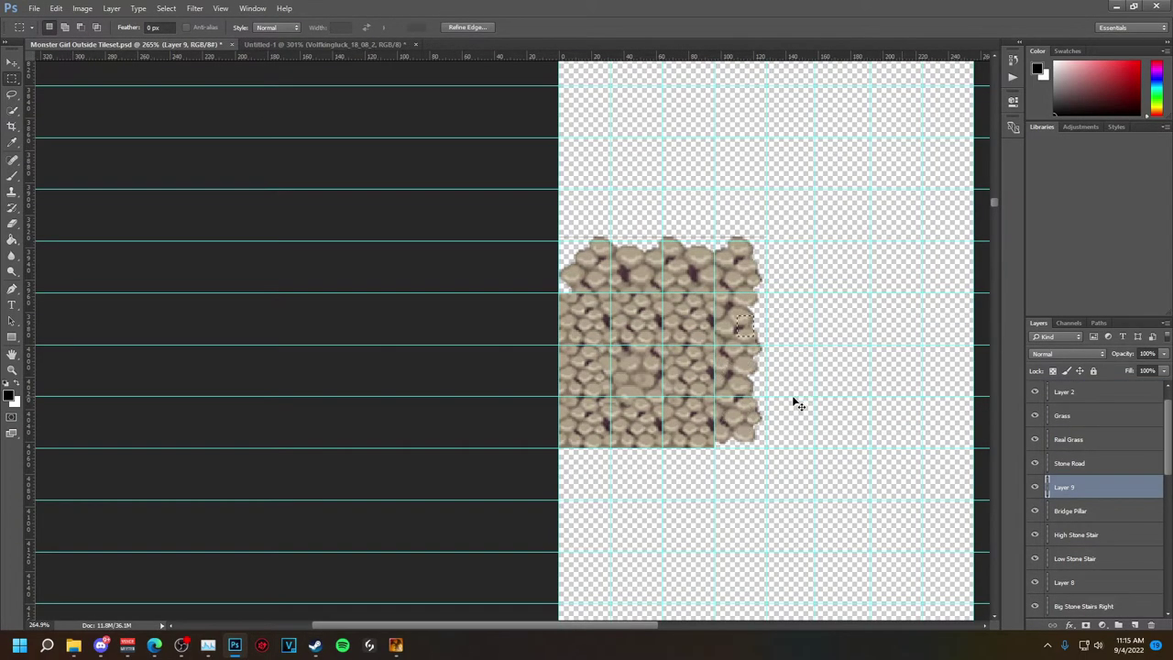
{"action": "right_click", "coordinate": [754, 327]}
{"action": "left_click", "coordinate": [779, 333]}
{"action": "key", "text": "v"}
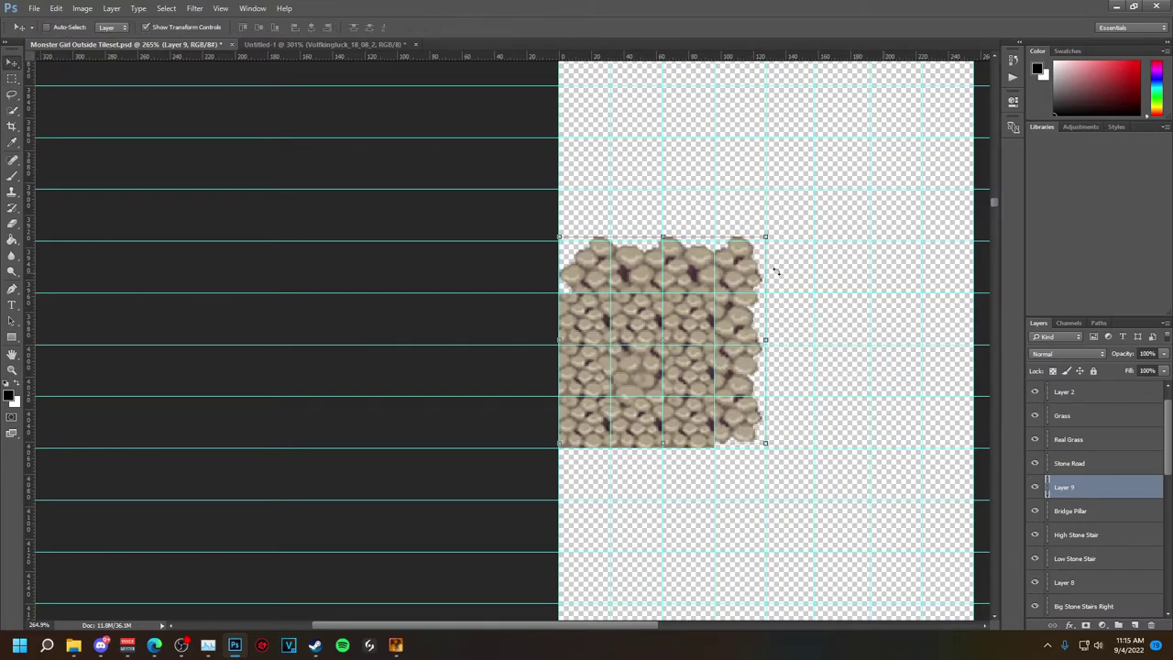
- Scale the pasted solid stone block to 75% and place it on the grid one tile away from the hollow stone block
{"action": "left_click_drag", "start_coordinate": [764, 440], "coordinate": [866, 395]}
{"action": "left_click_drag", "start_coordinate": [816, 330], "coordinate": [774, 357]}
{"action": "scroll", "coordinate": [794, 385], "scroll_direction": "up", "scroll_amount": 3, "text": "alt"}
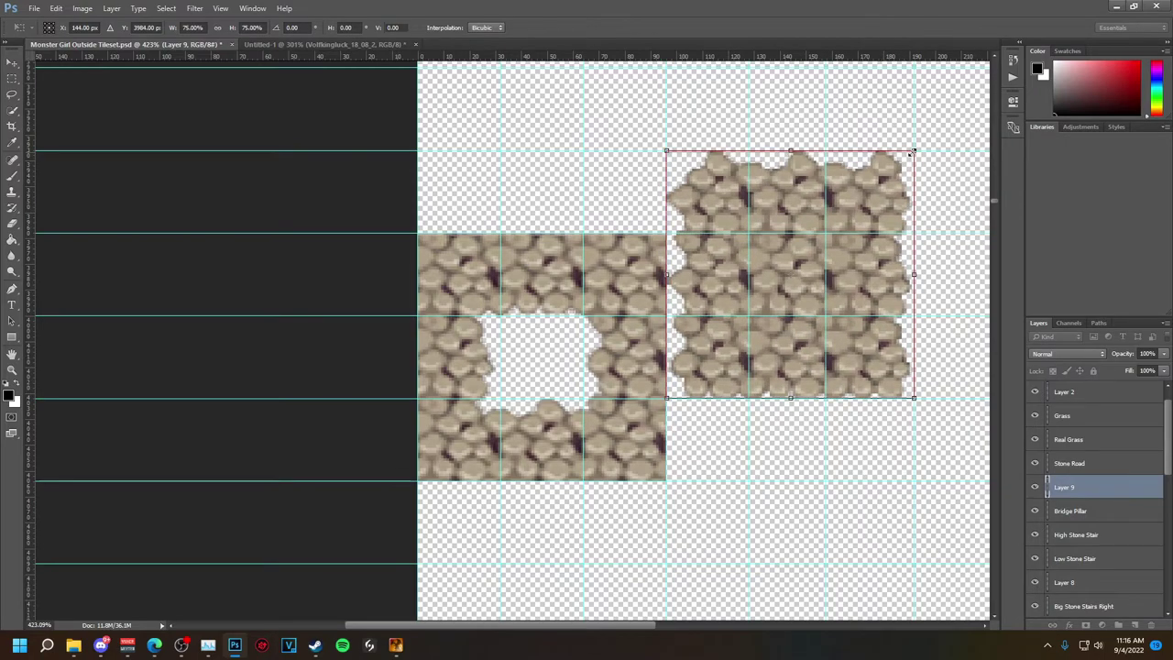
{"action": "double_click", "coordinate": [818, 367]}
{"action": "left_click_drag", "start_coordinate": [818, 349], "coordinate": [568, 433]}
{"action": "scroll", "coordinate": [713, 415], "scroll_direction": "down", "scroll_amount": 2, "text": "alt"}
{"action": "left_click_drag", "start_coordinate": [622, 398], "coordinate": [829, 400]}
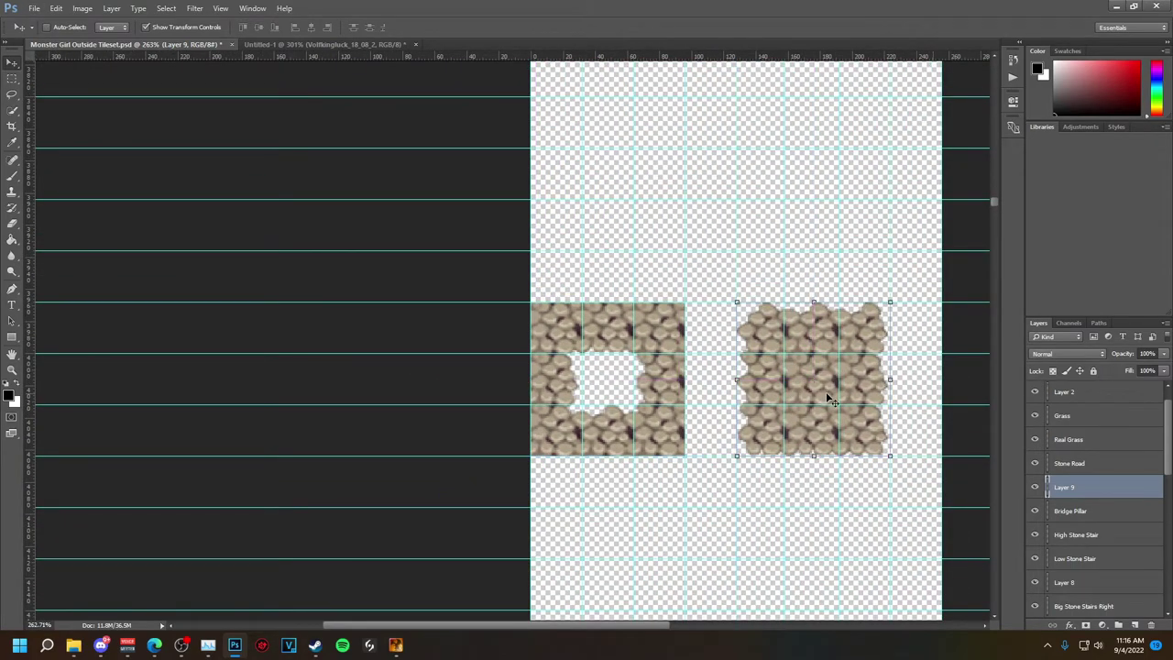
- Save the tileset document and export an image copy of it to the Tilesets folder
{"action": "scroll", "coordinate": [770, 361], "scroll_direction": "up", "scroll_amount": 4, "text": "alt"}
{"action": "key", "text": "e"}
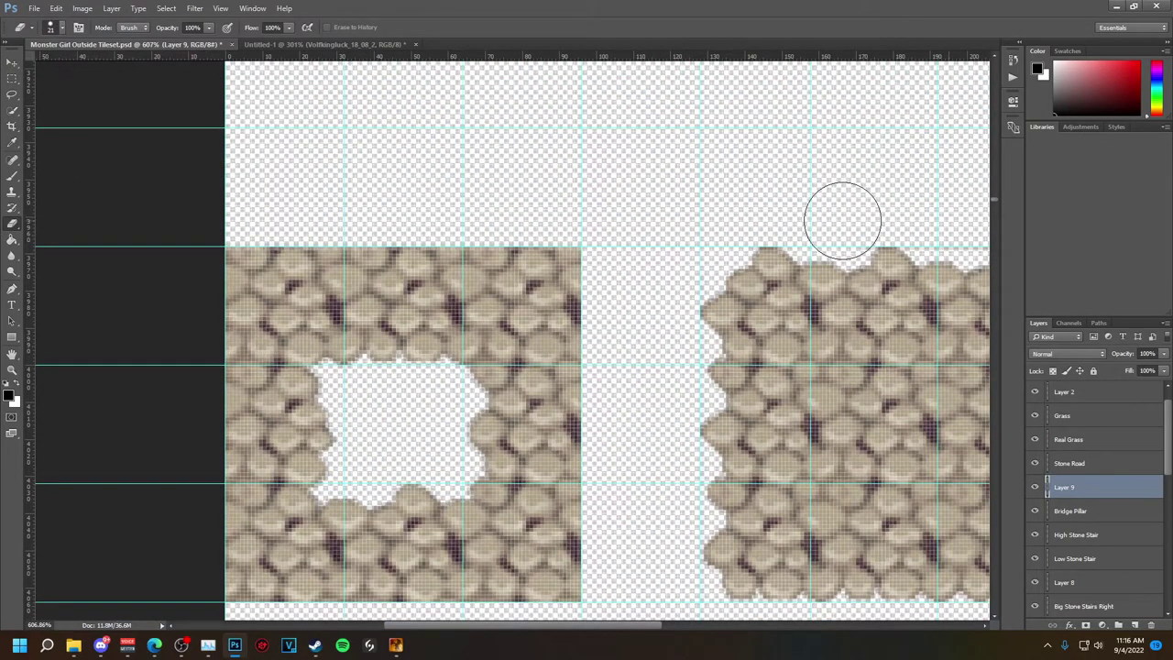
{"action": "scroll", "coordinate": [642, 610], "scroll_direction": "right", "scroll_amount": 5, "text": "ctrl"}
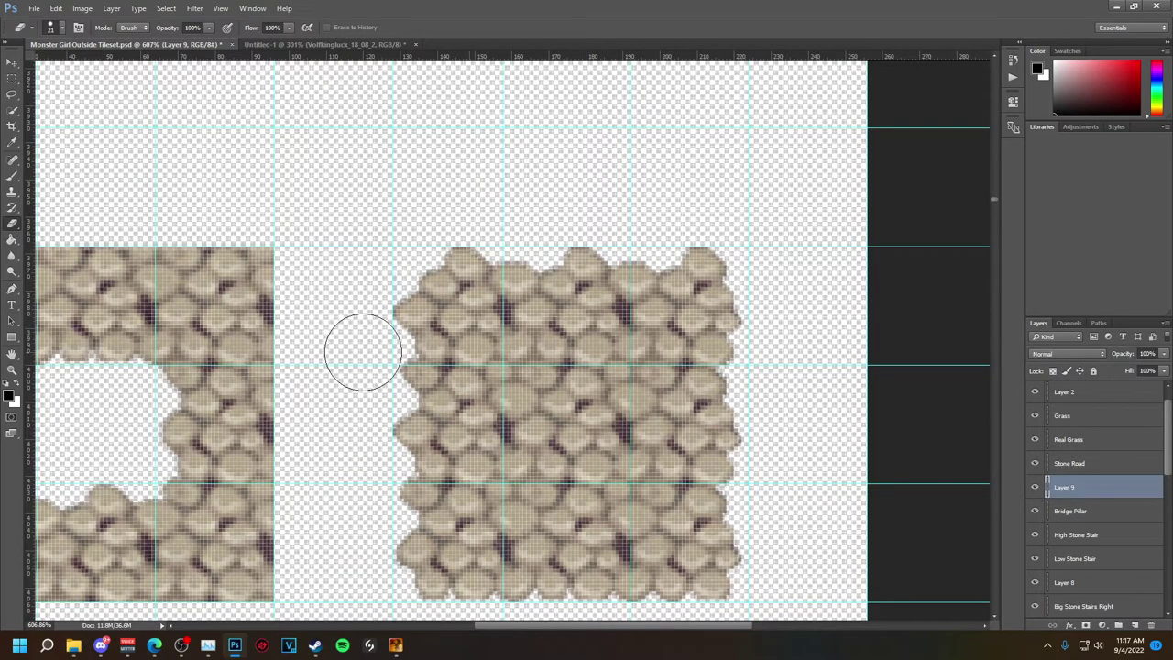
{"action": "scroll", "coordinate": [445, 357], "scroll_direction": "down", "scroll_amount": 2, "text": "alt"}
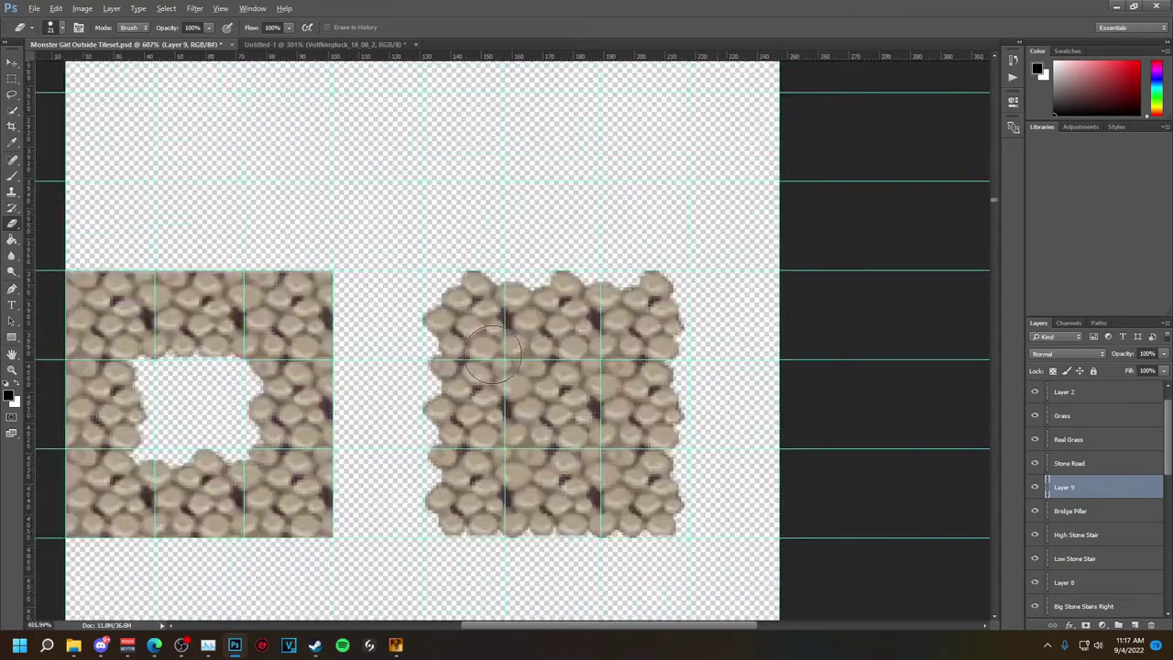
{"action": "key", "text": "ctrl+s"}
{"action": "key", "text": "ctrl+shift+s"}
{"action": "left_click", "coordinate": [252, 283]}
{"action": "left_click", "coordinate": [257, 376]}
{"action": "left_click", "coordinate": [484, 379]}
{"action": "left_click", "coordinate": [616, 322]}
- Switch to RPG Maker XP, reload the edited tileset from the database and pick the new block's top-edge stone tile
{"action": "key", "text": "alt+Tab"}
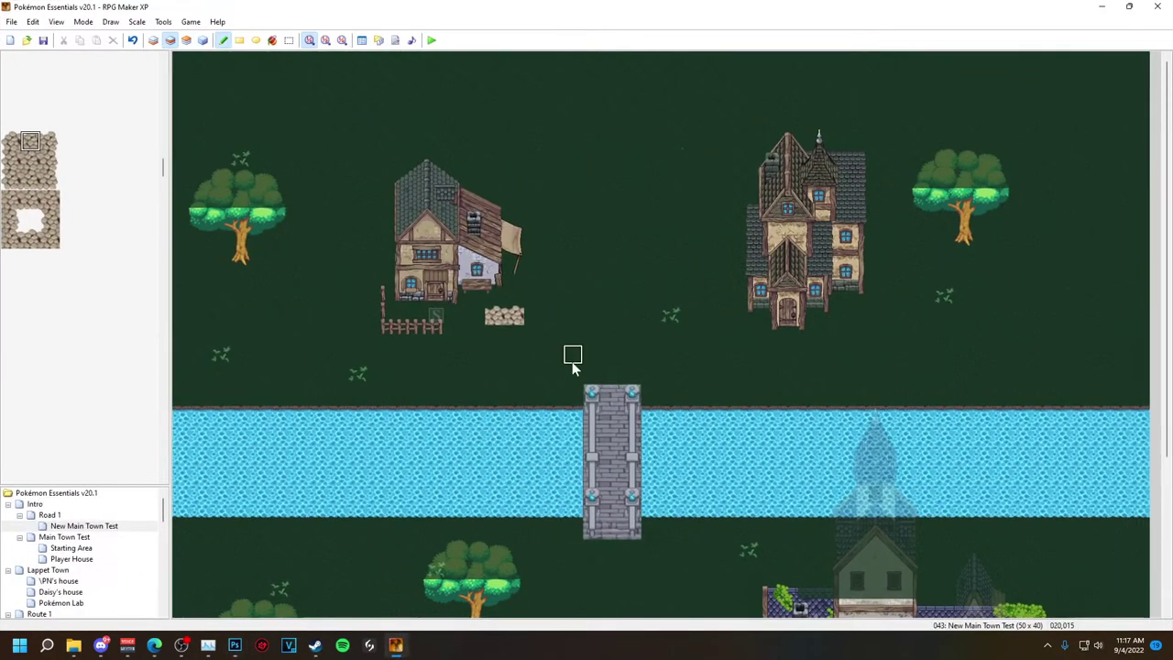
{"action": "left_click", "coordinate": [362, 40]}
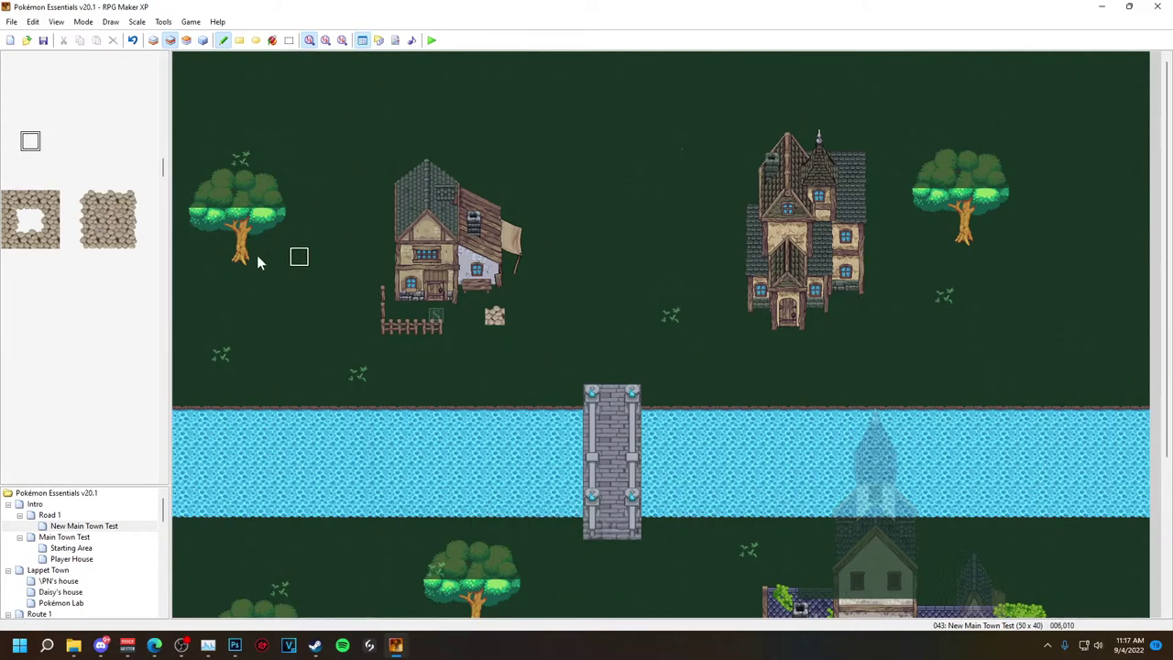
{"action": "left_click", "coordinate": [108, 199]}
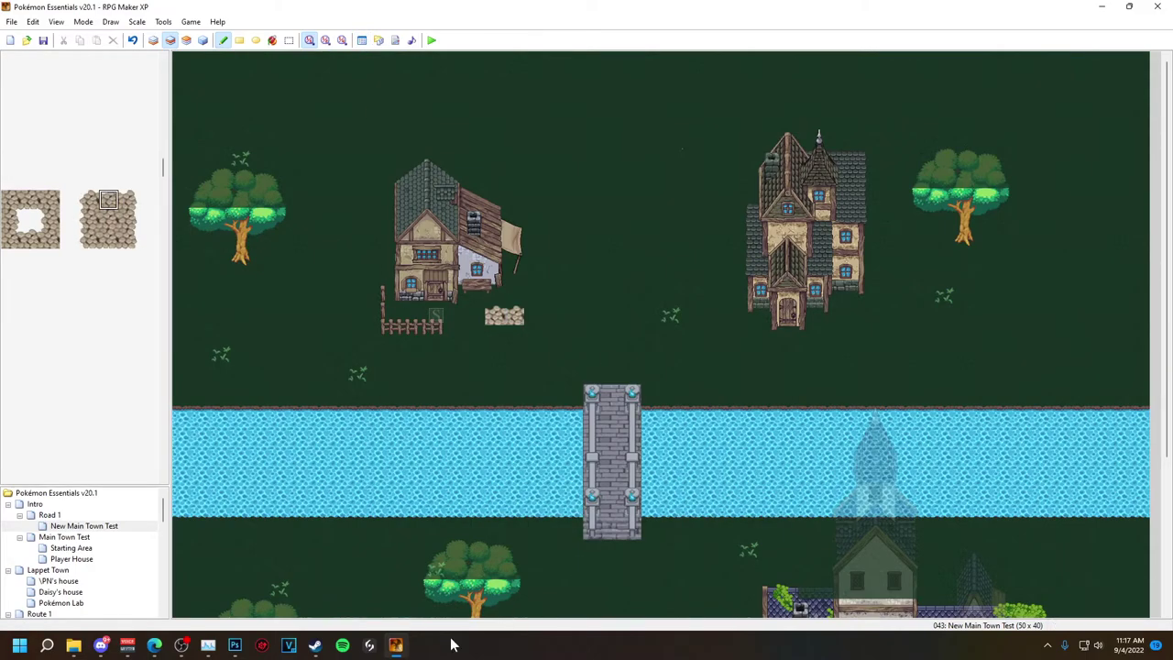
- Place the solid block's upper-left and lower-left corner tiles at the road's west end beside the small house's fence
{"action": "left_click", "coordinate": [30, 238]}
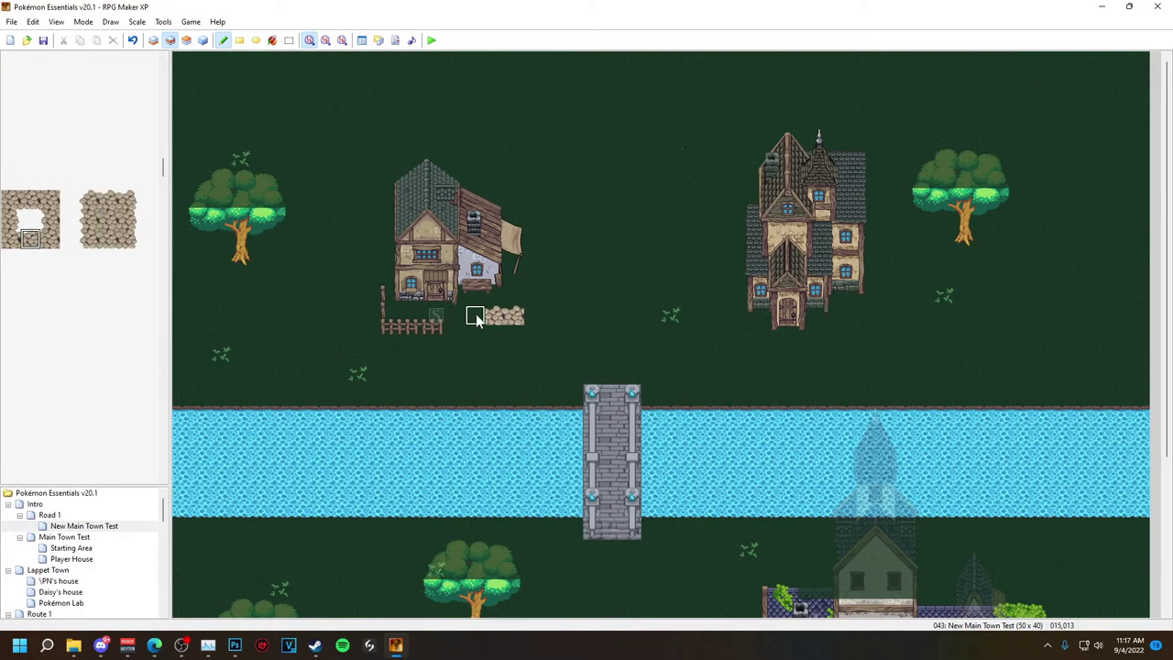
{"action": "left_click", "coordinate": [90, 199]}
{"action": "left_click", "coordinate": [455, 316]}
{"action": "left_click", "coordinate": [90, 240]}
{"action": "left_click", "coordinate": [456, 336]}
- Extend the road's top-edge stone tiles east from the small house to above the bridge without a gap
{"action": "right_click", "coordinate": [509, 316]}
{"action": "left_click_drag", "start_coordinate": [525, 316], "coordinate": [588, 319]}
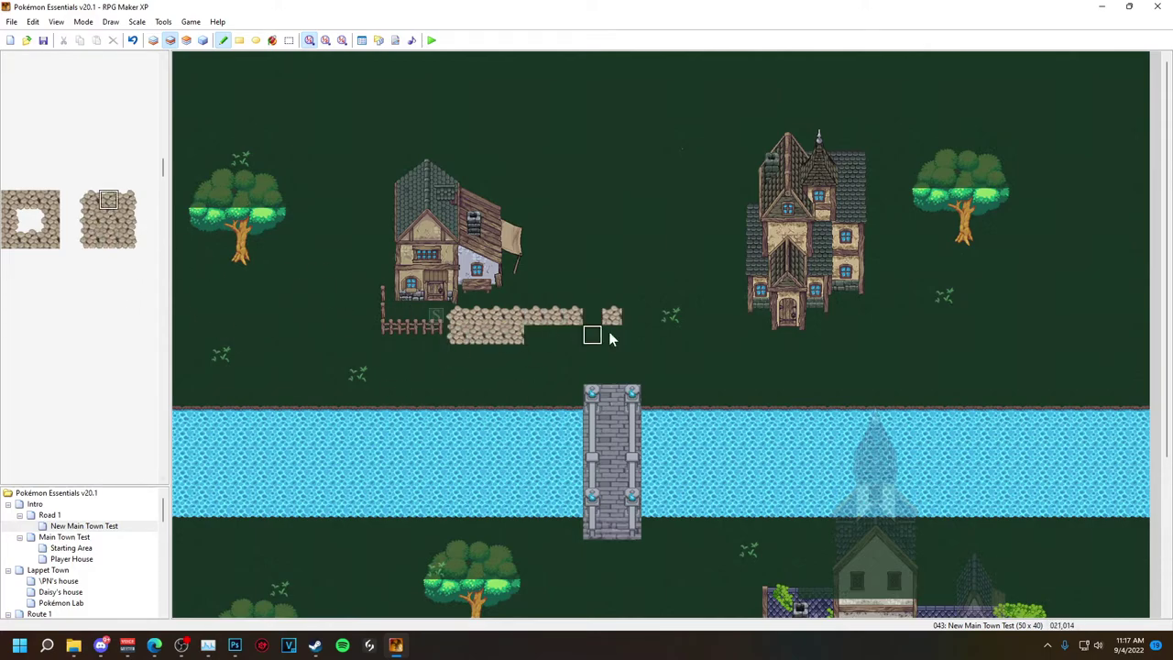
{"action": "left_click", "coordinate": [593, 317]}
{"action": "left_click", "coordinate": [111, 222]}
{"action": "left_click", "coordinate": [370, 651]}
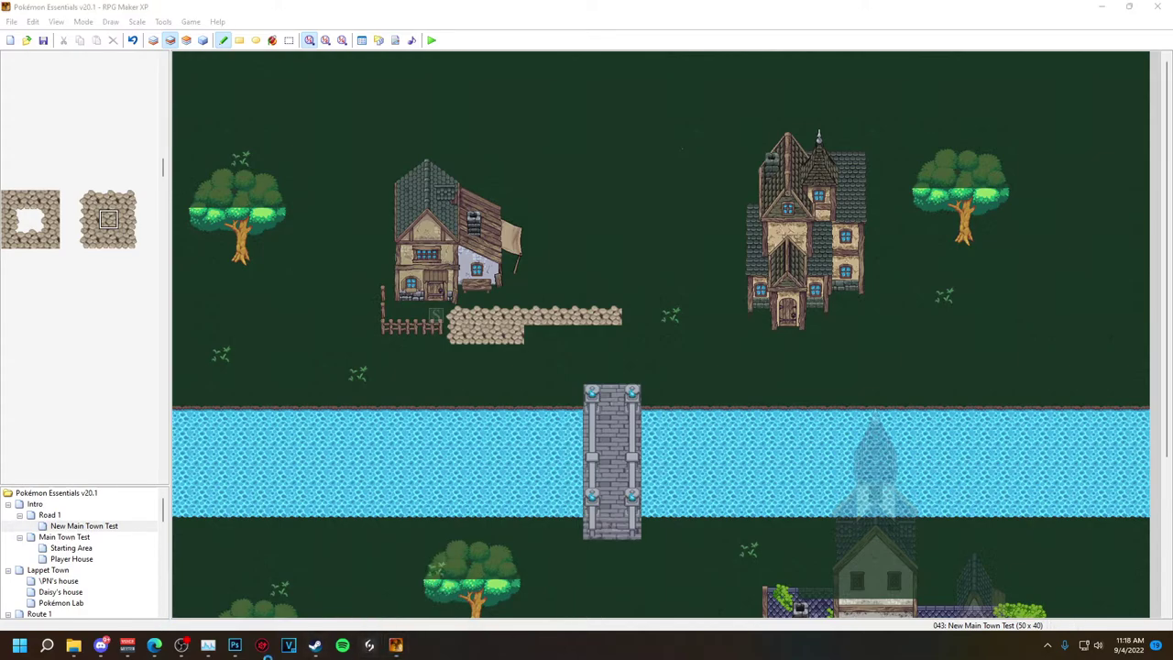
{"action": "key", "text": "ctrl+shift+Escape"}
{"action": "left_click_drag", "start_coordinate": [630, 134], "coordinate": [0, 111]}
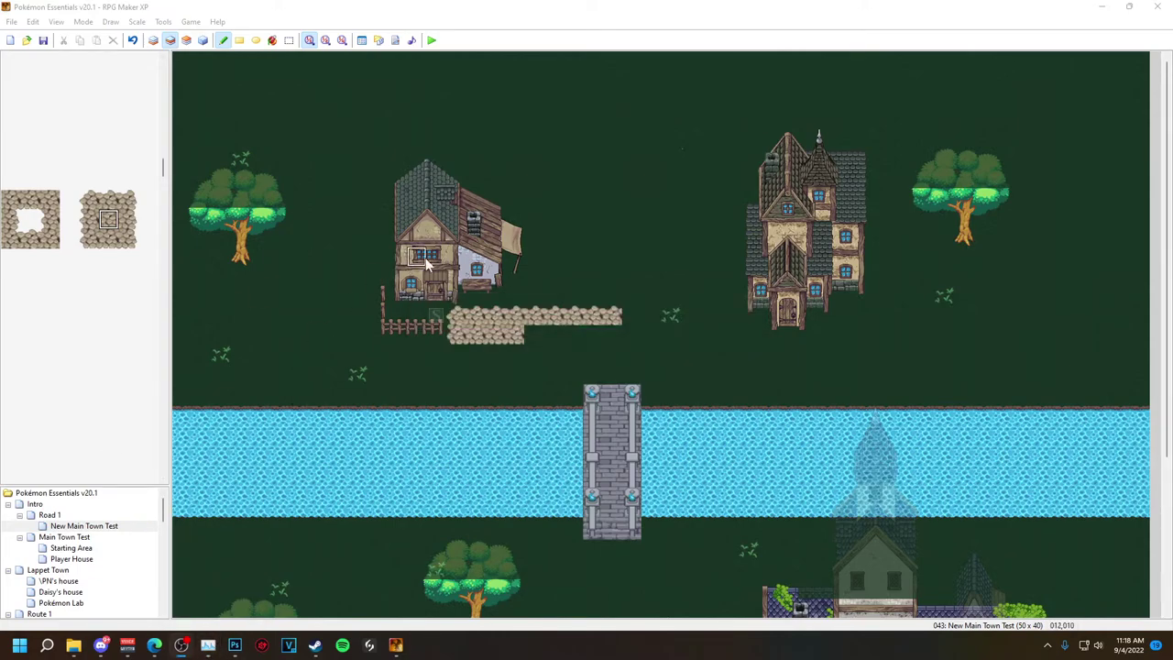
- Switch to Photoshop and use the Eraser just above the solid stone block's upper-left corner
{"action": "left_click", "coordinate": [234, 645]}
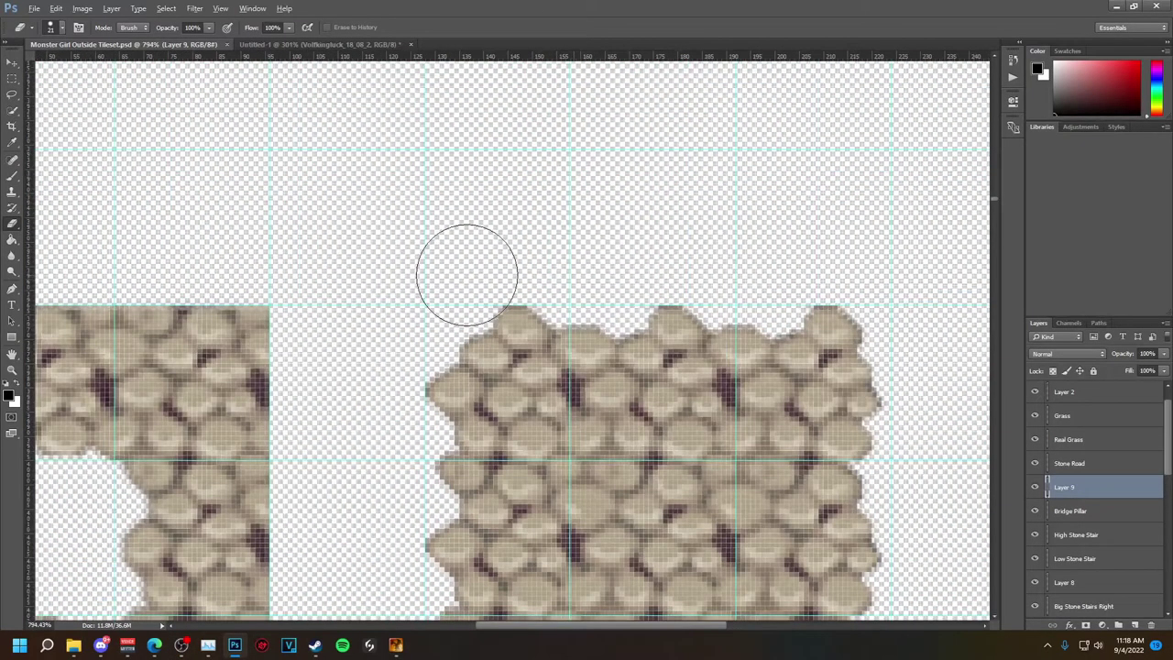
{"action": "left_click", "coordinate": [466, 274]}
{"action": "key", "text": "Return"}
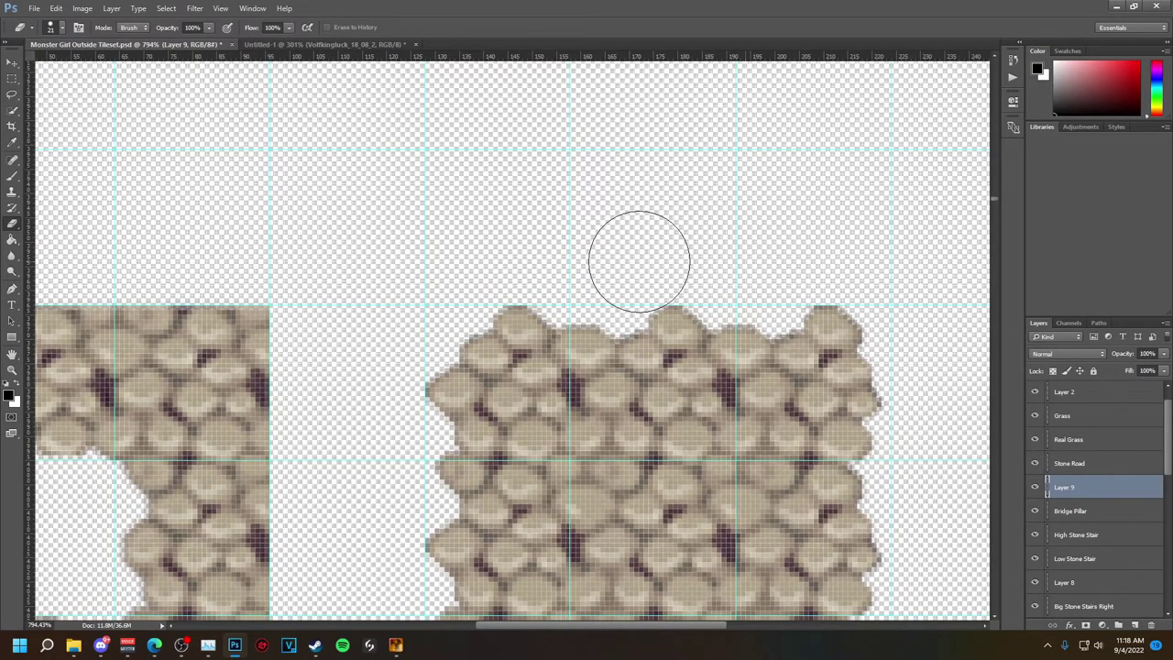
- Export the edited tileset again as an image copy in the Tilesets folder
{"action": "key", "text": "ctrl+shift+s"}
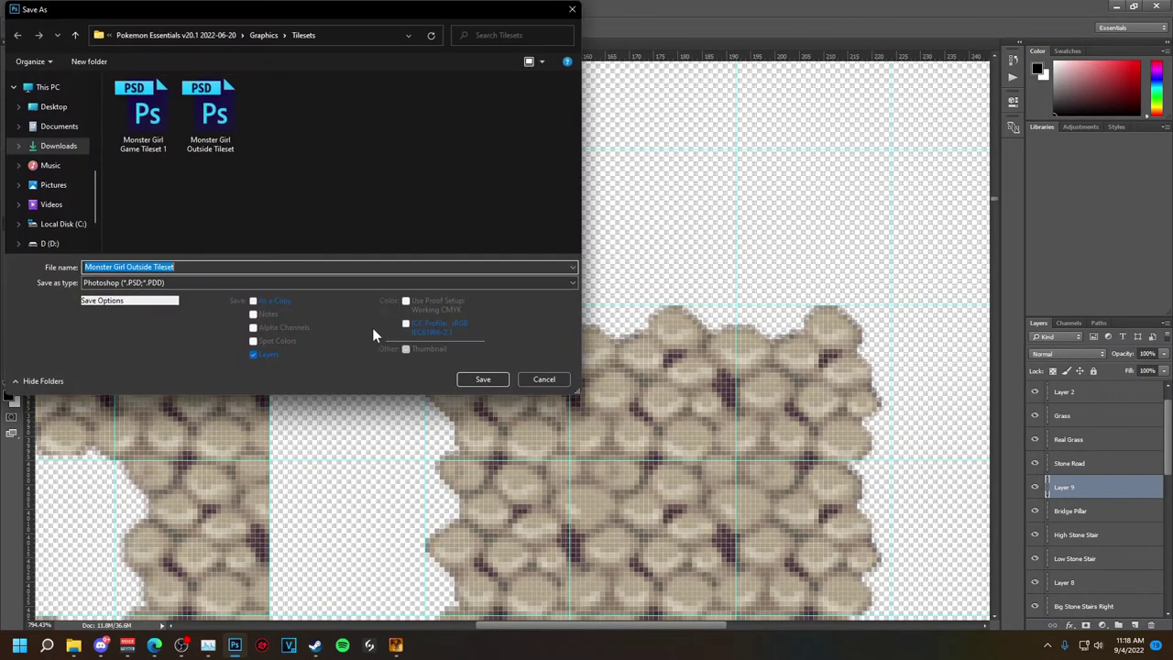
{"action": "left_click", "coordinate": [229, 282]}
{"action": "left_click", "coordinate": [195, 441]}
{"action": "left_click", "coordinate": [479, 379]}
{"action": "key", "text": "Return"}
- Return to RPG Maker XP and reload the re-exported tileset from the database
{"action": "key", "text": "alt+Tab"}
{"action": "left_click", "coordinate": [395, 39]}
{"action": "left_click", "coordinate": [822, 106]}
{"action": "left_click", "coordinate": [362, 41]}
{"action": "left_click", "coordinate": [803, 124]}
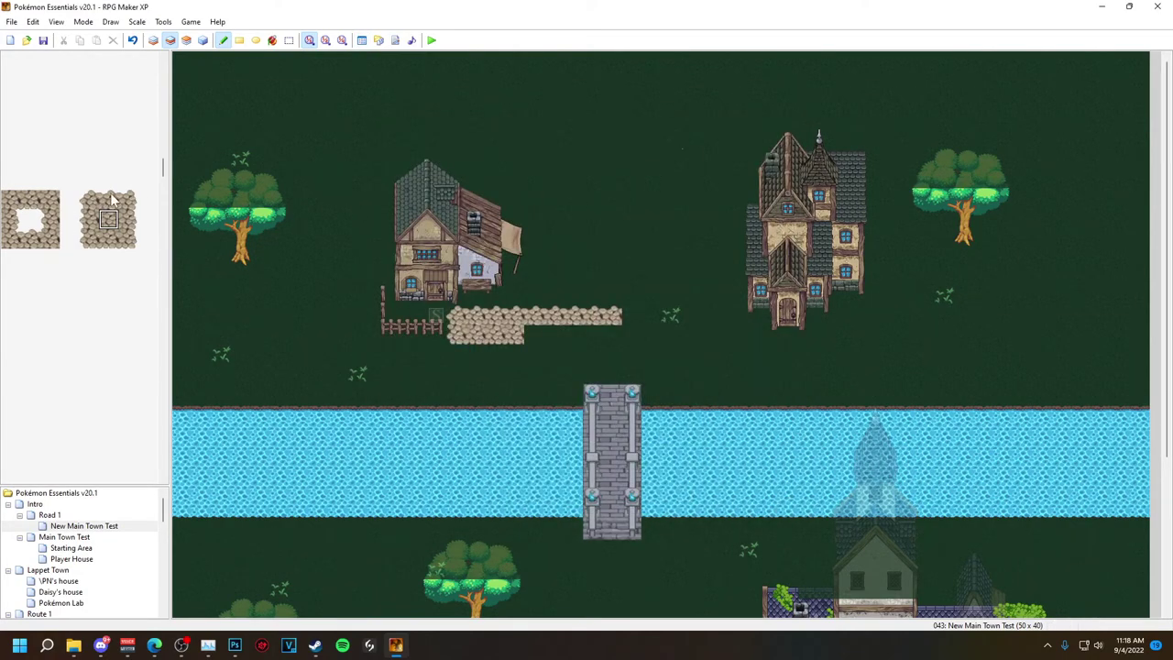
- Complete the lower row of the small house's road with bottom-edge stone tiles up to the spot above the bridge
{"action": "left_click", "coordinate": [108, 238]}
{"action": "left_click_drag", "start_coordinate": [531, 334], "coordinate": [581, 334]}
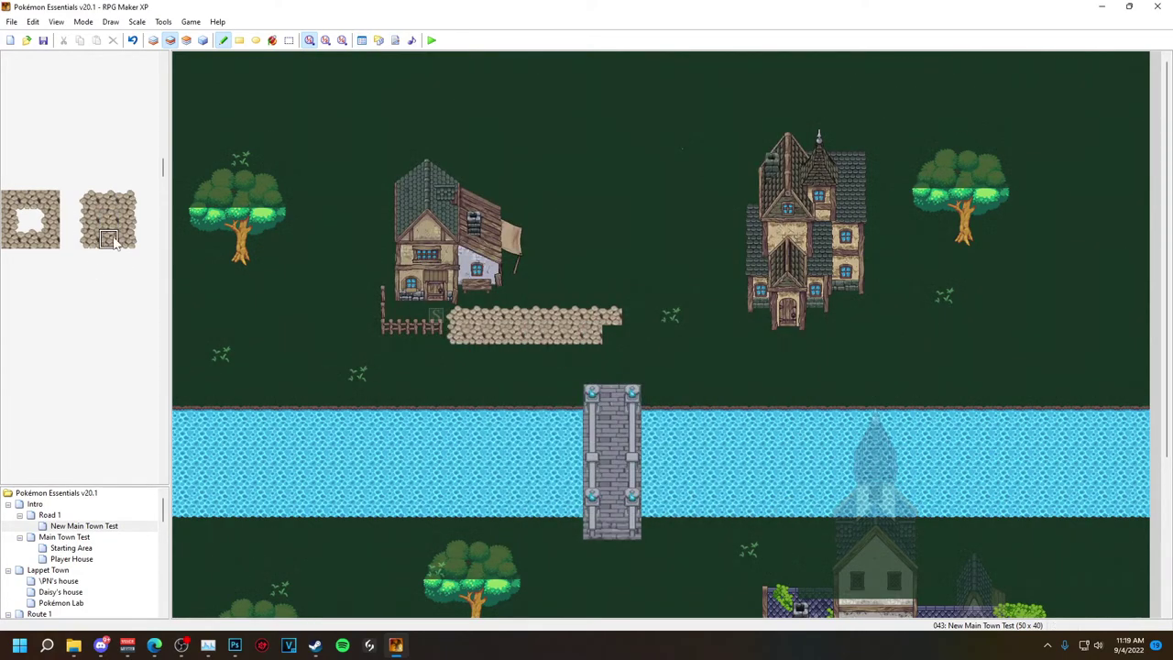
{"action": "left_click", "coordinate": [612, 335]}
{"action": "left_click", "coordinate": [30, 239]}
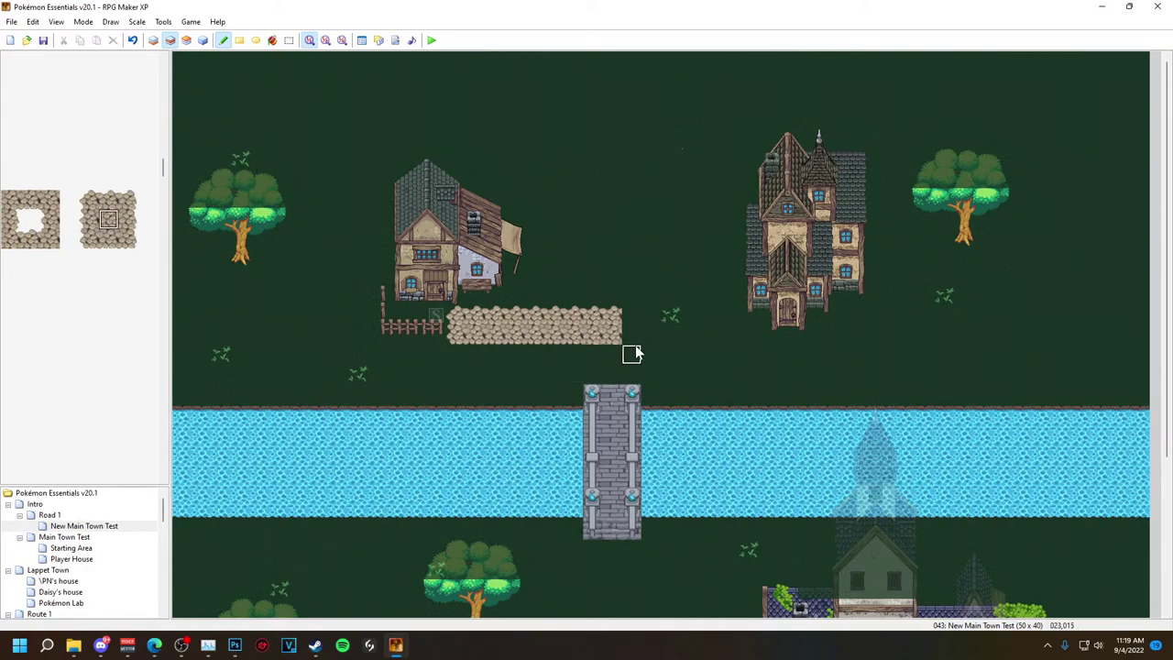
- Connect the road down to the bridge and lay the upper row of a branch east to the large house's door
{"action": "left_click", "coordinate": [89, 220]}
{"action": "mouse_move", "coordinate": [593, 355]}
{"action": "left_mouse_down"}
{"action": "mouse_move", "coordinate": [592, 374]}
{"action": "mouse_move", "coordinate": [652, 354]}
{"action": "mouse_move", "coordinate": [768, 356]}
{"action": "left_mouse_up"}
{"action": "left_click", "coordinate": [108, 219]}
{"action": "left_click", "coordinate": [108, 218]}
{"action": "left_click", "coordinate": [108, 201]}
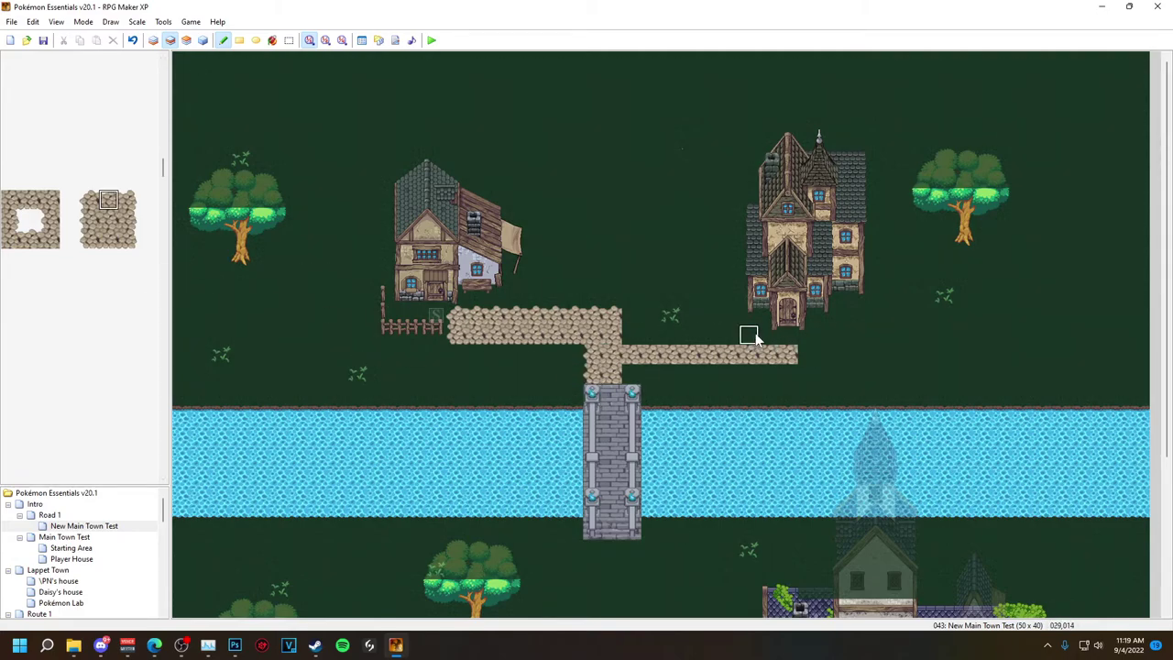
- Lay the bottom-edge row of the large house's branch and finish its east end with the lower-right corner tile
{"action": "left_click", "coordinate": [108, 238]}
{"action": "left_click_drag", "start_coordinate": [650, 373], "coordinate": [788, 374]}
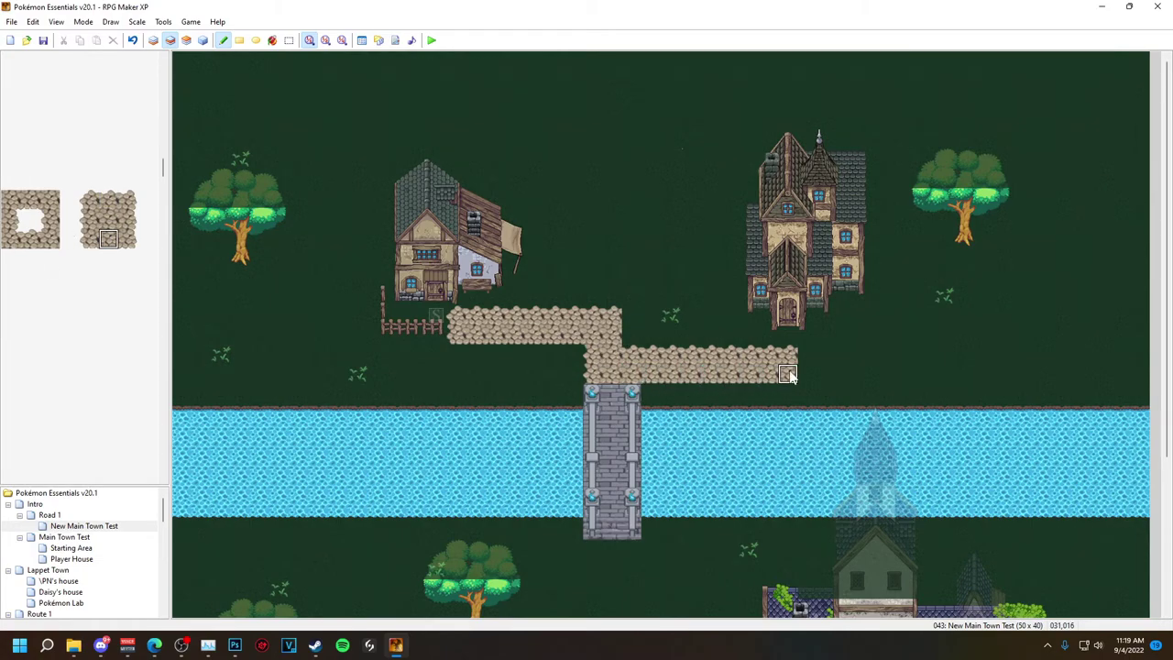
{"action": "left_click", "coordinate": [142, 246]}
{"action": "left_click", "coordinate": [131, 243]}
{"action": "left_click", "coordinate": [791, 378]}
- Lay a three-tile-wide stone road from the bridge north to the map's edge, undoing a misplaced stroke and switching to Rectangle drawing
{"action": "left_click_drag", "start_coordinate": [89, 225], "coordinate": [131, 222]}
{"action": "mouse_move", "coordinate": [603, 316]}
{"action": "left_mouse_down"}
{"action": "mouse_move", "coordinate": [598, 268]}
{"action": "mouse_move", "coordinate": [643, 111]}
{"action": "mouse_move", "coordinate": [623, 58]}
{"action": "left_mouse_up"}
{"action": "key", "text": "ctrl+z"}
{"action": "left_click", "coordinate": [239, 41]}
- Patch the junction of the north road and the large house's branch with matching stone edge and corner tiles
{"action": "left_click", "coordinate": [49, 201]}
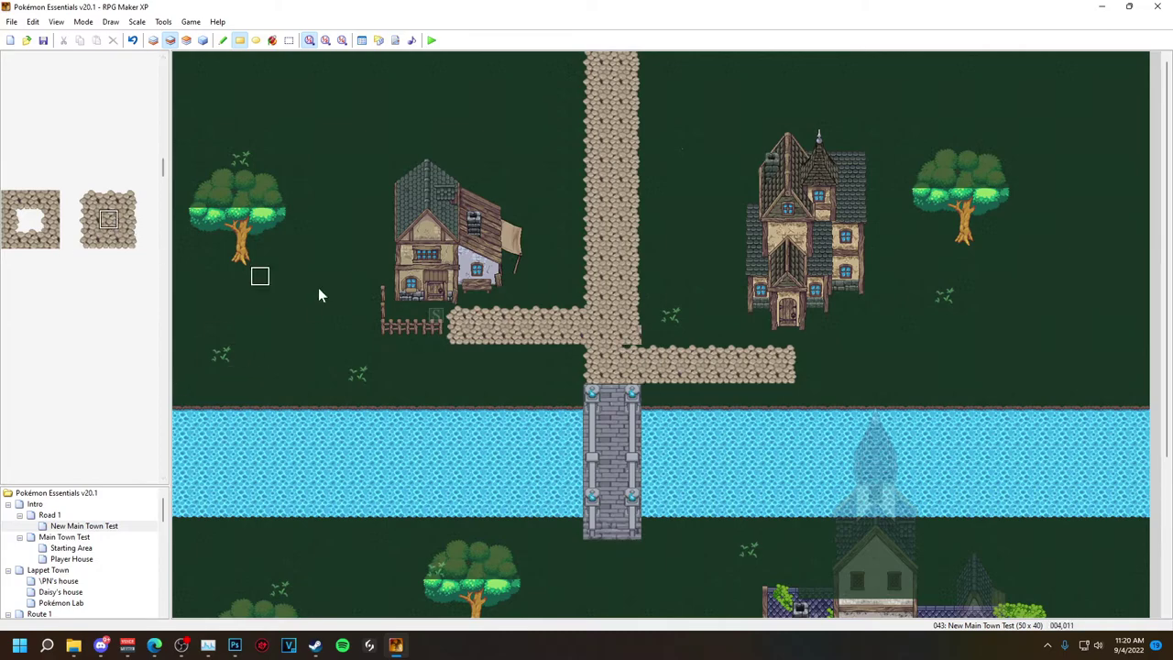
{"action": "left_click", "coordinate": [131, 220]}
{"action": "left_click", "coordinate": [127, 200]}
{"action": "left_click", "coordinate": [89, 237]}
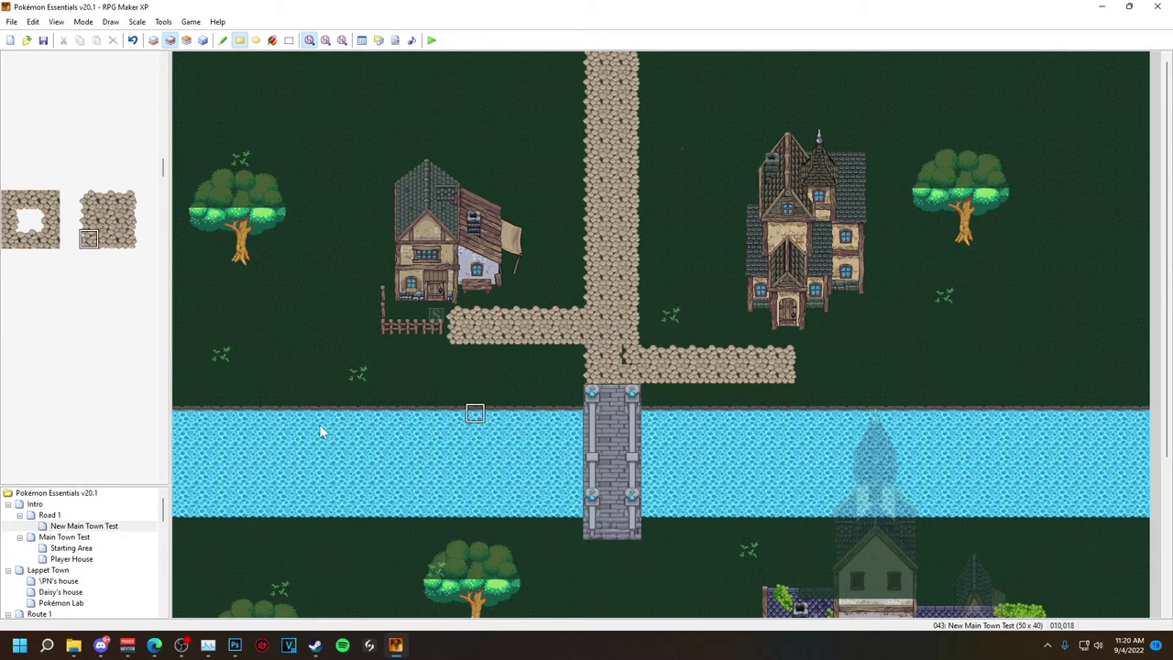